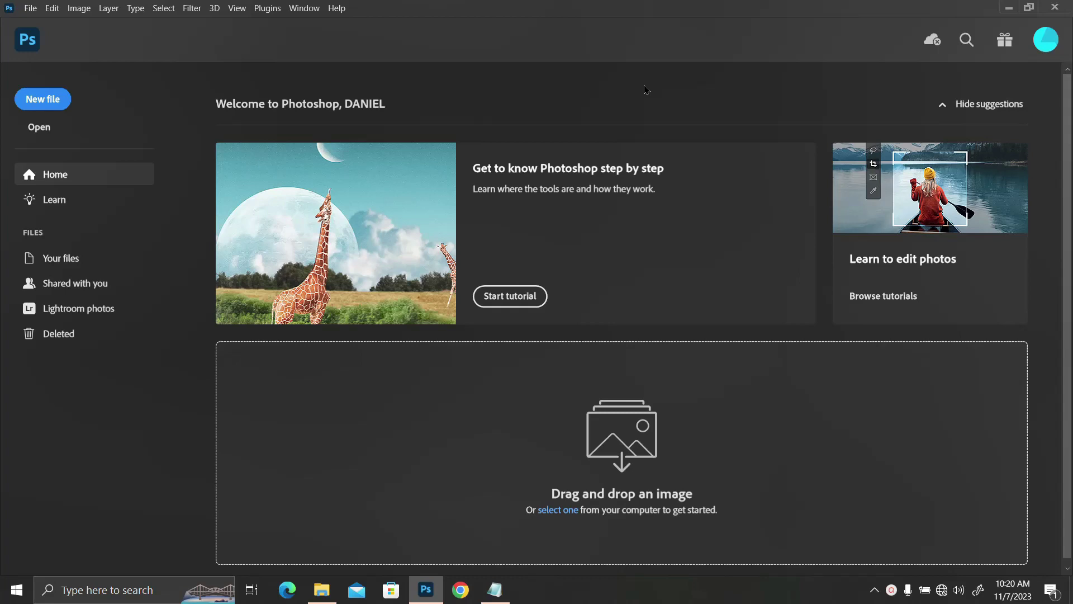
# Minimize Photoshop, the Notepad flyer notes and the flyer folder window to reveal the desktop.
pyautogui.click(1008, 10)
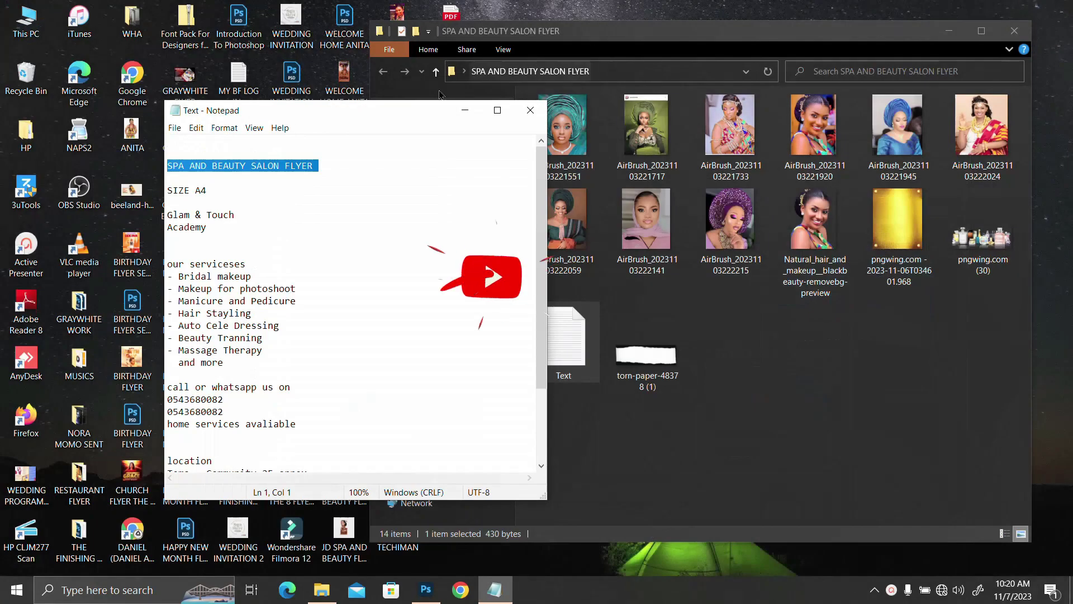
pyautogui.click(465, 110)
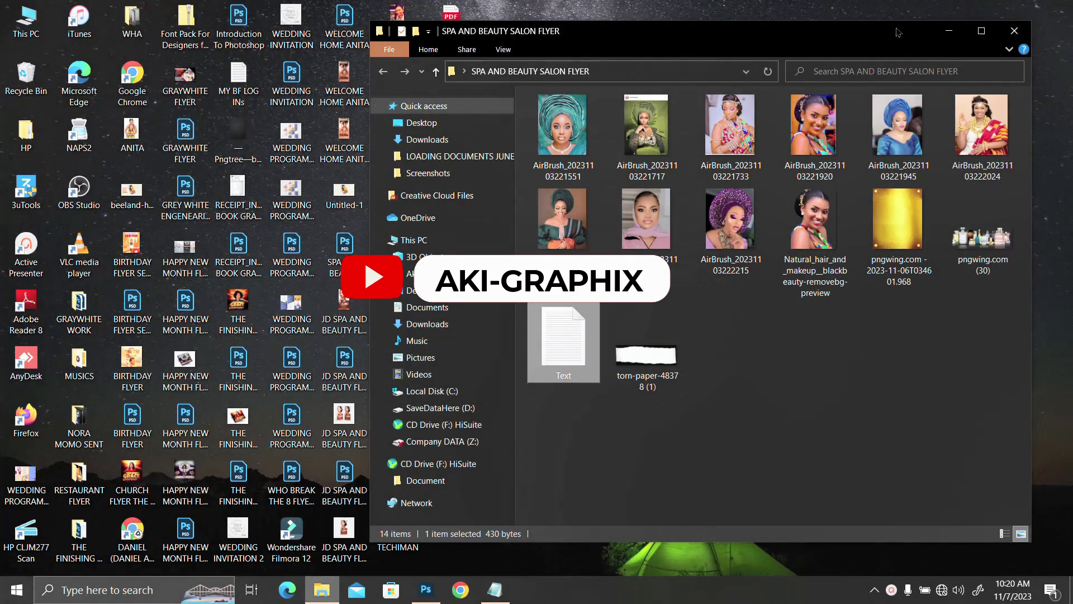
pyautogui.click(949, 31)
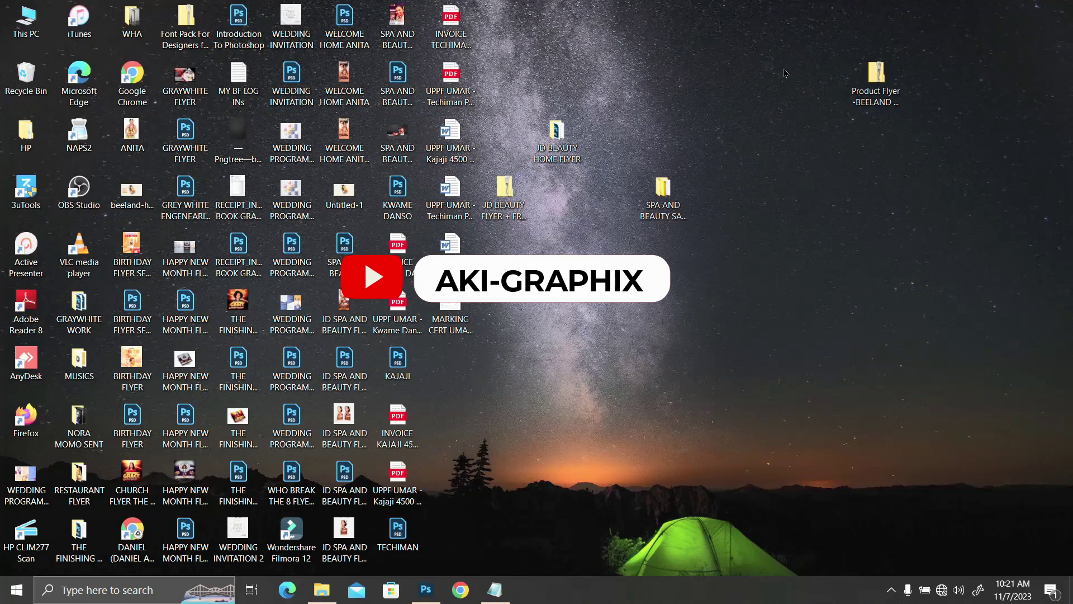
# Open the SPA AND BEAUTY FLYER MOCKUP image in Photos, then bring the notes and folder forward.
pyautogui.doubleClick(380, 146)
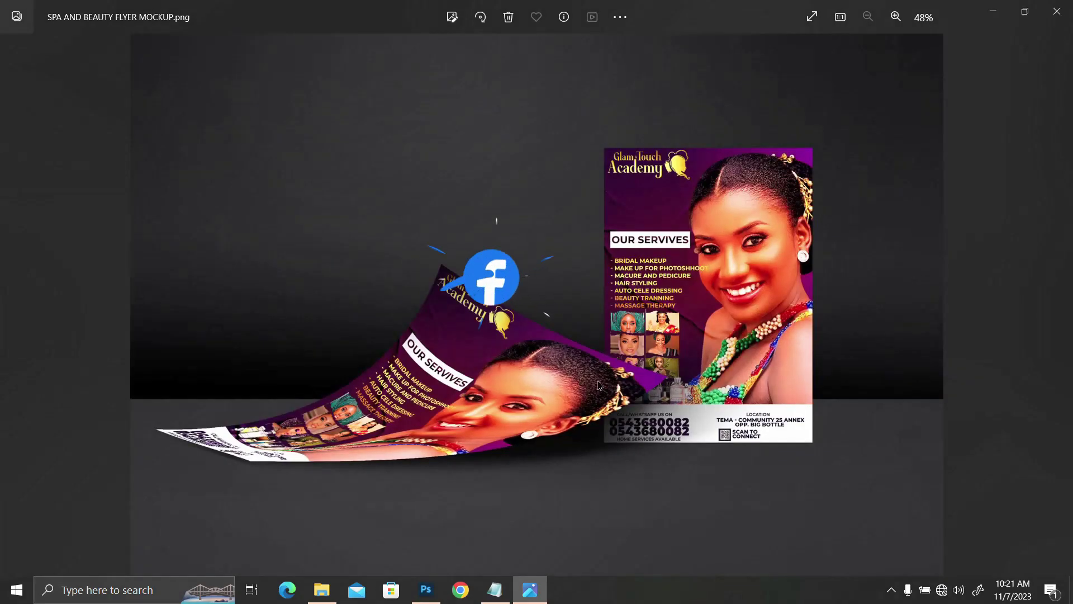
pyautogui.scroll(1, 599, 386)
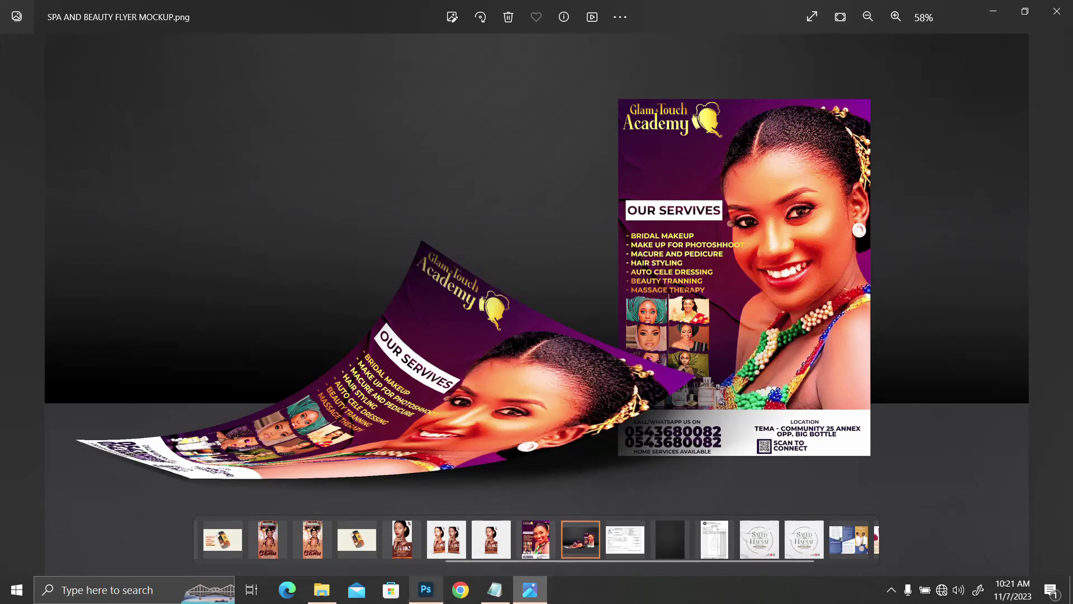
pyautogui.click(494, 590)
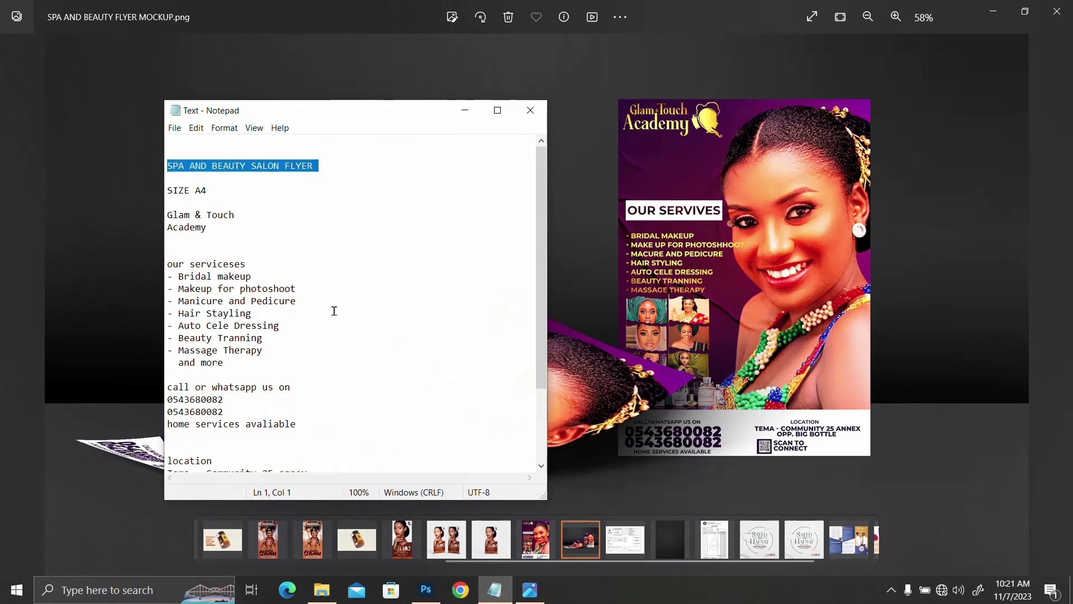
pyautogui.click(322, 589)
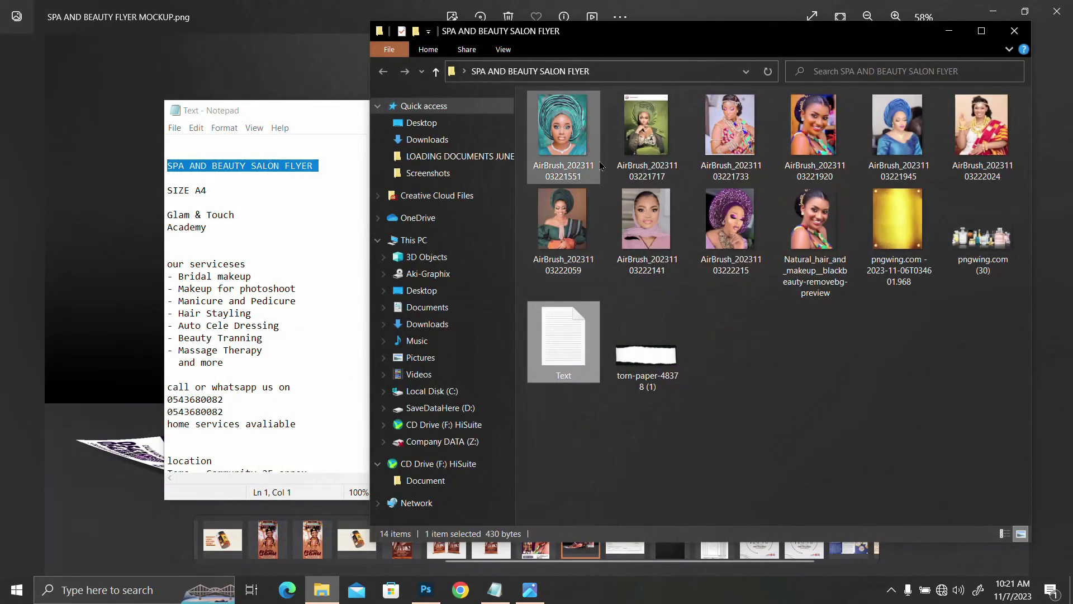
pyautogui.moveTo(343, 118); pyautogui.dragTo(258, 97)
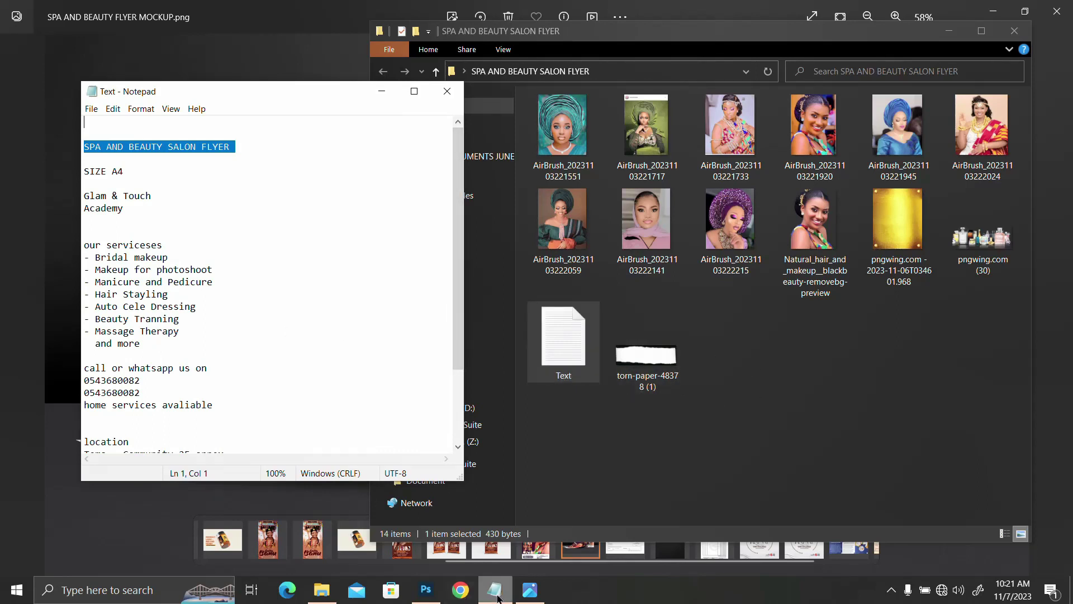
# Return to the flyer mockup and zoom in and out to inspect the design.
pyautogui.click(530, 590)
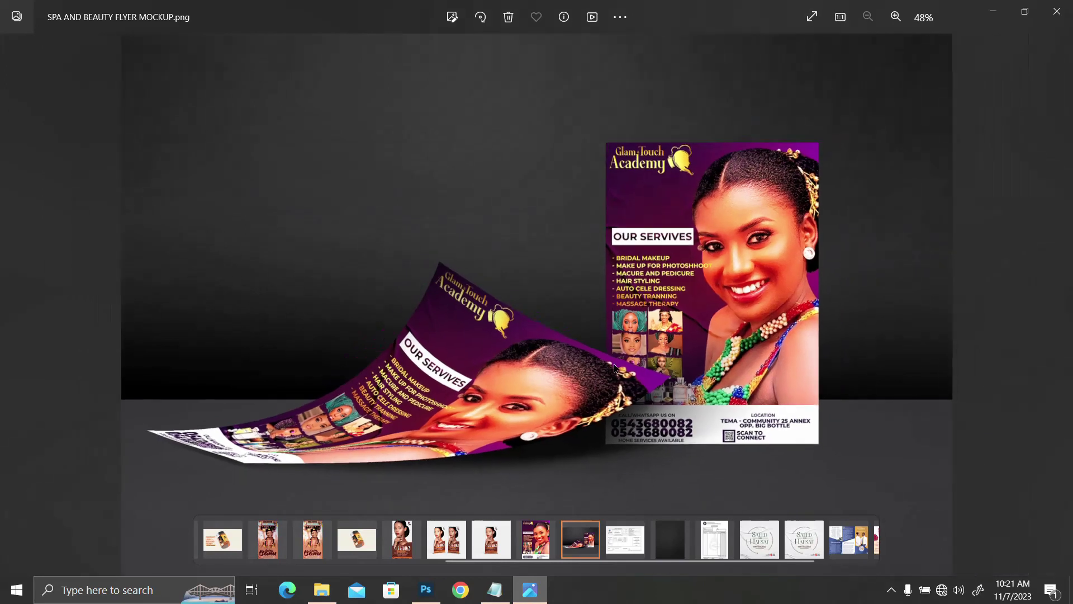
pyautogui.scroll(3, 615, 368)
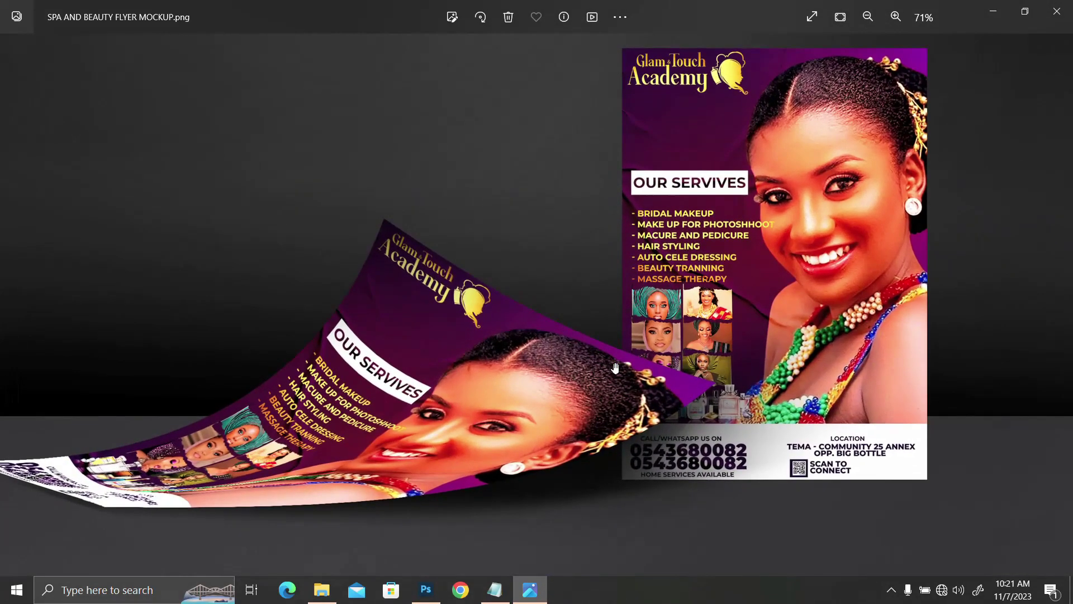
pyautogui.scroll(-3, 615, 367)
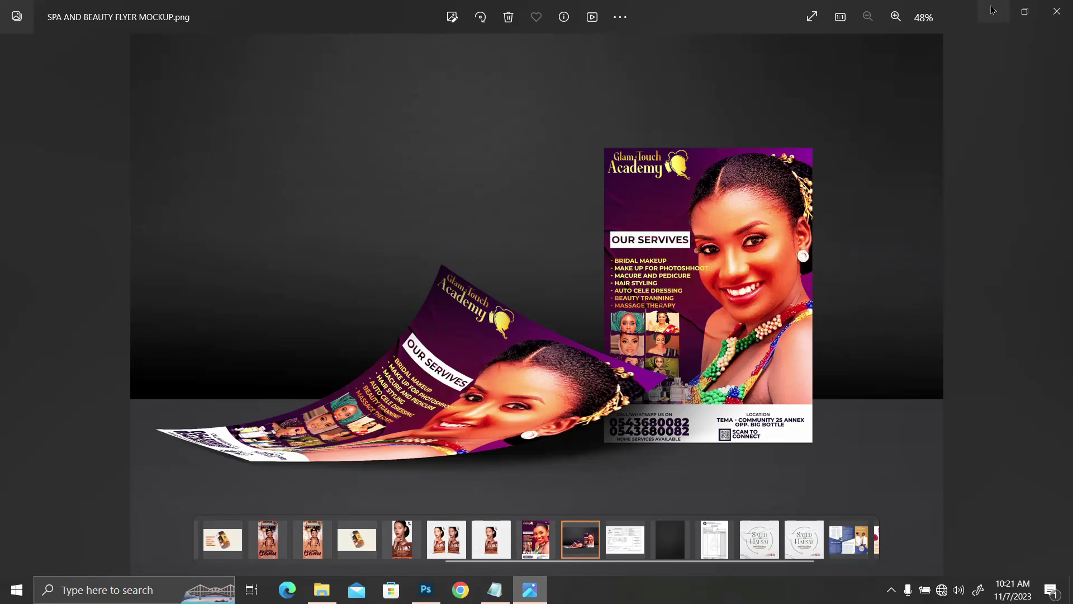
# Start a new Photoshop document named 'SPA AND BEAUTY SALON FLYER', copied from the notes.
pyautogui.click(430, 597)
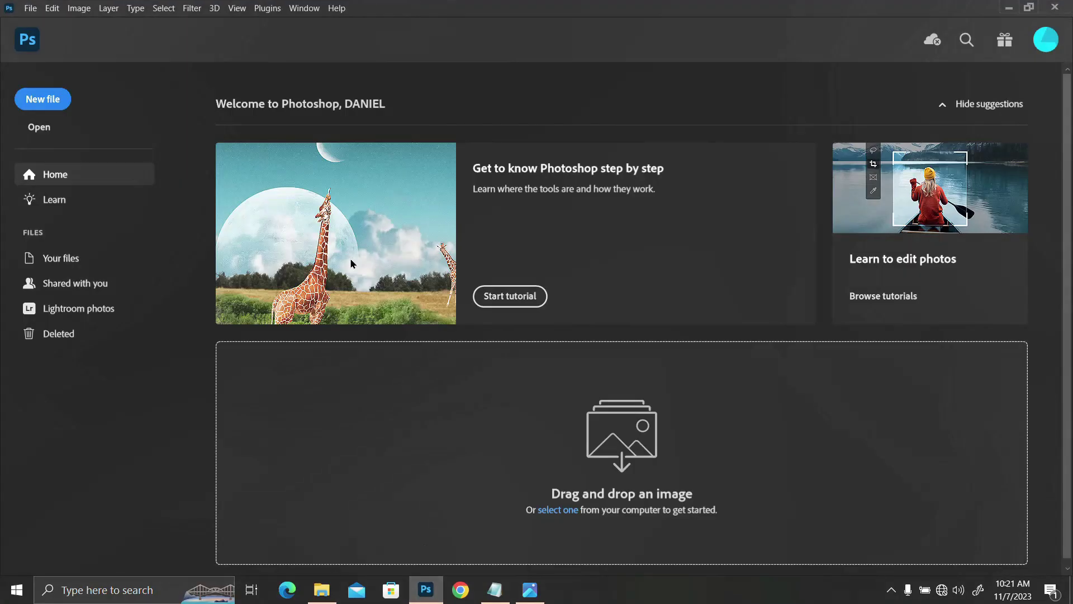
pyautogui.hotkey('ctrl', 'n')
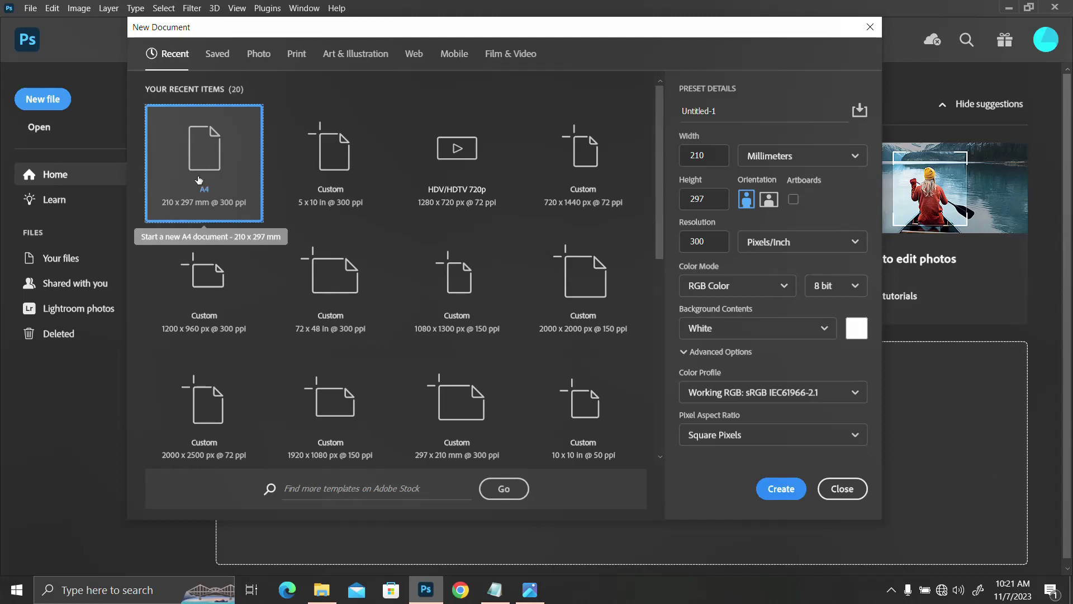
pyautogui.click(761, 111)
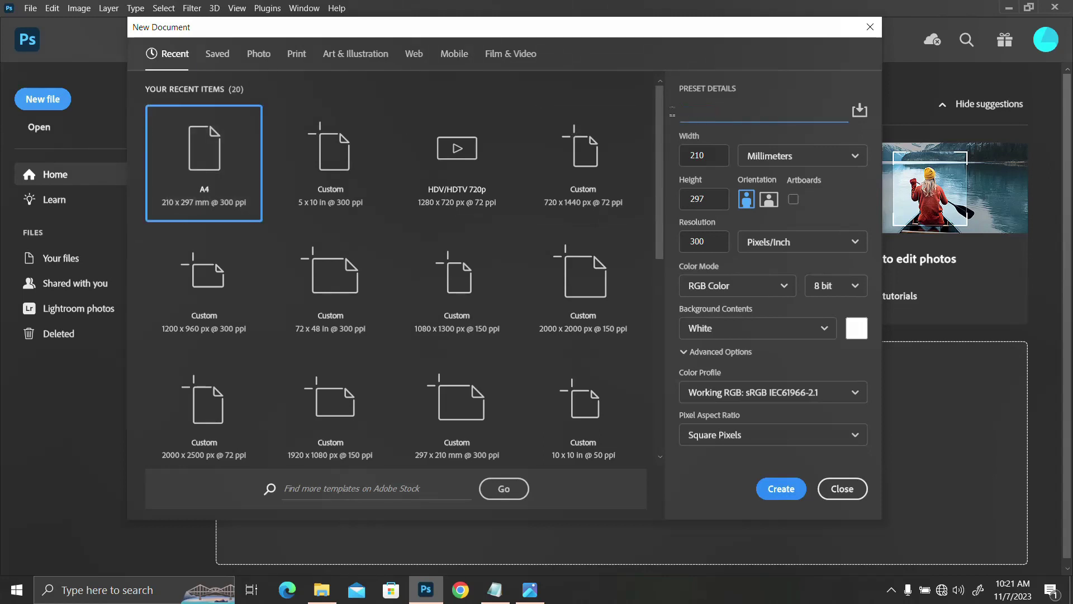
pyautogui.press('BackSpace')
pyautogui.click(495, 590)
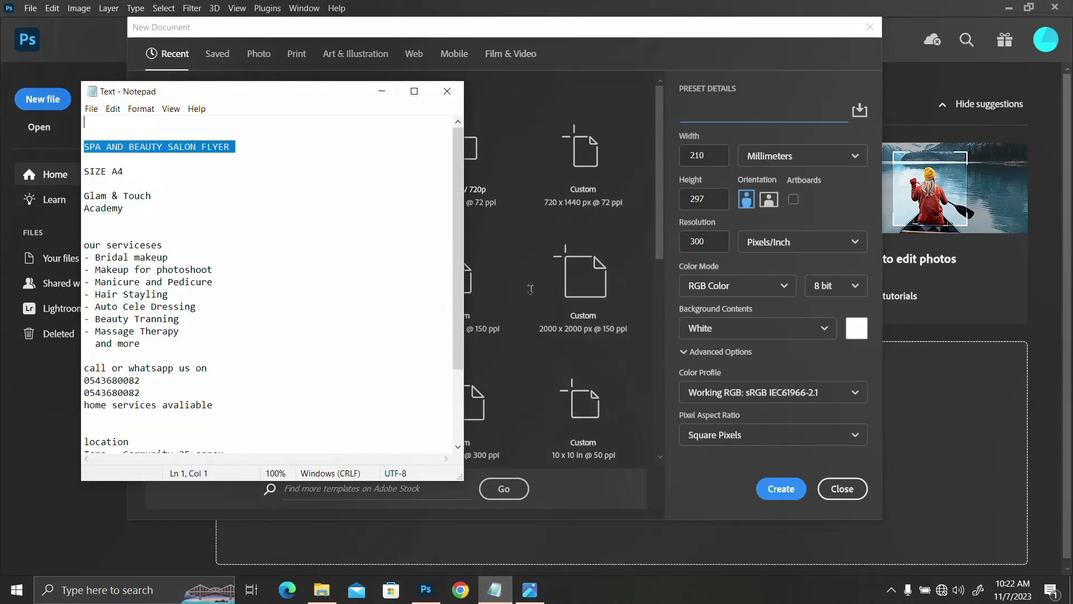
pyautogui.click(240, 148)
pyautogui.moveTo(239, 148); pyautogui.dragTo(84, 146)
pyautogui.hotkey('ctrl', 'c')
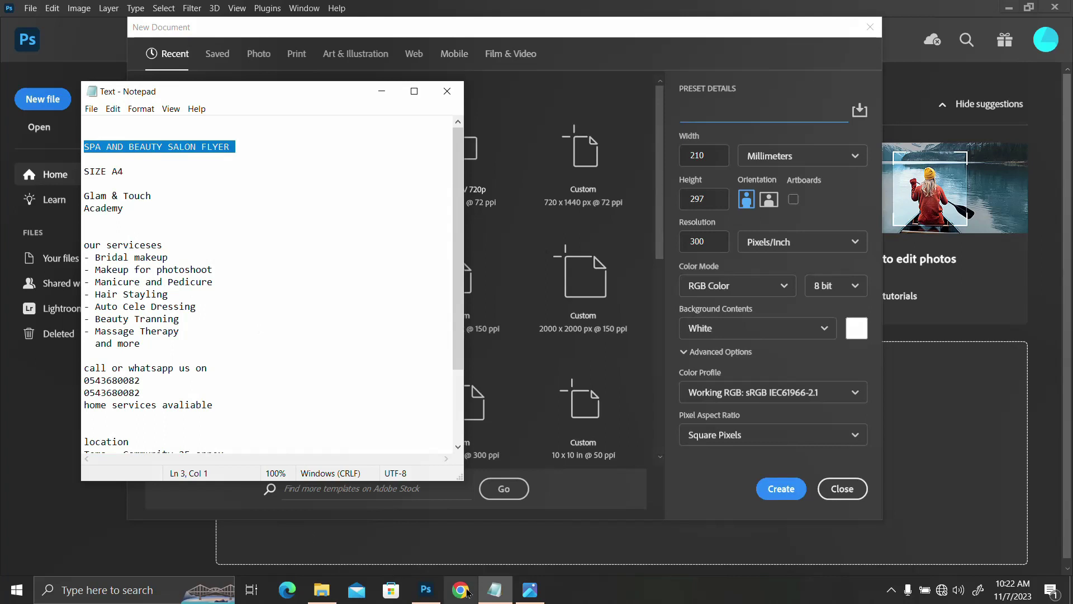
pyautogui.click(424, 589)
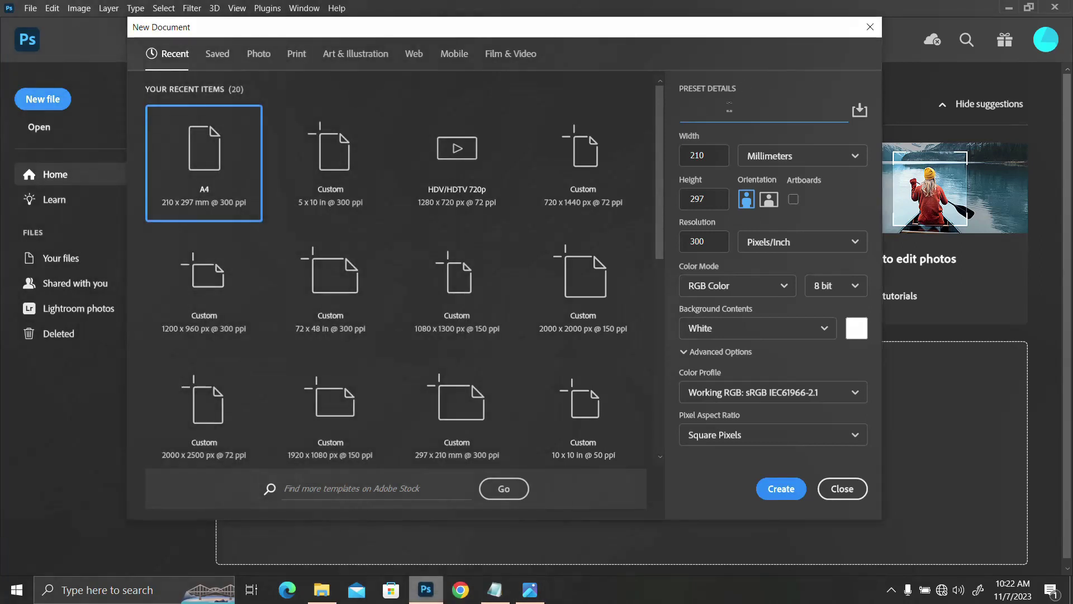
pyautogui.hotkey('ctrl', 'v')
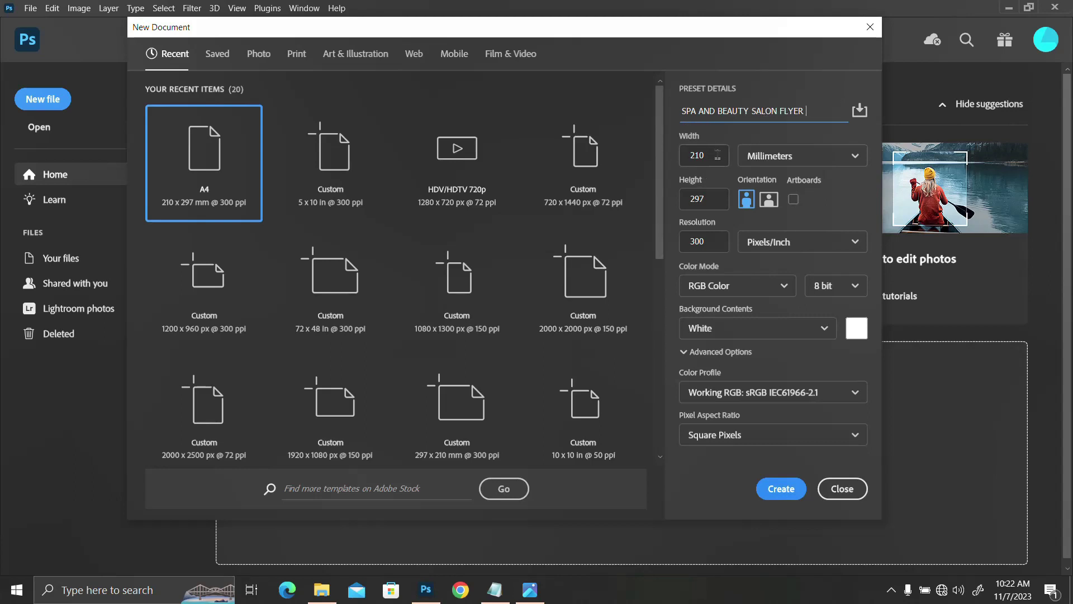
# Confirm 210 × 297 mm, 300 ppi and portrait orientation, and create the document.
pyautogui.click(718, 155)
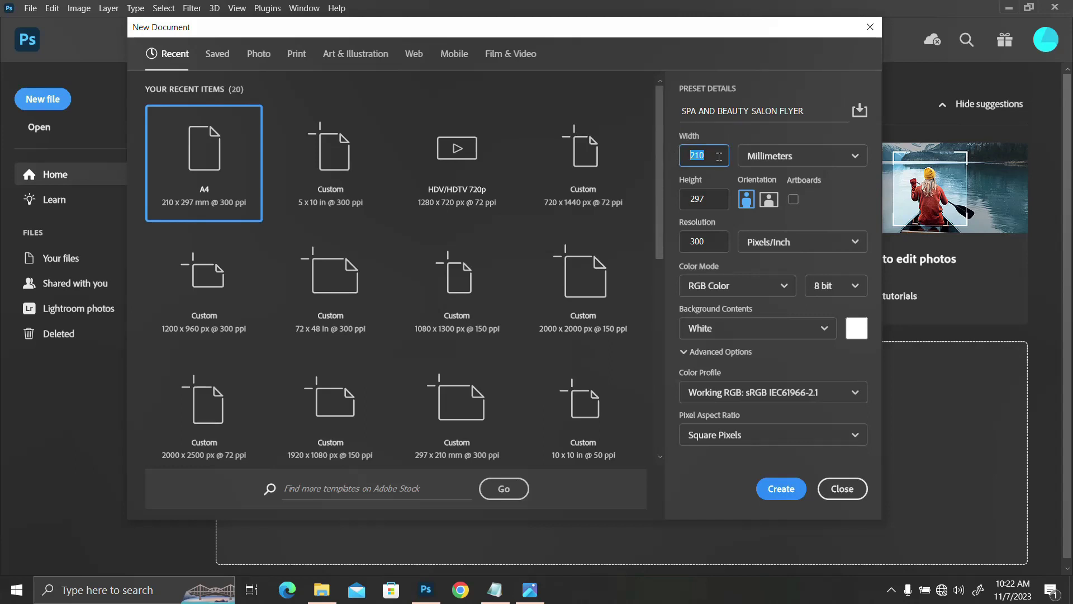
pyautogui.press('Tab')
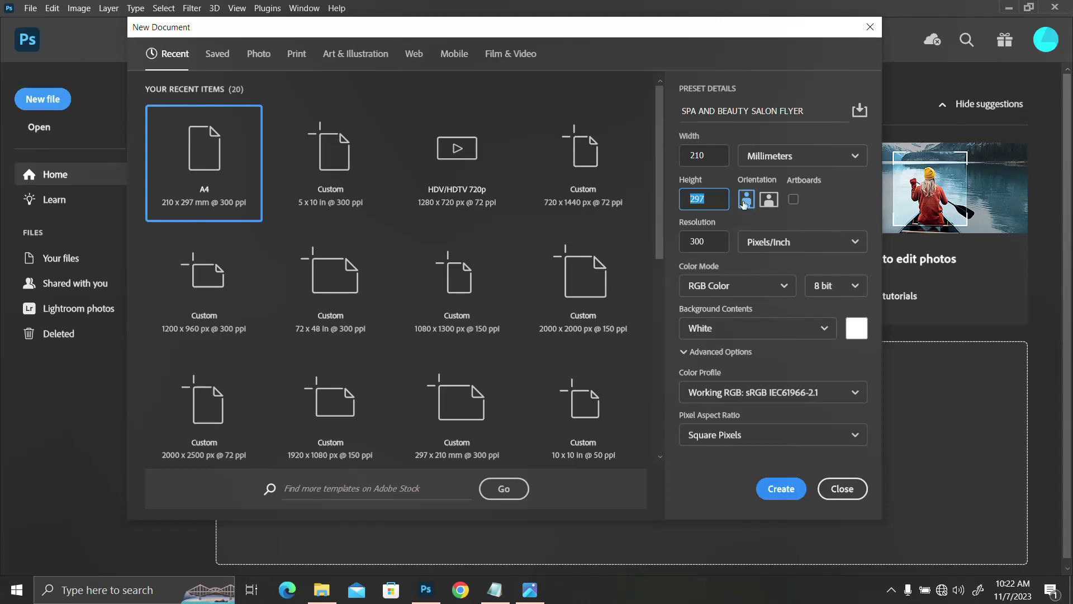
pyautogui.click(720, 244)
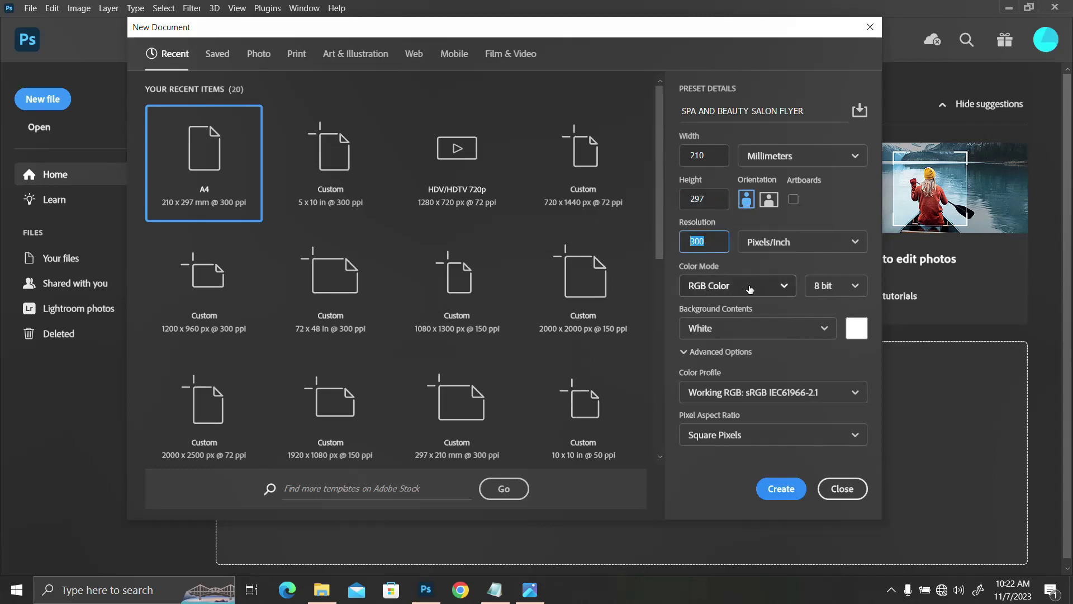
pyautogui.click(748, 200)
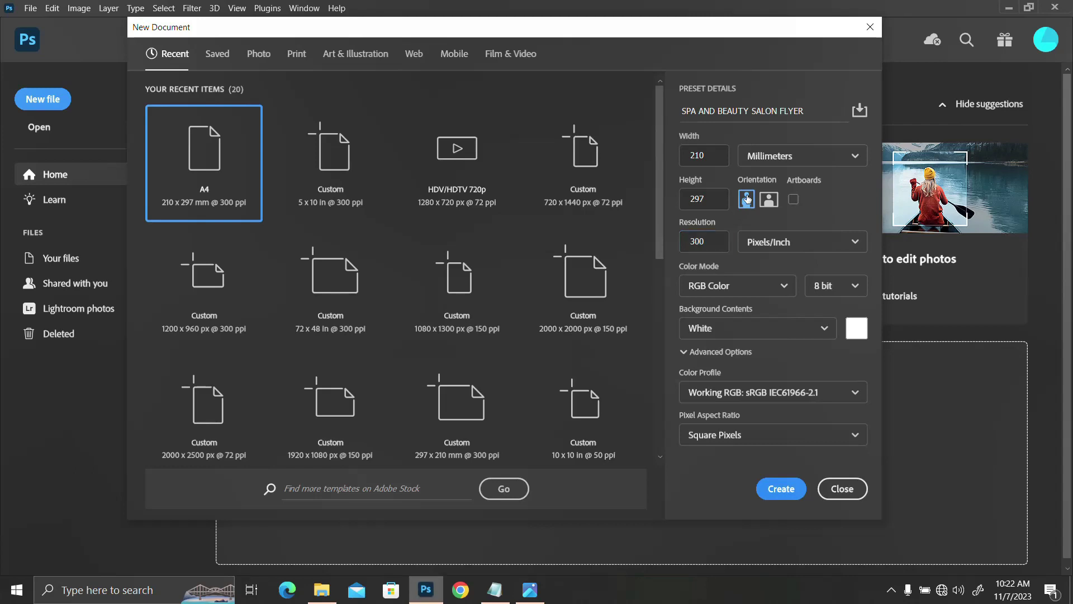
pyautogui.click(775, 491)
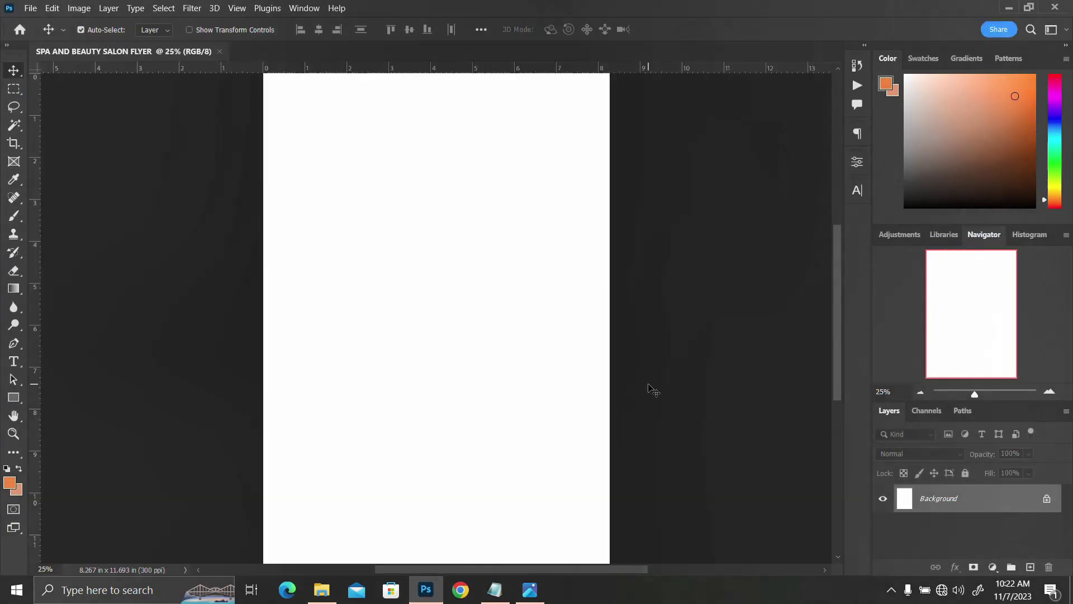
# Unlock the Background layer and draw an orange rectangle covering the entire page.
pyautogui.hotkey('ctrl', '-')
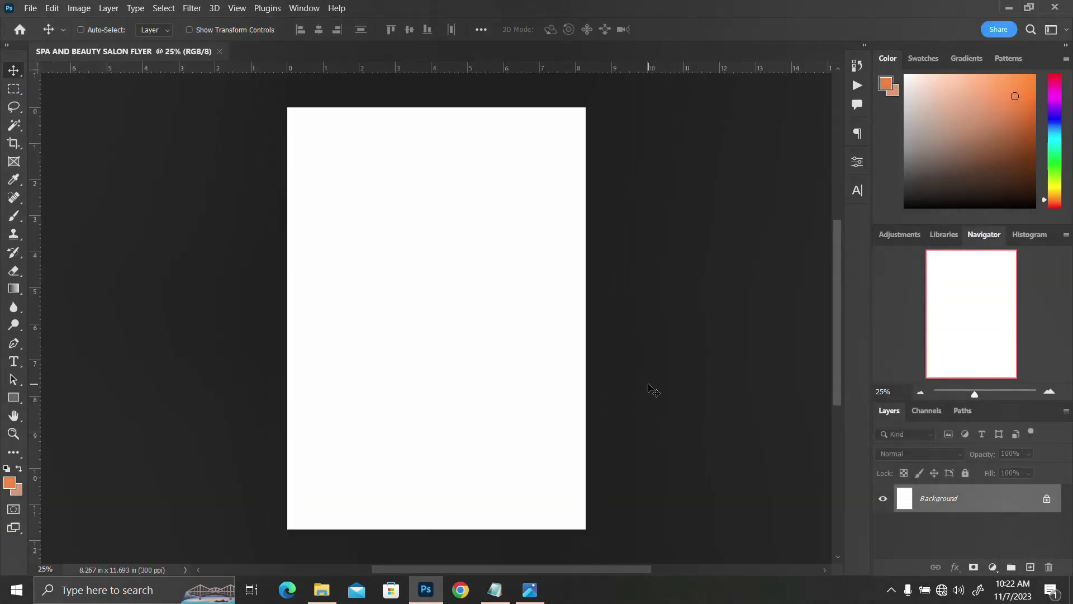
pyautogui.click(1046, 499)
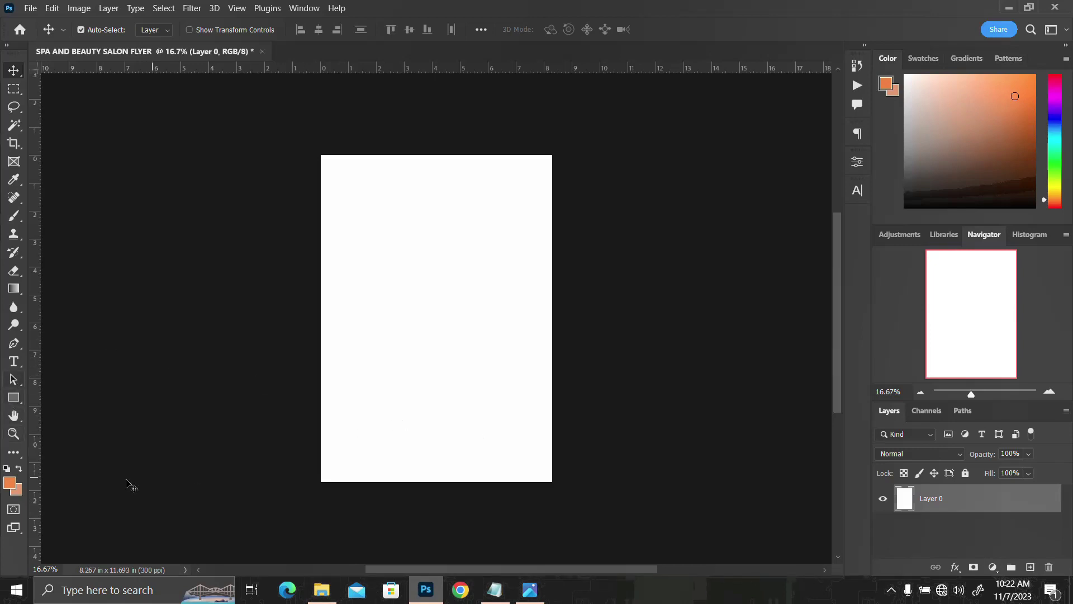
pyautogui.click(13, 397)
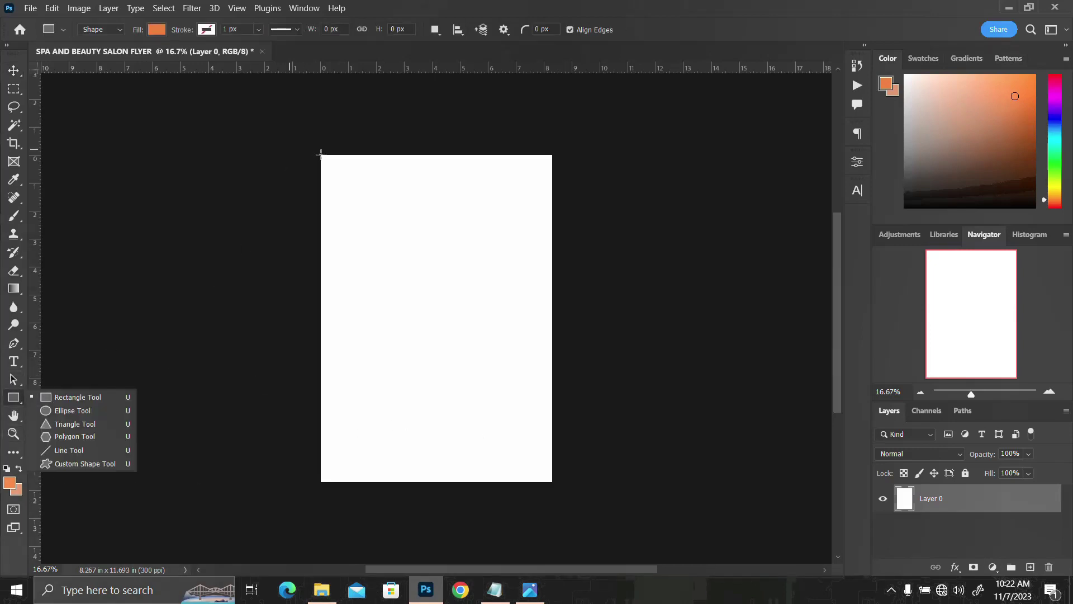
pyautogui.moveTo(320, 152); pyautogui.dragTo(558, 486)
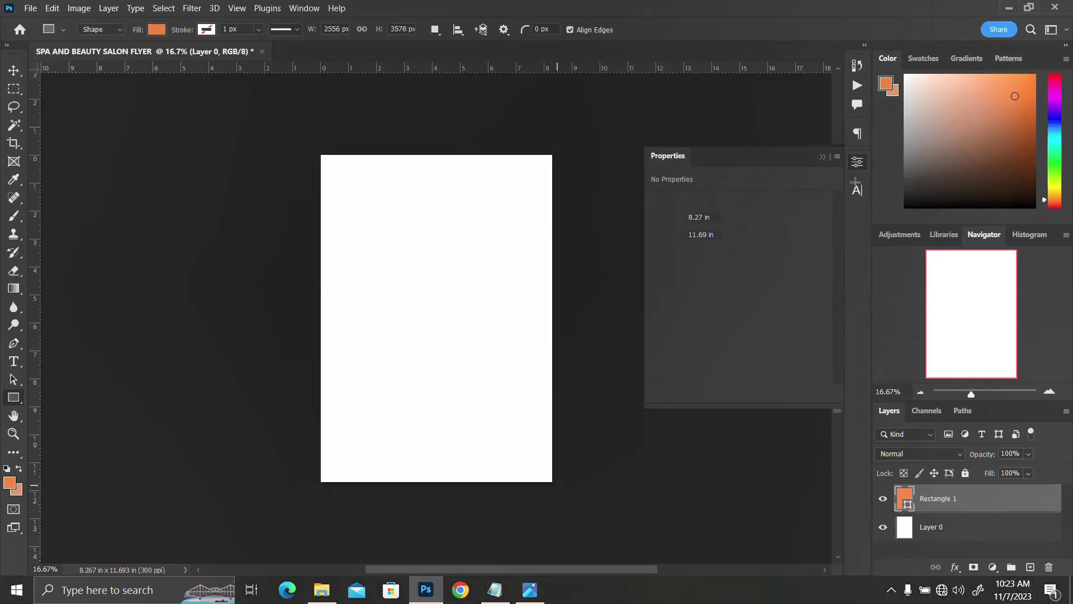
pyautogui.click(859, 170)
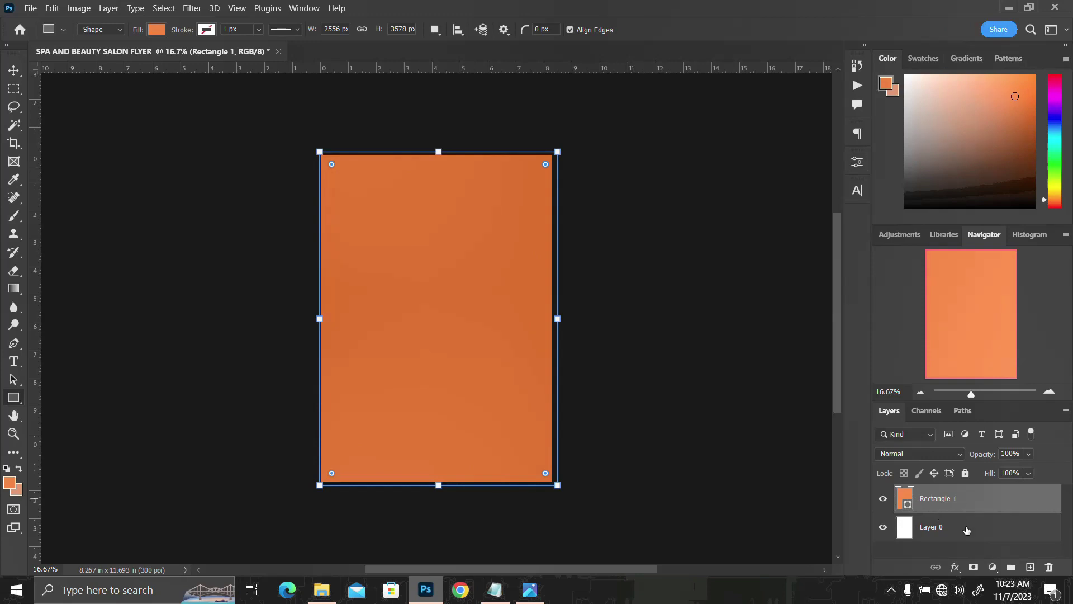
# Give Rectangle 1 a gradient overlay from #340047 on the left to #a300df on the right.
pyautogui.click(956, 567)
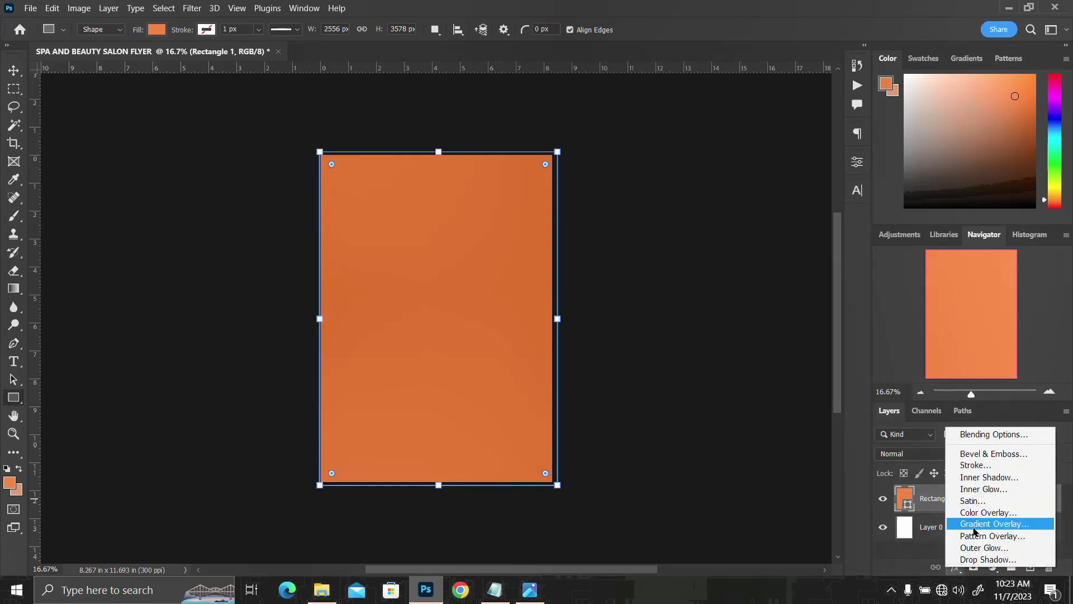
pyautogui.click(975, 525)
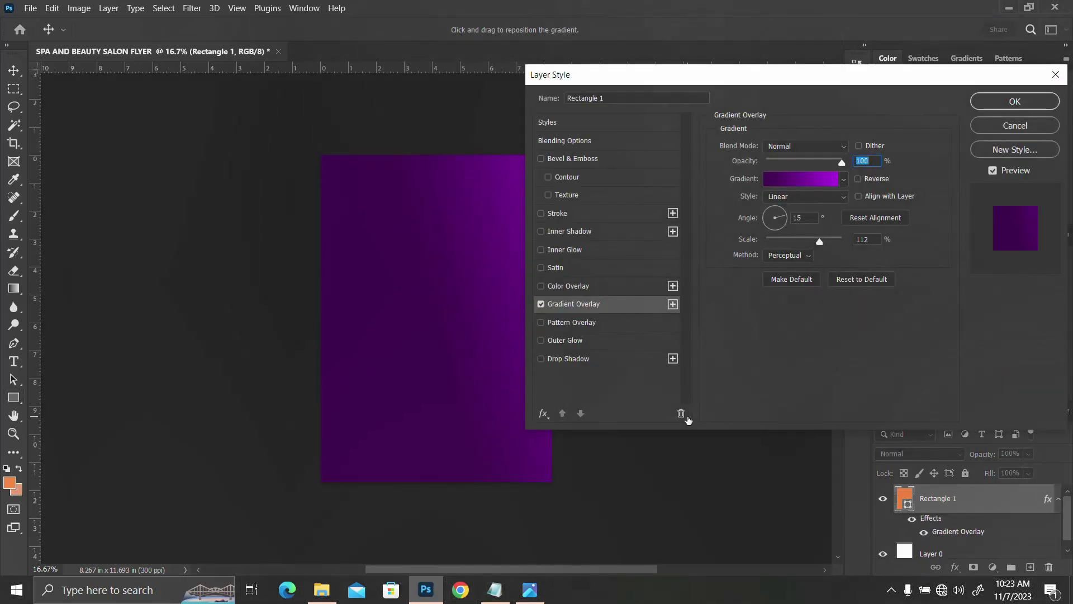
pyautogui.click(798, 181)
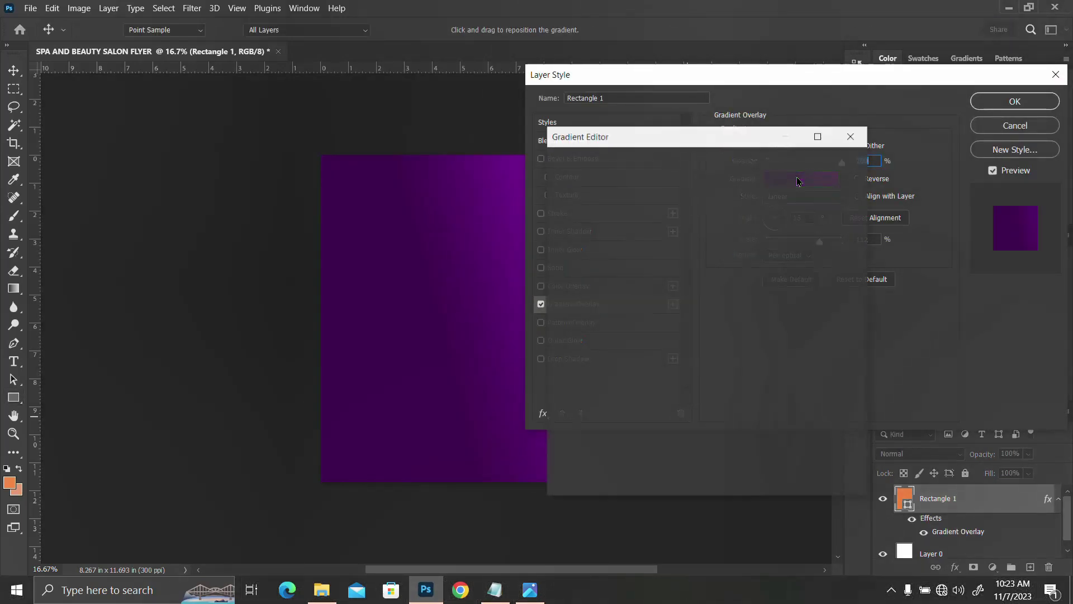
pyautogui.click(566, 397)
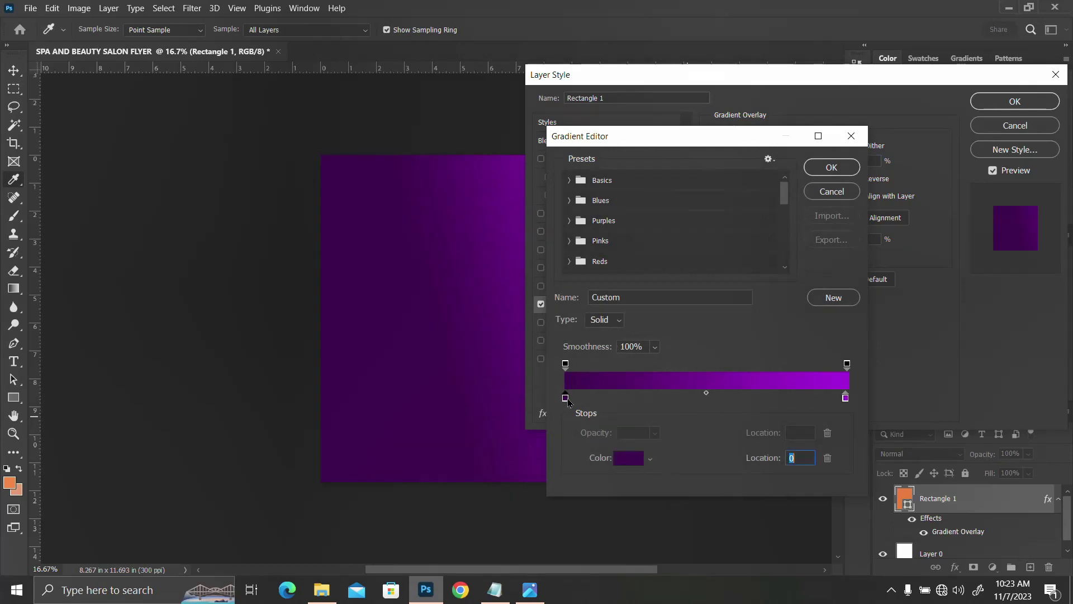
pyautogui.click(629, 458)
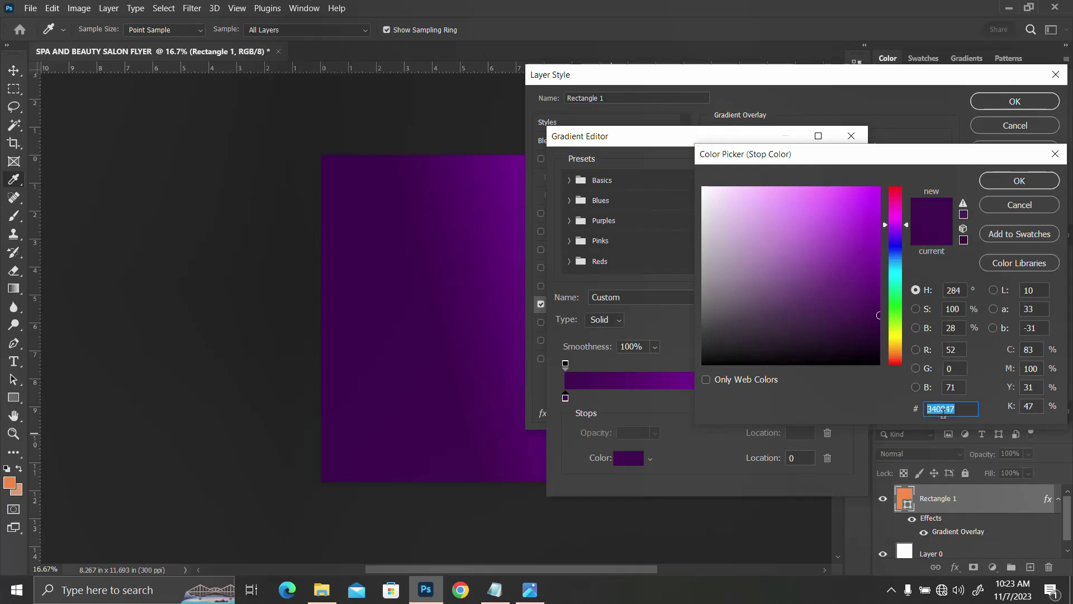
pyautogui.click(1020, 181)
pyautogui.click(845, 398)
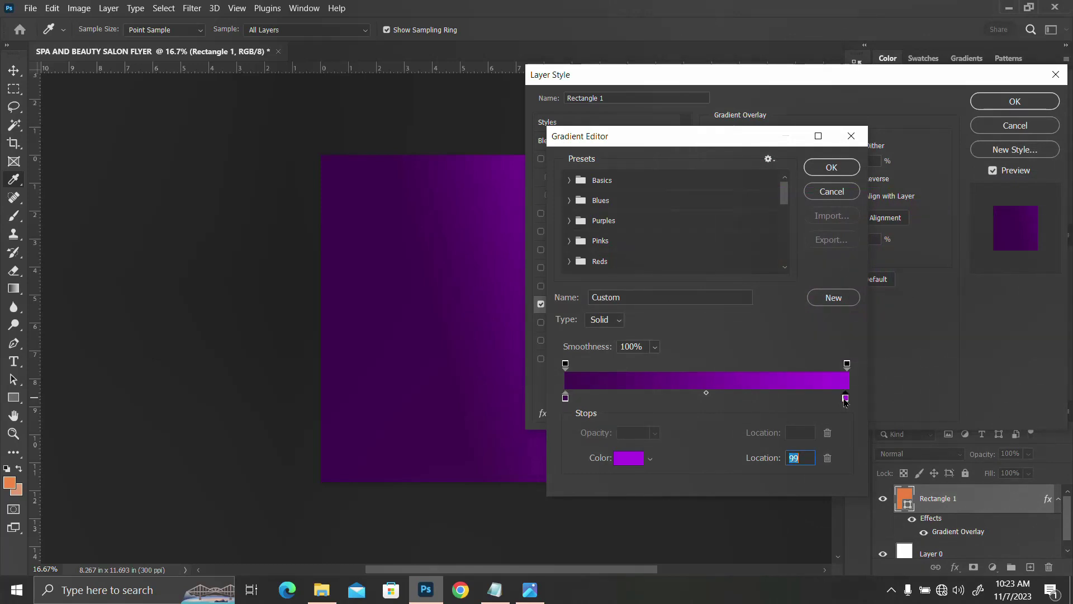
pyautogui.click(631, 465)
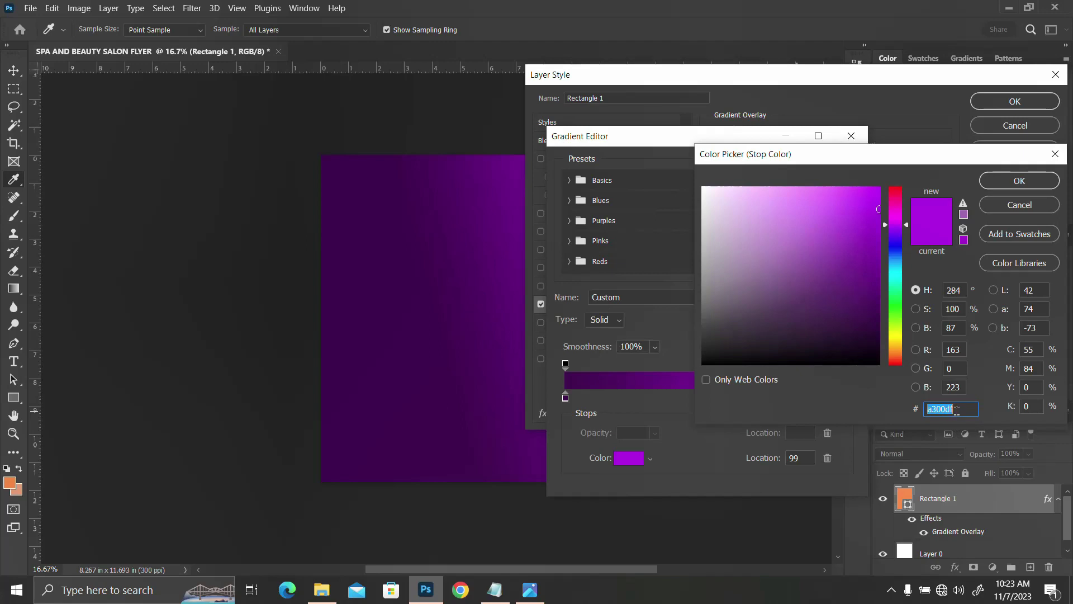
pyautogui.click(1020, 183)
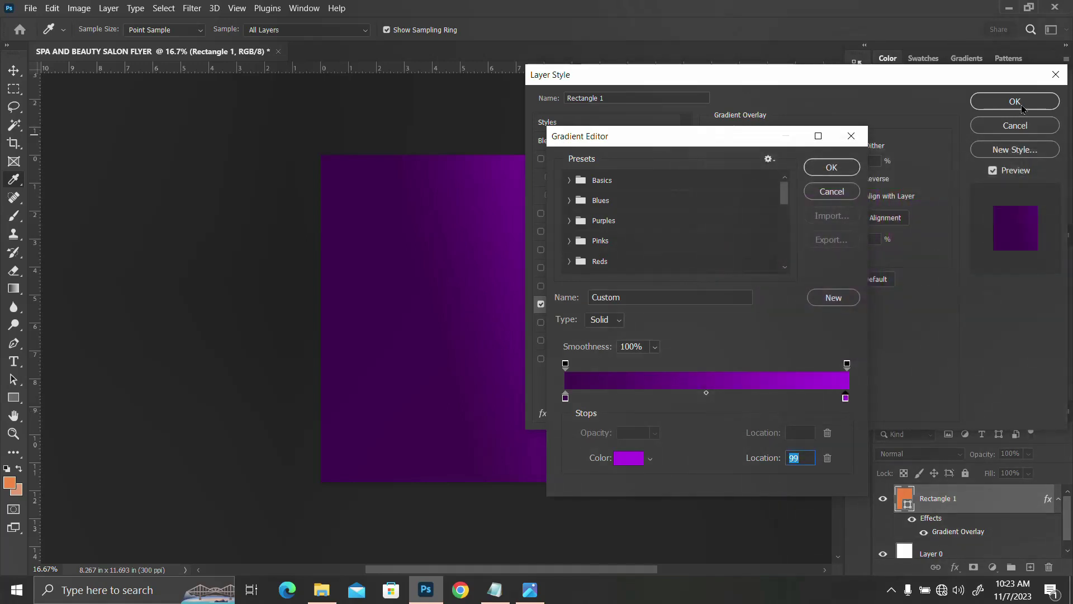
pyautogui.press('Return')
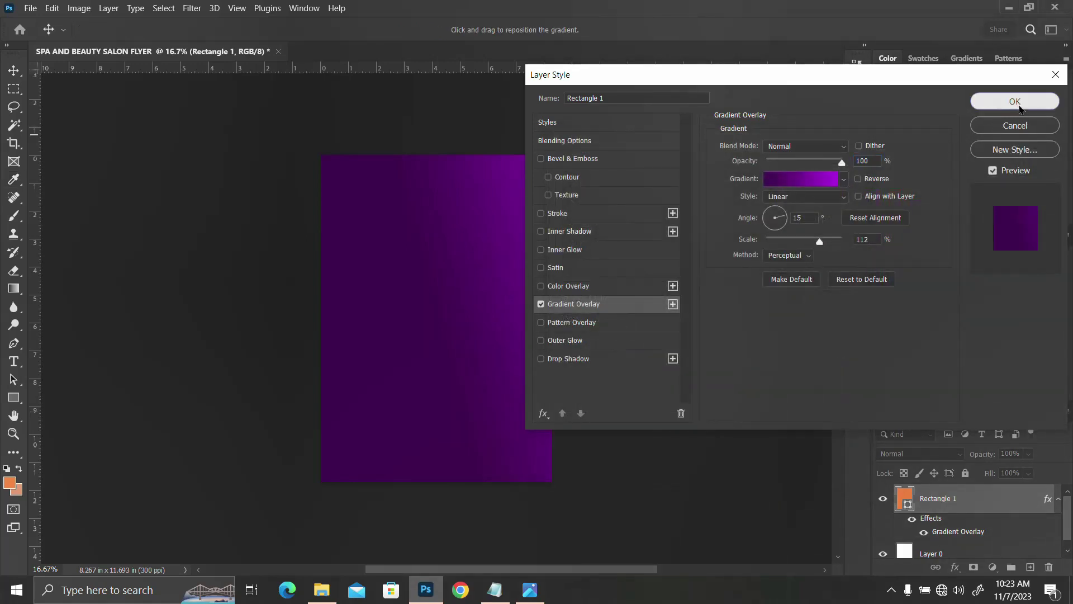
pyautogui.click(1019, 106)
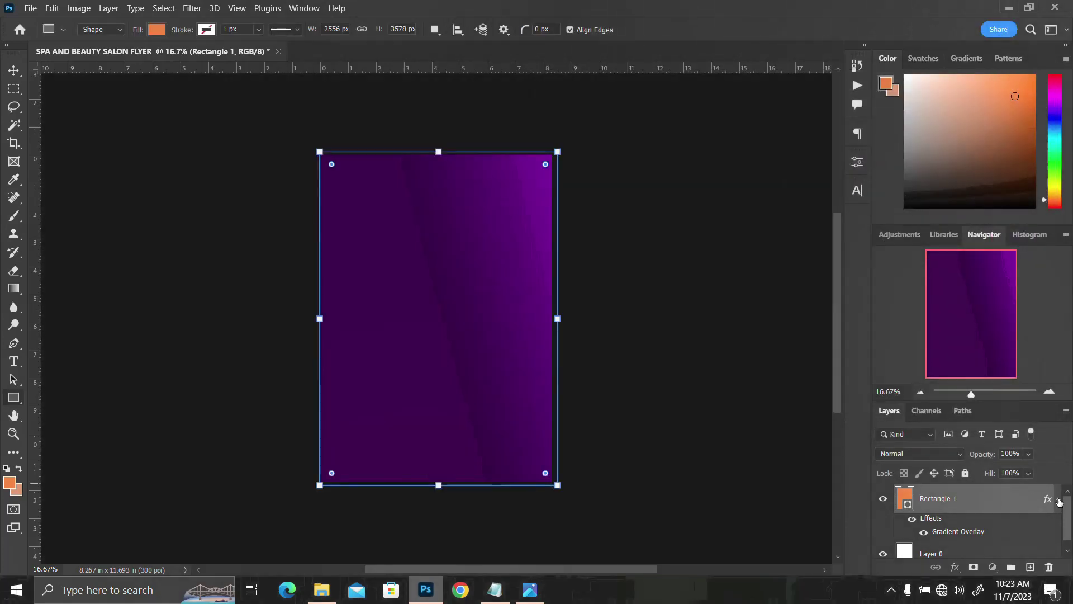
# Collapse the rectangle's effects list, switch to the Move tool, and check the notes and folder.
pyautogui.click(1059, 499)
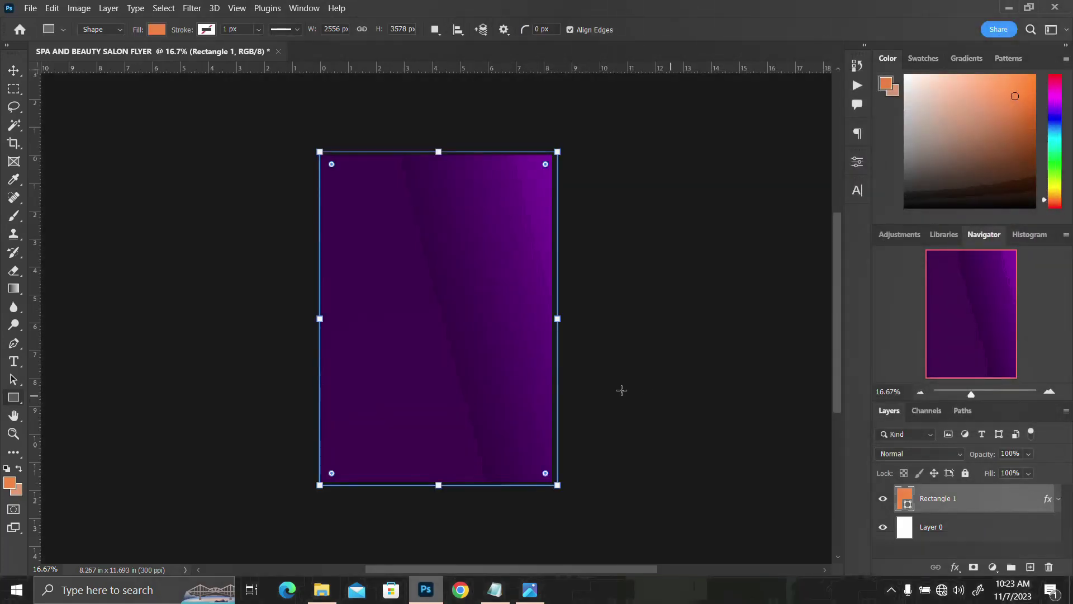
pyautogui.click(14, 73)
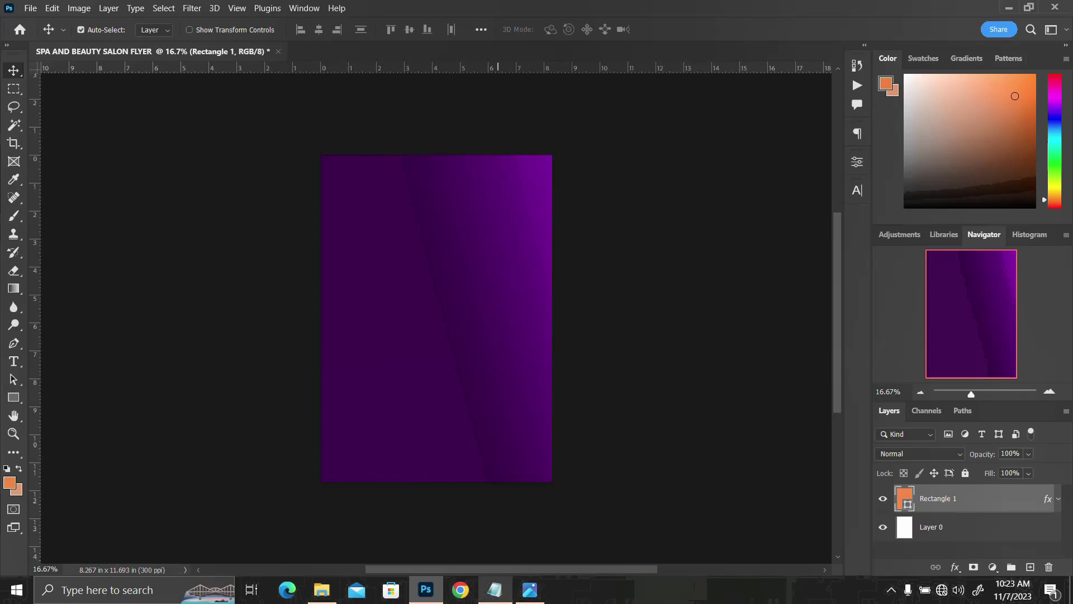
pyautogui.moveTo(324, 598)
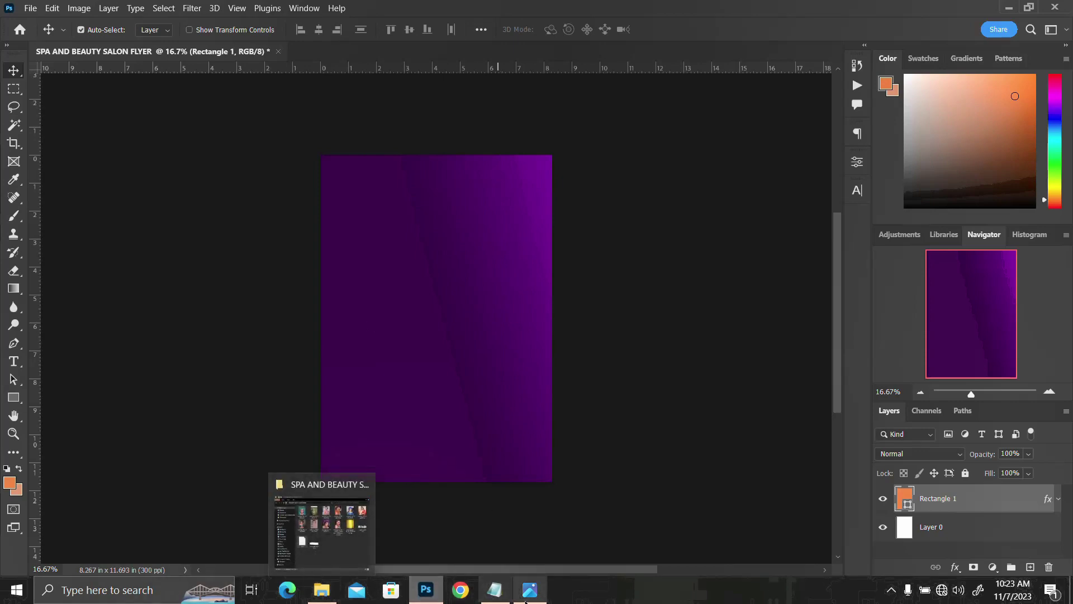
pyautogui.click(495, 590)
pyautogui.click(322, 590)
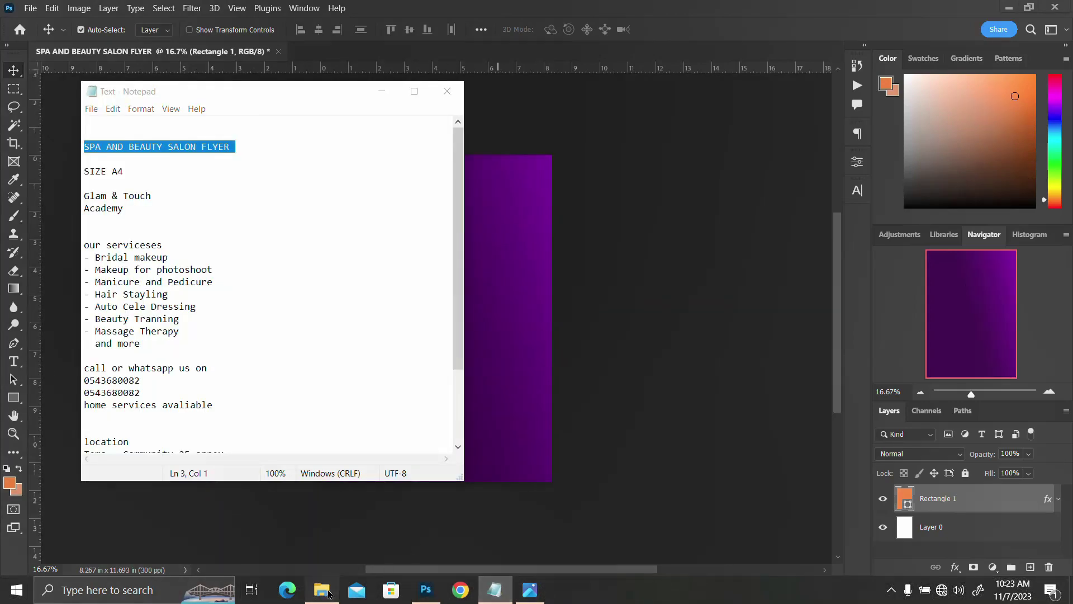
pyautogui.click(316, 499)
# Group Rectangle 1 and Layer 0 into a group named BACKGROUND.
pyautogui.keyDown('shift'); pyautogui.click(986, 537); pyautogui.keyUp('shift')
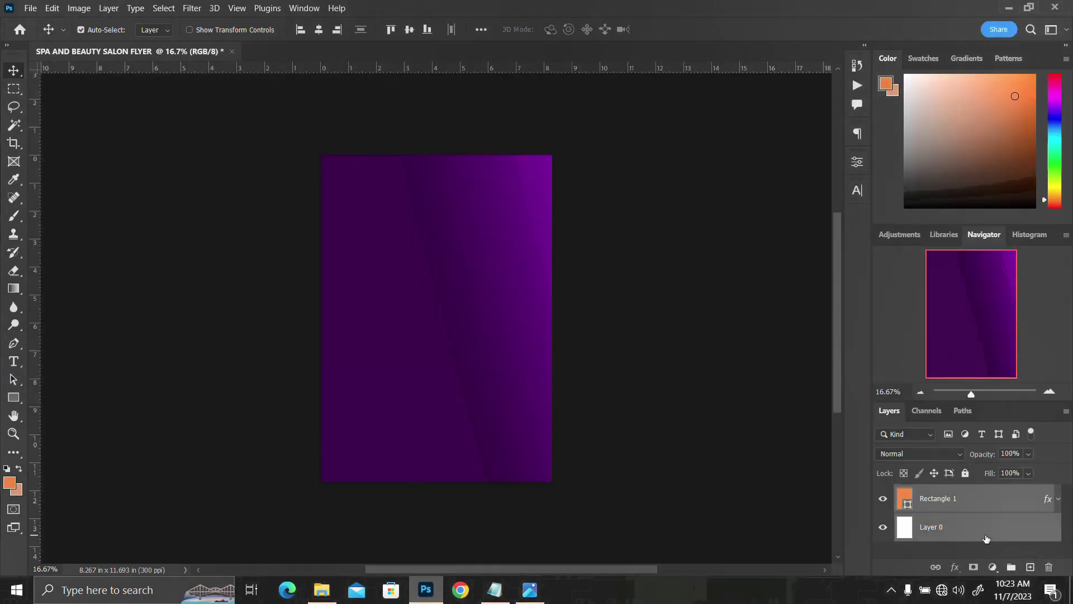
pyautogui.hotkey('ctrl', 'g')
pyautogui.doubleClick(935, 493)
pyautogui.write('BACKGROUND')
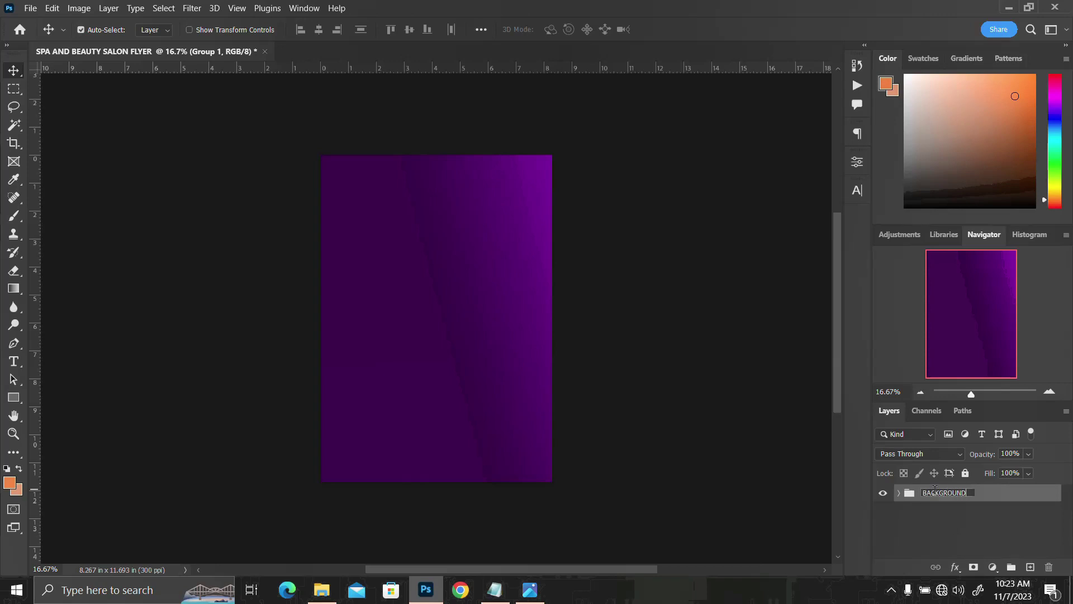
pyautogui.press('Return')
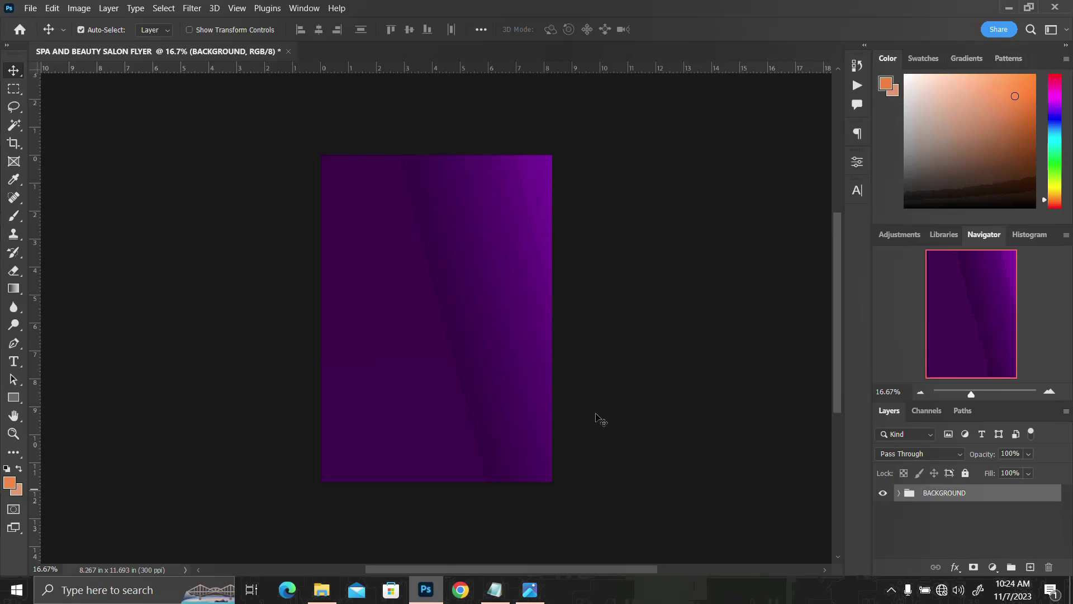
# Drag the smiling model photo from the flyer folder onto the page.
pyautogui.scroll(1, 477, 335)
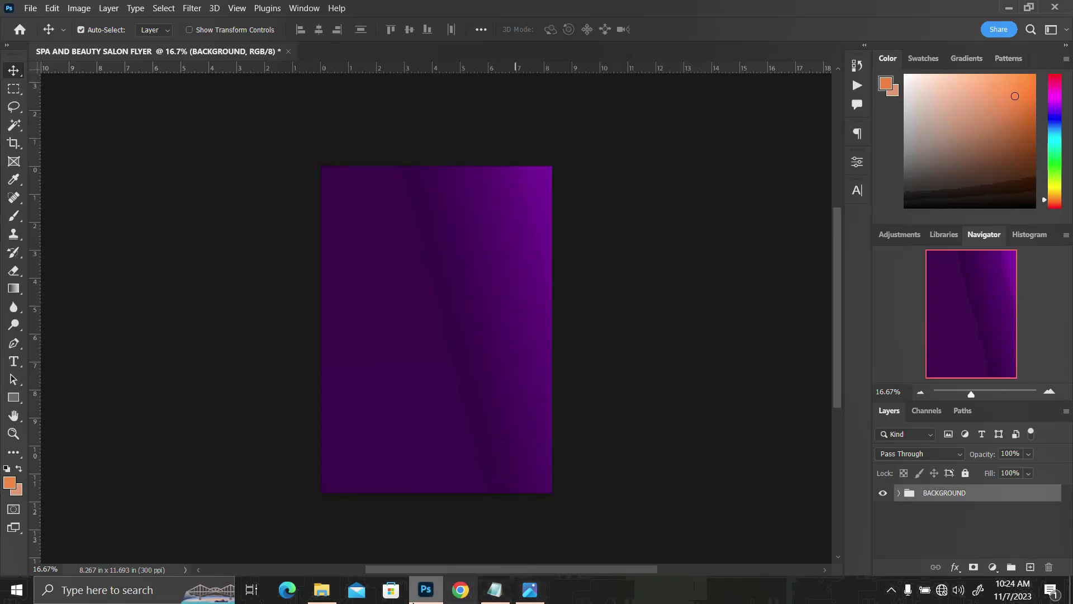
pyautogui.click(332, 591)
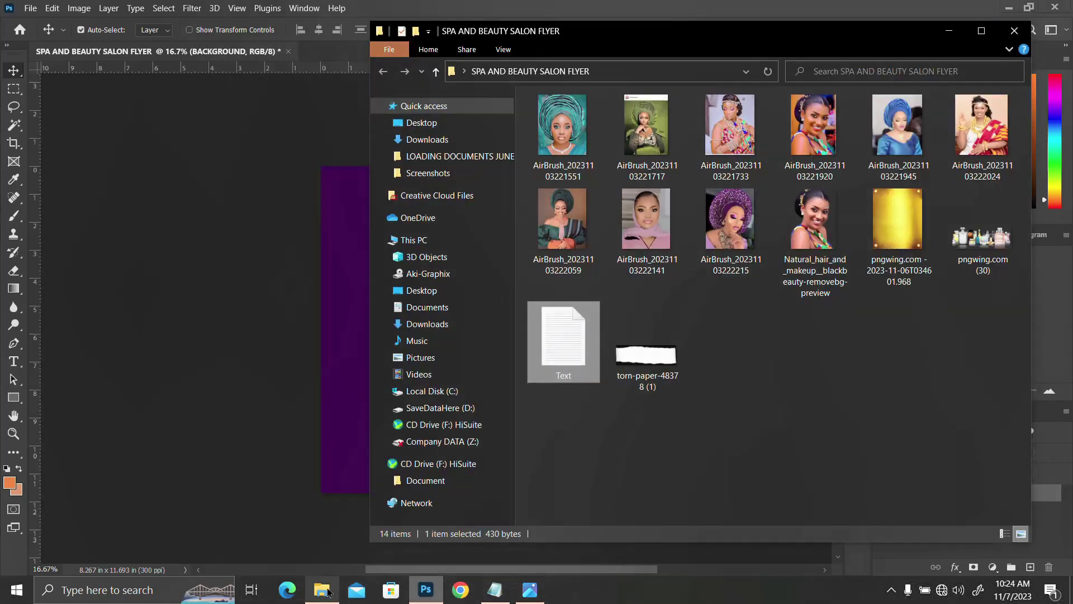
pyautogui.click(808, 234)
pyautogui.moveTo(805, 234); pyautogui.dragTo(335, 291)
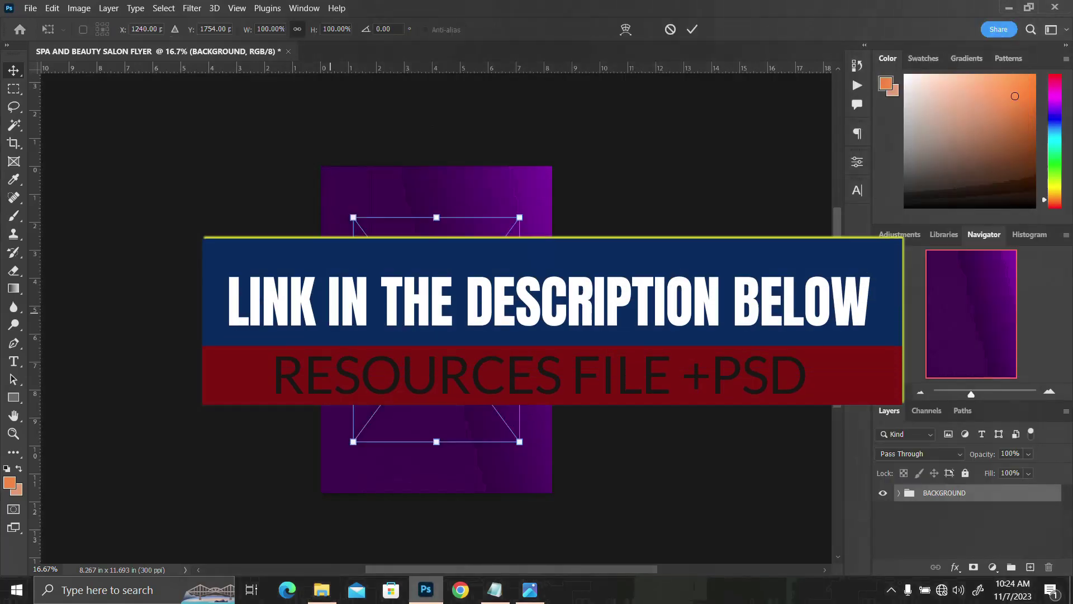
# Flip the model photo horizontally, scale it to about 118% and position it upper right.
pyautogui.rightClick(422, 294)
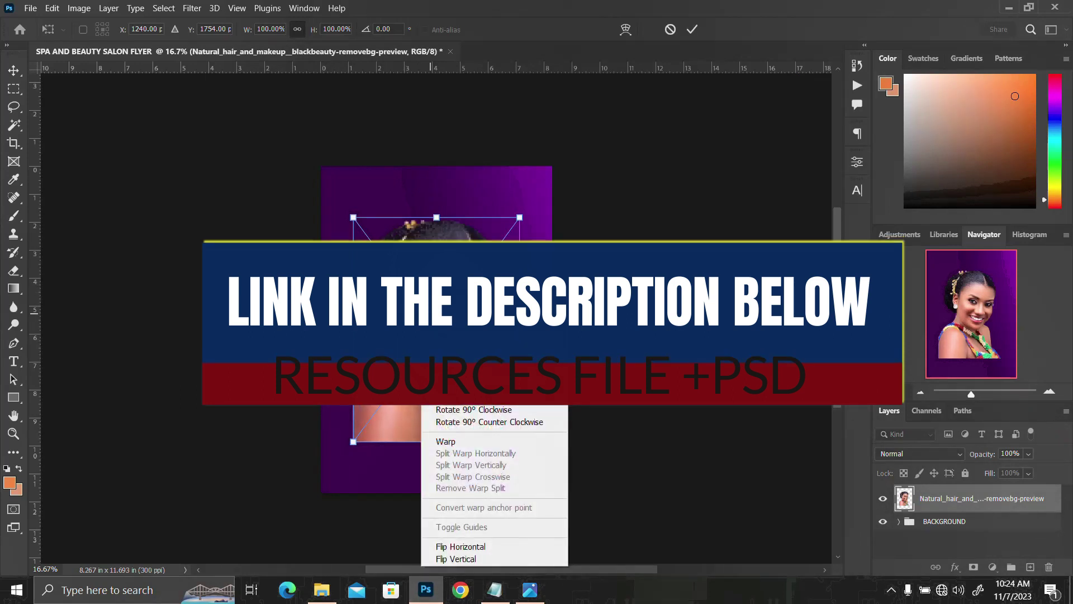
pyautogui.click(454, 548)
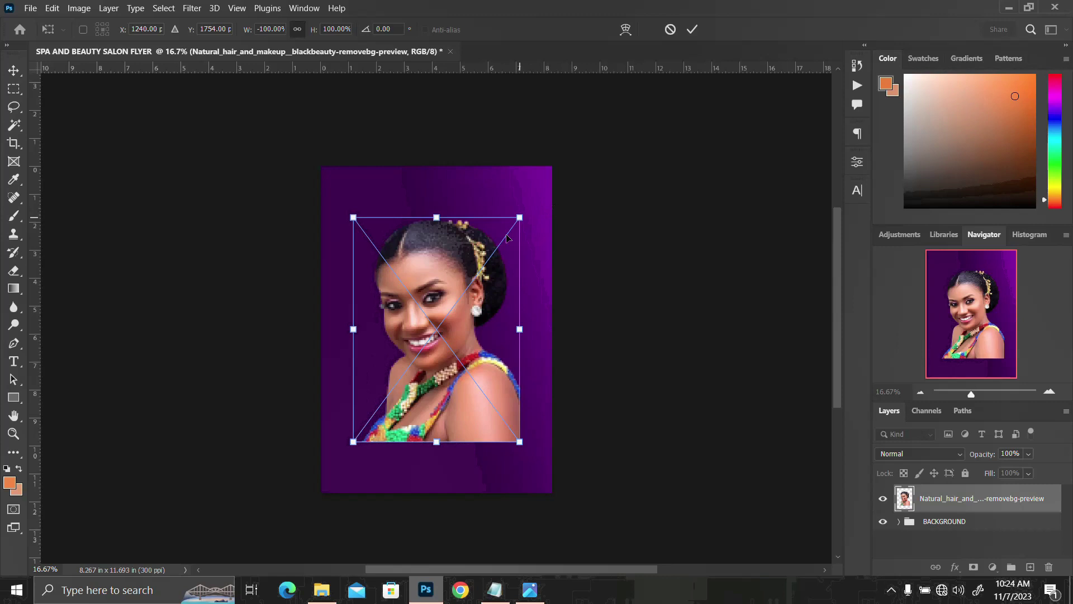
pyautogui.moveTo(439, 313); pyautogui.dragTo(495, 264)
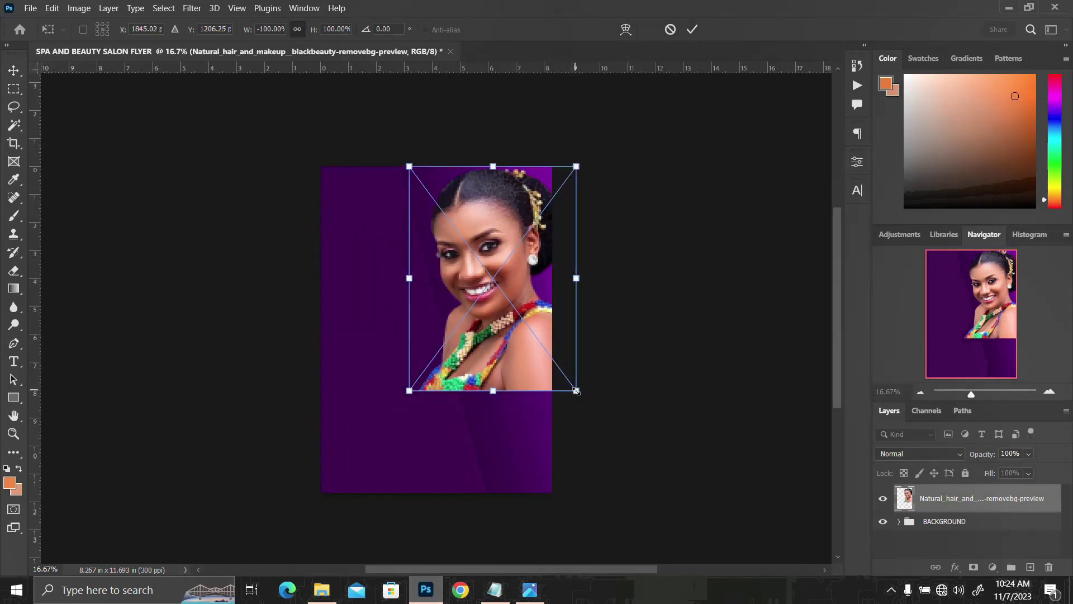
pyautogui.moveTo(576, 391); pyautogui.dragTo(592, 411)
pyautogui.moveTo(516, 313); pyautogui.dragTo(504, 334)
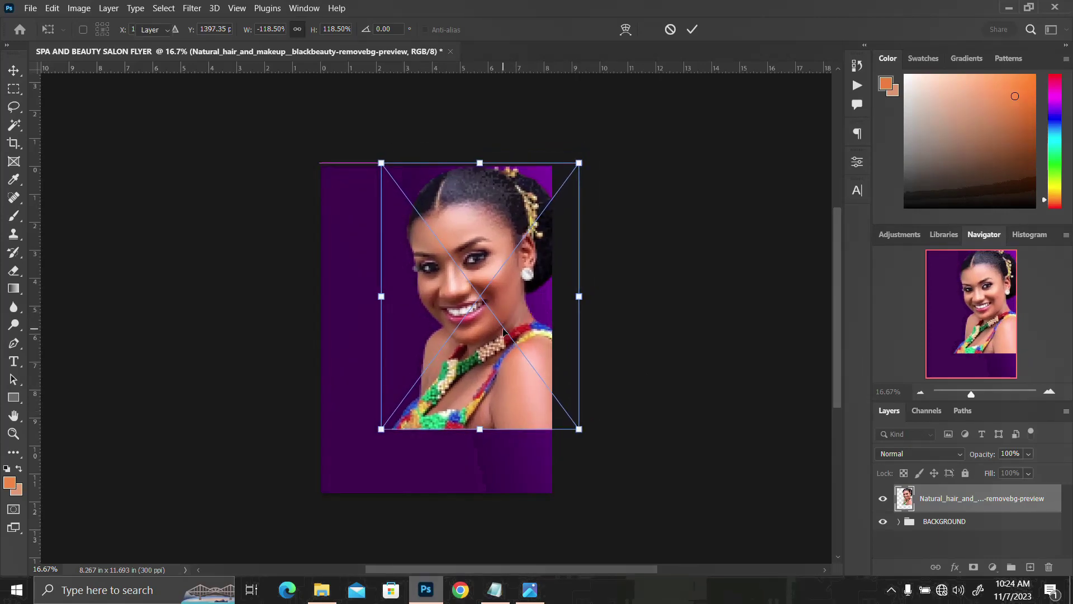
pyautogui.press('Return')
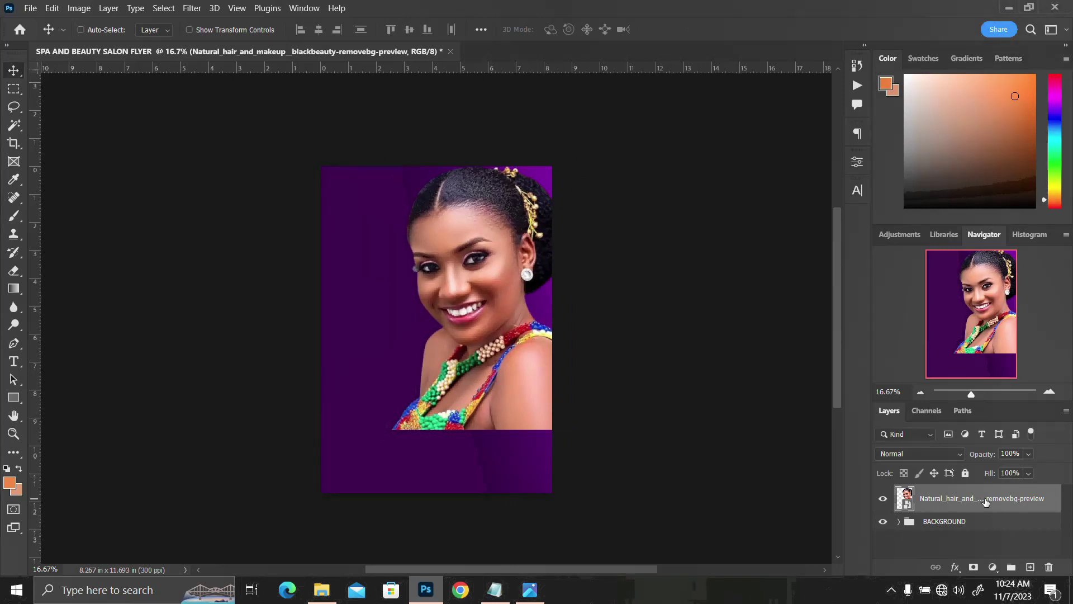
# Put the photo layer into its own group named IMAGE.
pyautogui.hotkey('ctrl', 'g')
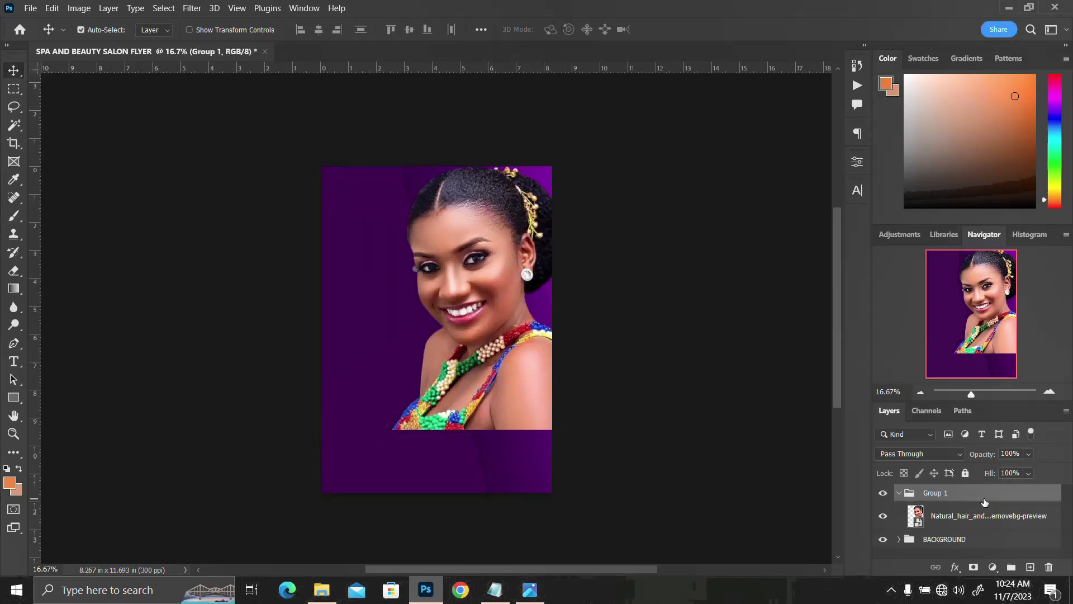
pyautogui.click(900, 497)
pyautogui.doubleClick(929, 494)
pyautogui.press('BackSpace')
pyautogui.press('Return')
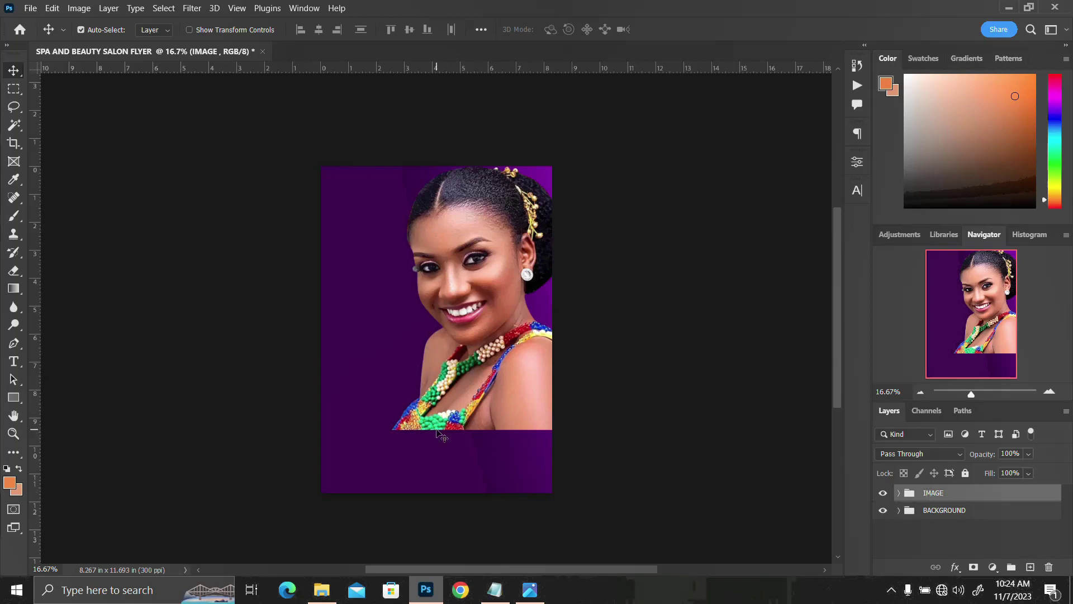
# Select the 'Glam & Touch' line in the Notepad flyer notes, then return to Photoshop.
pyautogui.click(495, 592)
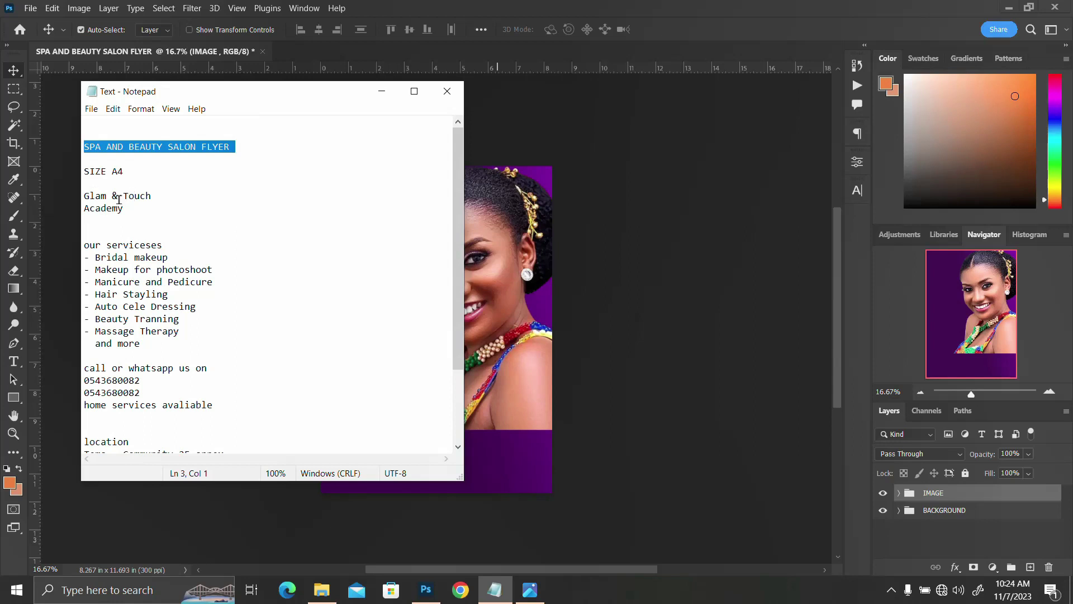
pyautogui.moveTo(159, 196); pyautogui.dragTo(80, 194)
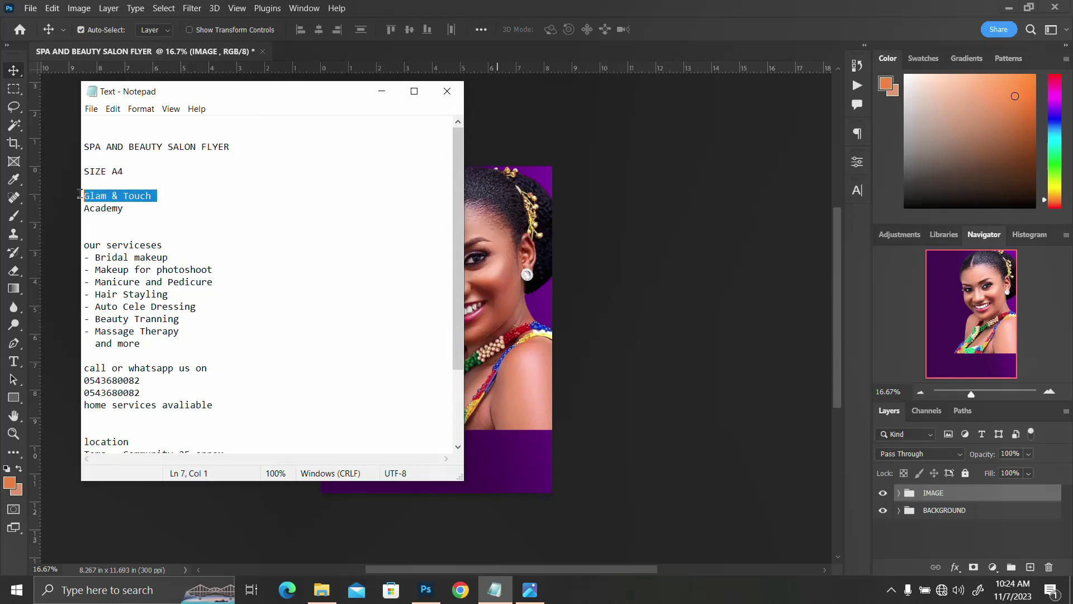
pyautogui.click(427, 594)
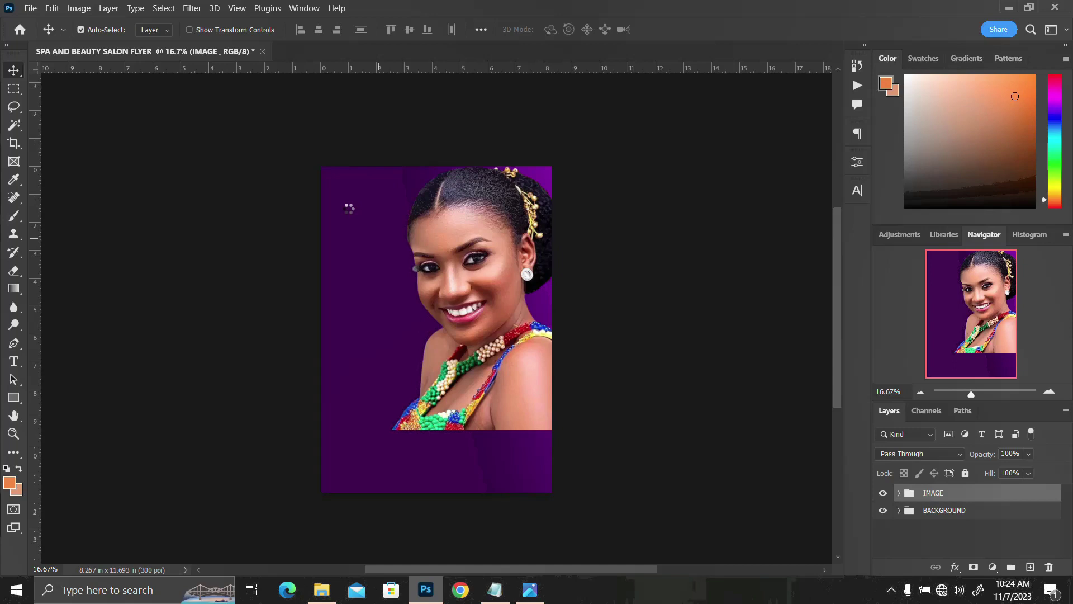
# Add a 'Glam & Touch' text layer near the top-left of the page.
pyautogui.press('t')
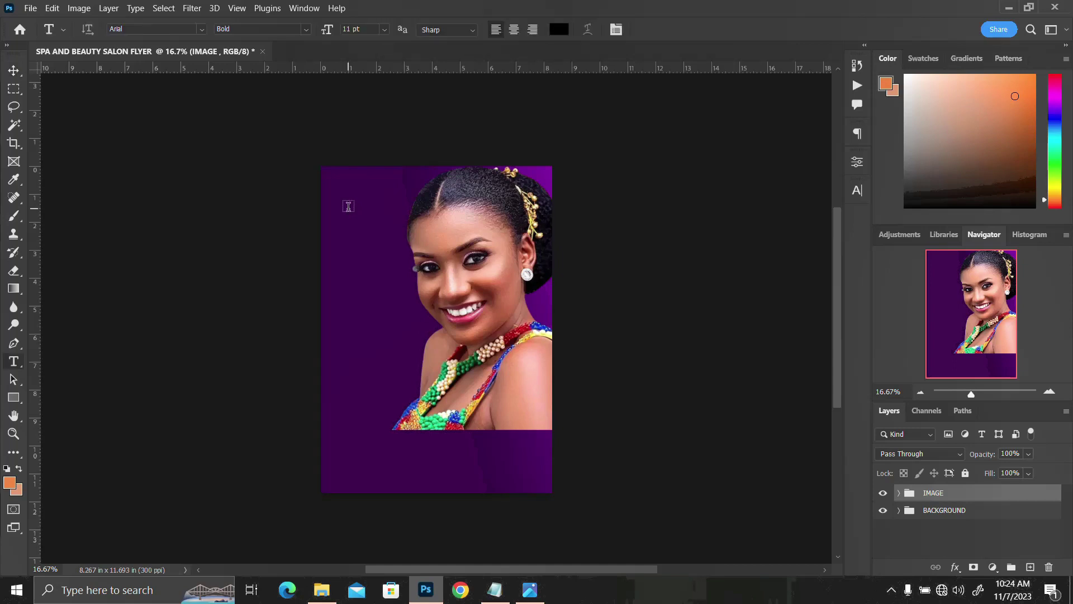
pyautogui.click(348, 206)
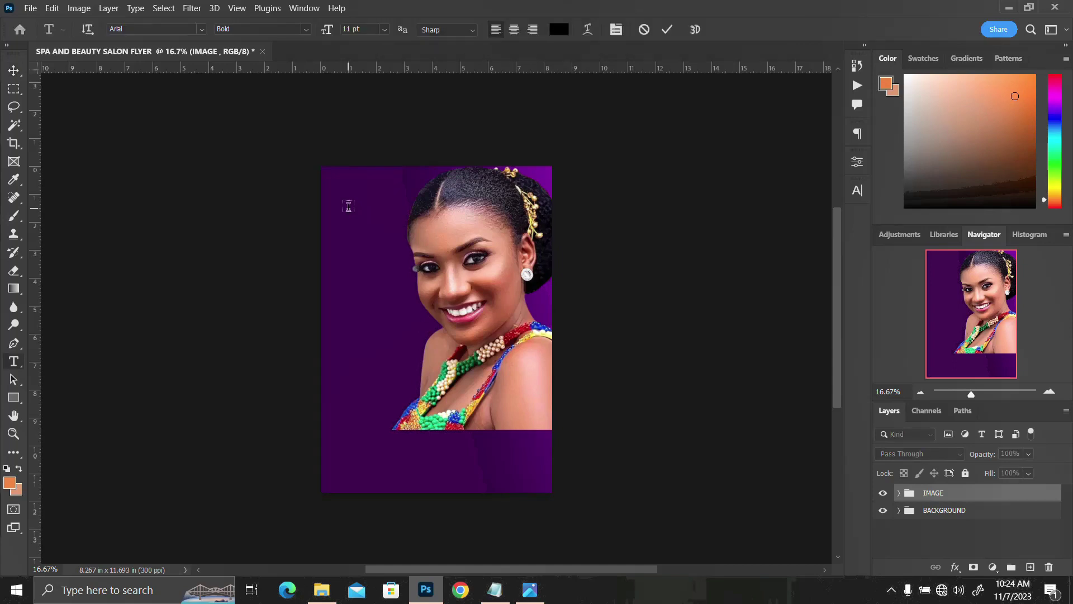
pyautogui.click(349, 208)
pyautogui.hotkey('ctrl', 'Return')
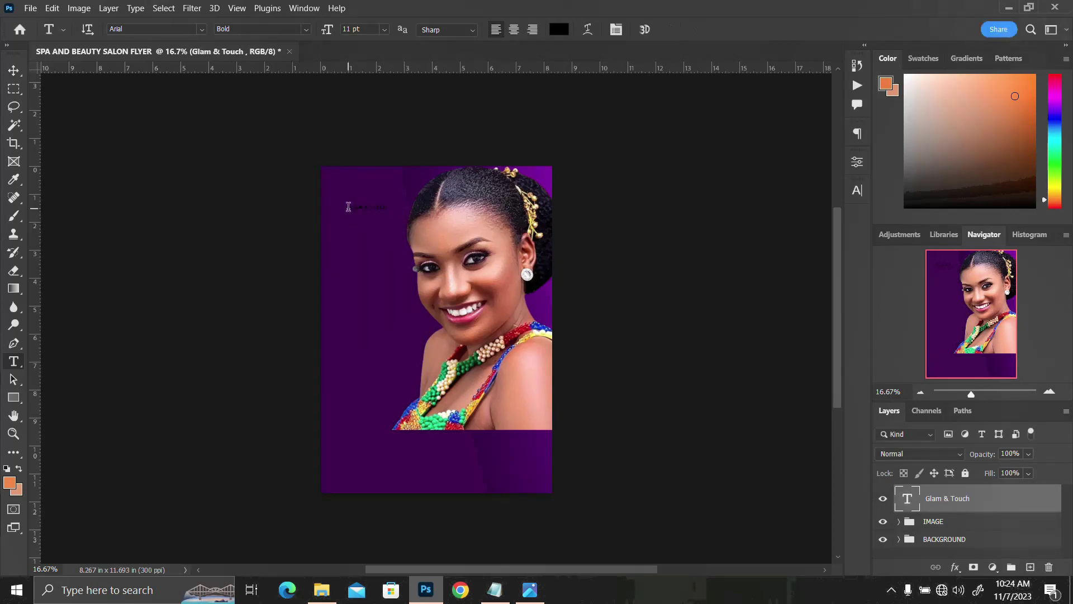
# Set the Glam & Touch text colour to white (#ffffff) in the Character panel.
pyautogui.click(858, 191)
pyautogui.click(811, 269)
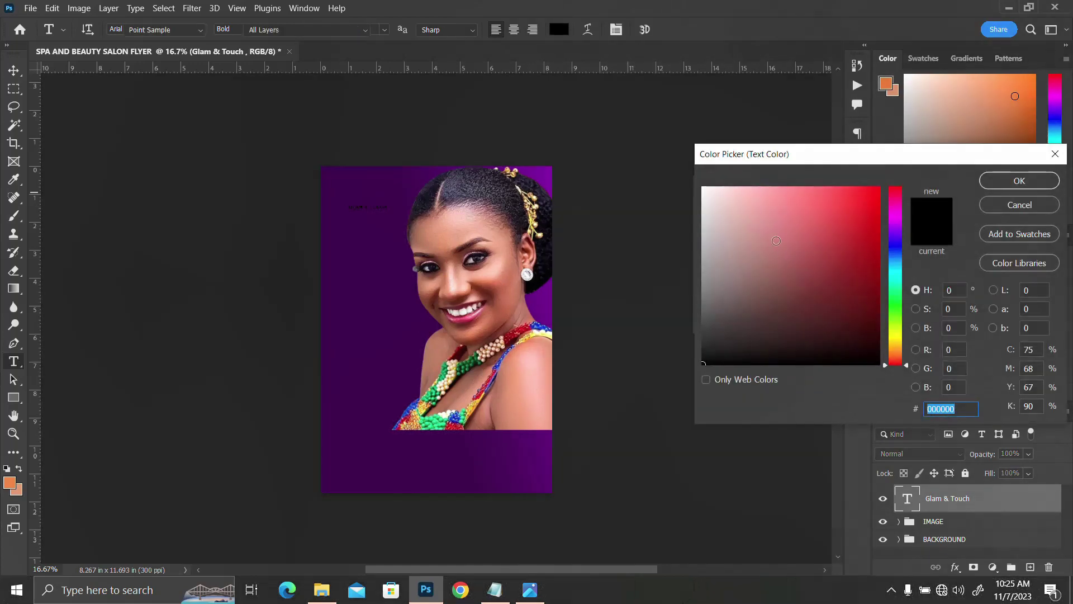
pyautogui.click(781, 245)
pyautogui.click(703, 187)
pyautogui.click(1017, 191)
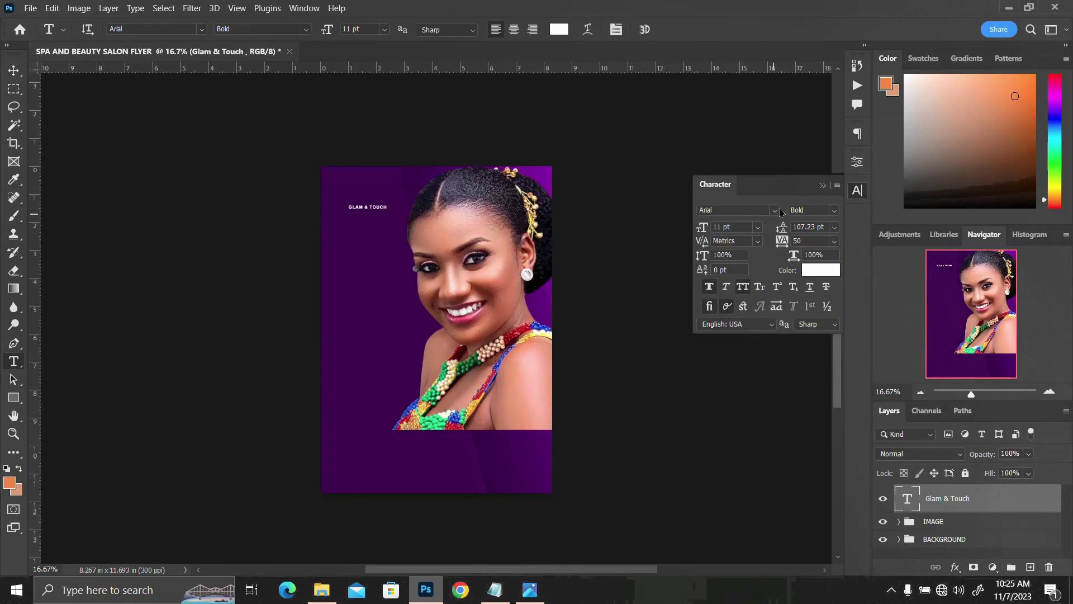
pyautogui.click(776, 211)
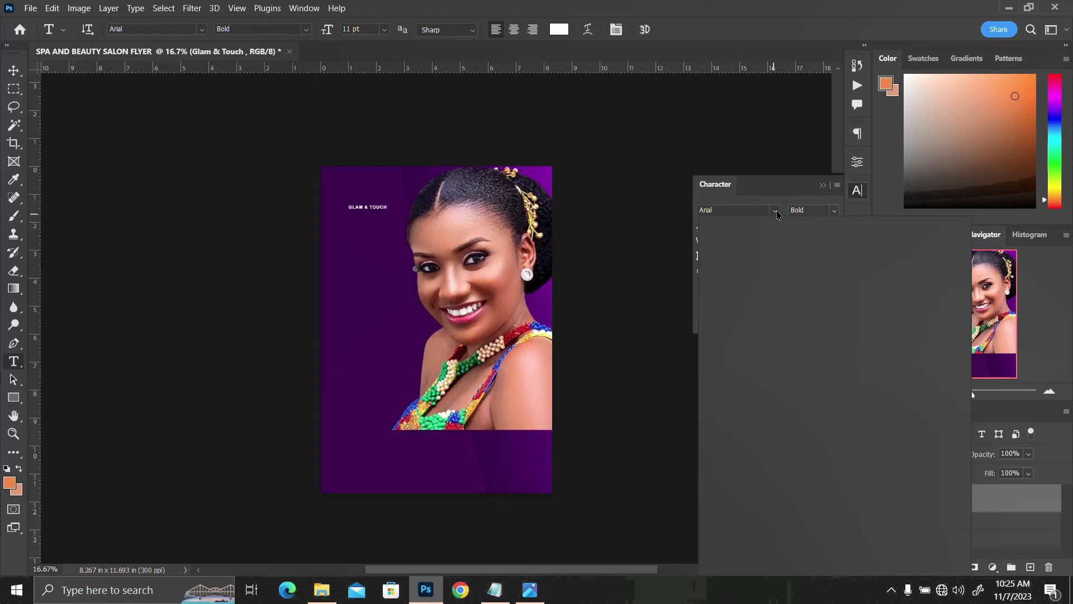
# Preview fonts like Argiss and Montserrat Thin, then search 'Aver' and apply Average Regular.
pyautogui.press('Down')
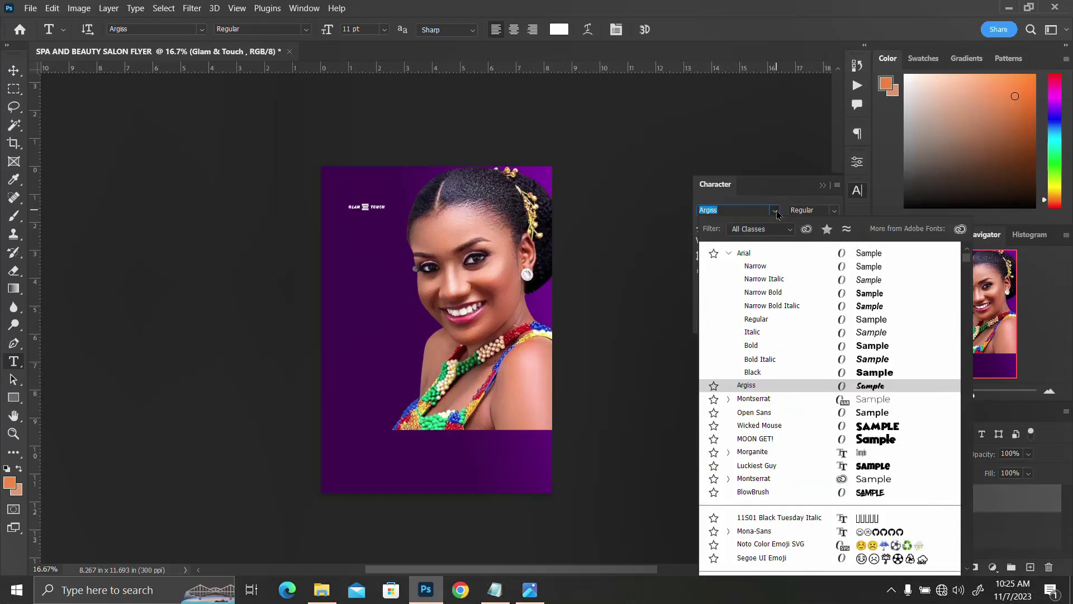
pyautogui.press('Down')
pyautogui.press('Down')
pyautogui.press('Down')
pyautogui.press('Down')
pyautogui.press('Down')
pyautogui.press('Down')
pyautogui.click(757, 266)
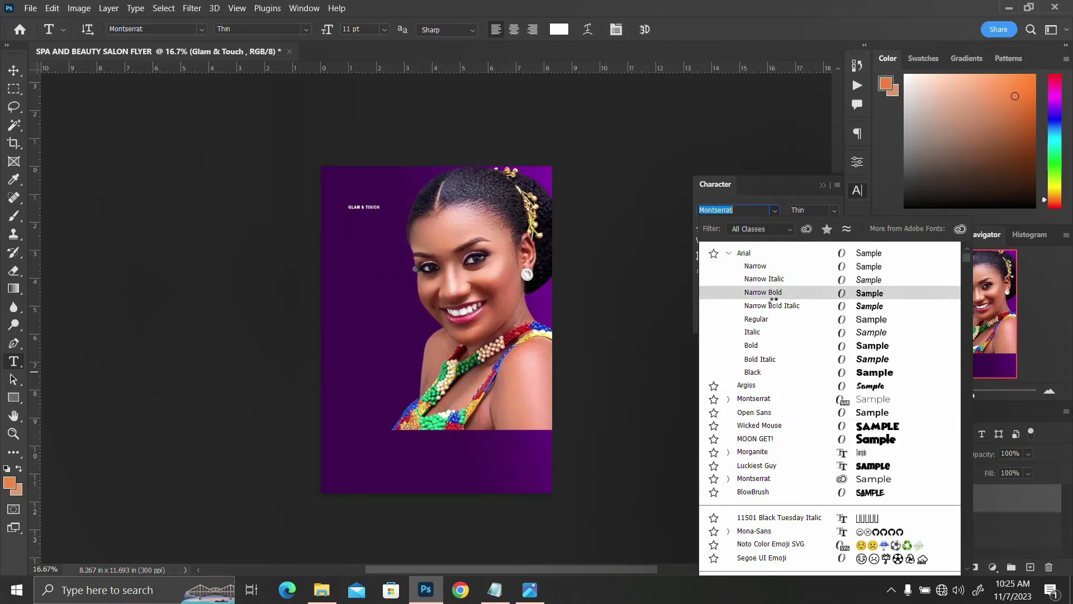
pyautogui.click(729, 252)
pyautogui.click(737, 279)
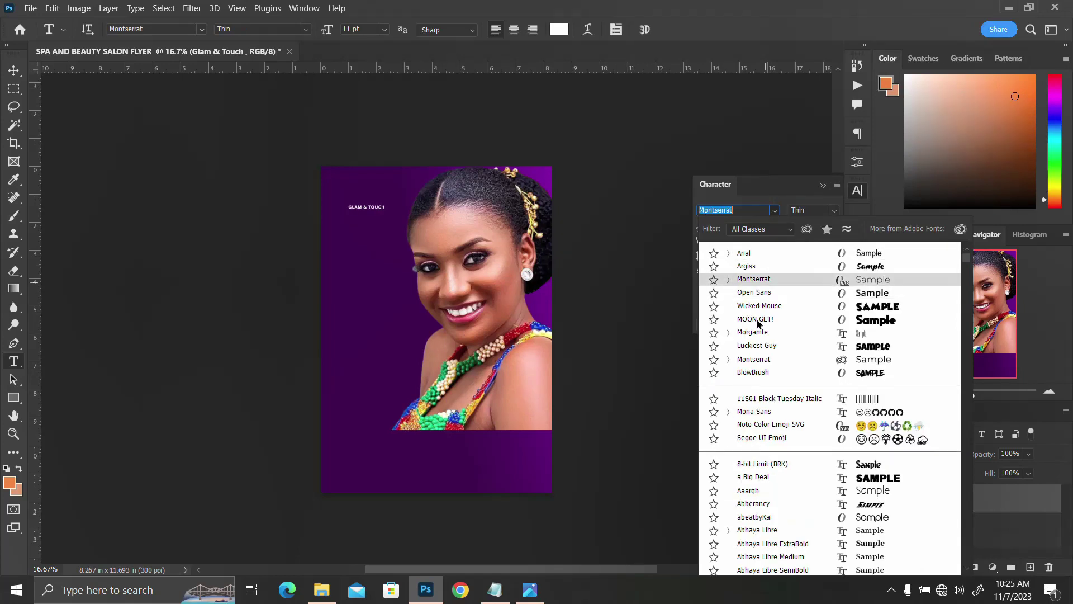
pyautogui.click(764, 267)
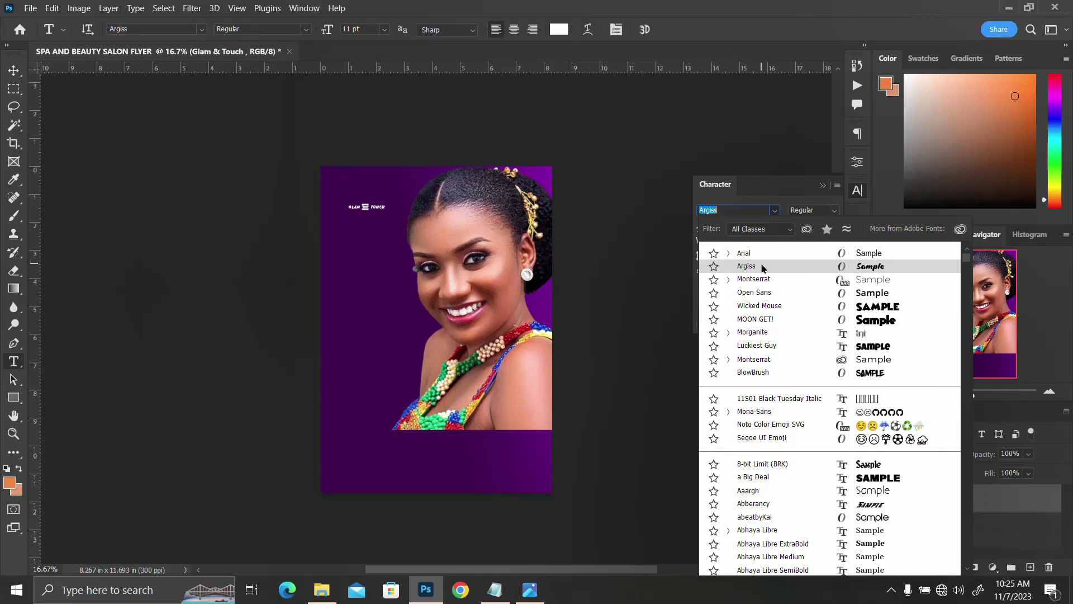
pyautogui.write('A')
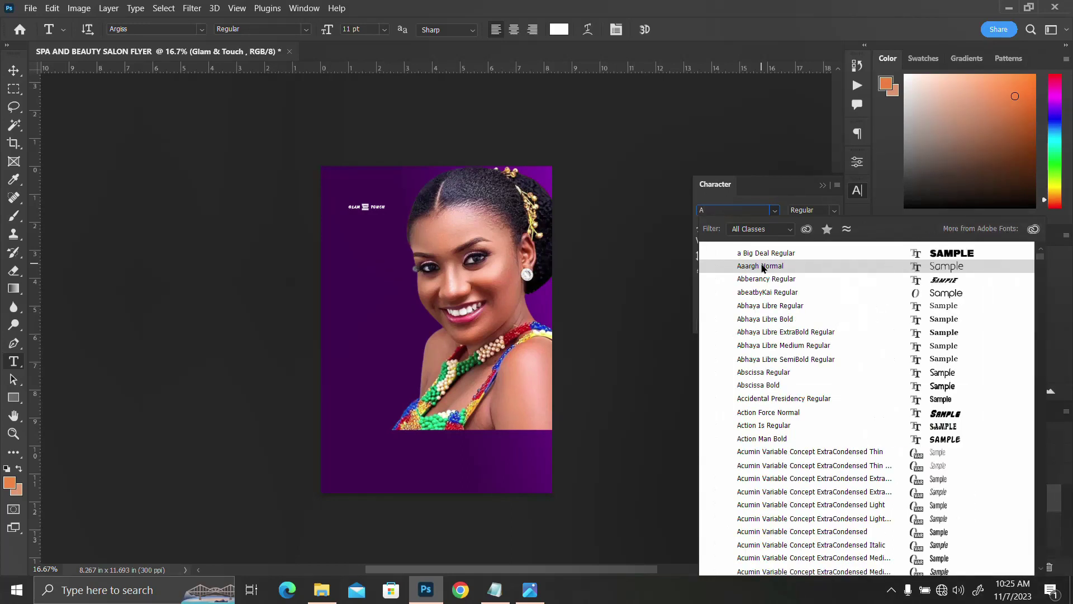
pyautogui.write('VER')
pyautogui.click(764, 267)
pyautogui.click(777, 258)
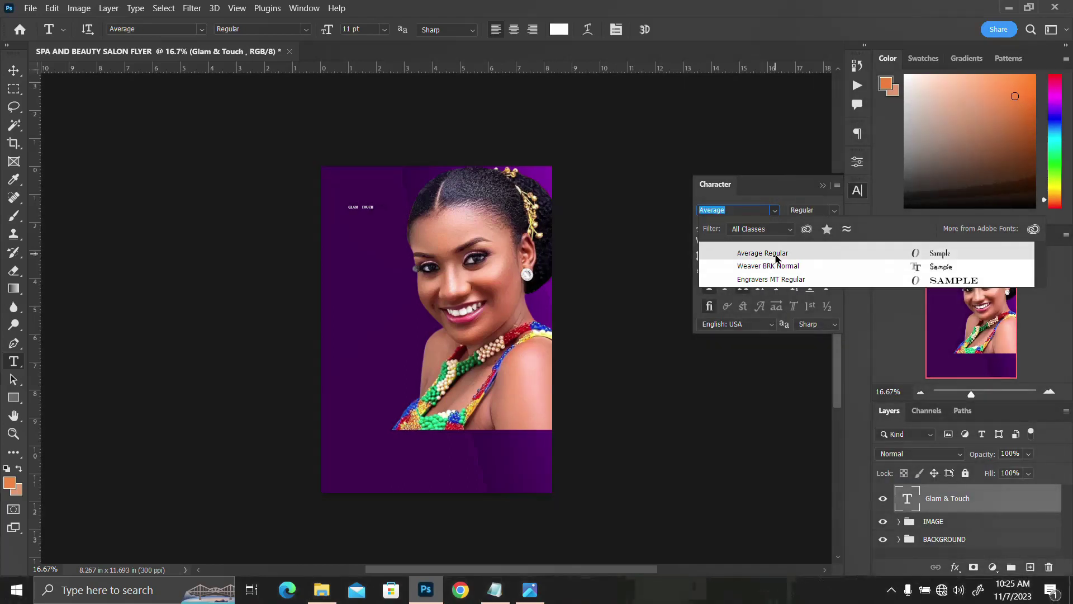
pyautogui.click(776, 258)
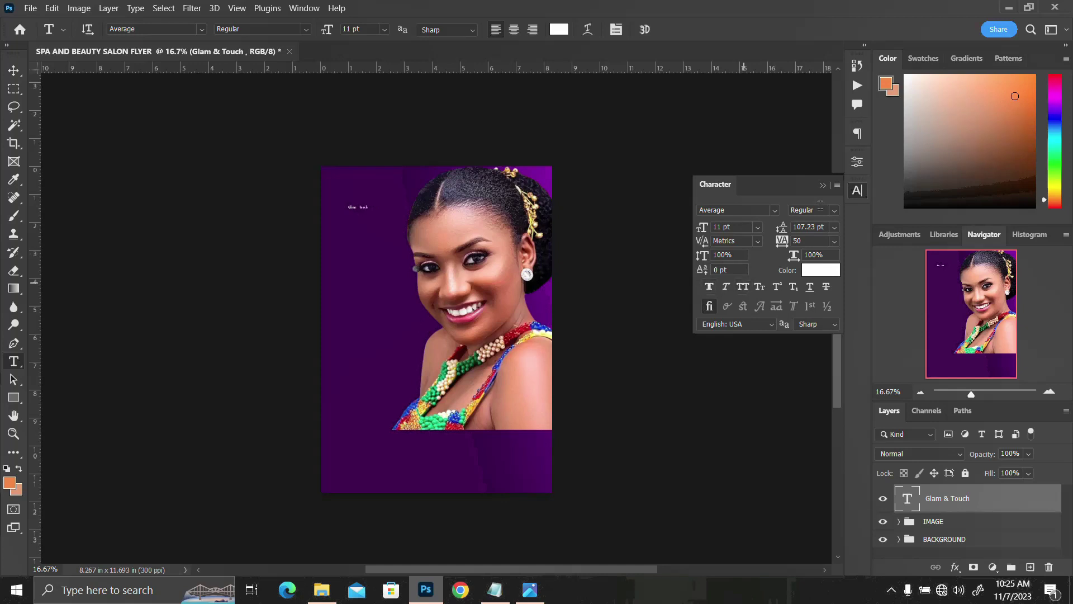
pyautogui.click(856, 193)
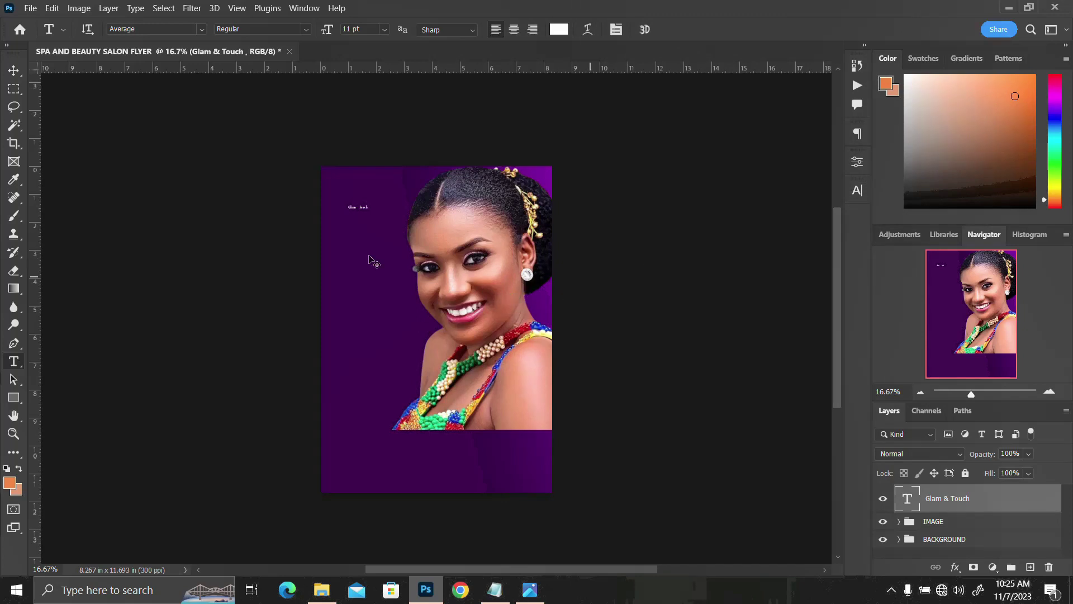
# Scale the logo text up to about 445% and remove the space between Glam and Touch.
pyautogui.hotkey('ctrl', 't')
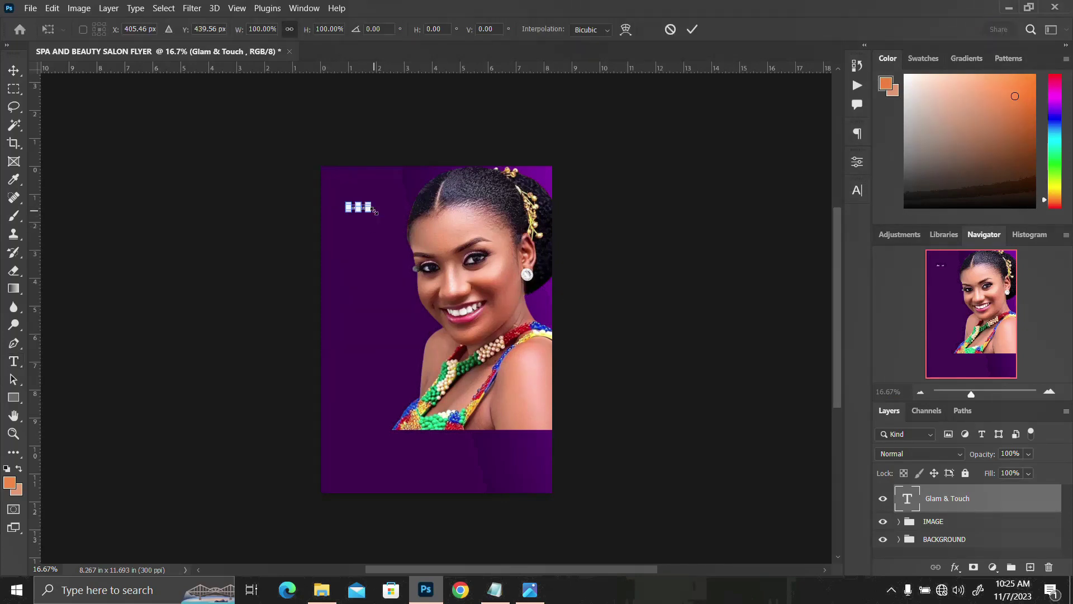
pyautogui.moveTo(373, 216)
pyautogui.mouseDown()
pyautogui.moveTo(442, 223)
pyautogui.moveTo(383, 208)
pyautogui.mouseUp()
pyautogui.press('Return')
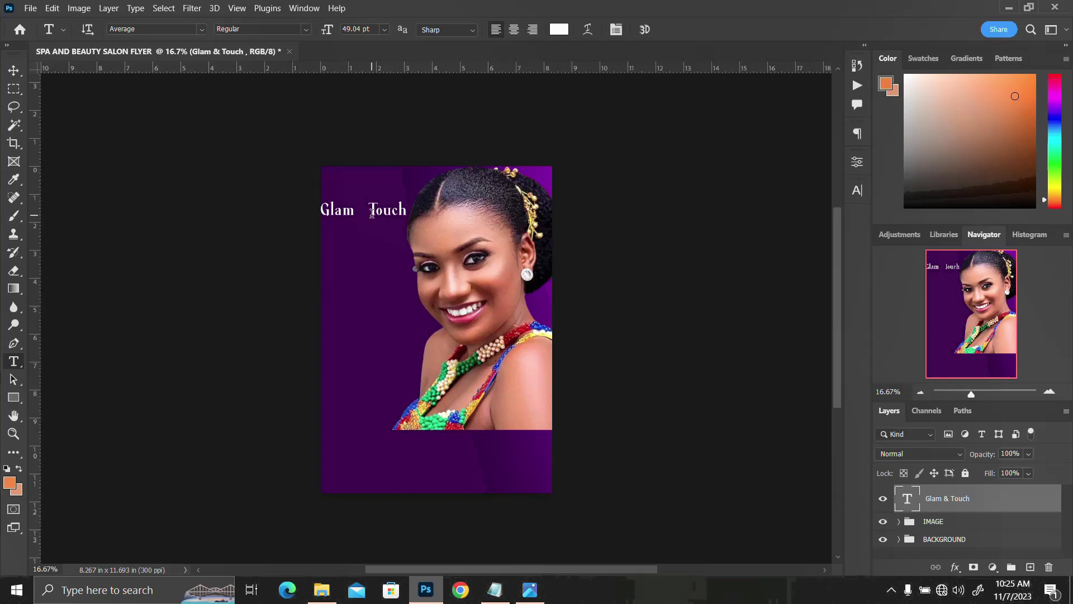
pyautogui.click(368, 209)
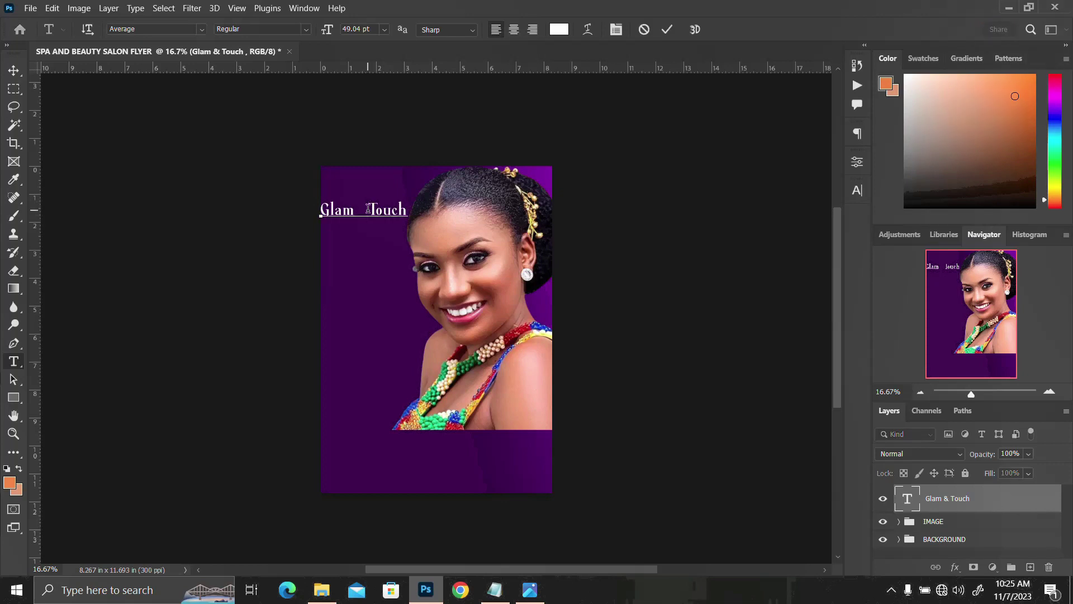
pyautogui.press('BackSpace')
pyautogui.press('BackSpace')
pyautogui.press('BackSpace')
pyautogui.hotkey('ctrl', 'Return')
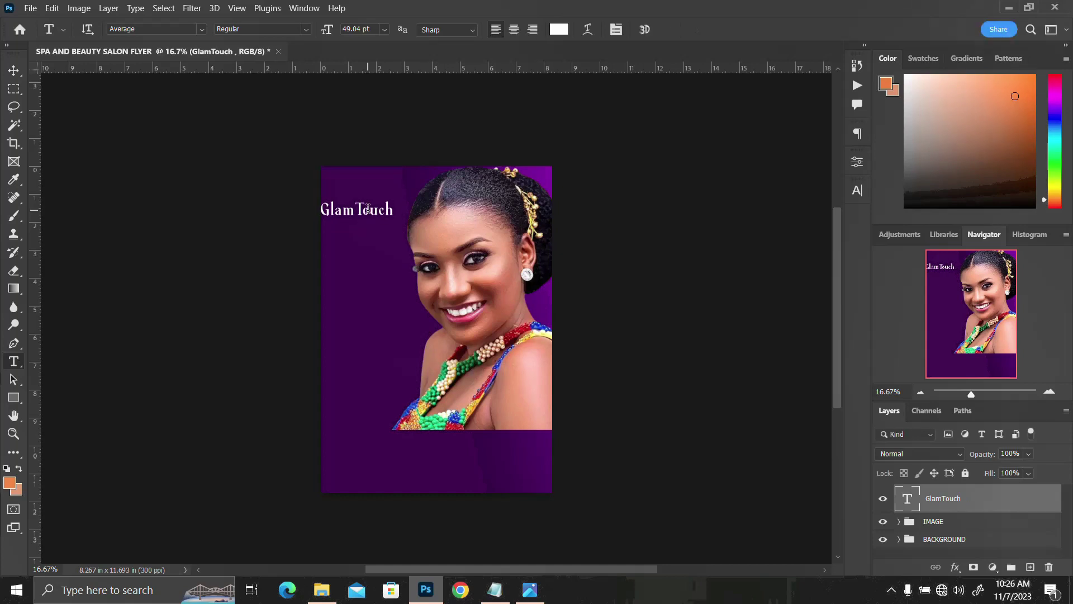
# Duplicate the GlamTouch line below the original and delete Touch from the copy, leaving Glam.
pyautogui.press('v')
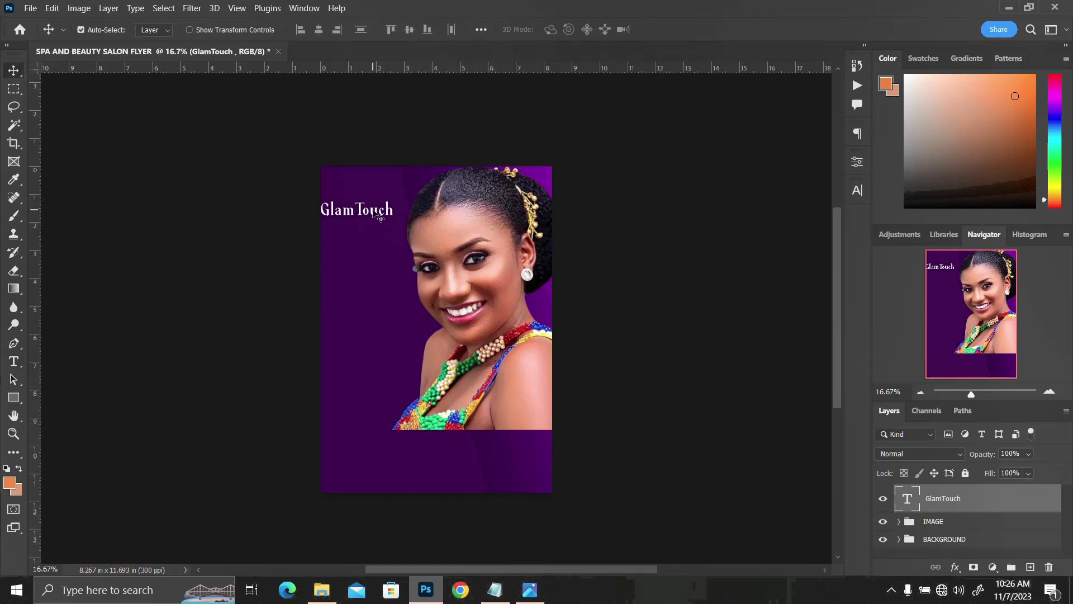
pyautogui.moveTo(378, 214); pyautogui.dragTo(437, 233)
pyautogui.press('t')
pyautogui.doubleClick(373, 224)
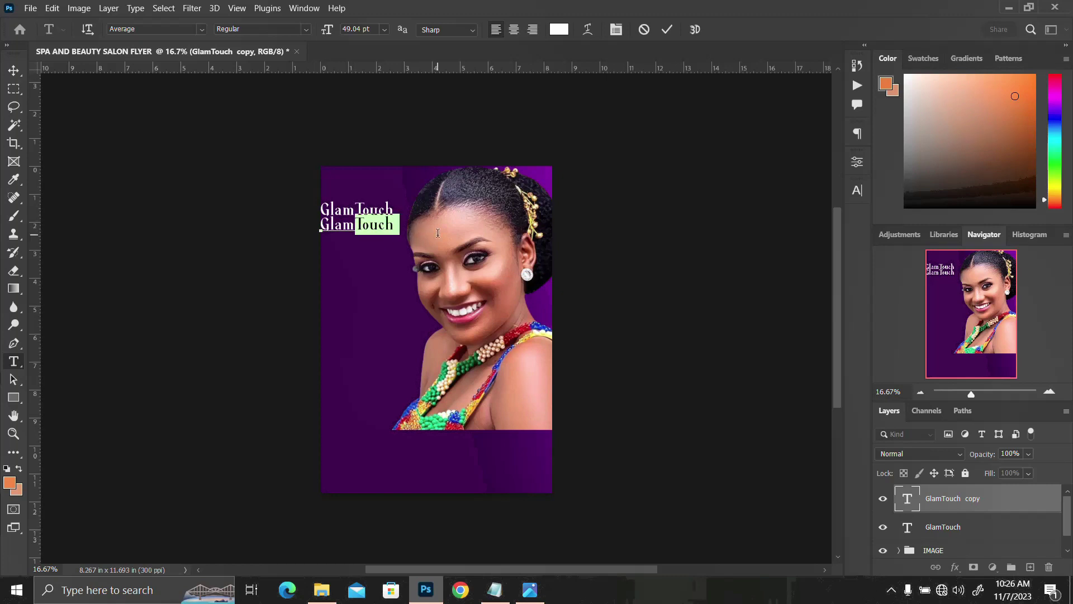
pyautogui.press('BackSpace')
pyautogui.hotkey('ctrl', 'Return')
pyautogui.press('v')
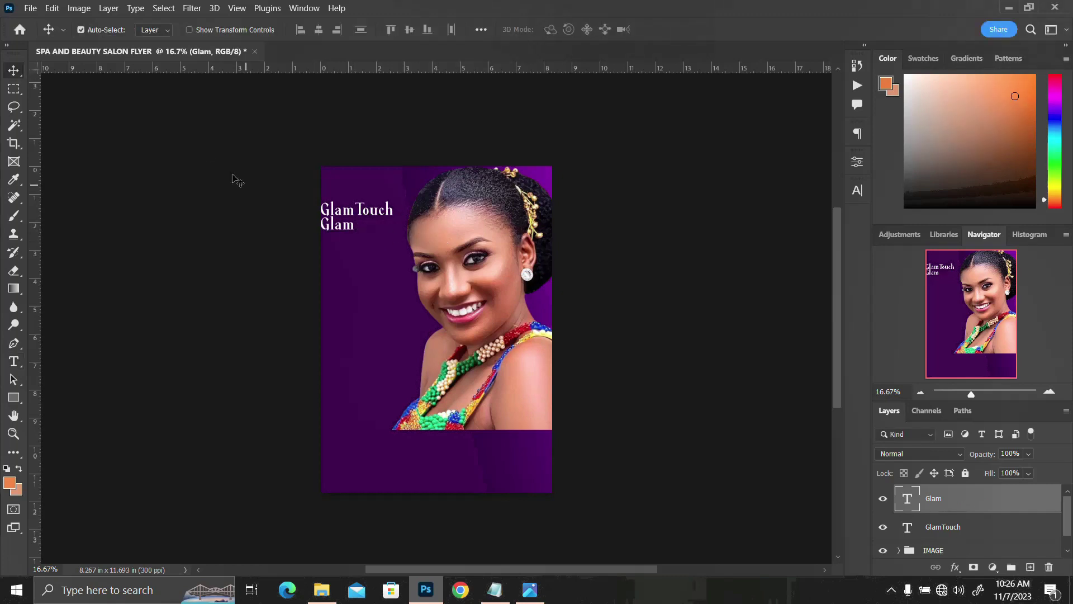
# Delete Glam from the original line and move the remaining Touch to the right of Glam.
pyautogui.doubleClick(354, 210)
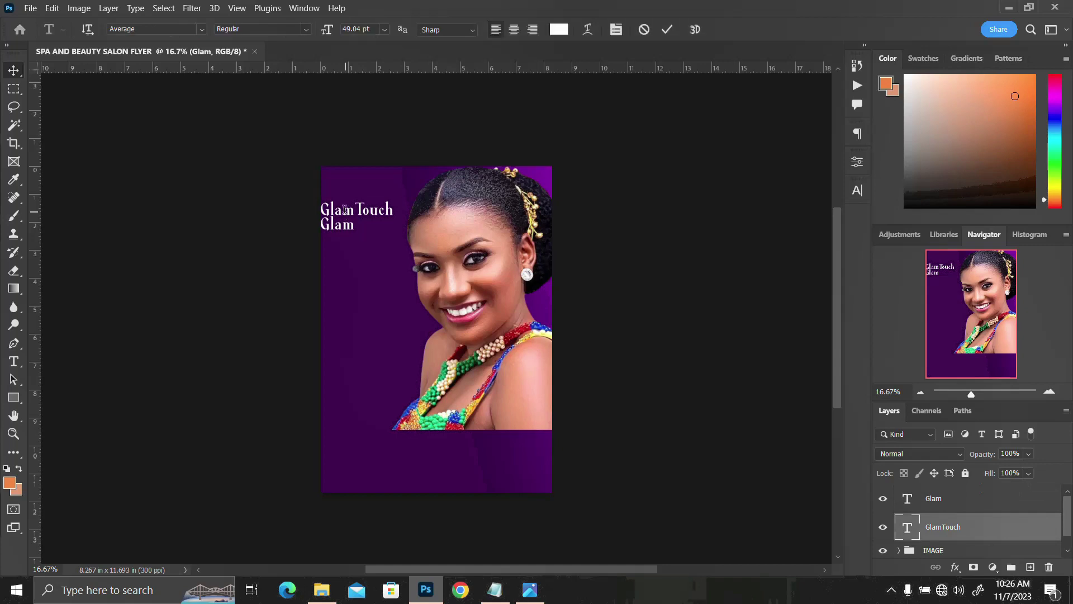
pyautogui.moveTo(363, 211); pyautogui.dragTo(321, 208)
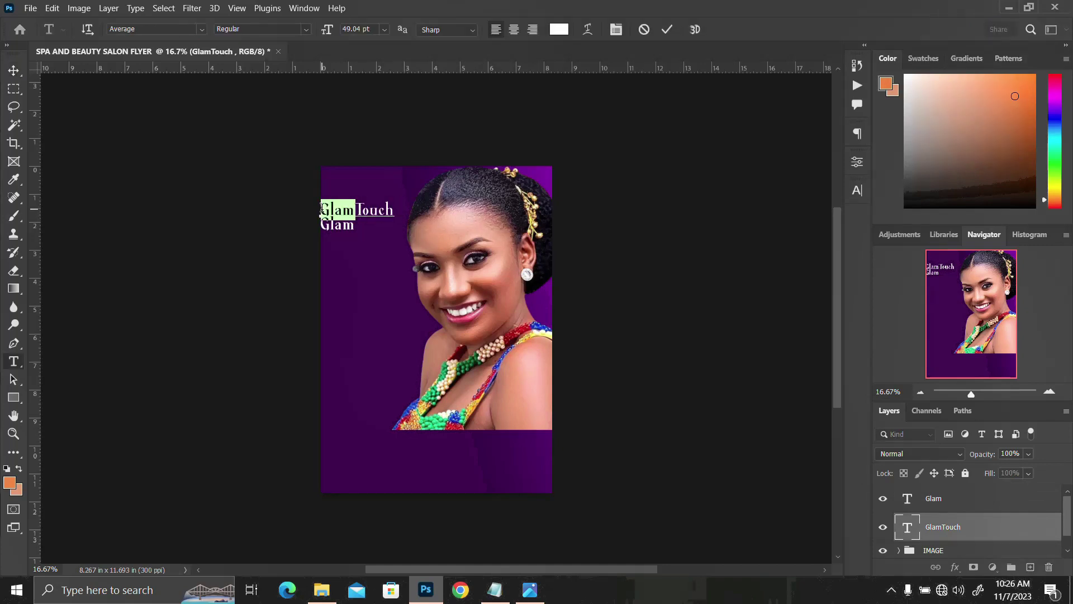
pyautogui.press('BackSpace')
pyautogui.hotkey('ctrl', 'Return')
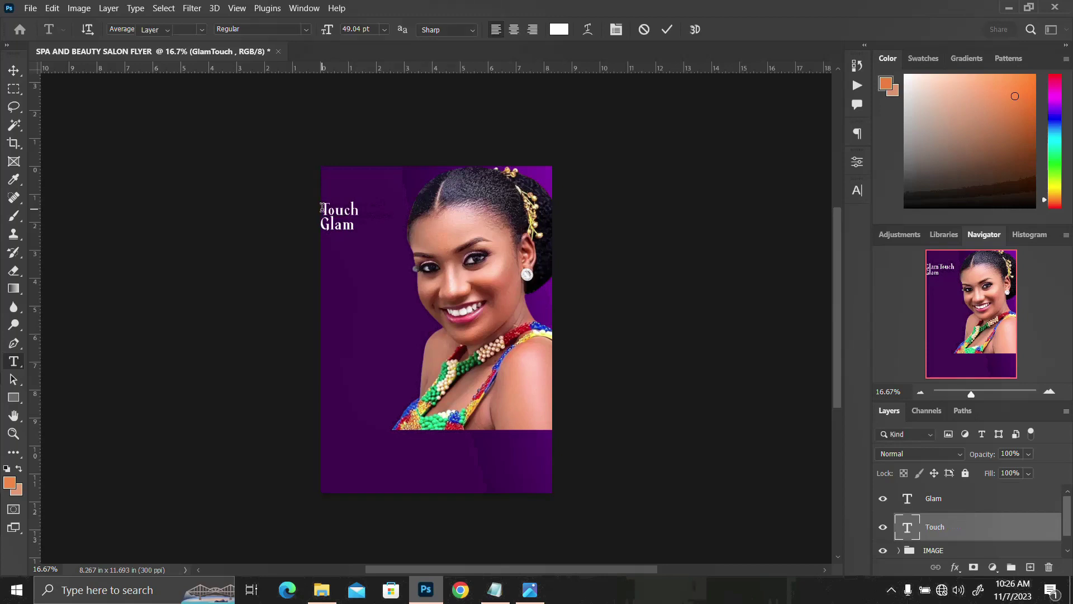
pyautogui.press('v')
pyautogui.moveTo(336, 210); pyautogui.dragTo(393, 203)
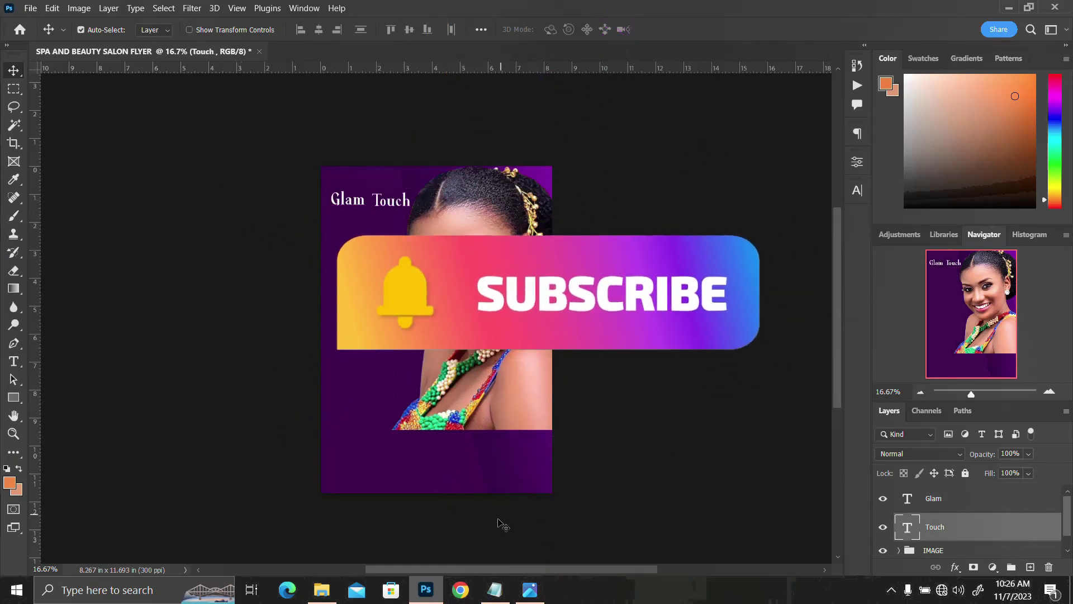
# Add a new '&' text layer on the page.
pyautogui.press('t')
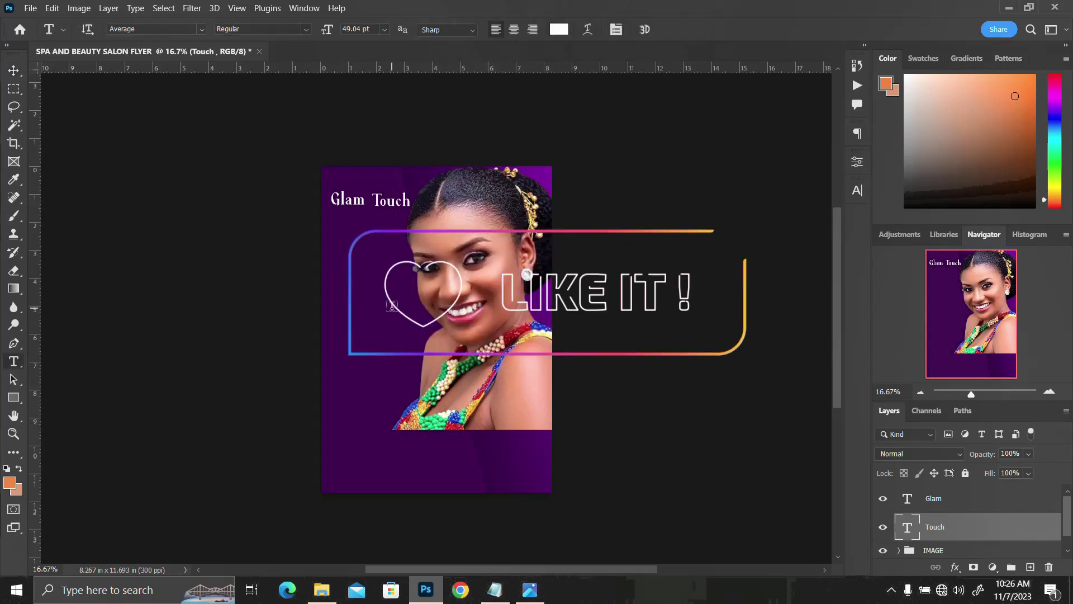
pyautogui.click(400, 306)
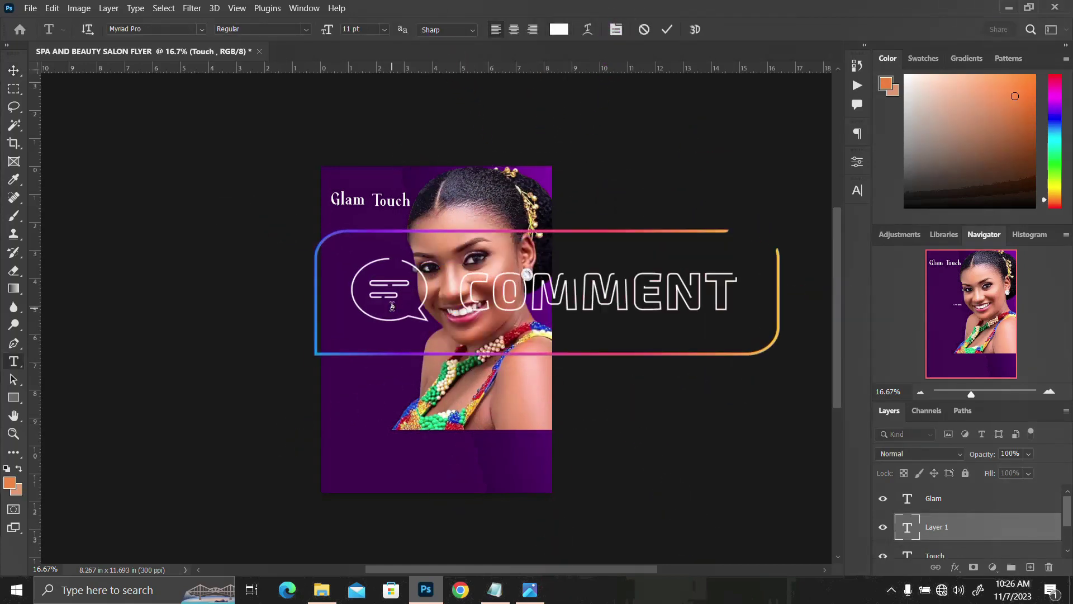
pyautogui.write('&')
pyautogui.hotkey('ctrl', 'Return')
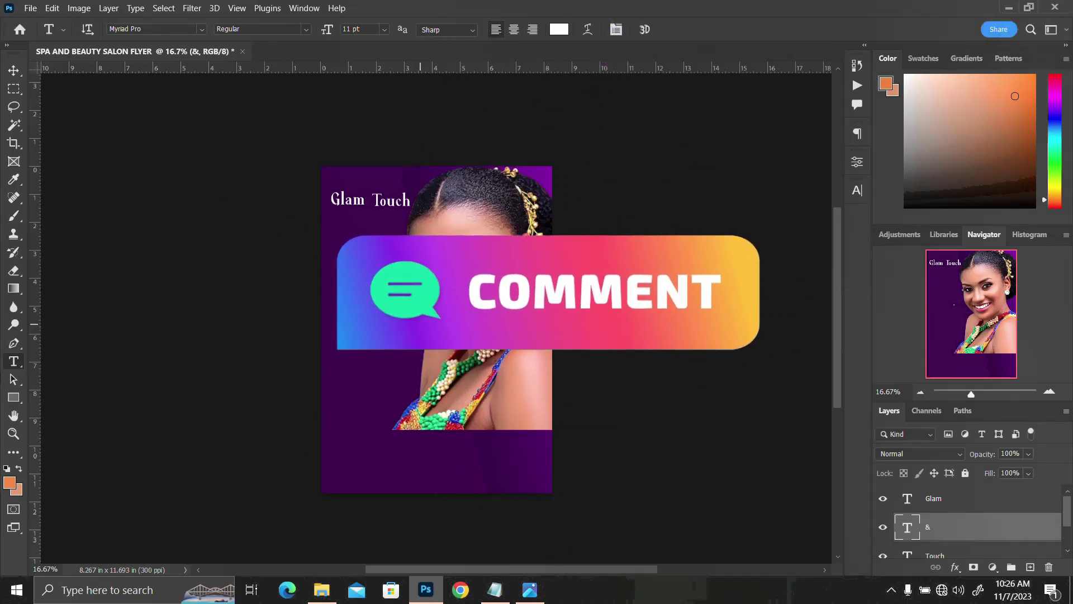
pyautogui.hotkey('ctrl', 't')
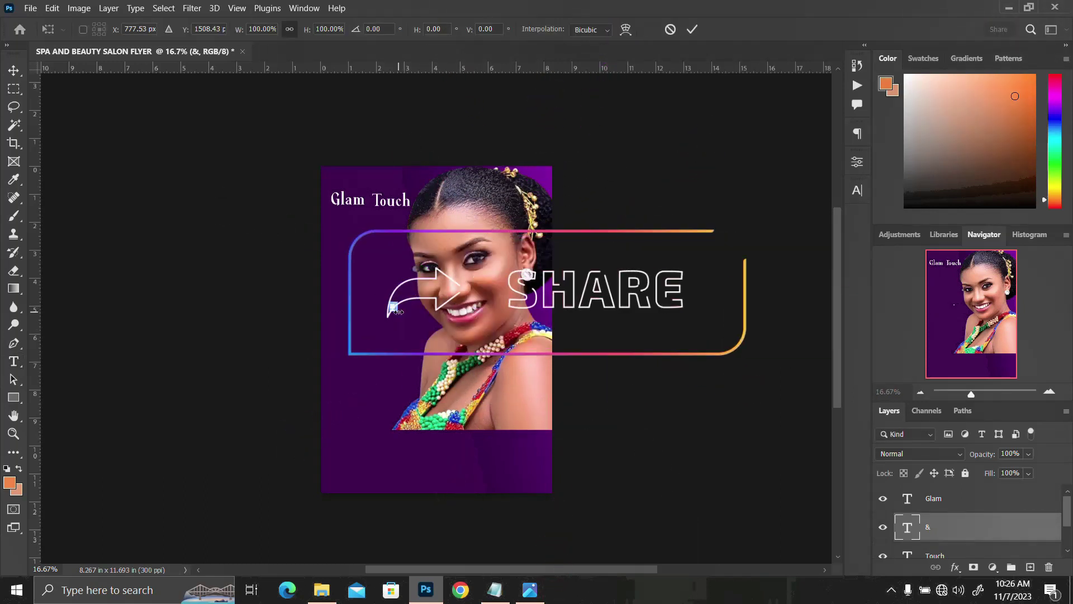
pyautogui.press('Escape')
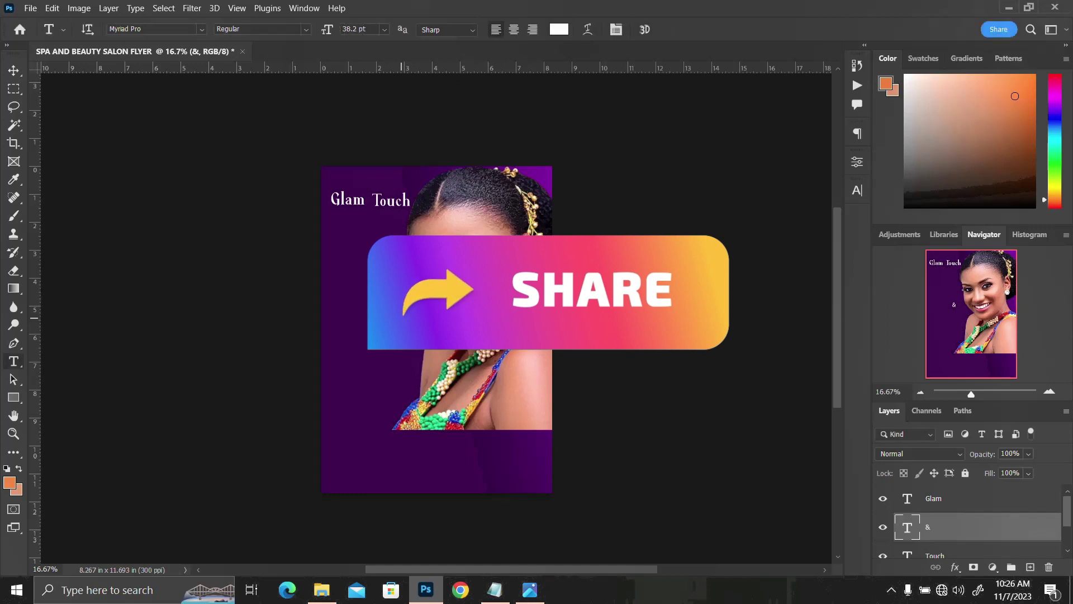
pyautogui.press('v')
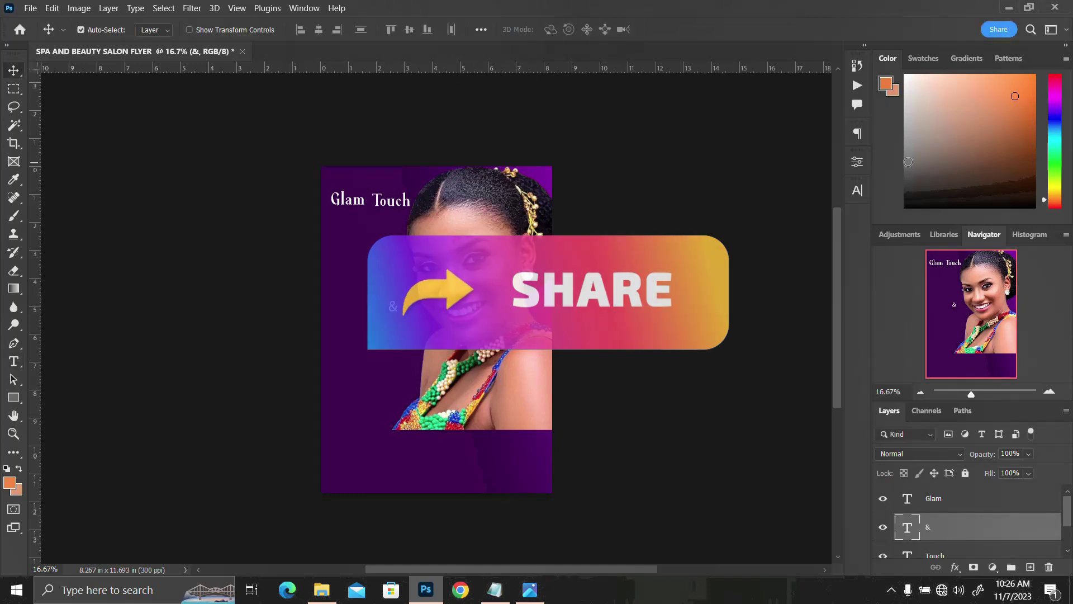
# Set the ampersand to 20 pt and move it between Glam and Touch.
pyautogui.click(857, 190)
pyautogui.click(723, 226)
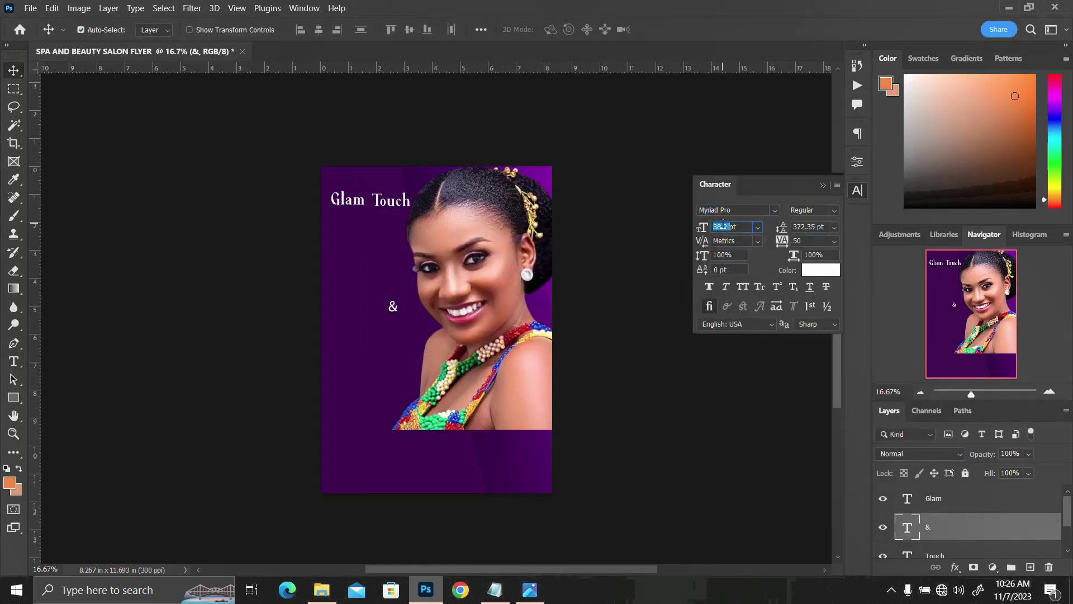
pyautogui.write('20')
pyautogui.click(857, 190)
pyautogui.moveTo(393, 312); pyautogui.dragTo(375, 202)
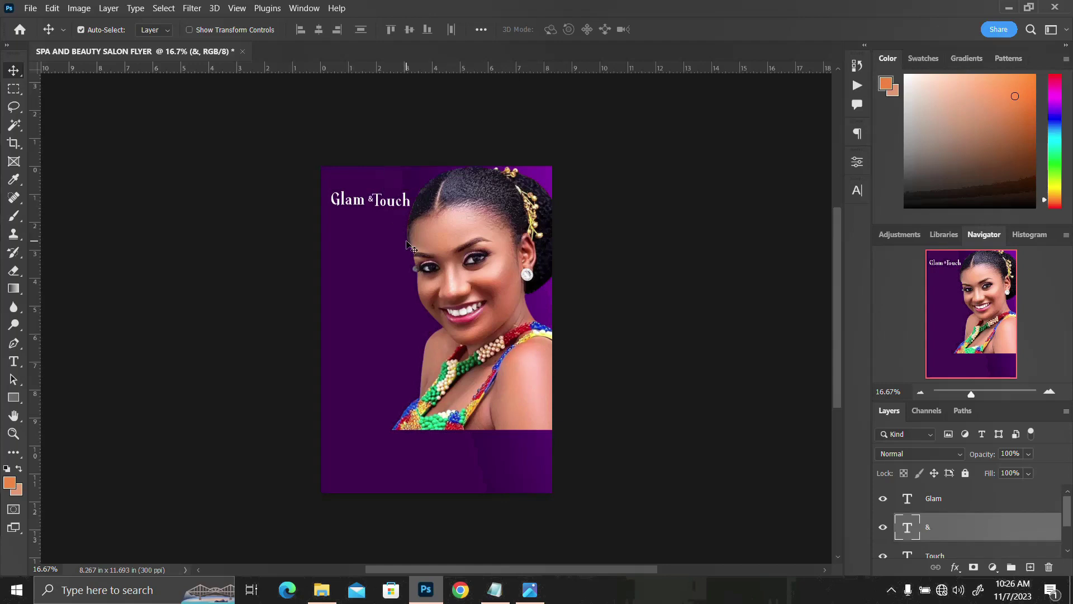
# Duplicate Glam below, replace its text with 'Academy' copied from Notepad, and enlarge it to about 163%.
pyautogui.click(360, 204)
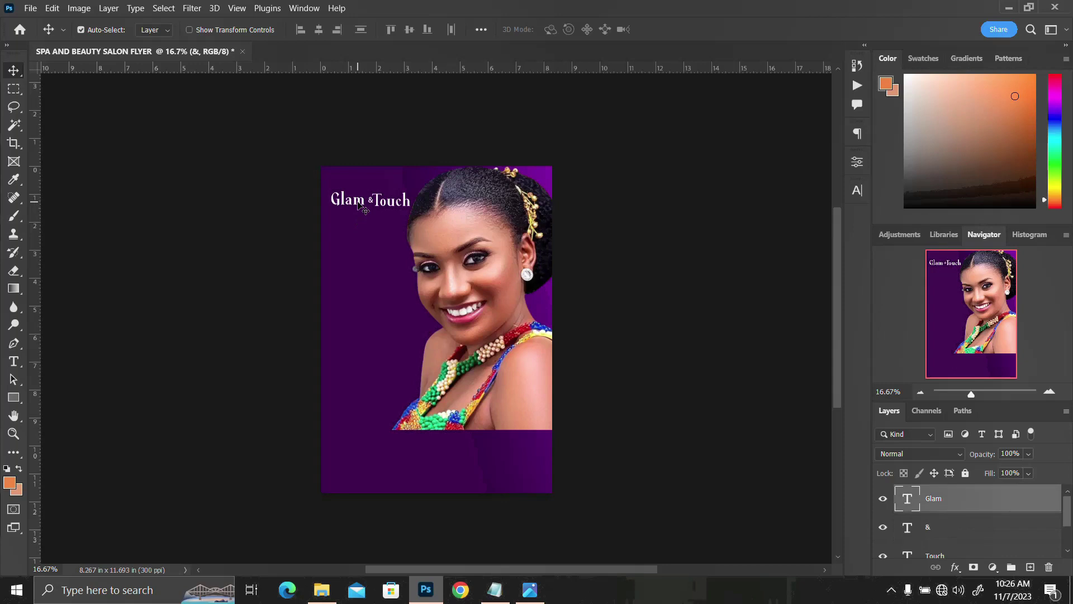
pyautogui.moveTo(359, 205); pyautogui.dragTo(359, 235)
pyautogui.doubleClick(363, 234)
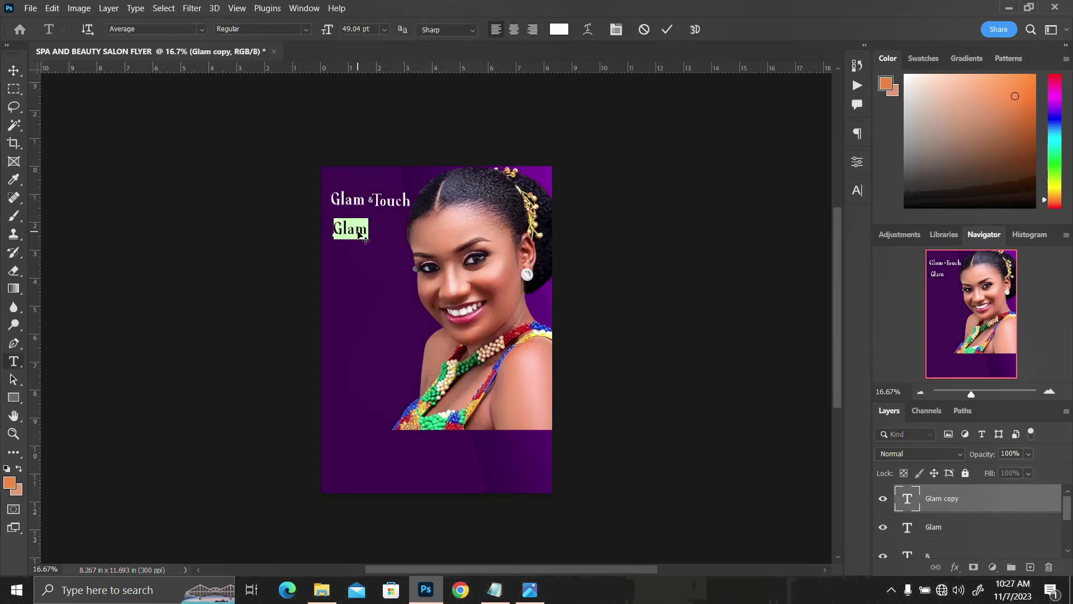
pyautogui.click(507, 592)
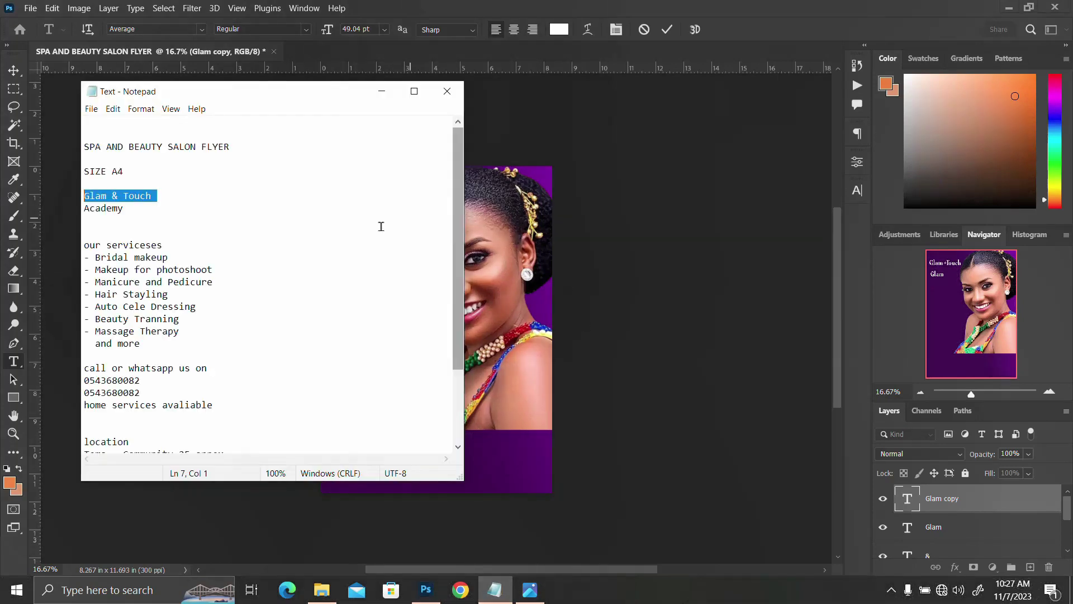
pyautogui.moveTo(133, 206); pyautogui.dragTo(50, 205)
pyautogui.hotkey('ctrl', 'c')
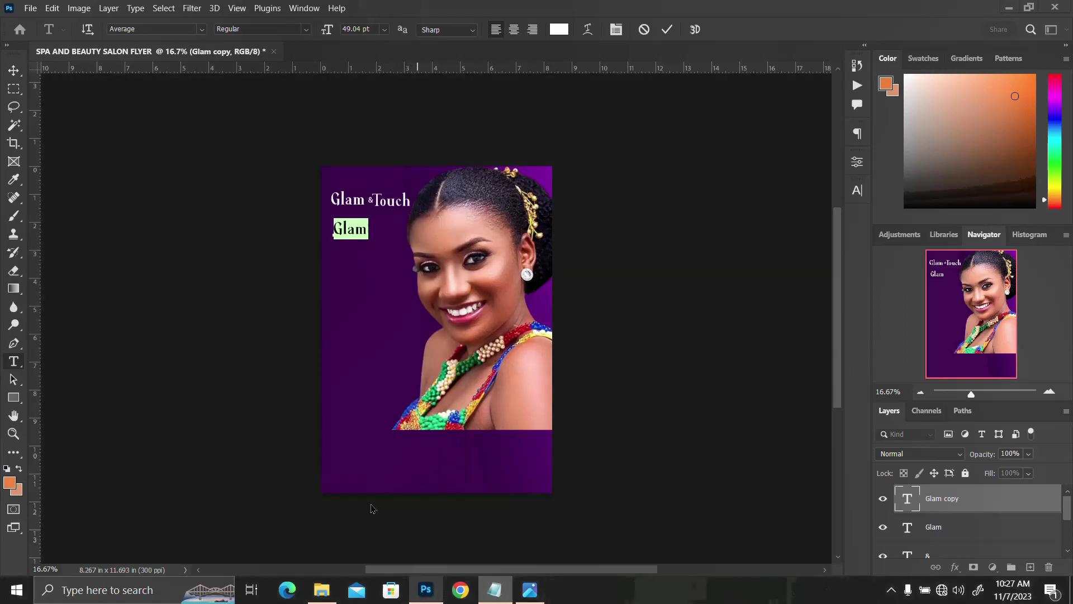
pyautogui.click(426, 589)
pyautogui.hotkey('ctrl', 'v')
pyautogui.hotkey('ctrl', 'Return')
pyautogui.press('v')
pyautogui.hotkey('ctrl', 't')
pyautogui.moveTo(398, 239)
pyautogui.mouseDown()
pyautogui.moveTo(428, 247)
pyautogui.moveTo(416, 254)
pyautogui.moveTo(415, 227)
pyautogui.mouseUp()
# Commit the Academy resize and step Glam's font size down three times.
pyautogui.press('Return')
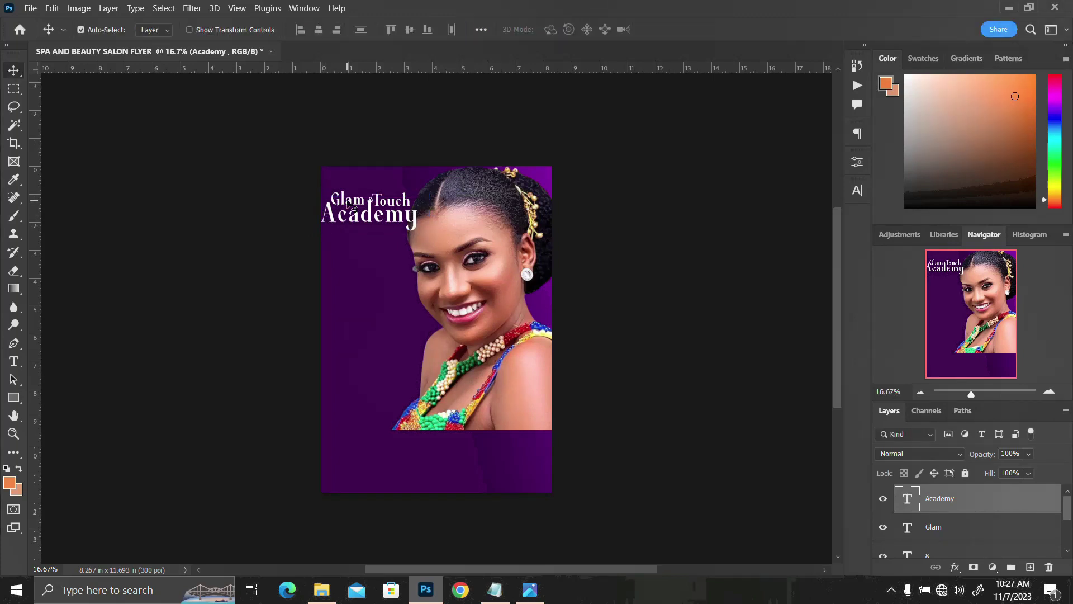
pyautogui.click(855, 191)
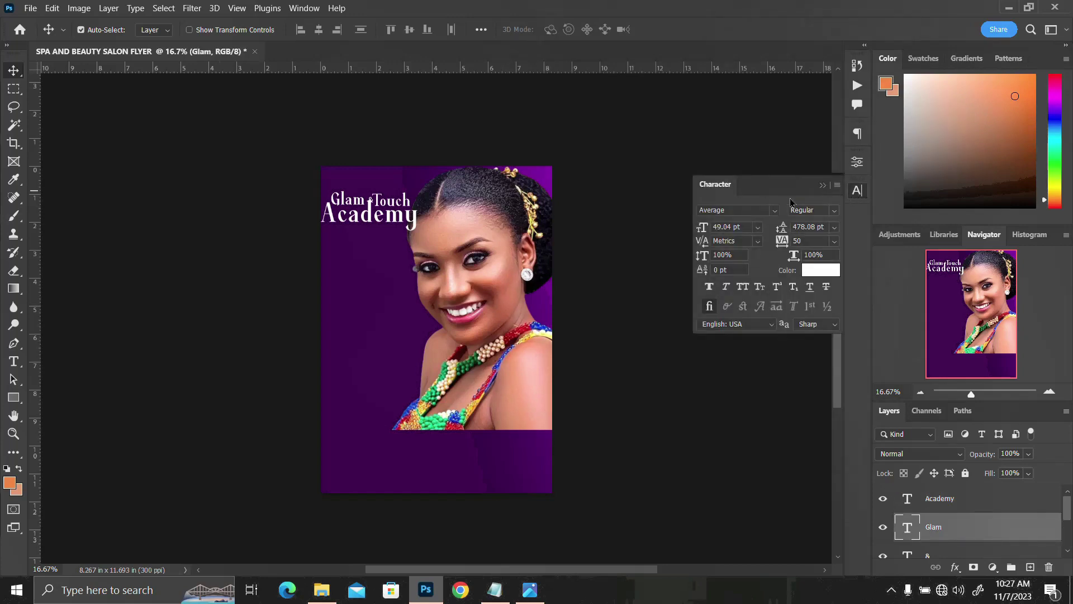
pyautogui.doubleClick(728, 227)
pyautogui.press('Down')
pyautogui.press('Down')
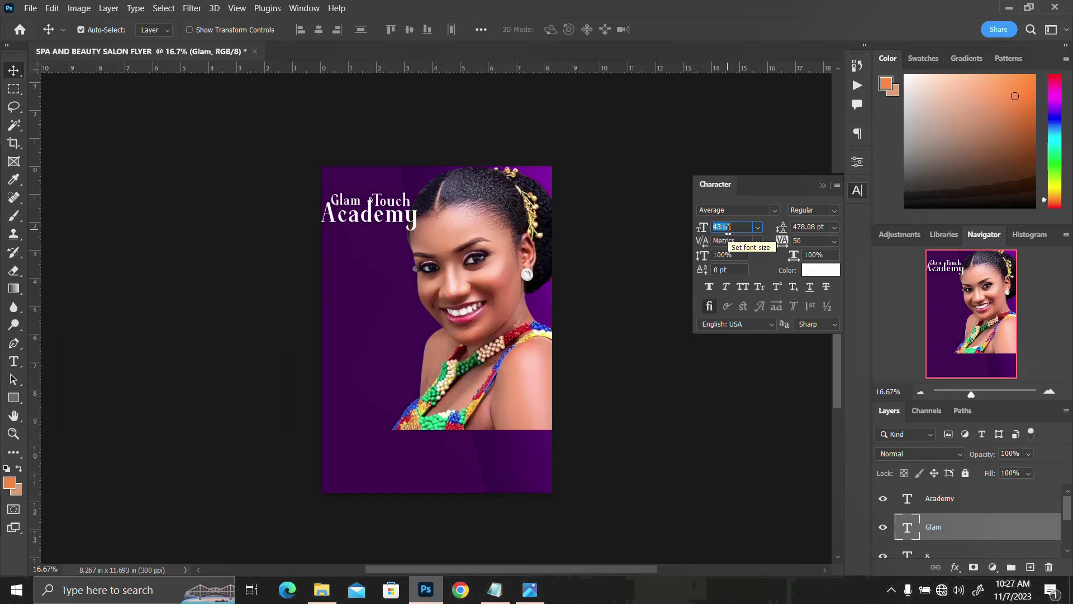
pyautogui.press('Down')
pyautogui.press('Down')
pyautogui.press('Down')
pyautogui.press('Down')
pyautogui.press('Down')
pyautogui.press('Down')
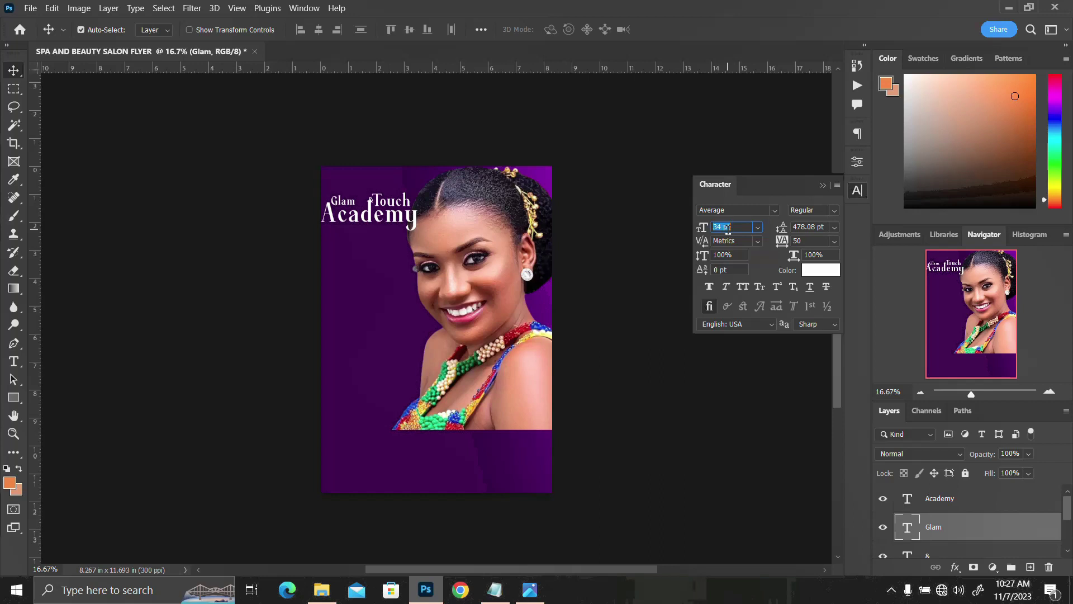
pyautogui.press('Down')
# Try a smaller Academy font size, then dismiss the accidental save dialog and undo it.
pyautogui.click(394, 215)
pyautogui.click(727, 227)
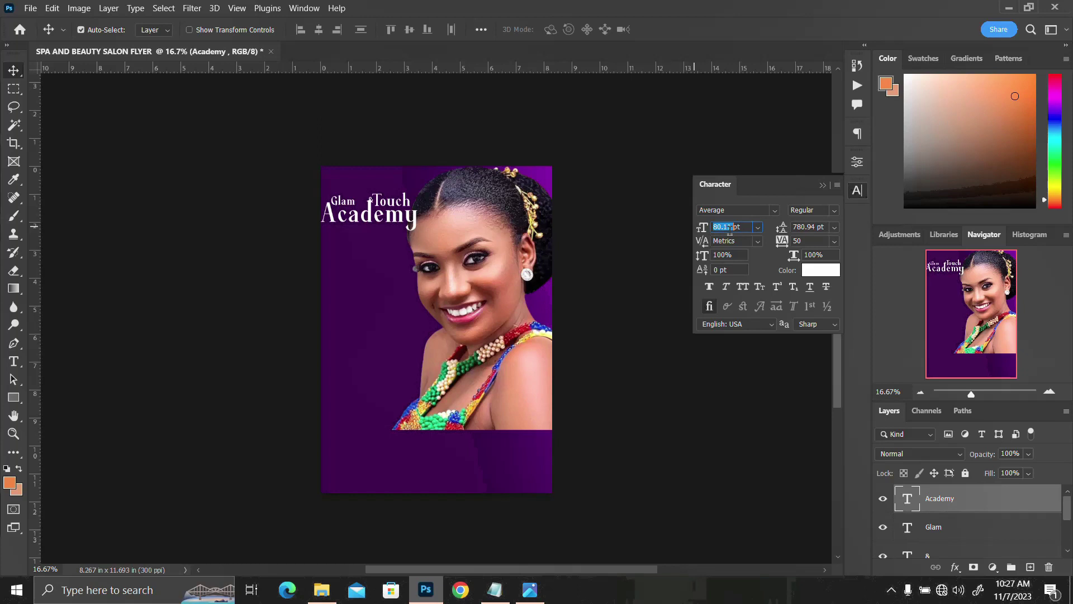
pyautogui.write('35')
pyautogui.press('Return')
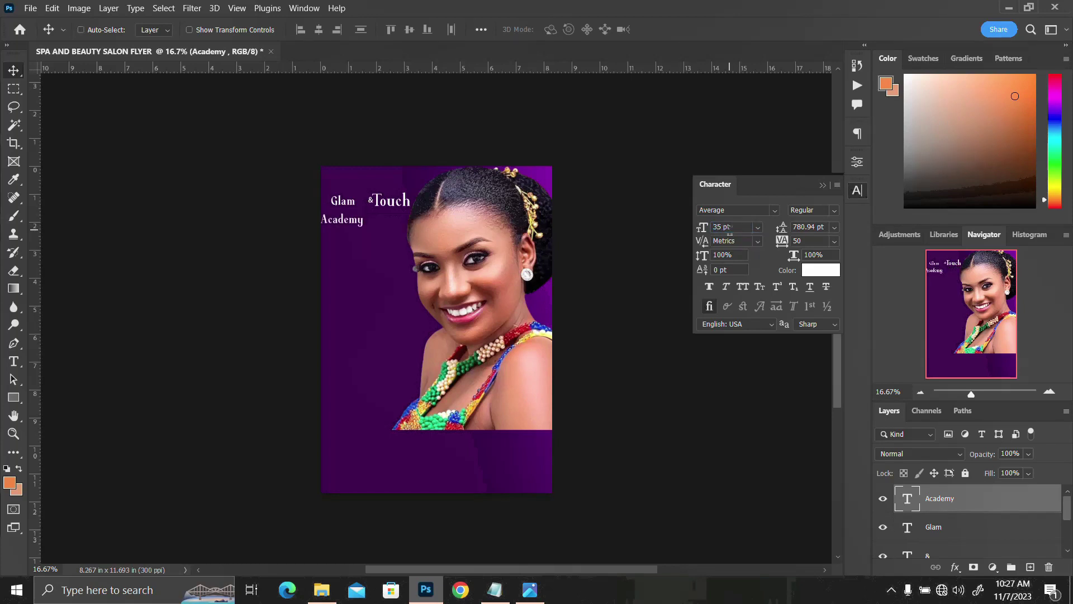
pyautogui.hotkey('ctrl', 's')
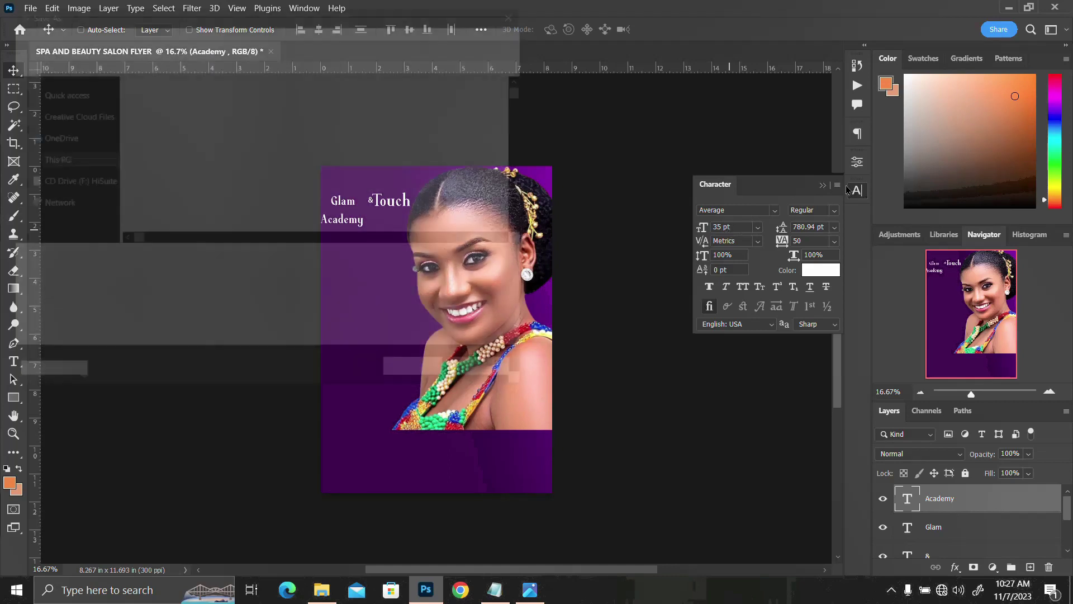
pyautogui.click(515, 11)
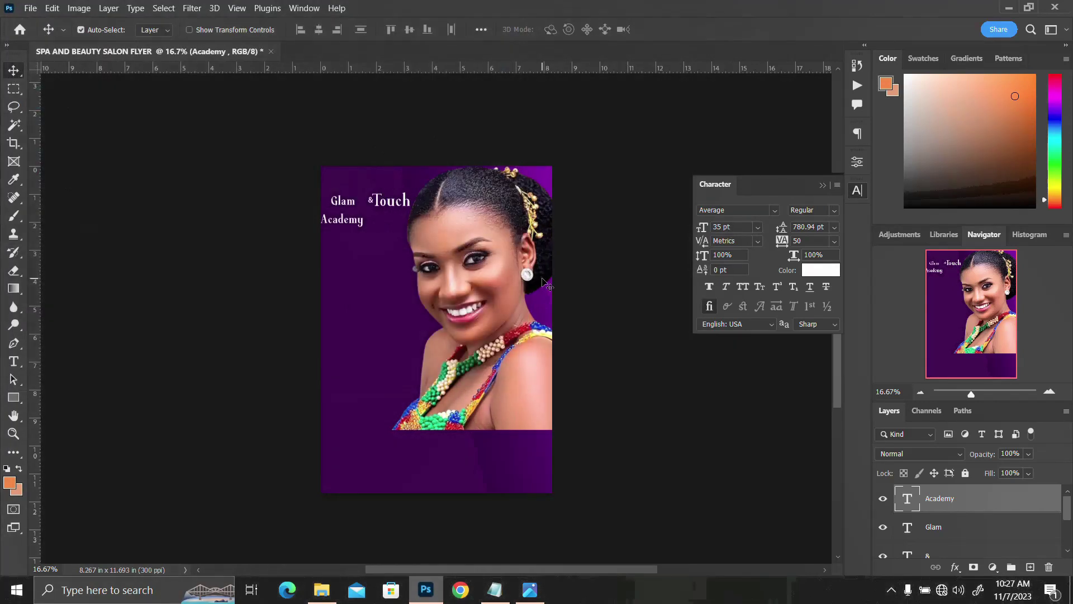
pyautogui.hotkey('ctrl', 'z')
pyautogui.moveTo(315, 215); pyautogui.dragTo(315, 215)
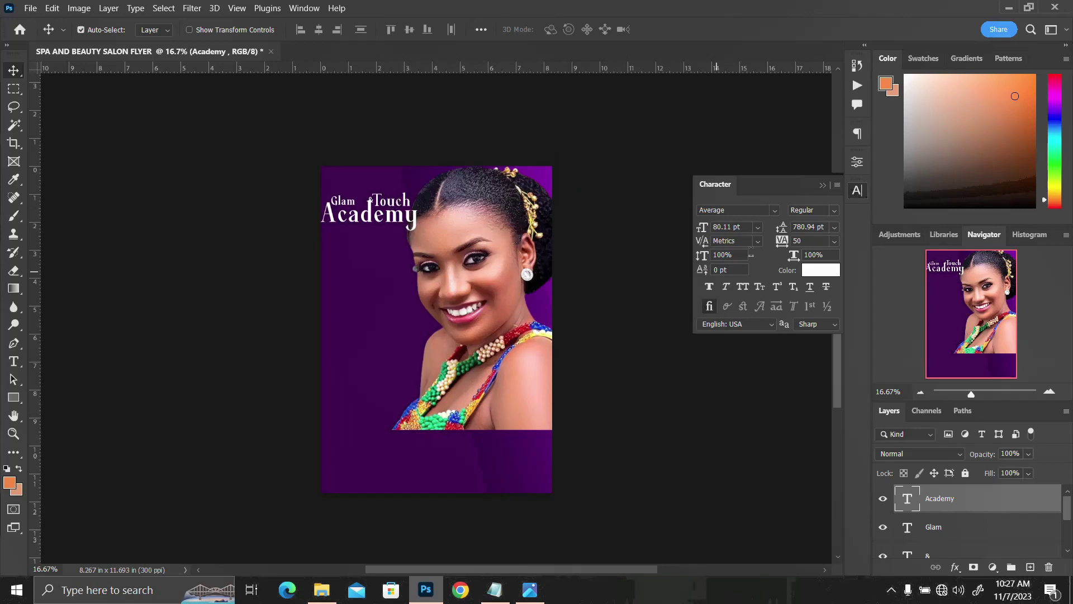
pyautogui.scroll(-2, 942, 539)
# Set Touch to 35 pt and shift Academy slightly to the left.
pyautogui.click(942, 538)
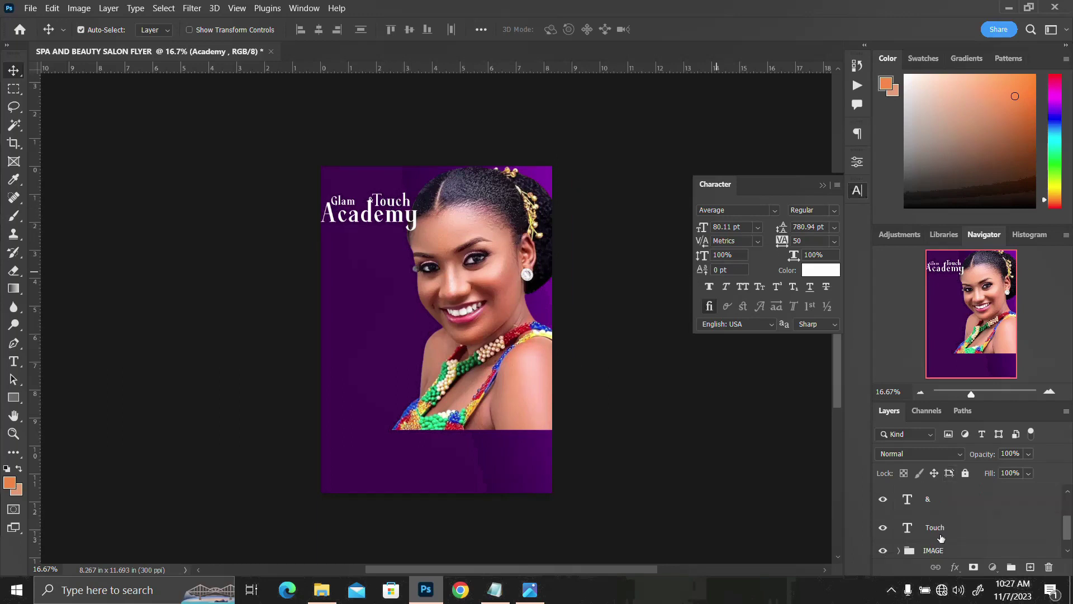
pyautogui.doubleClick(722, 227)
pyautogui.write('35')
pyautogui.press('Return')
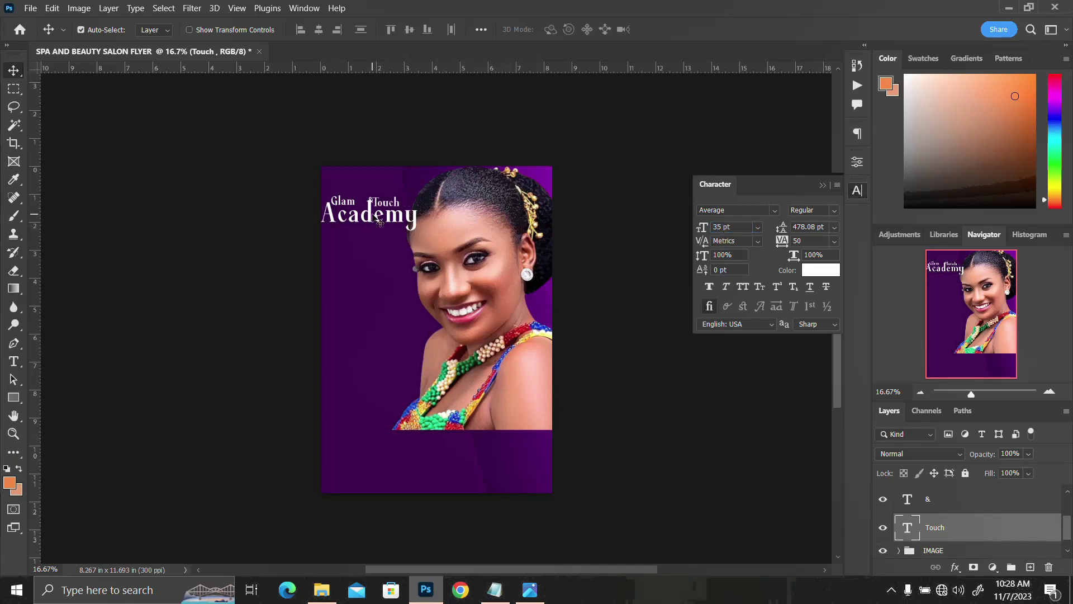
pyautogui.click(347, 210)
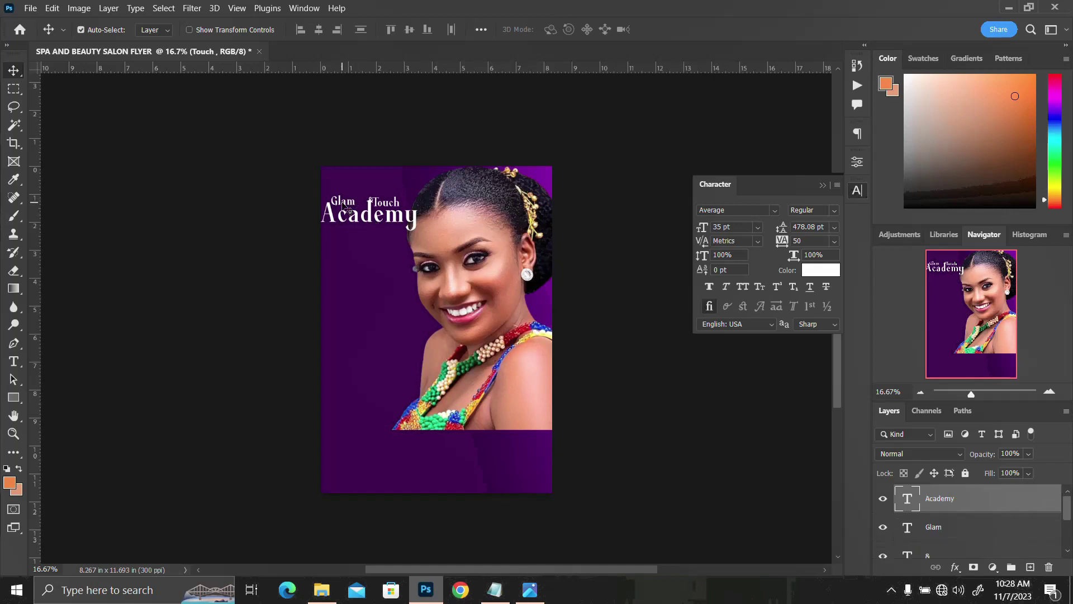
pyautogui.moveTo(344, 205); pyautogui.dragTo(349, 207)
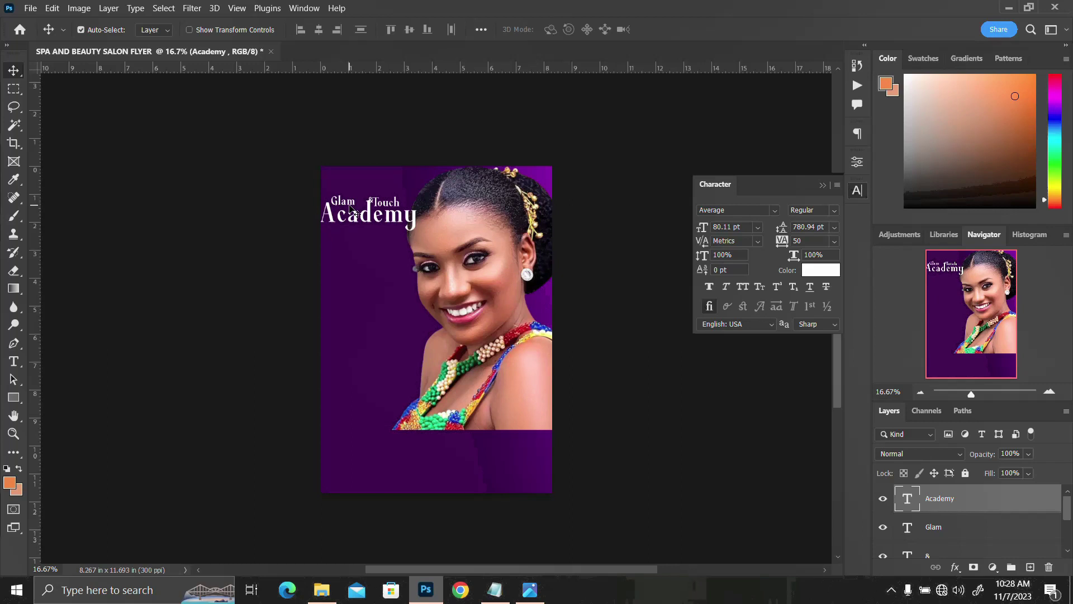
pyautogui.scroll(-1, 918, 504)
pyautogui.click(940, 552)
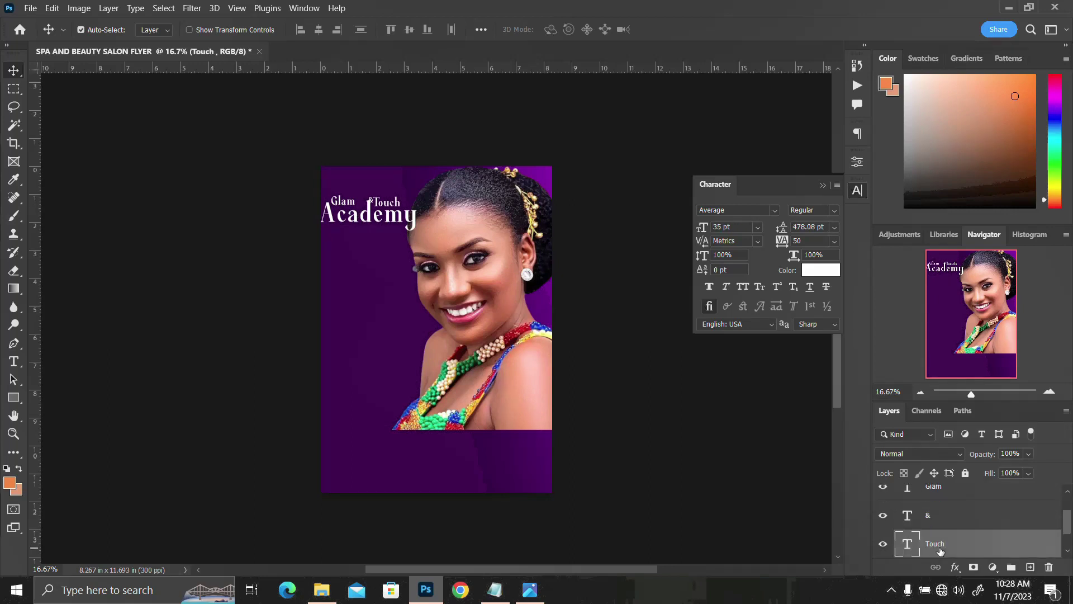
# Nudge Touch and Glam slightly to the right.
pyautogui.hotkey('shift', 'Right')
pyautogui.hotkey('shift', 'Right')
pyautogui.hotkey('shift', 'Right')
pyautogui.hotkey('shift', 'Right')
pyautogui.hotkey('shift', 'Right')
pyautogui.click(955, 523)
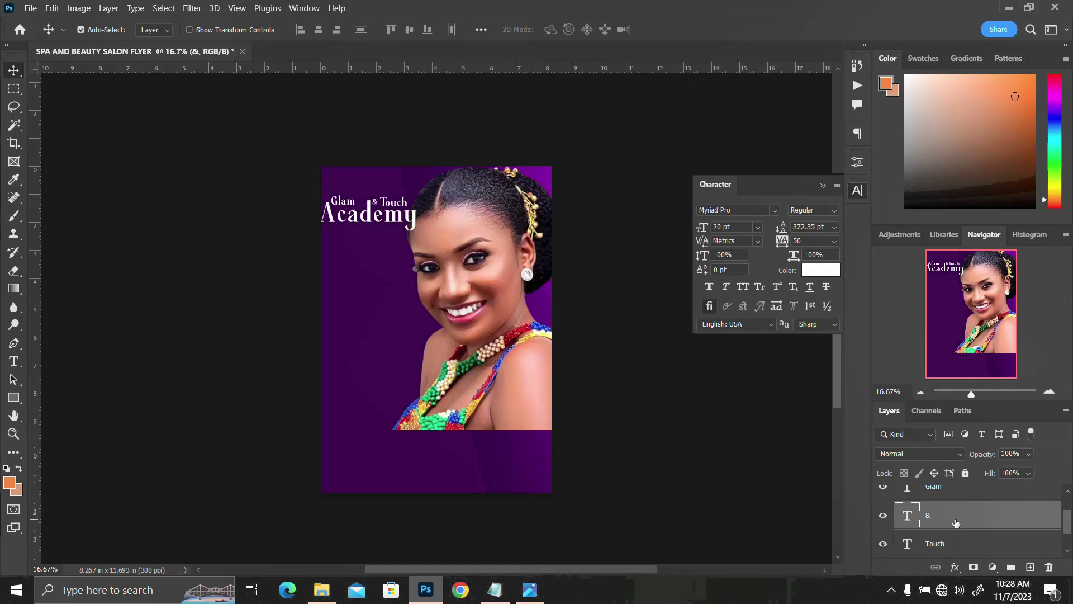
pyautogui.scroll(1, 956, 522)
pyautogui.click(956, 523)
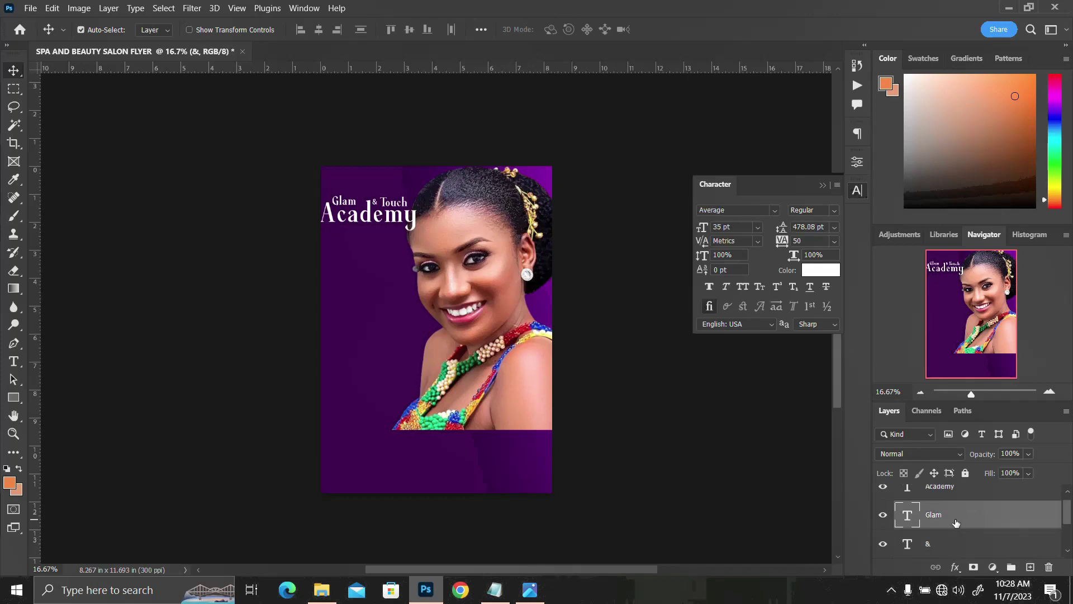
pyautogui.hotkey('shift', 'Right')
pyautogui.hotkey('shift', 'Right')
pyautogui.hotkey('shift', 'Right')
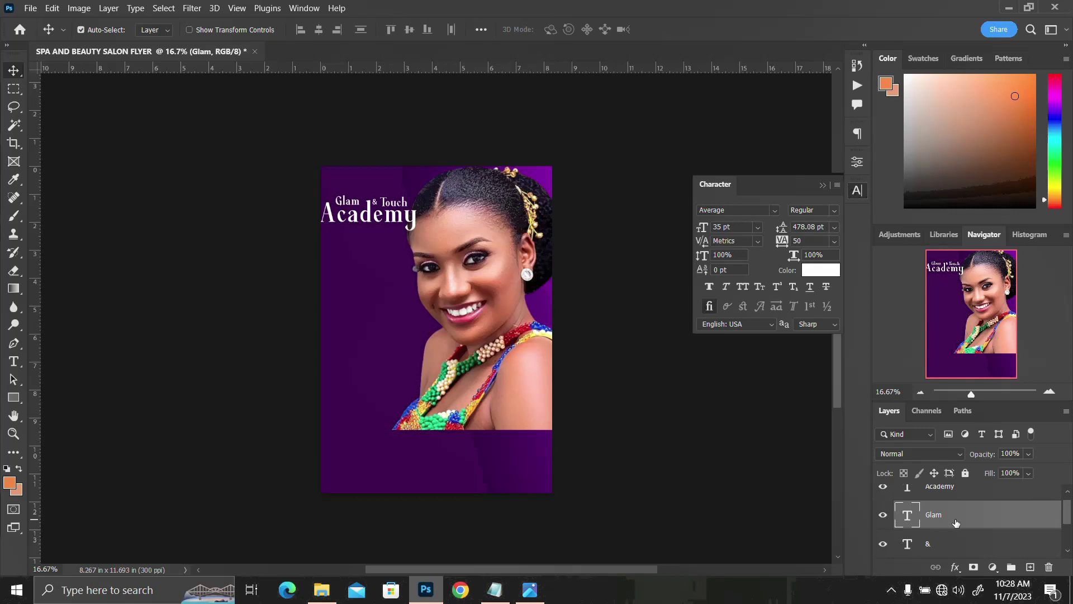
# Group the Glam, &, Touch and Academy text layers into Group 1.
pyautogui.scroll(-2, 949, 514)
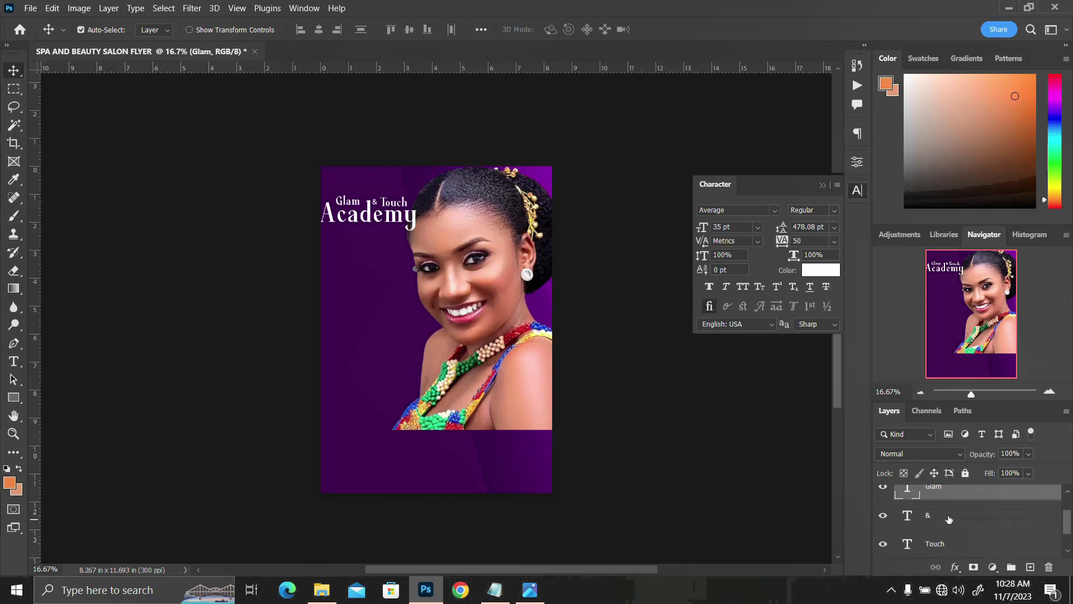
pyautogui.click(945, 521)
pyautogui.scroll(2, 948, 517)
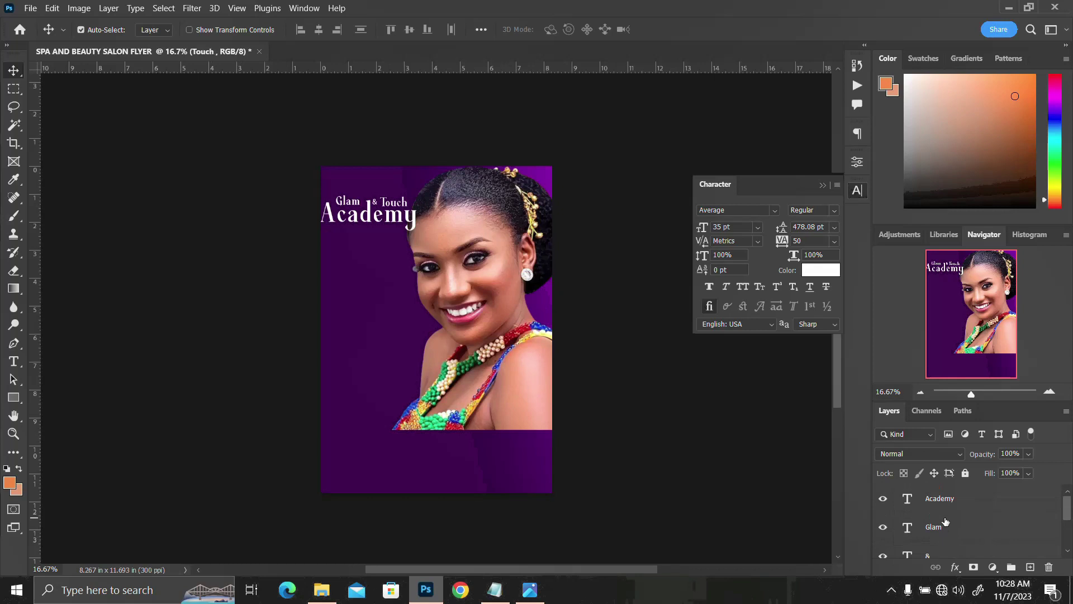
pyautogui.click(952, 500)
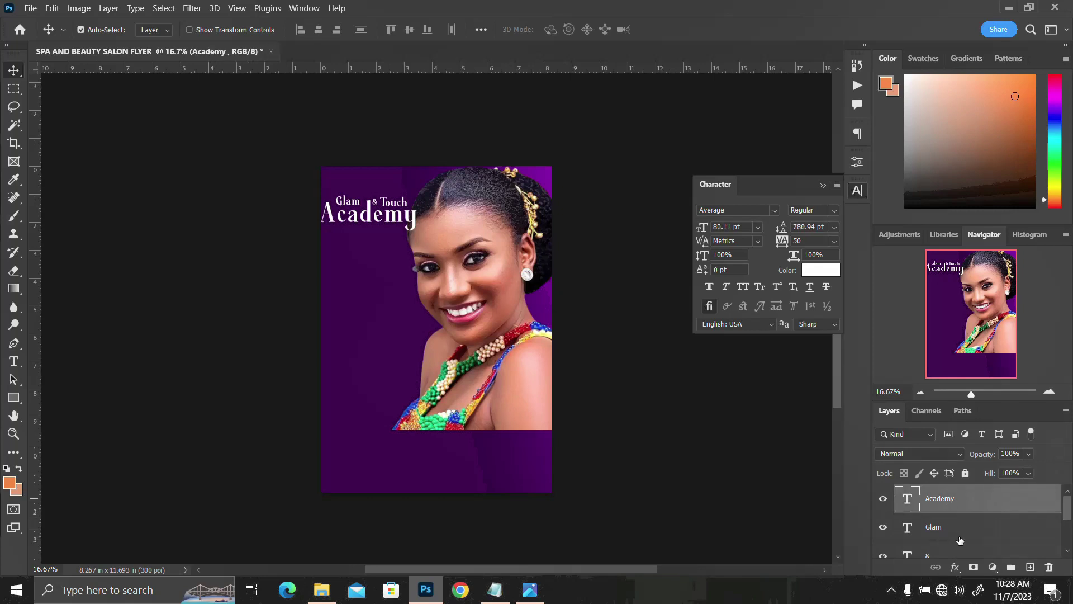
pyautogui.scroll(-1, 962, 541)
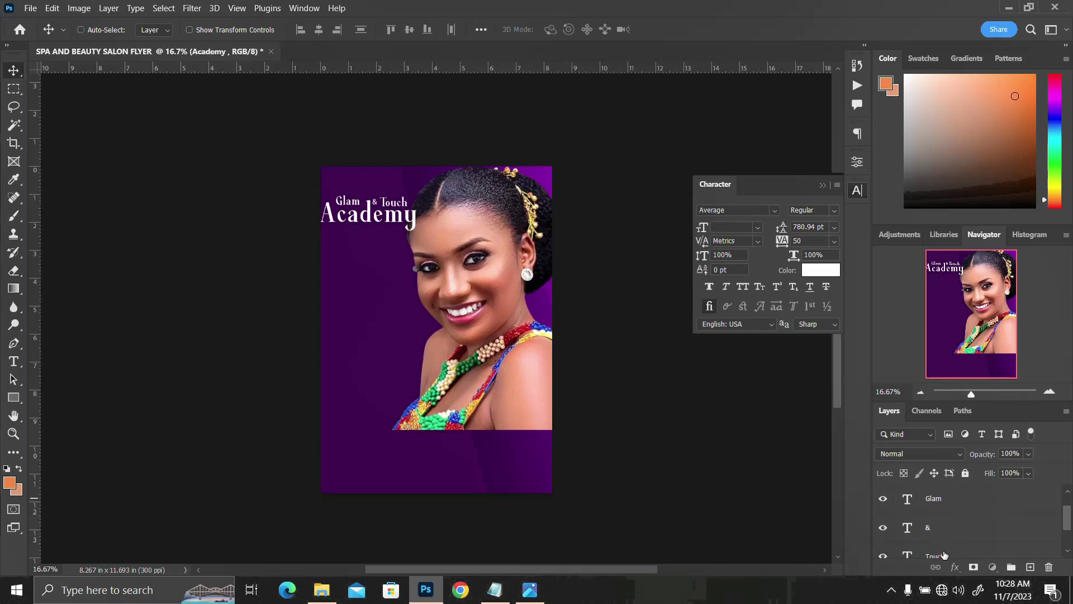
pyautogui.keyDown('ctrl'); pyautogui.click(944, 555); pyautogui.keyUp('ctrl')
pyautogui.scroll(-1, 951, 532)
pyautogui.scroll(2, 951, 531)
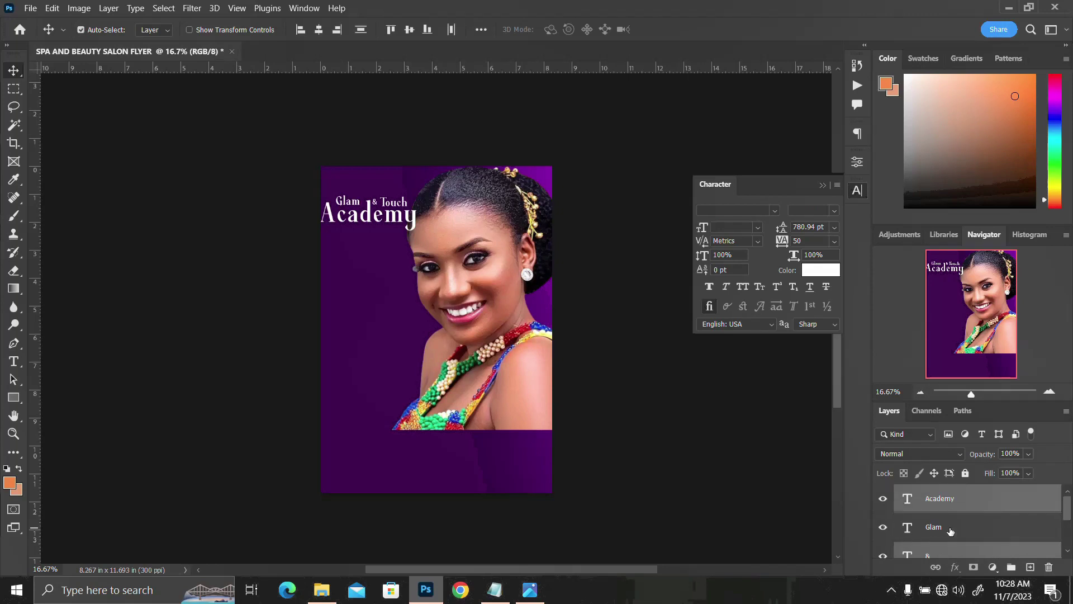
pyautogui.keyDown('ctrl'); pyautogui.click(950, 531); pyautogui.keyUp('ctrl')
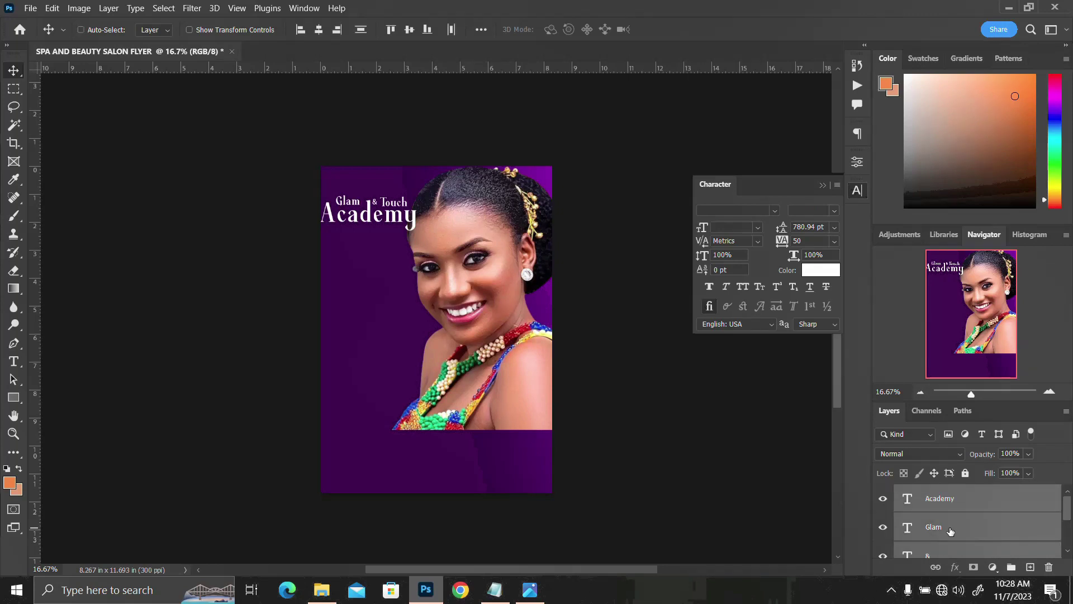
pyautogui.hotkey('ctrl', 'g')
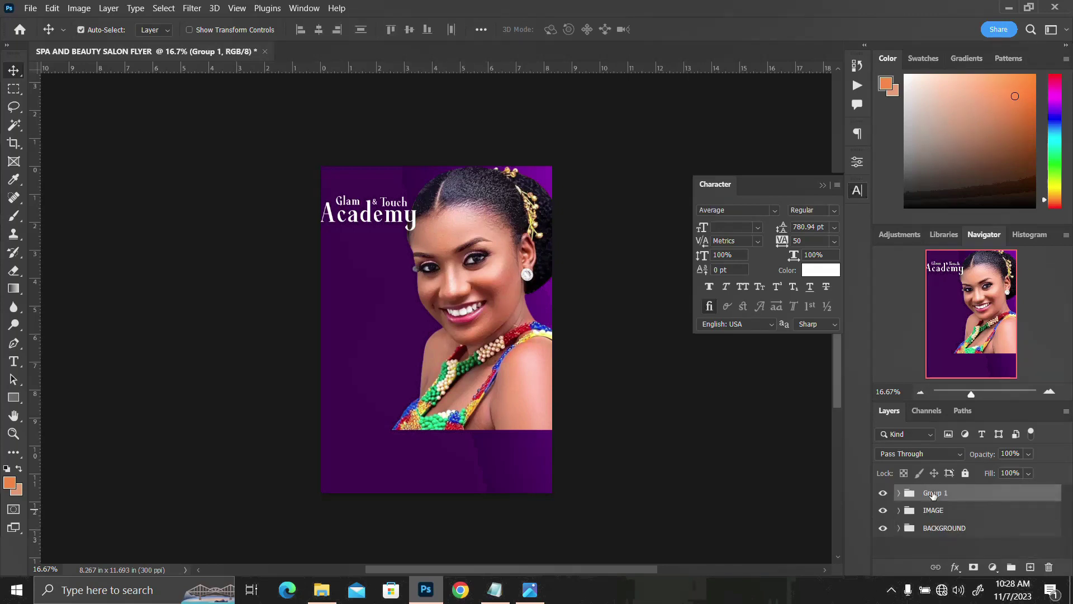
# Scale the logo group down to about 85% and commit it at the top-left.
pyautogui.hotkey('ctrl', 't')
pyautogui.moveTo(416, 230); pyautogui.dragTo(383, 204)
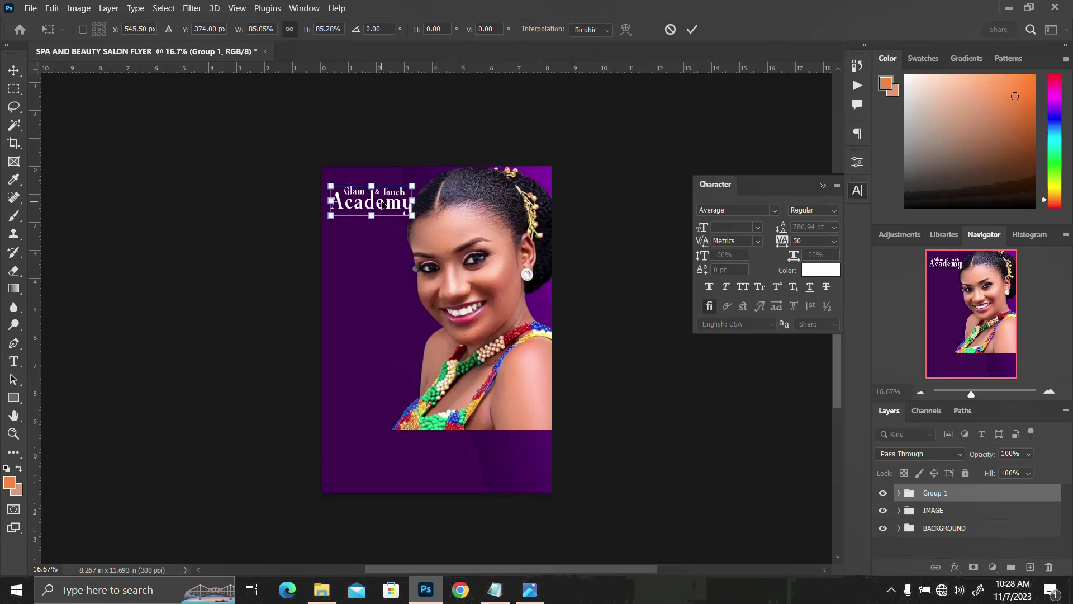
pyautogui.press('Return')
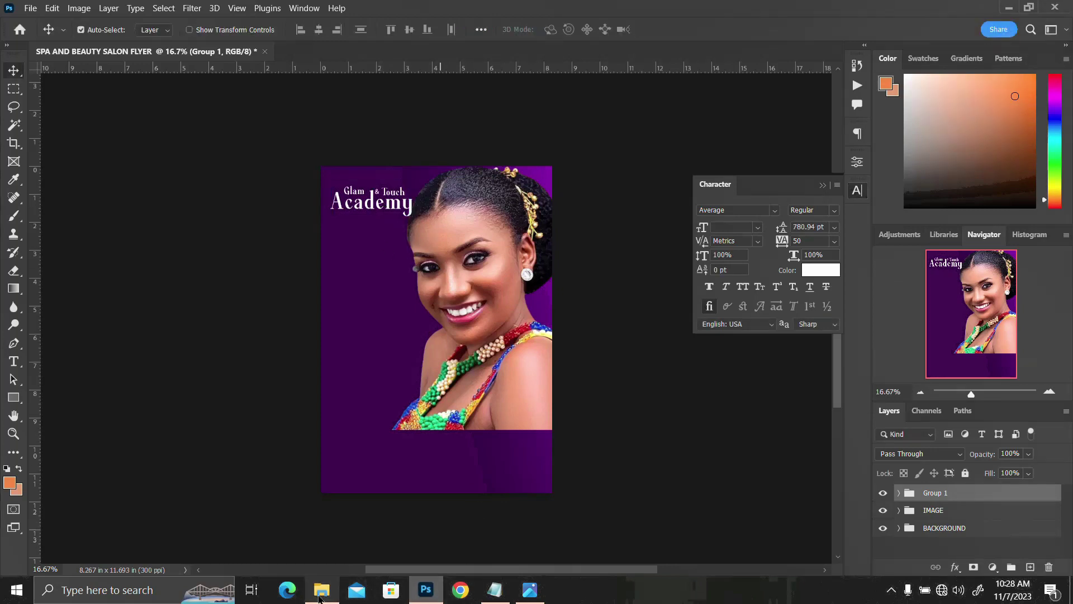
# Place the gold texture image, rotated exactly 90°, scaled to about a third, over the logo.
pyautogui.click(320, 591)
pyautogui.moveTo(894, 225); pyautogui.dragTo(322, 358)
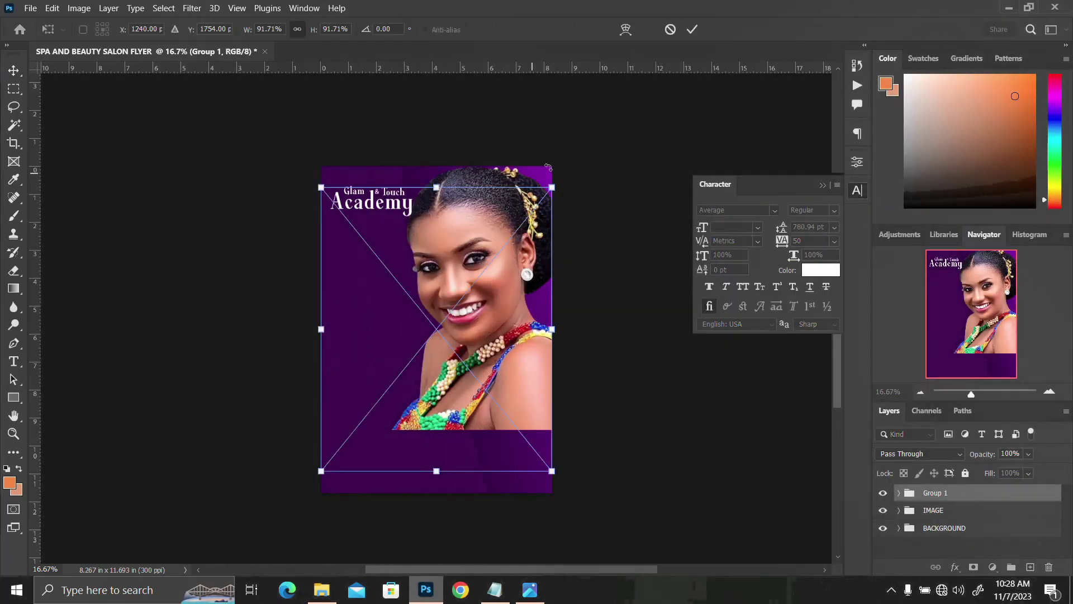
pyautogui.moveTo(548, 167); pyautogui.dragTo(527, 408)
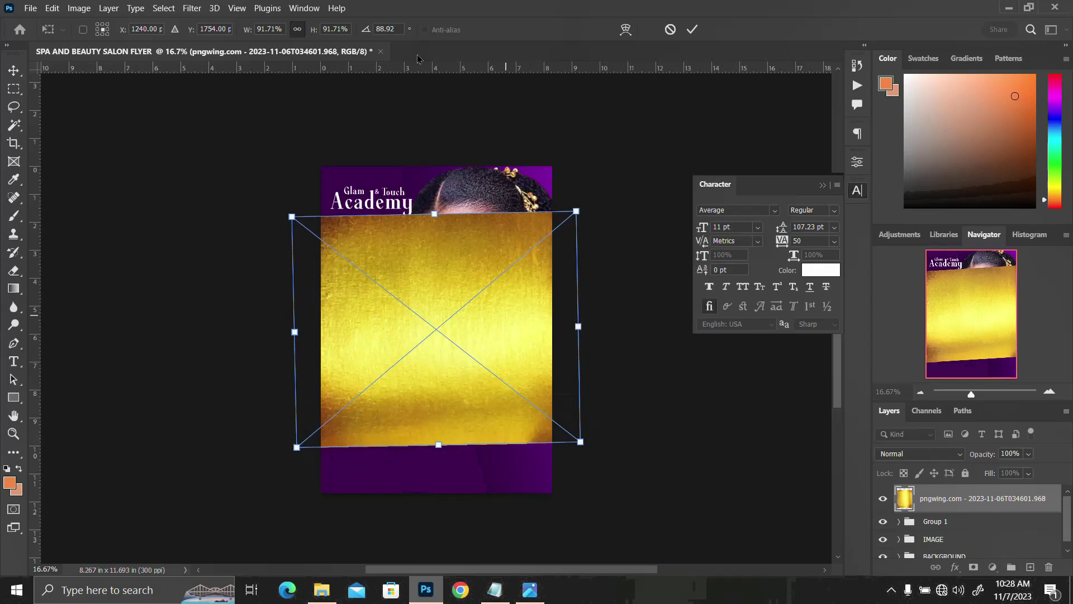
pyautogui.doubleClick(384, 29)
pyautogui.write('90')
pyautogui.press('Return')
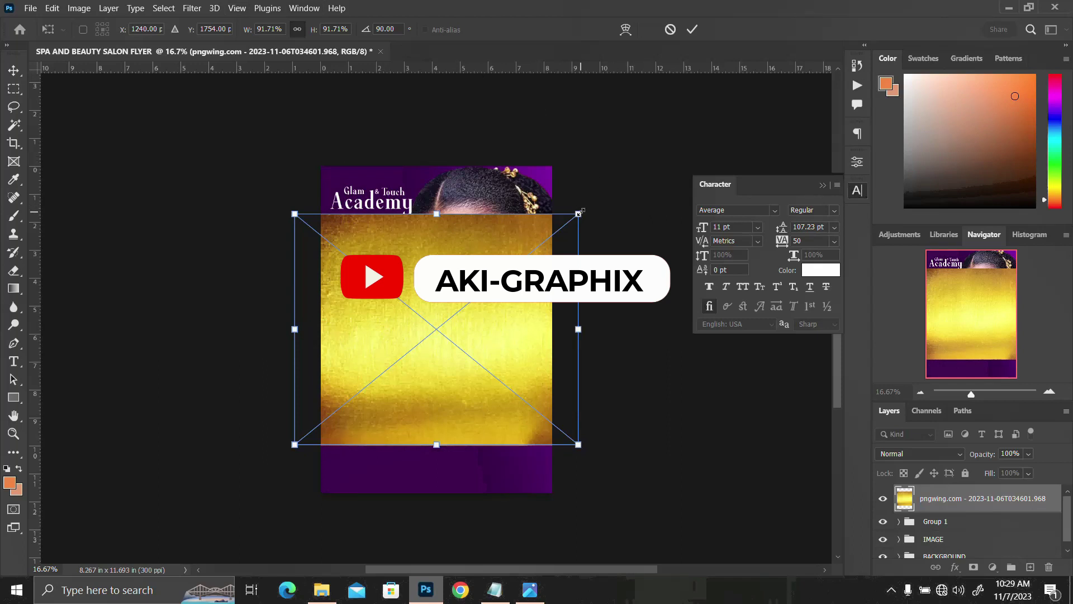
pyautogui.moveTo(580, 213); pyautogui.dragTo(494, 283)
pyautogui.moveTo(461, 332); pyautogui.dragTo(403, 197)
pyautogui.press('Return')
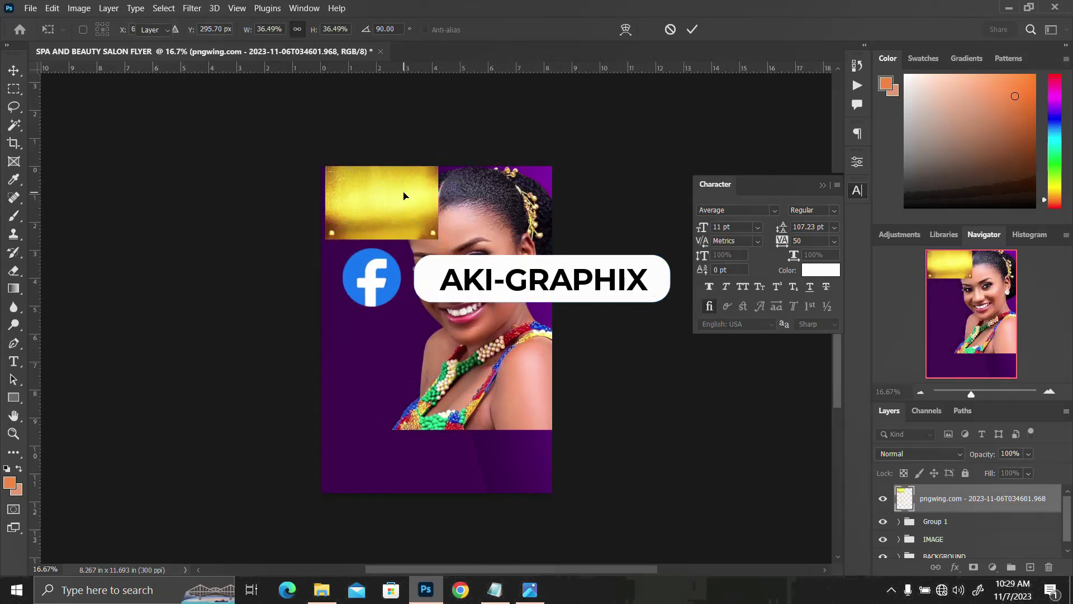
# Clip the gold texture to the logo text and shrink it to fit.
pyautogui.rightClick(929, 501)
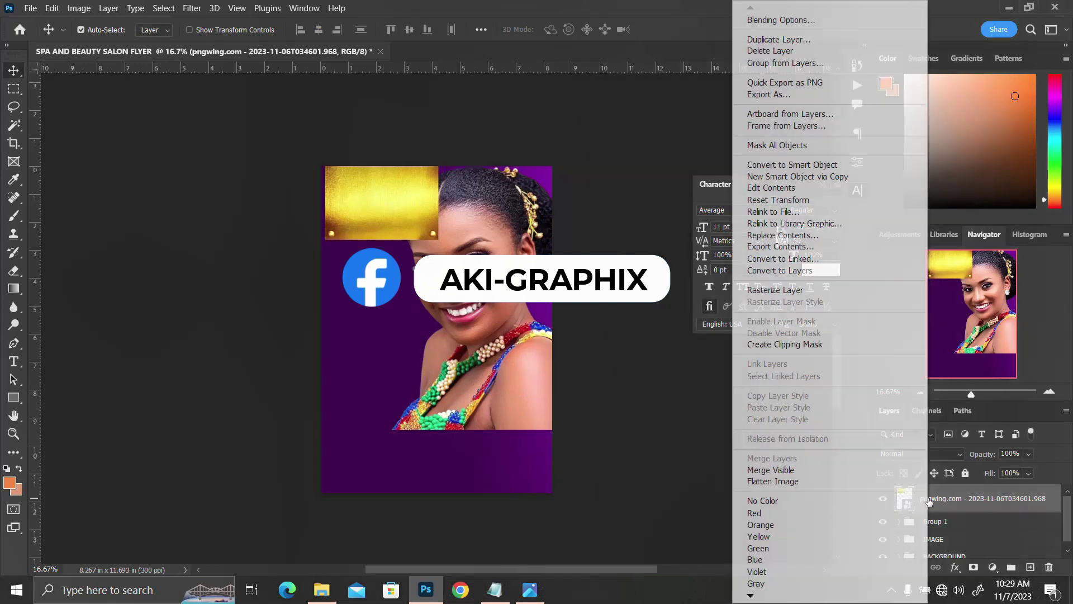
pyautogui.click(805, 344)
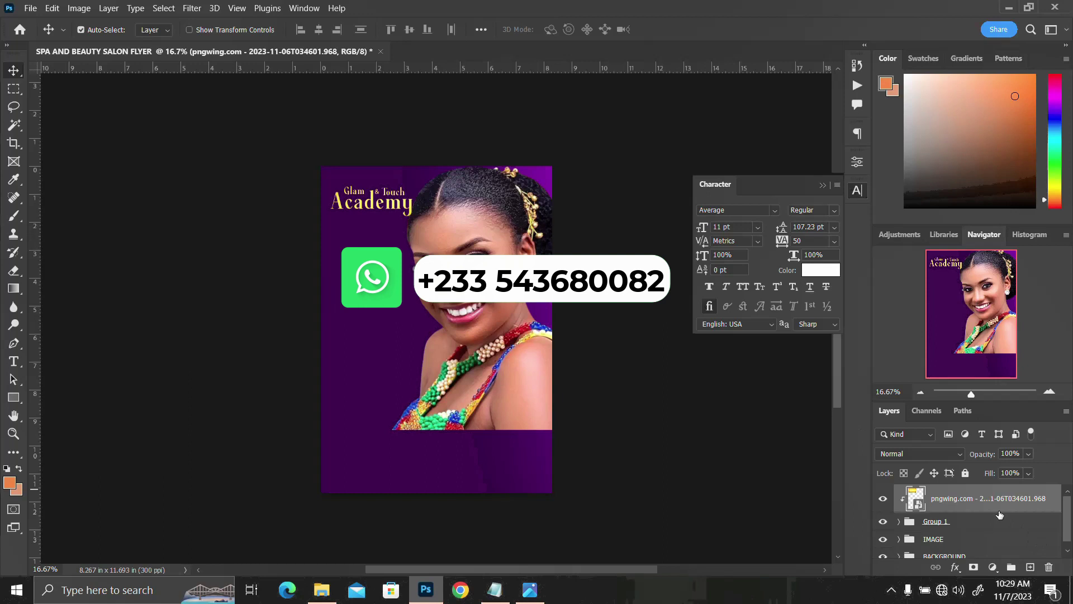
pyautogui.hotkey('ctrl', 't')
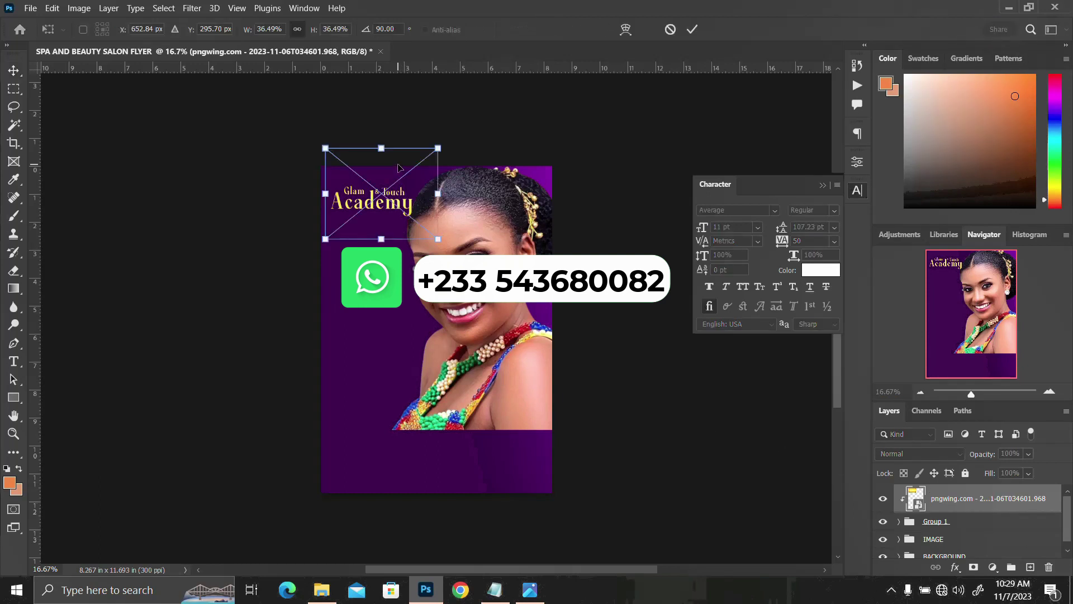
pyautogui.moveTo(434, 236); pyautogui.dragTo(398, 211)
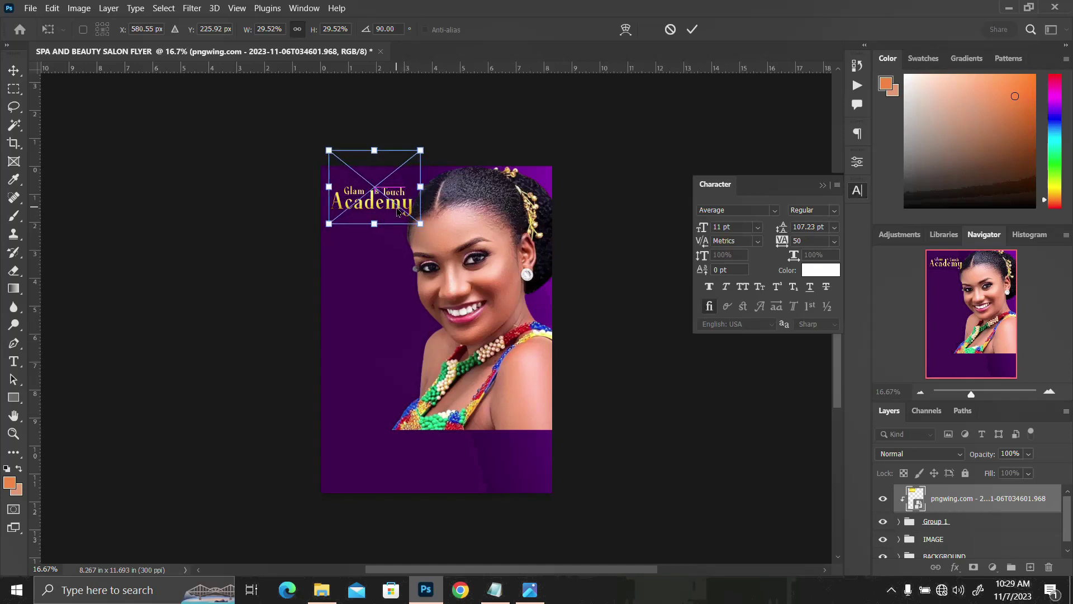
pyautogui.press('Return')
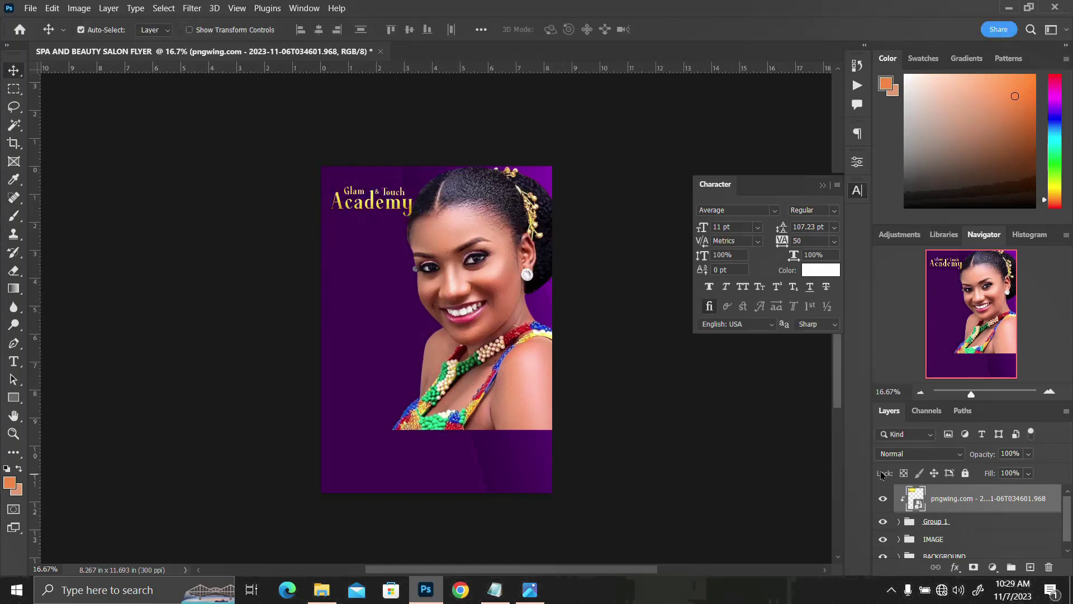
# Group the gold texture with the logo group and name the group NAME.
pyautogui.keyDown('shift'); pyautogui.click(940, 529); pyautogui.keyUp('shift')
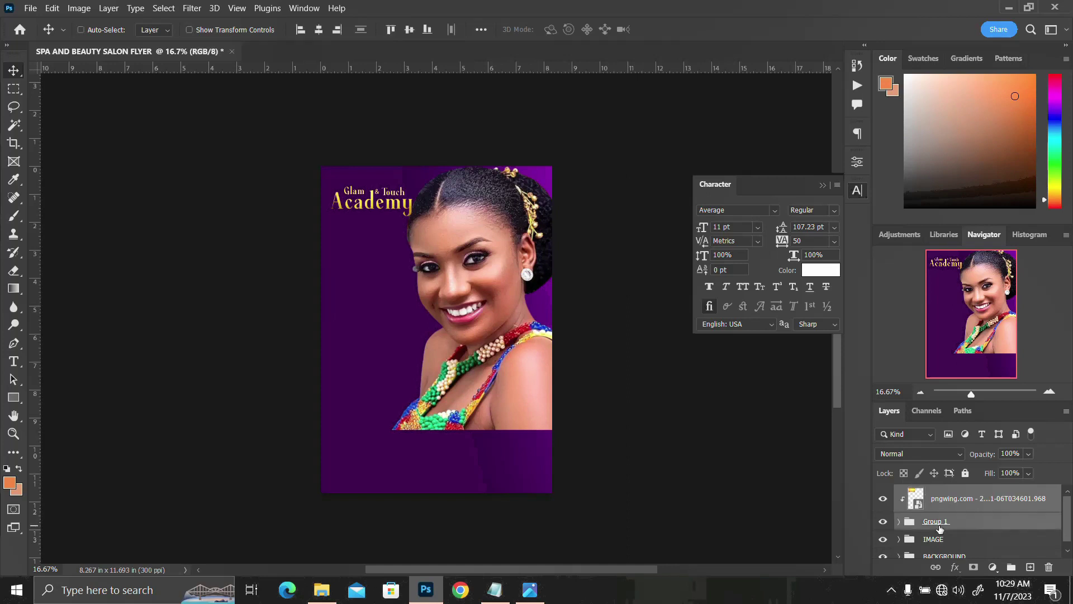
pyautogui.hotkey('ctrl', 'g')
pyautogui.doubleClick(940, 492)
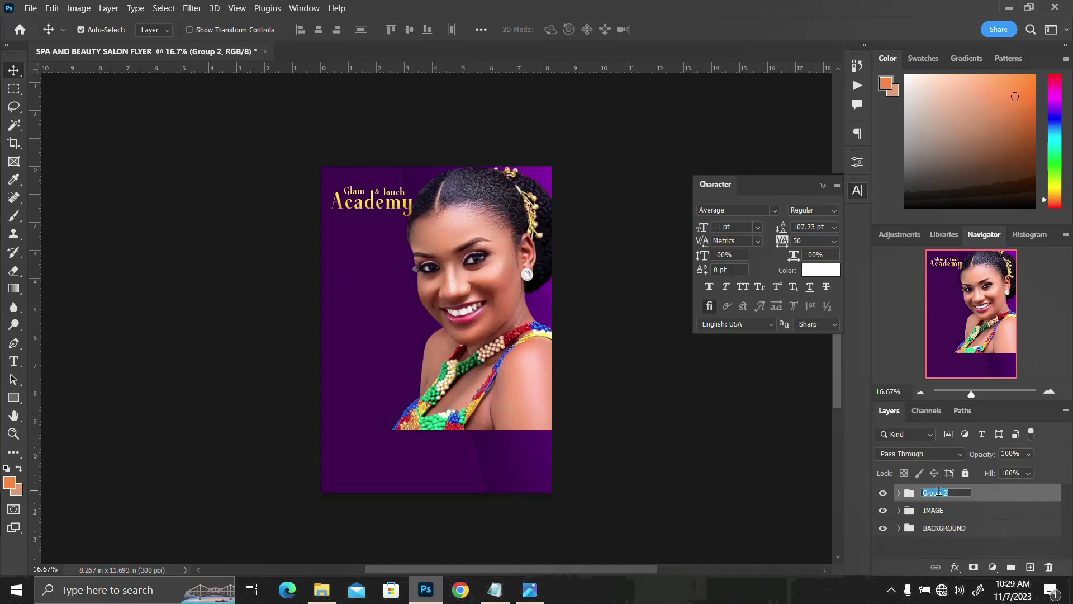
pyautogui.write('NAME')
pyautogui.press('Return')
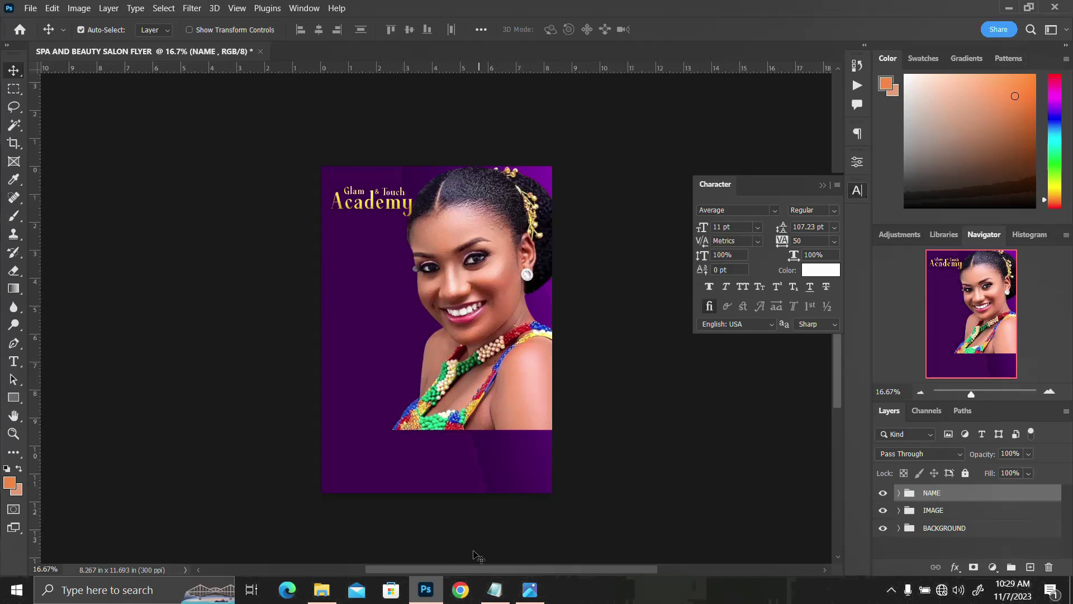
# Check the finished flyer mockup, then open JD BEAUTY HOME FLYER and select the silhouettes PNG.
pyautogui.click(322, 590)
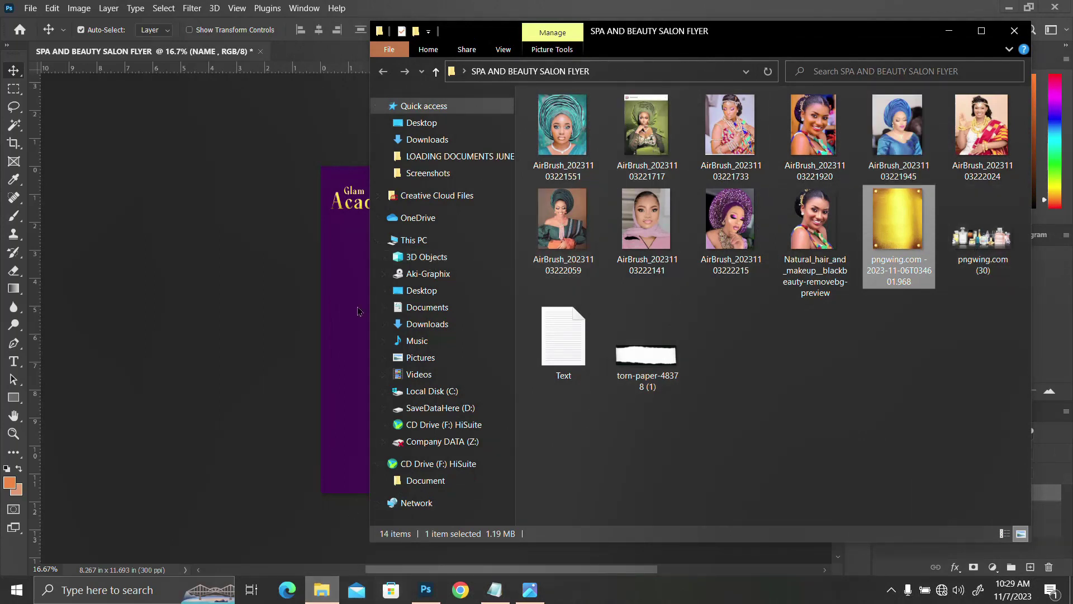
pyautogui.click(949, 32)
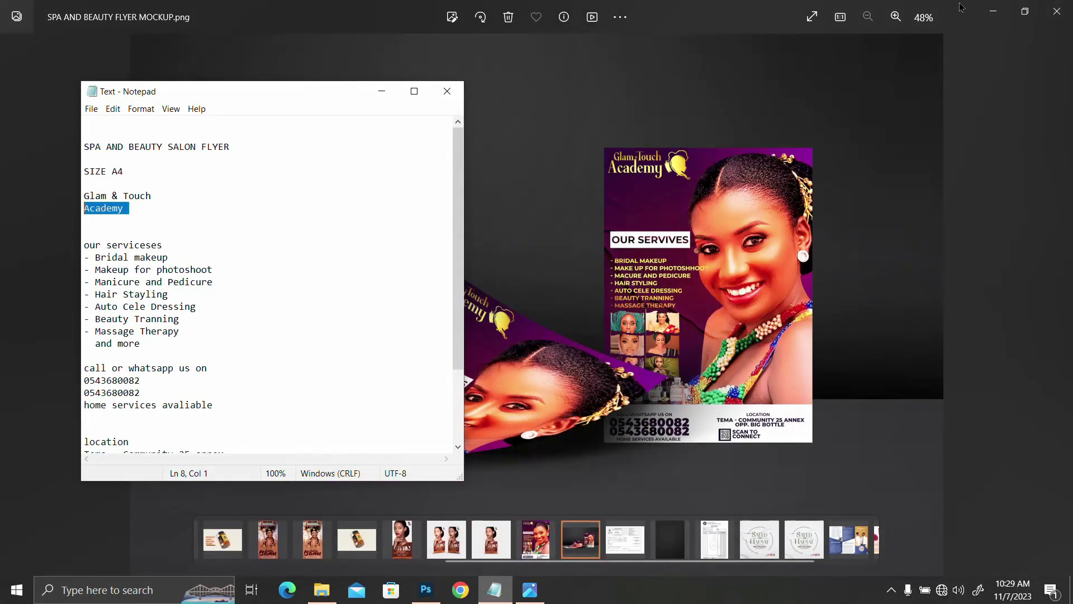
pyautogui.click(1057, 11)
pyautogui.click(32, 21)
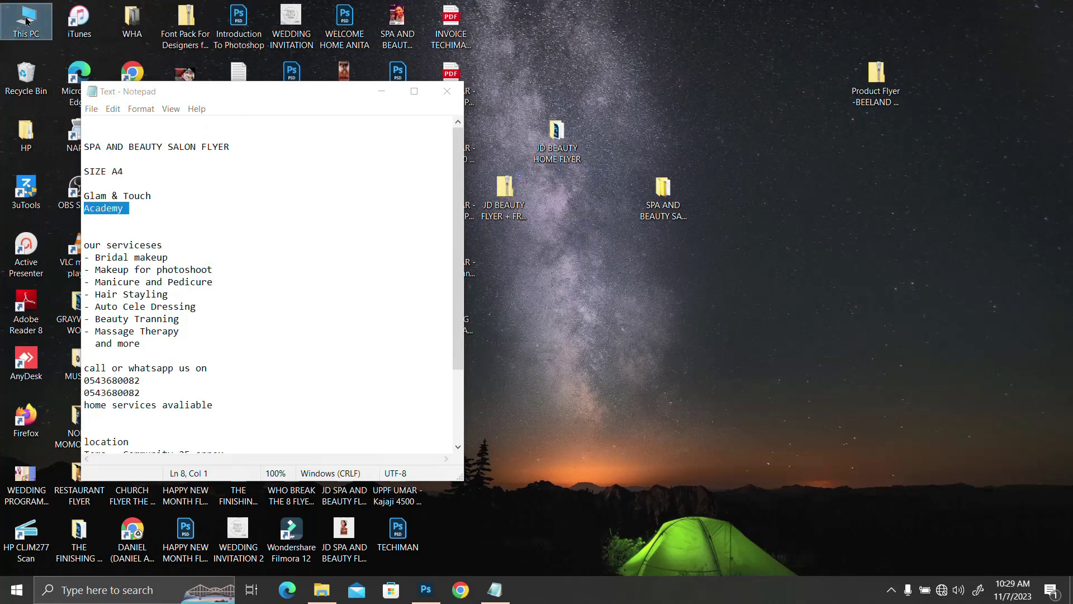
pyautogui.click(557, 144)
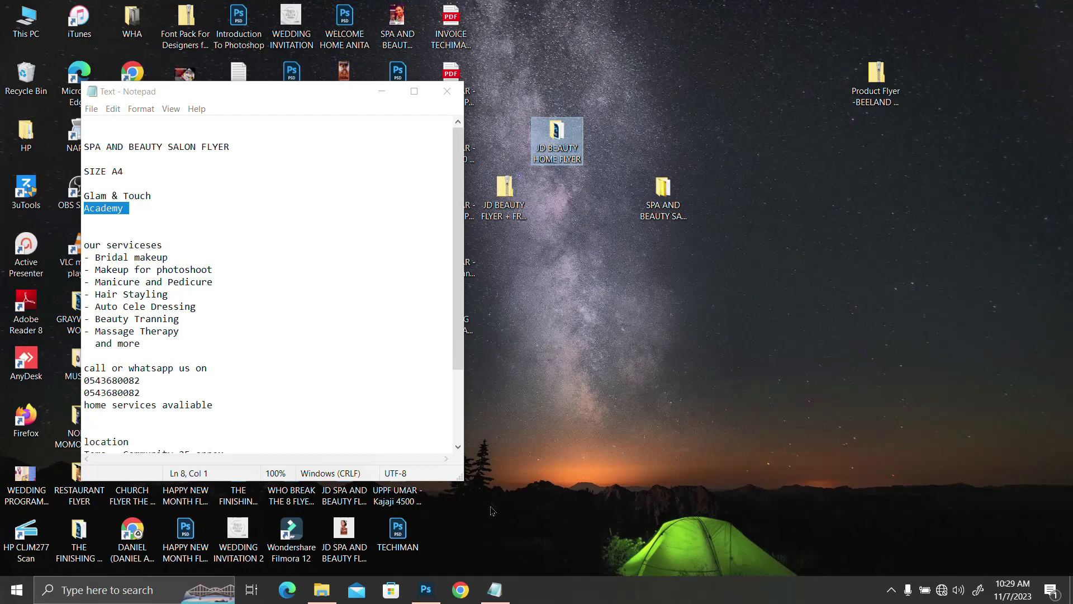
pyautogui.doubleClick(555, 138)
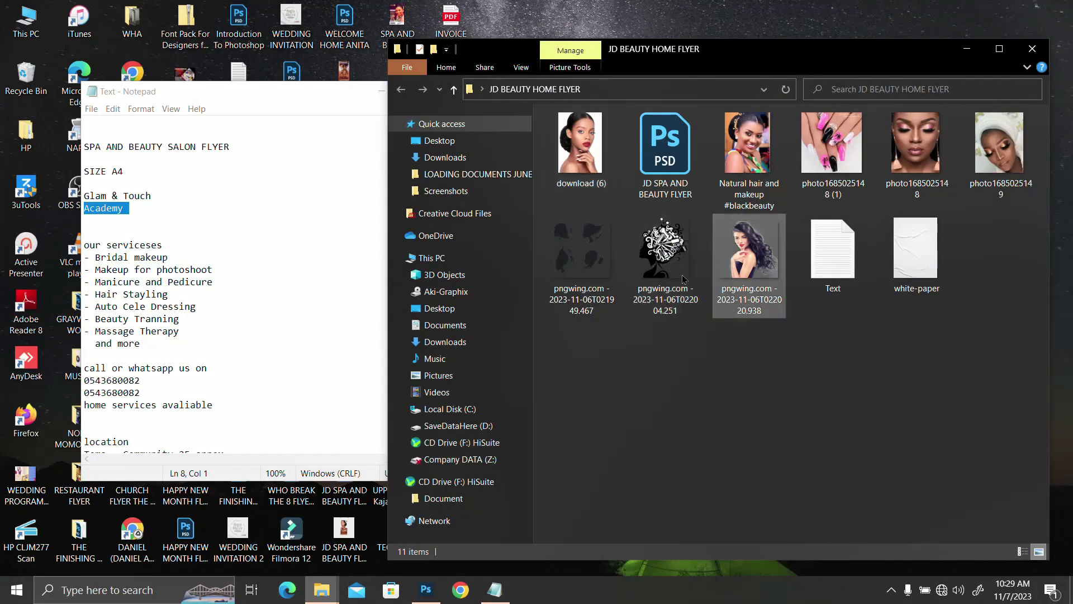
pyautogui.click(580, 247)
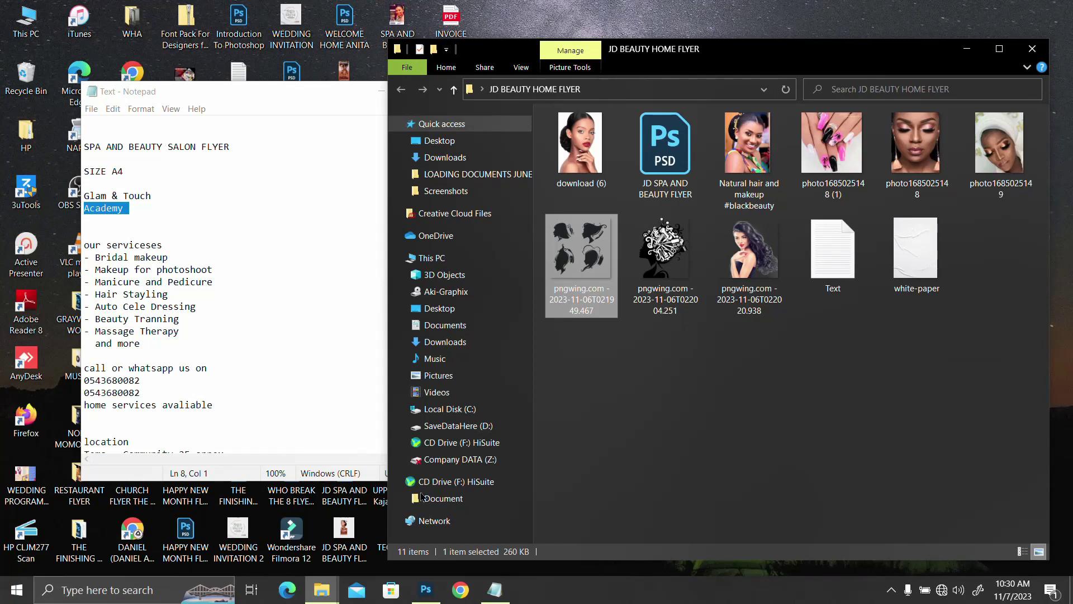
# Place the women's silhouettes image enlarged over the model's face and chest, nudging it right.
pyautogui.moveTo(592, 248); pyautogui.dragTo(444, 303)
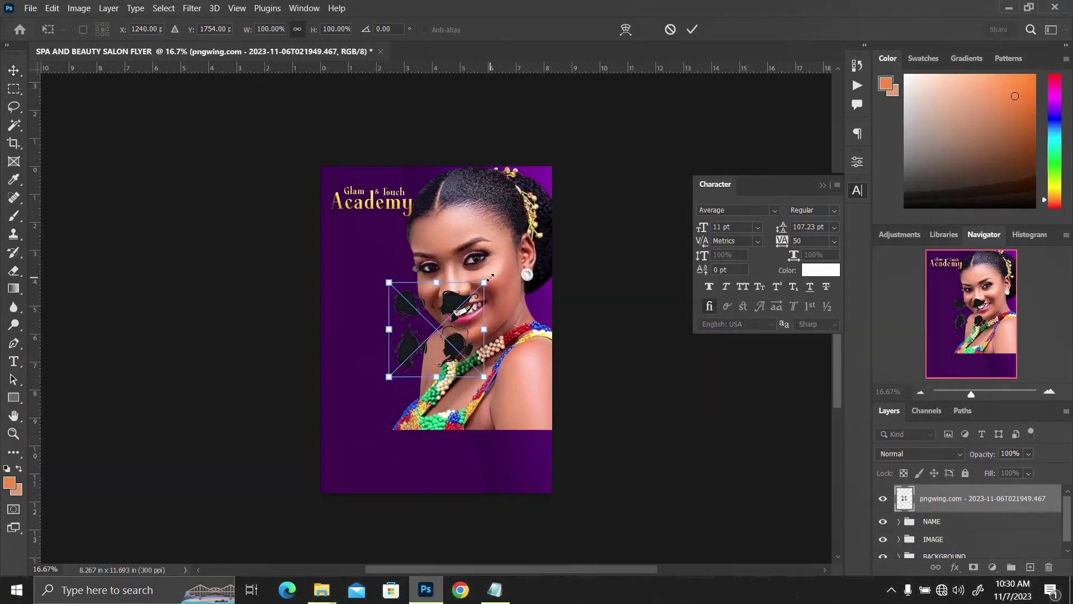
pyautogui.moveTo(484, 281); pyautogui.dragTo(503, 266)
pyautogui.press('Return')
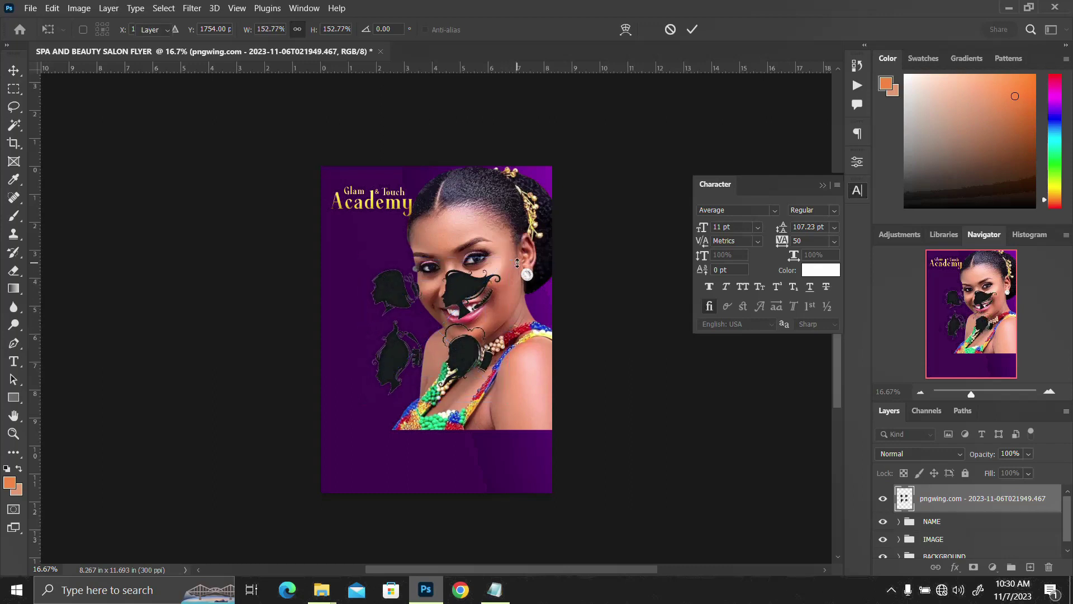
pyautogui.click(858, 191)
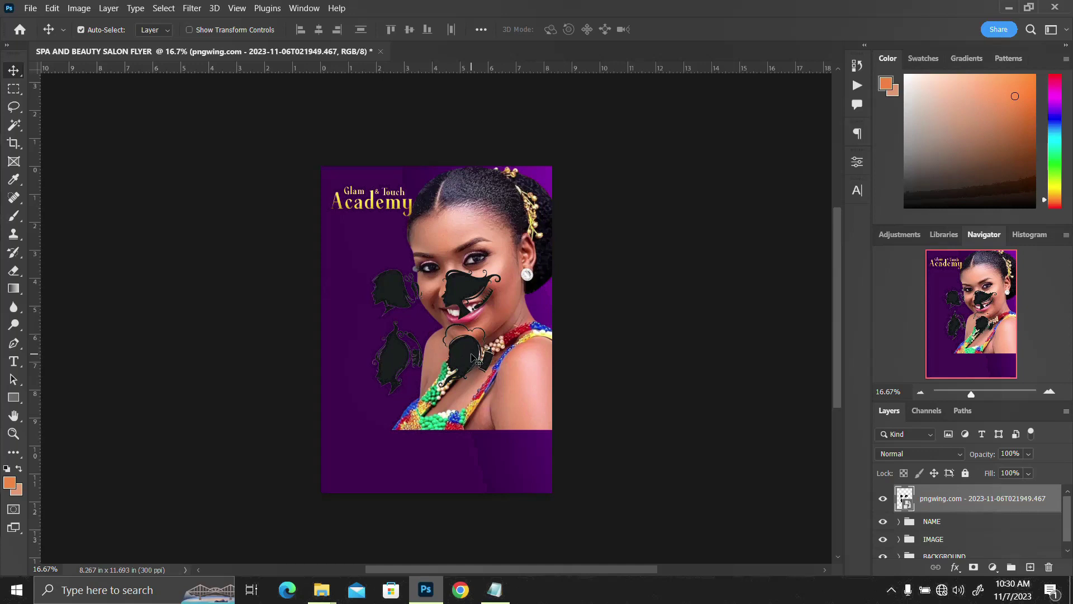
pyautogui.moveTo(475, 288); pyautogui.dragTo(481, 285)
pyautogui.moveTo(403, 356); pyautogui.dragTo(418, 351)
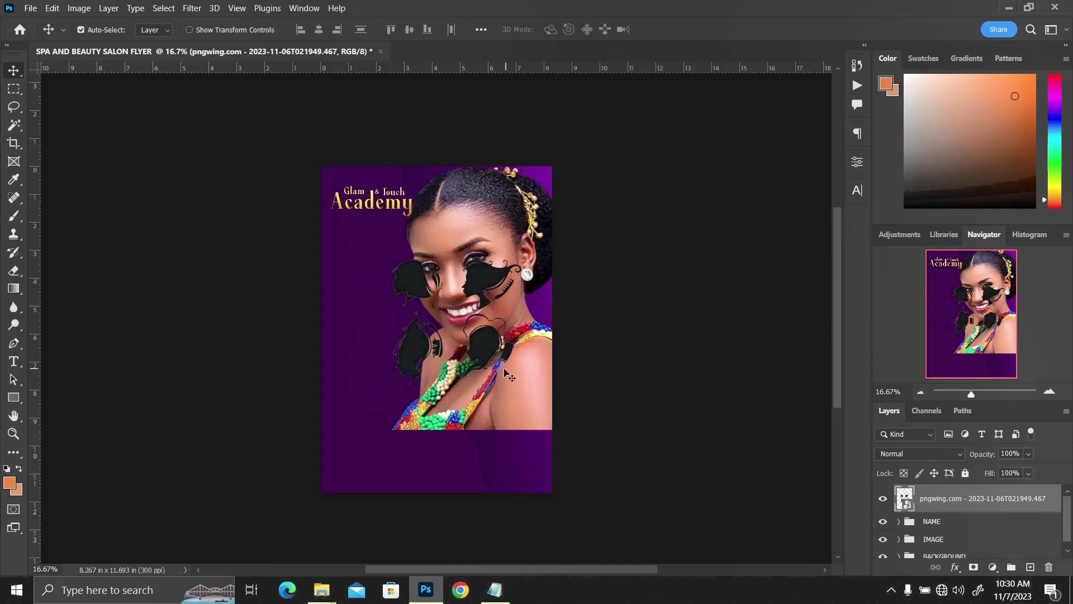
pyautogui.moveTo(465, 353); pyautogui.dragTo(465, 352)
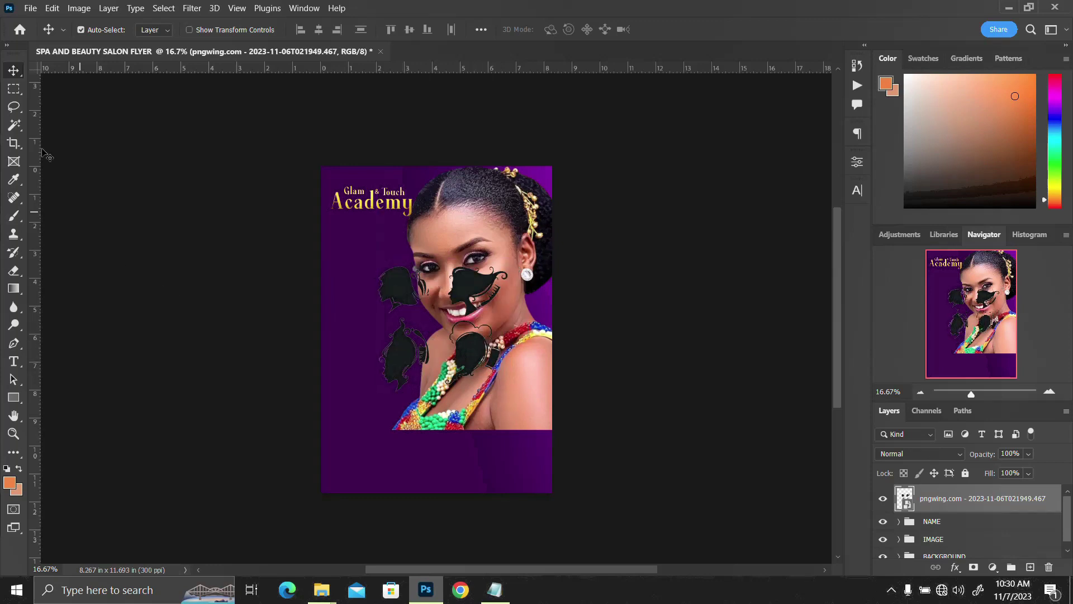
pyautogui.click(14, 106)
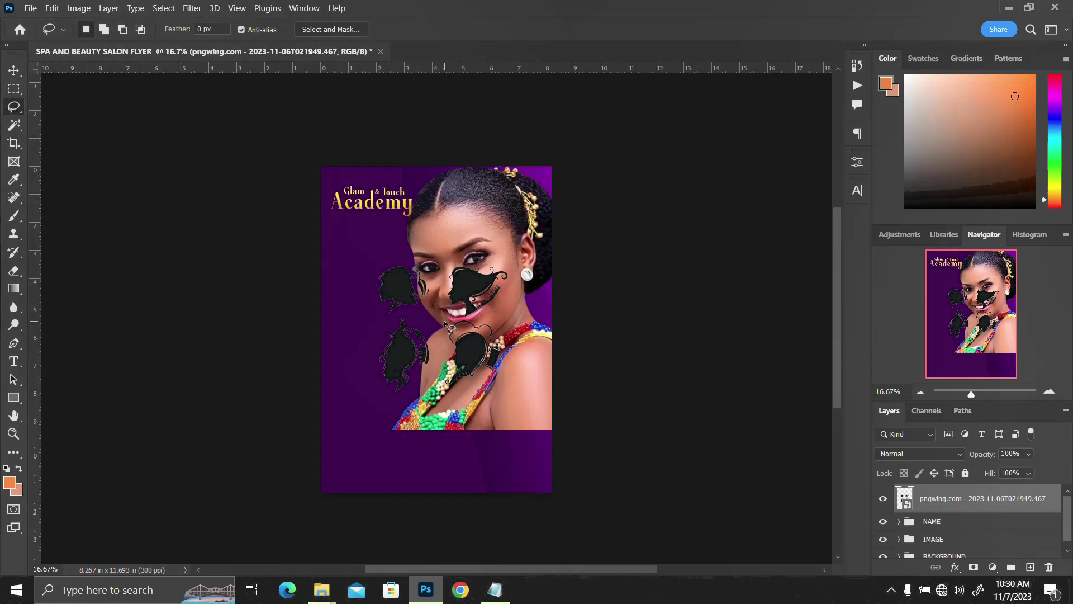
# Lasso the chest silhouette, copy it to Layer 1, and hide the original silhouettes layer.
pyautogui.moveTo(440, 323); pyautogui.dragTo(433, 387)
pyautogui.moveTo(487, 415)
pyautogui.mouseDown()
pyautogui.moveTo(545, 363)
pyautogui.moveTo(538, 325)
pyautogui.moveTo(514, 309)
pyautogui.moveTo(437, 330)
pyautogui.mouseUp()
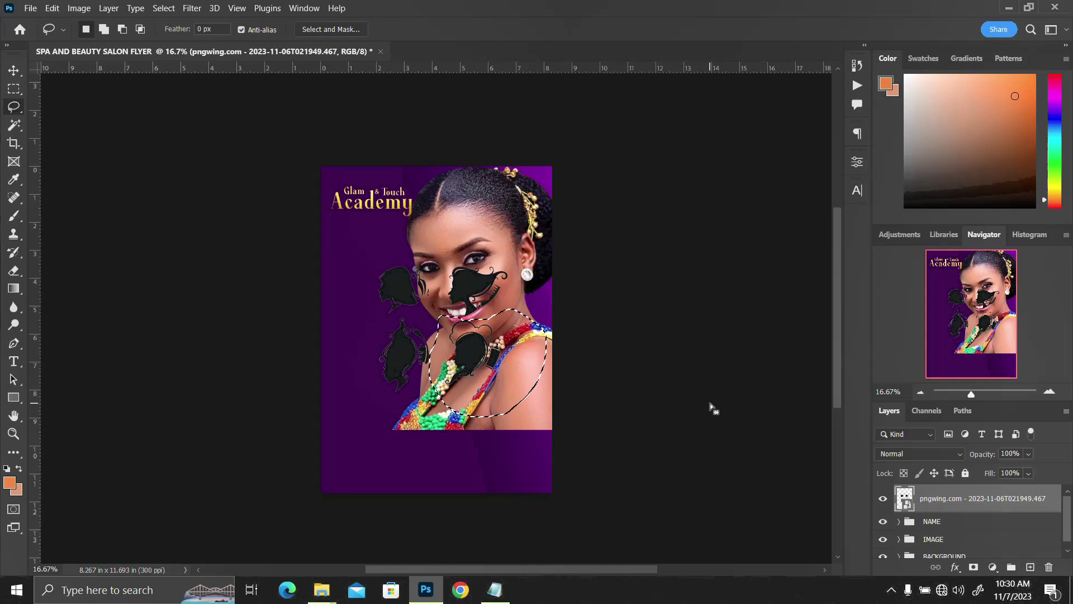
pyautogui.hotkey('ctrl', 'j')
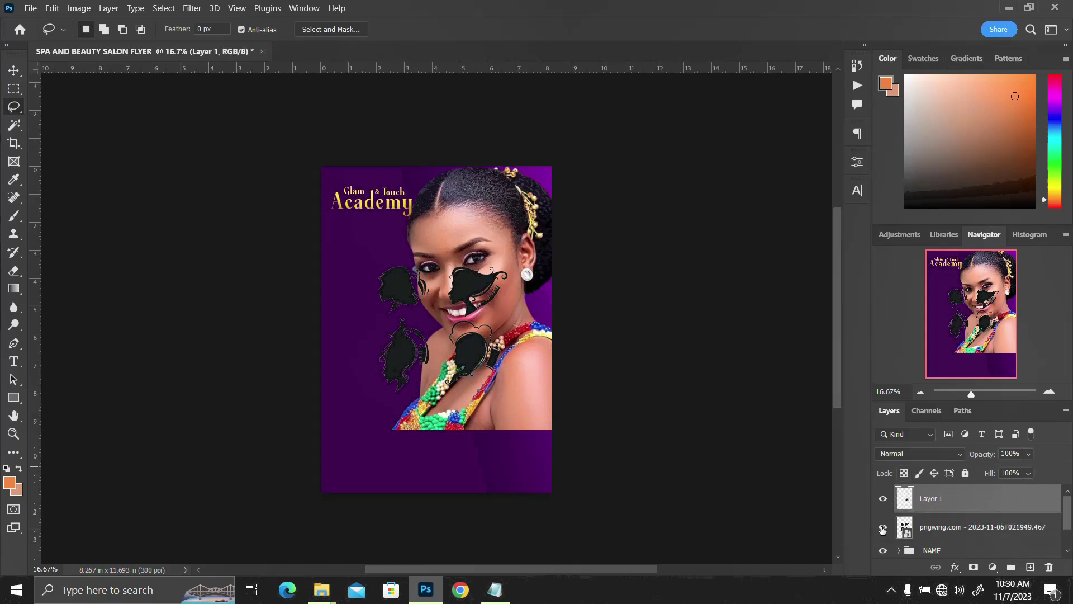
pyautogui.click(883, 528)
# Shrink the silhouette to about 60%, flip it horizontally, and move it beside Academy.
pyautogui.hotkey('ctrl', 't')
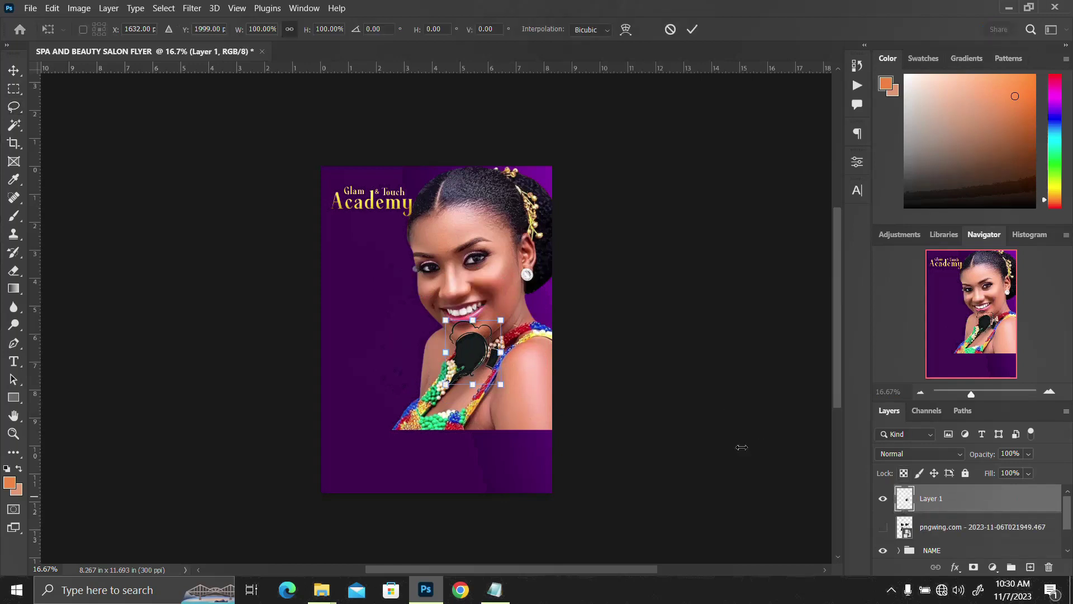
pyautogui.moveTo(503, 319); pyautogui.dragTo(491, 333)
pyautogui.rightClick(481, 364)
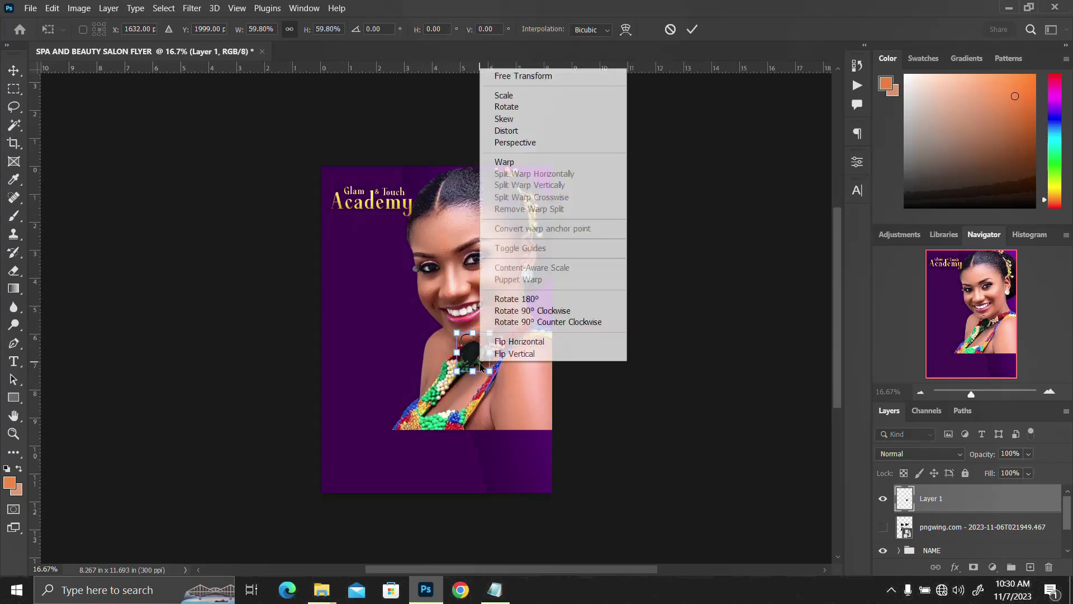
pyautogui.click(508, 344)
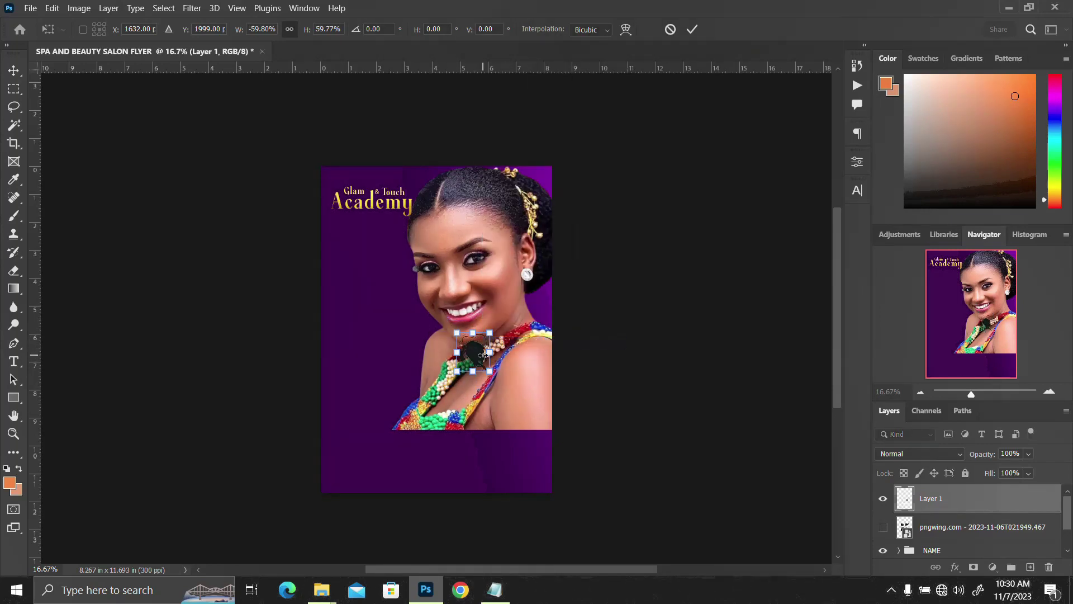
pyautogui.moveTo(476, 362)
pyautogui.mouseDown()
pyautogui.moveTo(423, 178)
pyautogui.moveTo(426, 207)
pyautogui.moveTo(390, 275)
pyautogui.mouseUp()
pyautogui.press('Return')
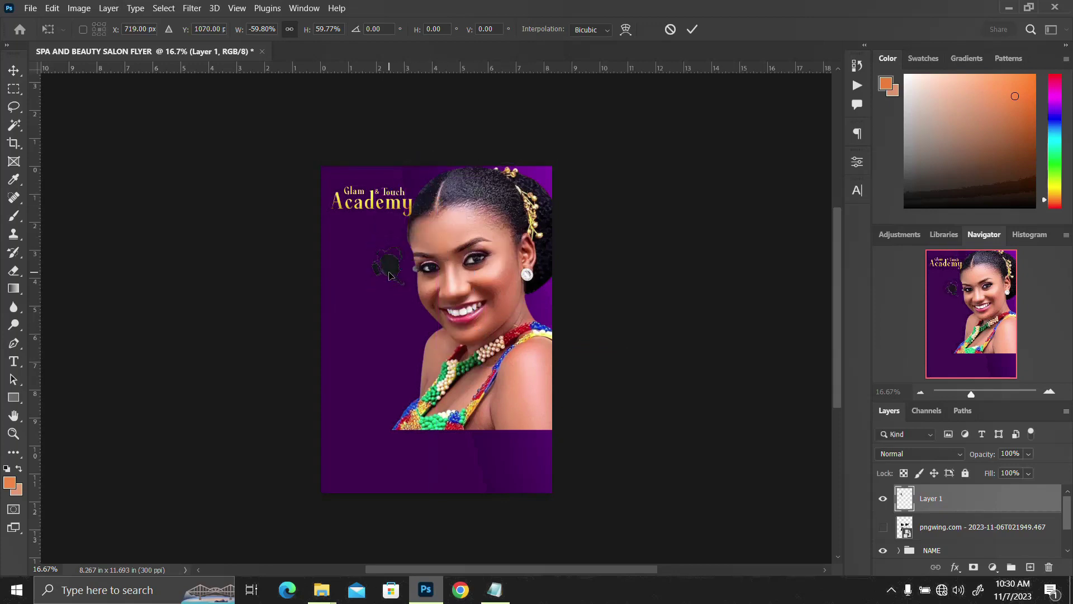
pyautogui.press('l')
pyautogui.press('v')
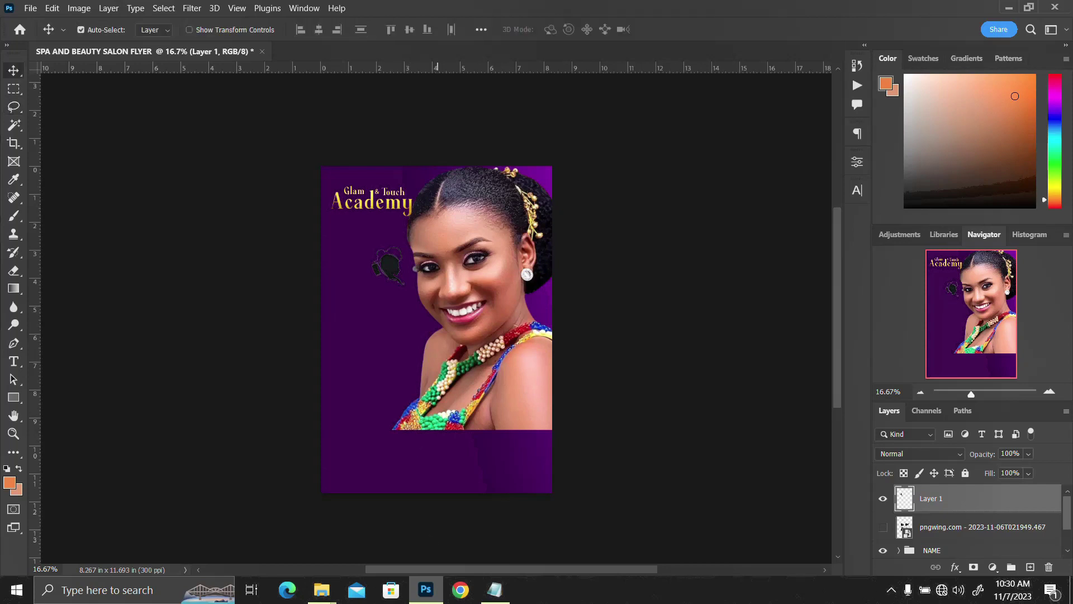
pyautogui.moveTo(318, 596)
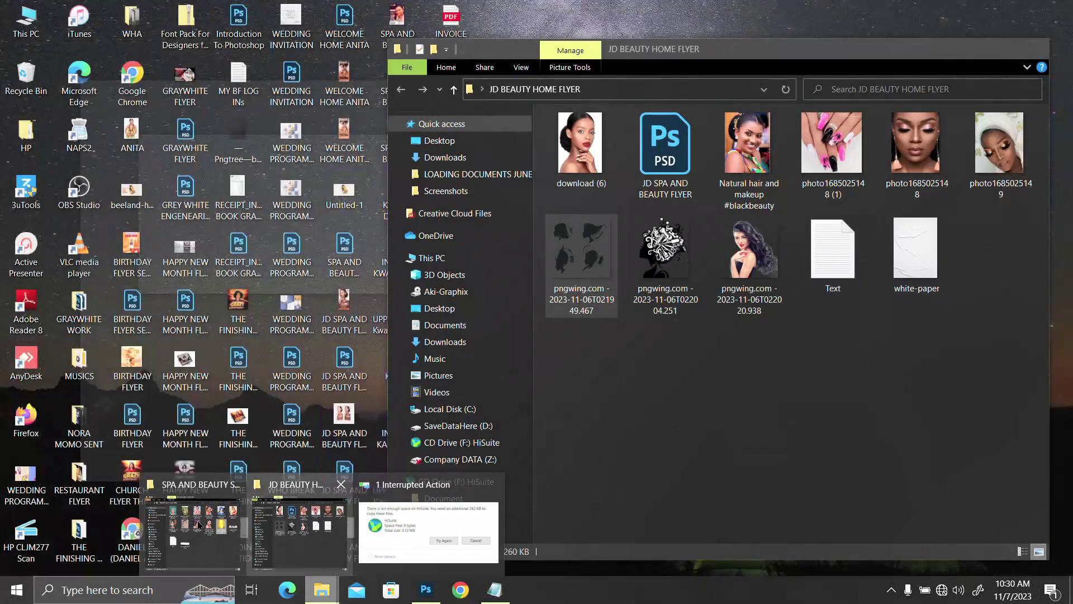
# Place the gold image, shrink it to silhouette size, and clip it to the silhouette layer.
pyautogui.click(188, 523)
pyautogui.moveTo(891, 235); pyautogui.dragTo(414, 258)
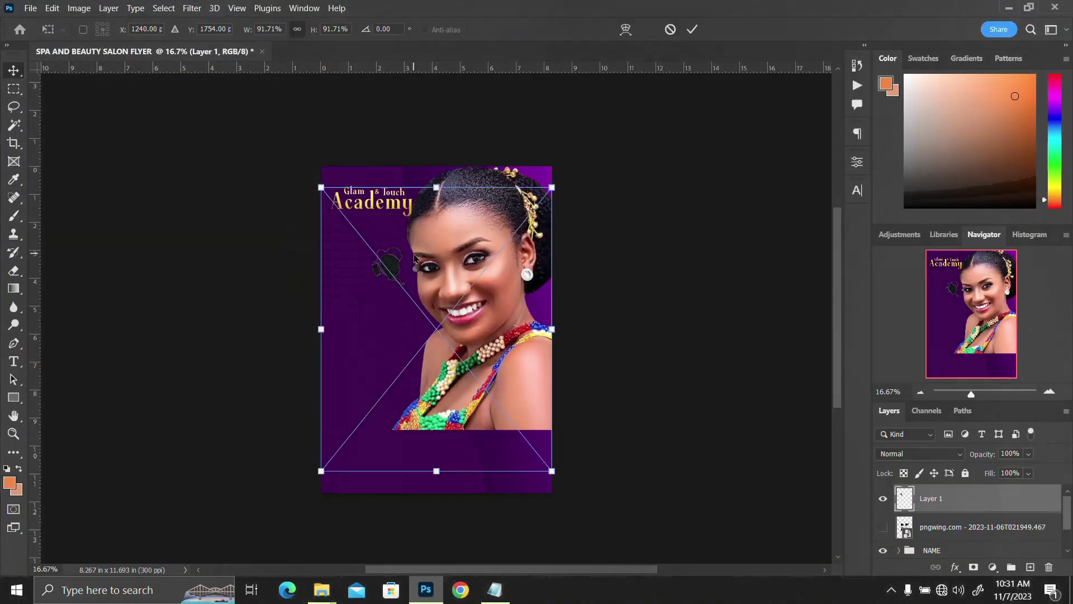
pyautogui.moveTo(551, 189); pyautogui.dragTo(393, 272)
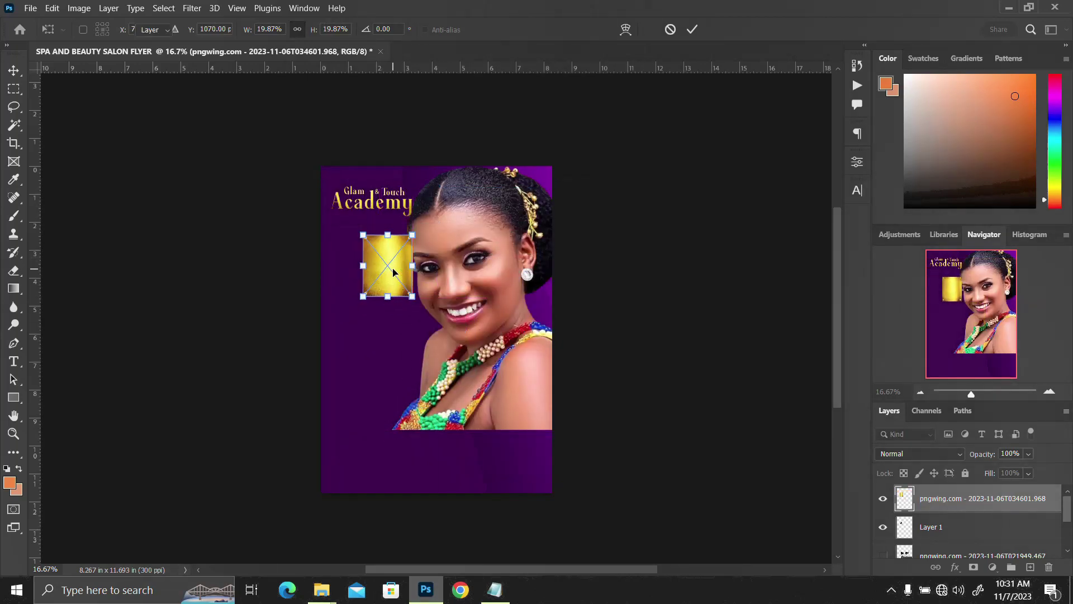
pyautogui.press('Return')
pyautogui.rightClick(993, 499)
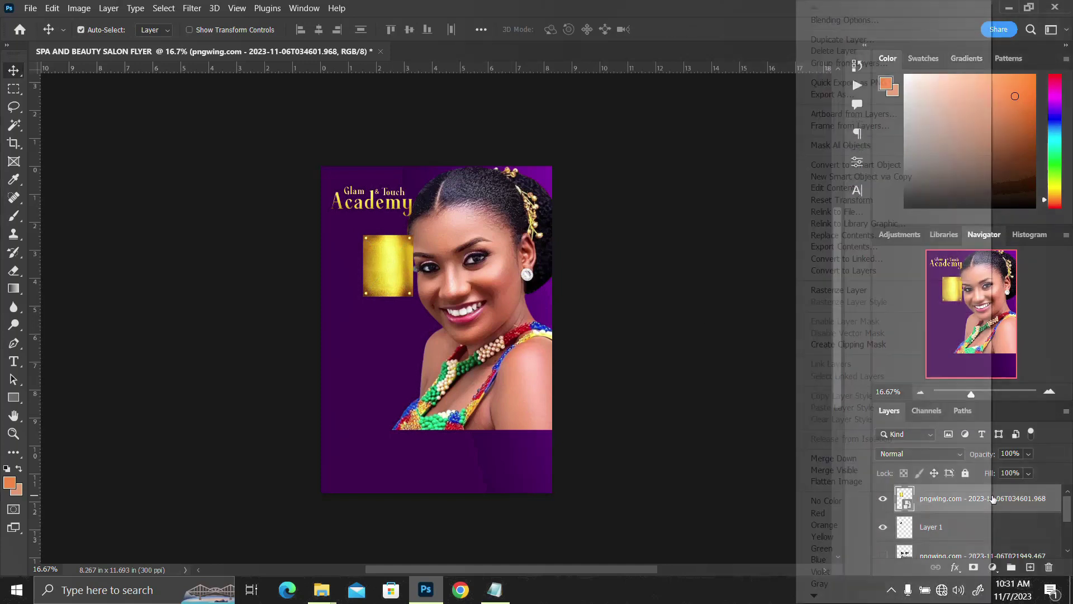
pyautogui.click(875, 347)
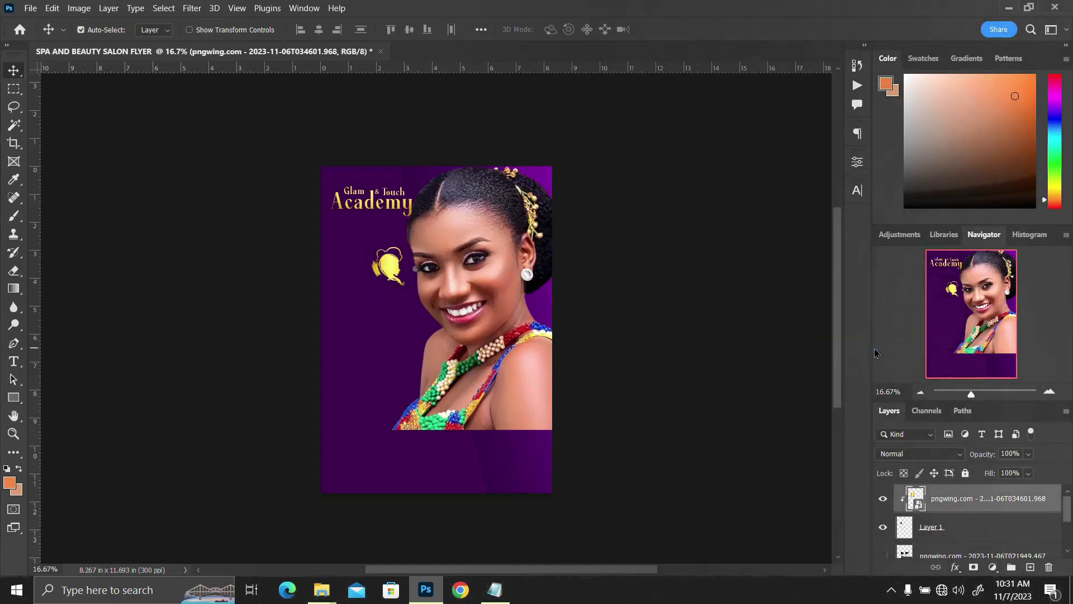
# Move the gold silhouette up to sit just right of Academy.
pyautogui.keyDown('ctrl'); pyautogui.click(944, 535); pyautogui.keyUp('ctrl')
pyautogui.hotkey('ctrl', 't')
pyautogui.moveTo(385, 267); pyautogui.dragTo(427, 207)
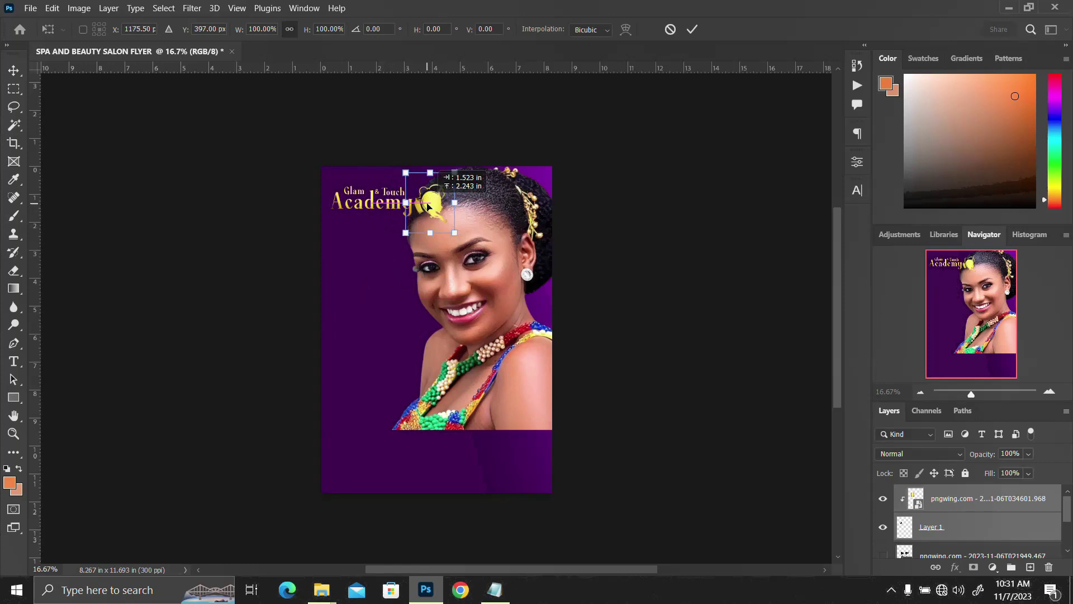
pyautogui.press('Return')
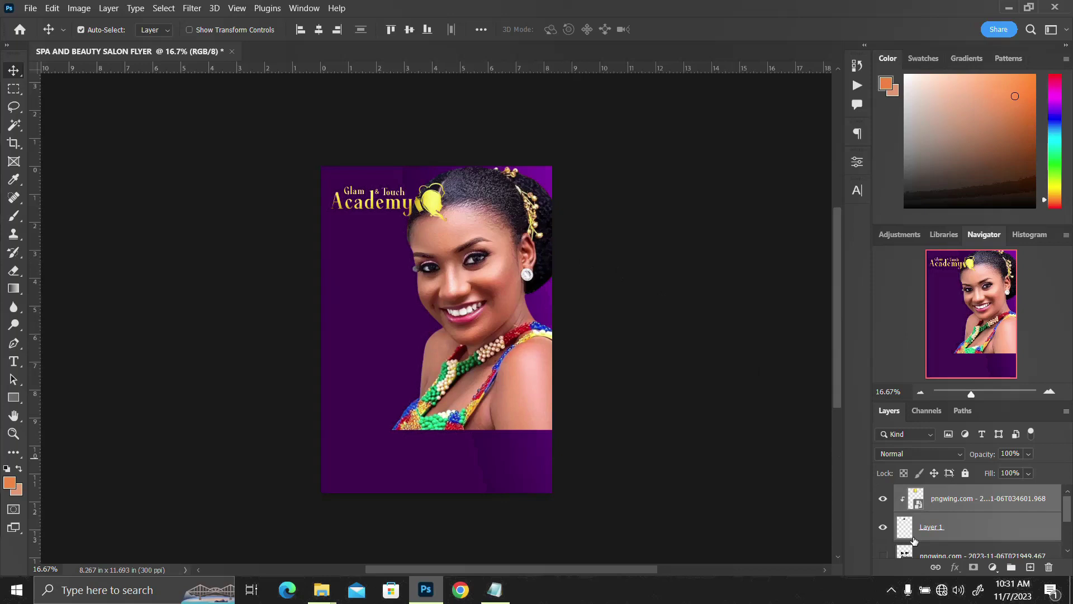
# Delete the unused hidden silhouette layer, then undo the deletion.
pyautogui.scroll(-2, 921, 538)
pyautogui.click(942, 502)
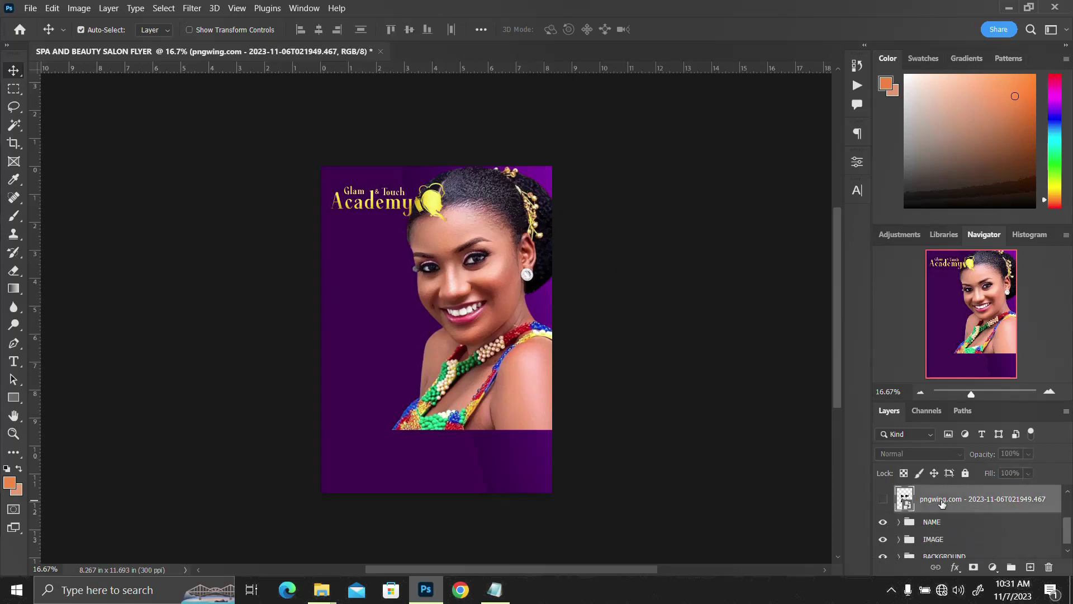
pyautogui.press('Delete')
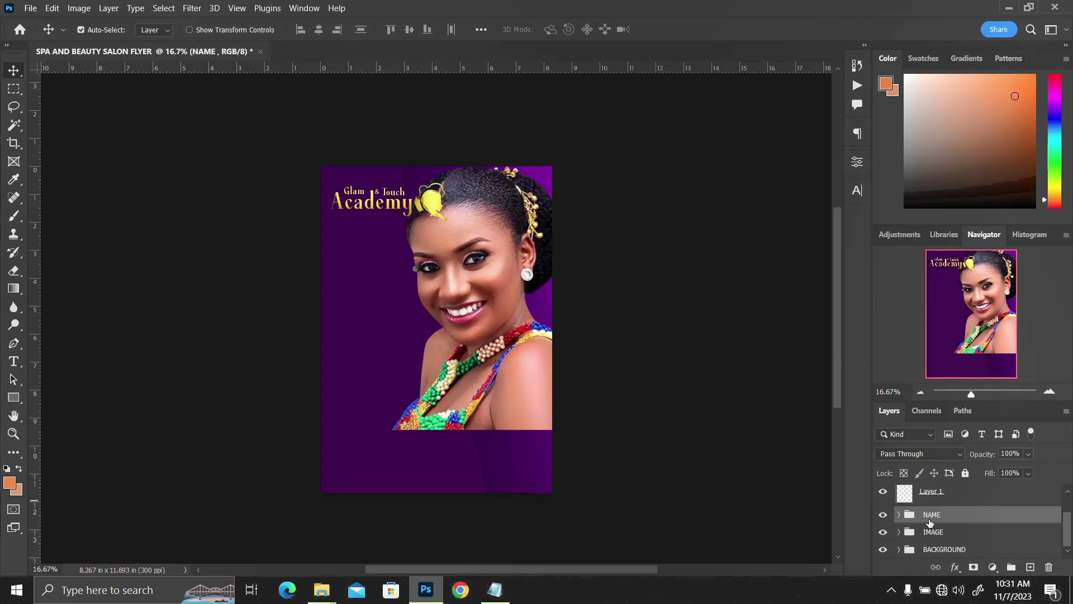
pyautogui.hotkey('ctrl', 'z')
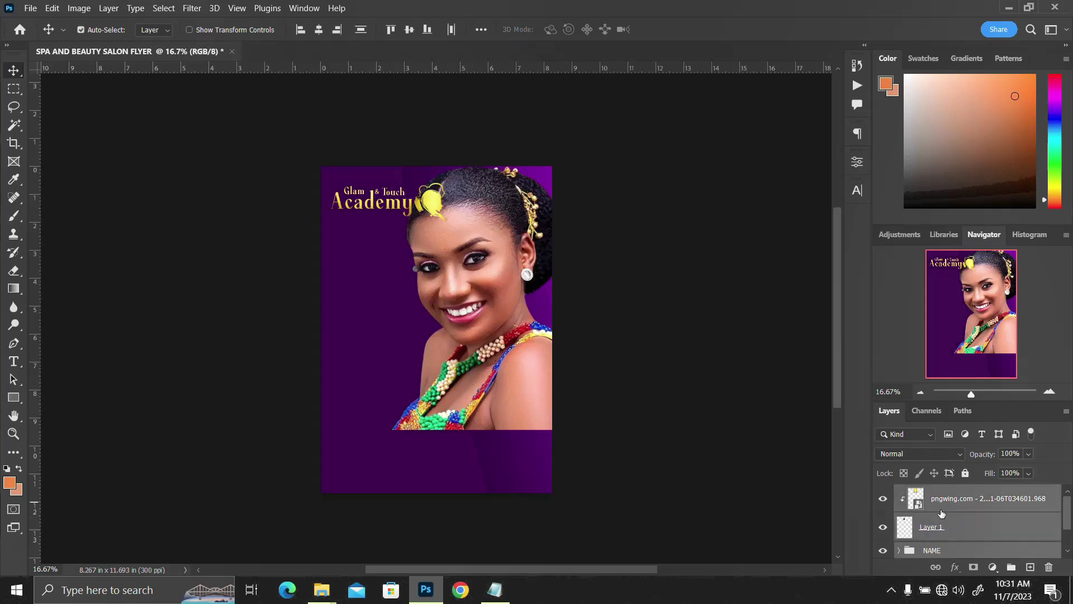
# Group the gold silhouette and NAME layers into a new group and check its contents.
pyautogui.scroll(-1, 933, 539)
pyautogui.keyDown('shift'); pyautogui.click(932, 539); pyautogui.keyUp('shift')
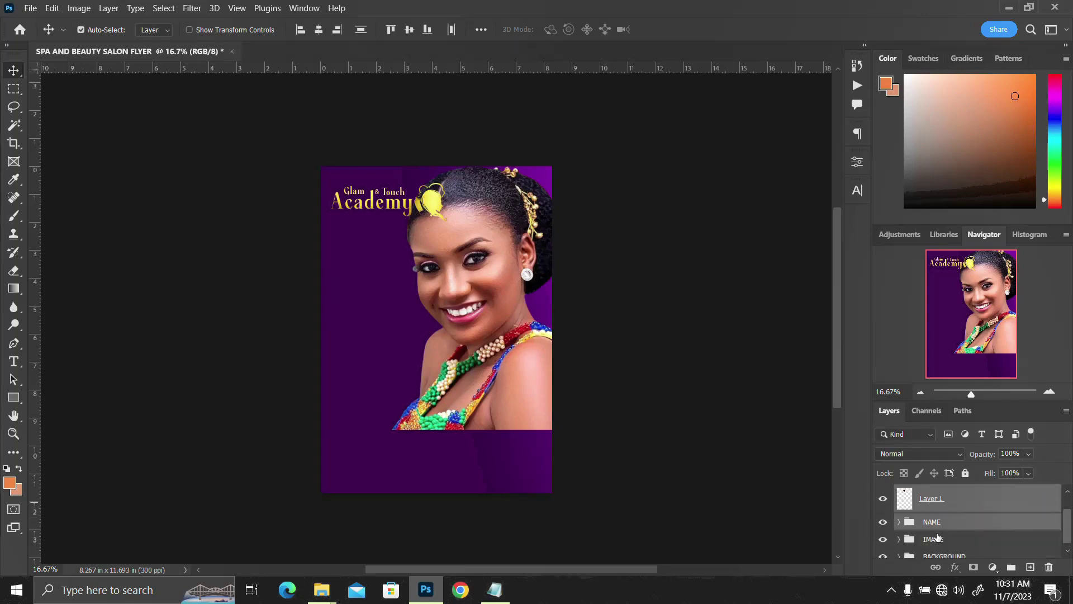
pyautogui.hotkey('ctrl', 'g')
pyautogui.click(932, 494)
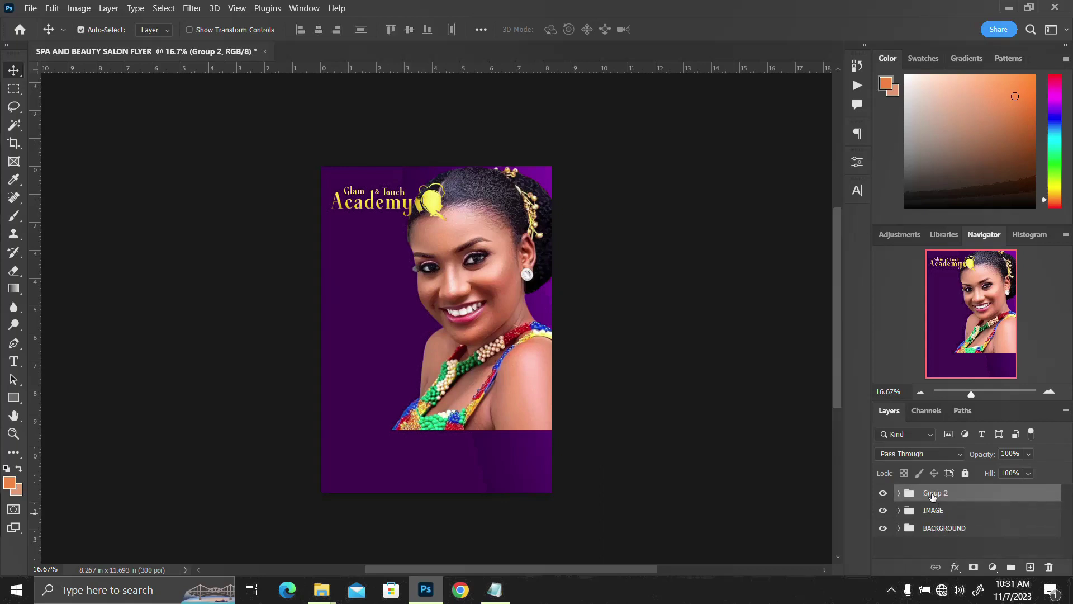
pyautogui.click(882, 494)
pyautogui.click(883, 493)
# Scale the logo group to about 87% and move it toward the top-left corner.
pyautogui.hotkey('ctrl', 't')
pyautogui.moveTo(457, 236)
pyautogui.mouseDown()
pyautogui.moveTo(456, 226)
pyautogui.moveTo(437, 238)
pyautogui.mouseUp()
pyautogui.moveTo(401, 194); pyautogui.dragTo(383, 190)
pyautogui.press('Return')
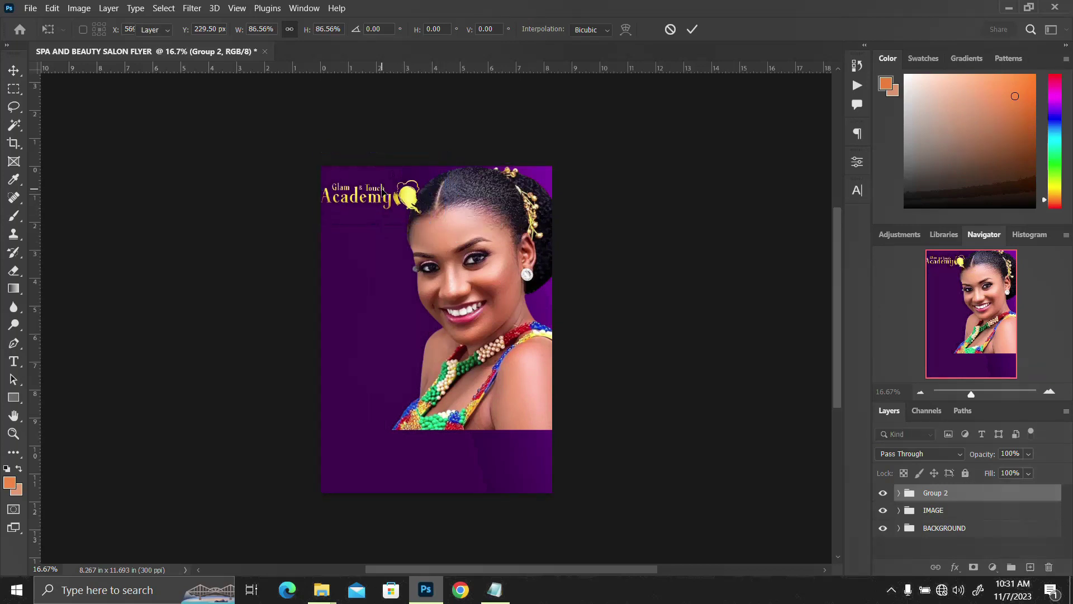
# Rename the group 'LOGO + NAME' and lower the model photo slightly.
pyautogui.doubleClick(934, 494)
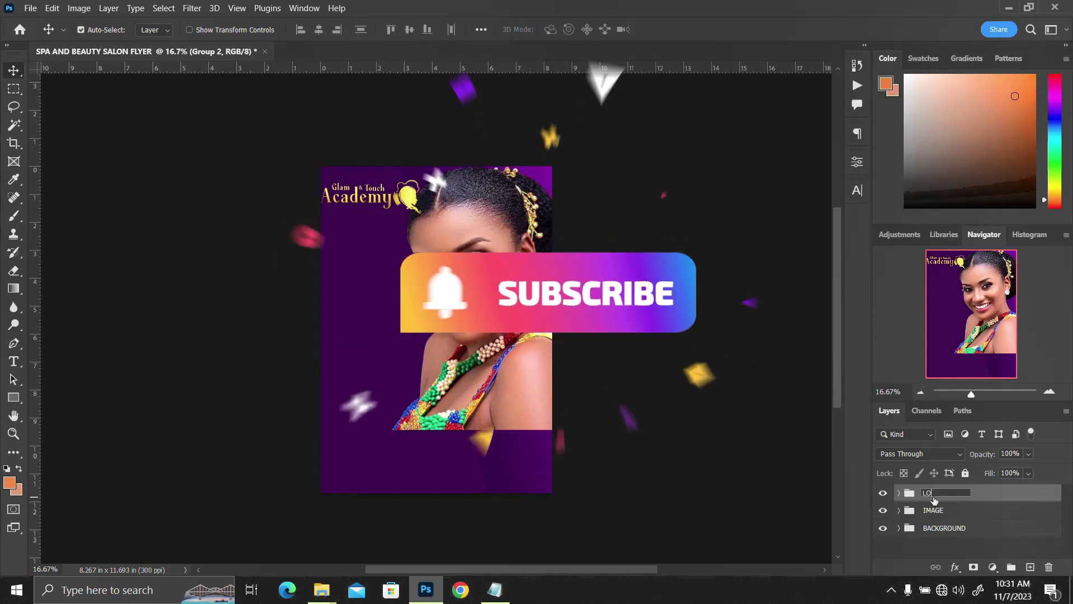
pyautogui.write('LOGO + NAME')
pyautogui.press('Return')
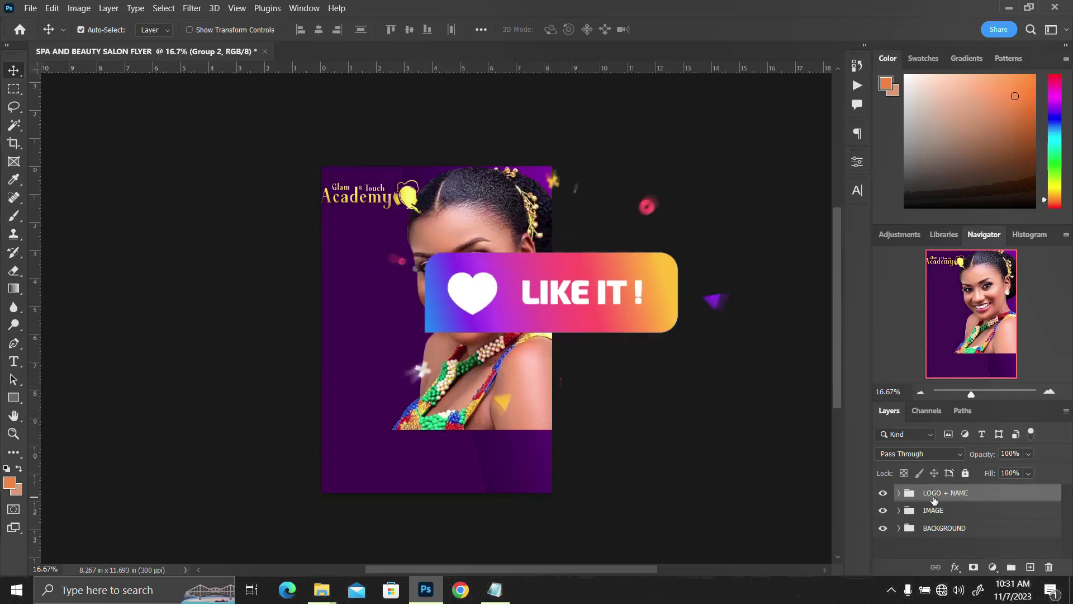
pyautogui.moveTo(386, 201); pyautogui.dragTo(387, 207)
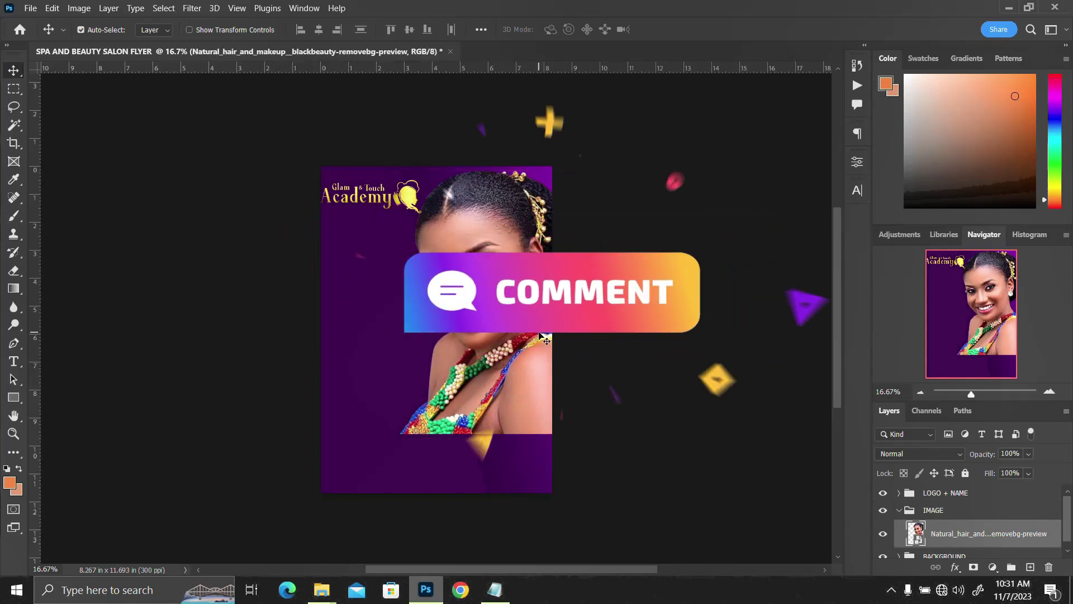
# Shrink the LOGO + NAME group slightly more and nudge it up a few pixels.
pyautogui.click(898, 510)
pyautogui.click(951, 493)
pyautogui.hotkey('ctrl', 't')
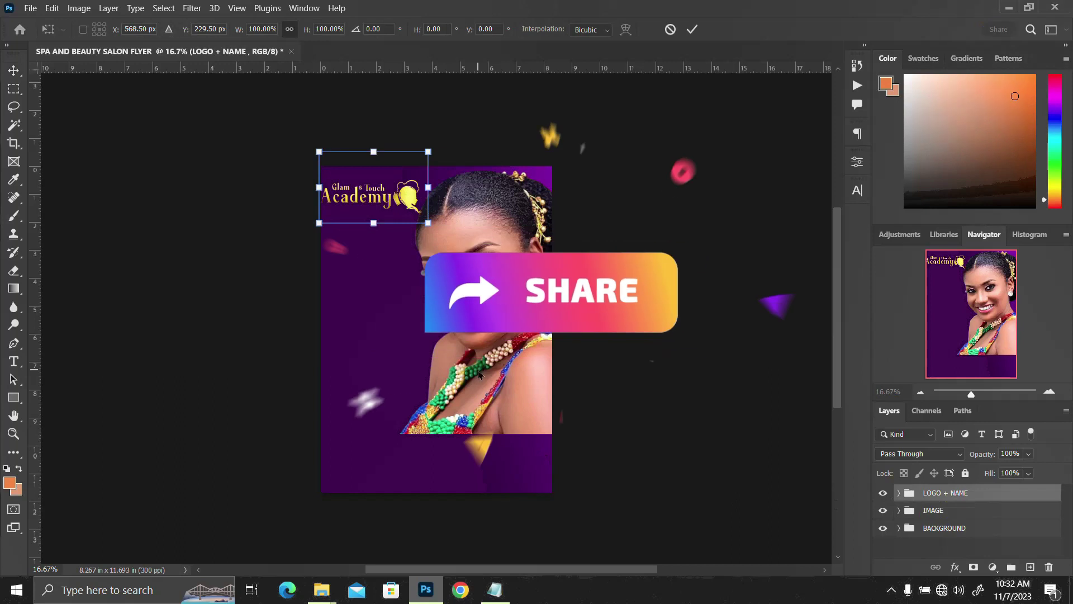
pyautogui.moveTo(428, 222); pyautogui.dragTo(427, 223)
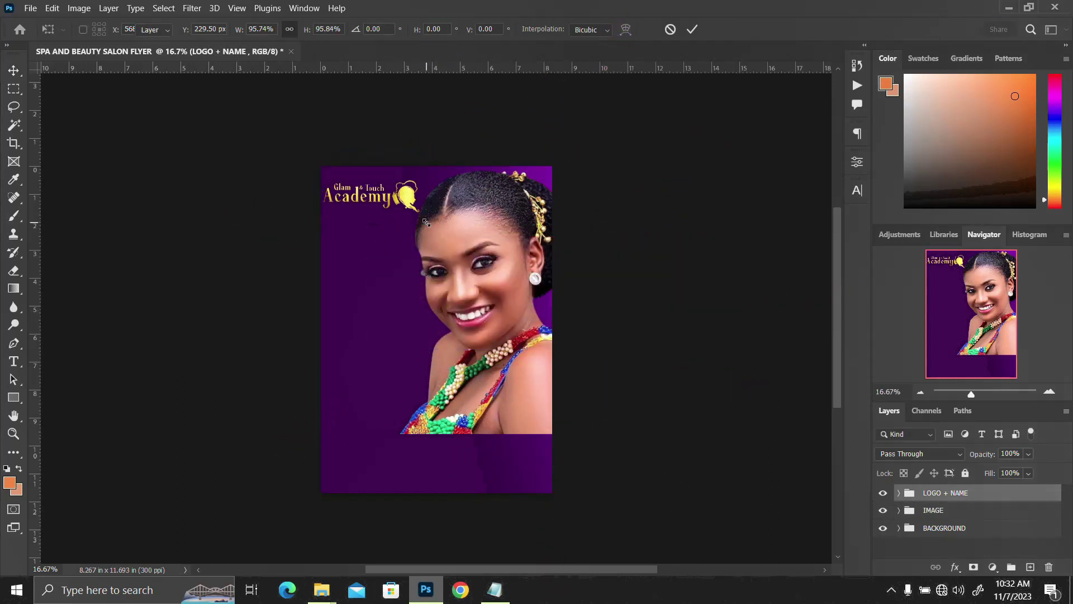
pyautogui.press('Return')
pyautogui.hotkey('shift', 'Up')
pyautogui.hotkey('shift', 'Up')
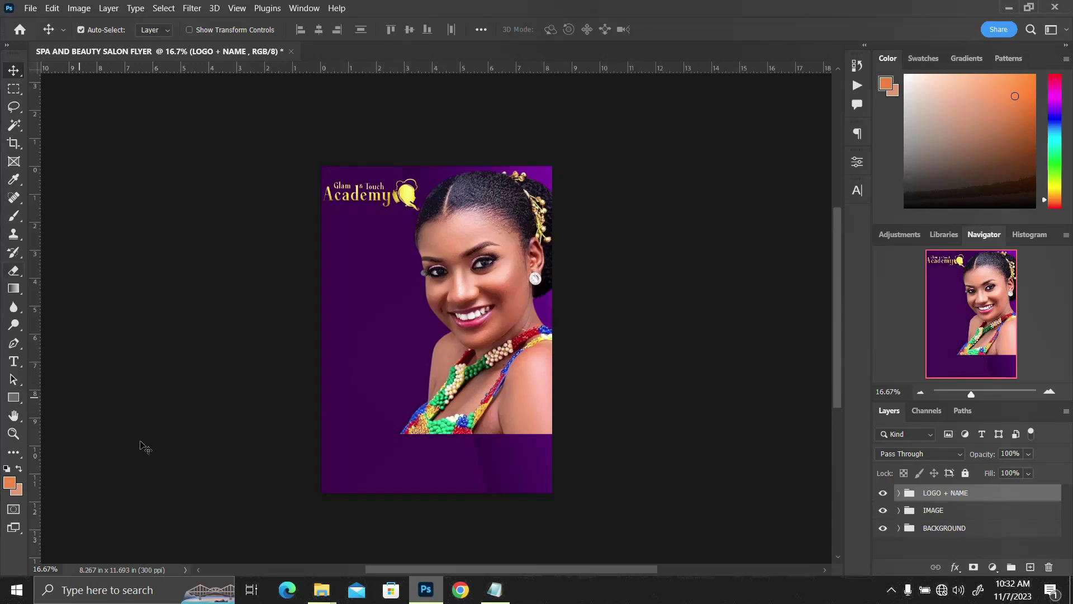
# Select the 'our serviceses' heading text in the Notepad flyer notes.
pyautogui.click(494, 590)
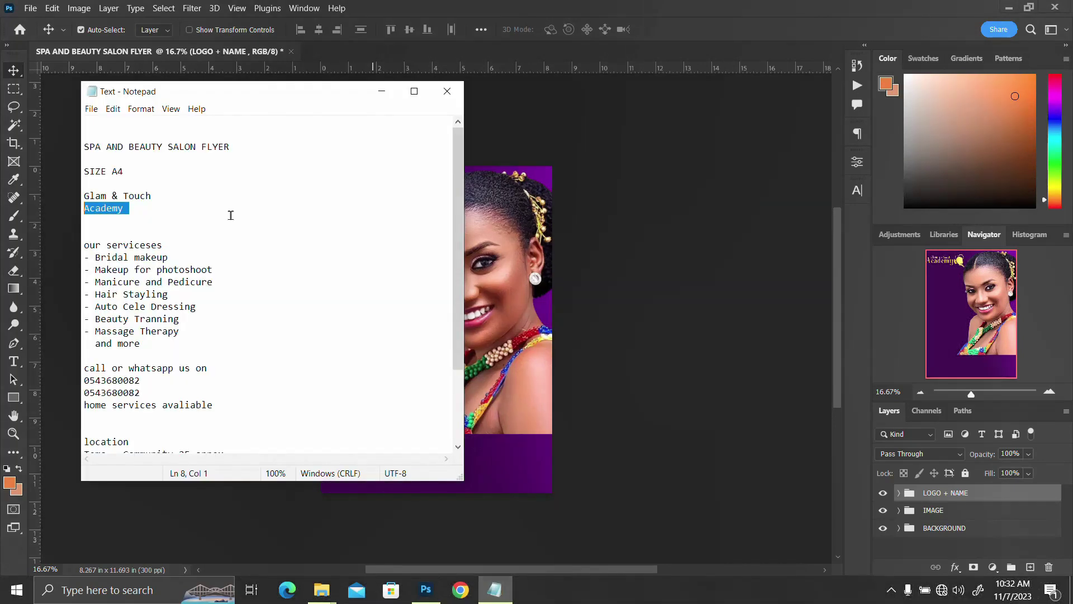
pyautogui.moveTo(161, 244); pyautogui.dragTo(76, 239)
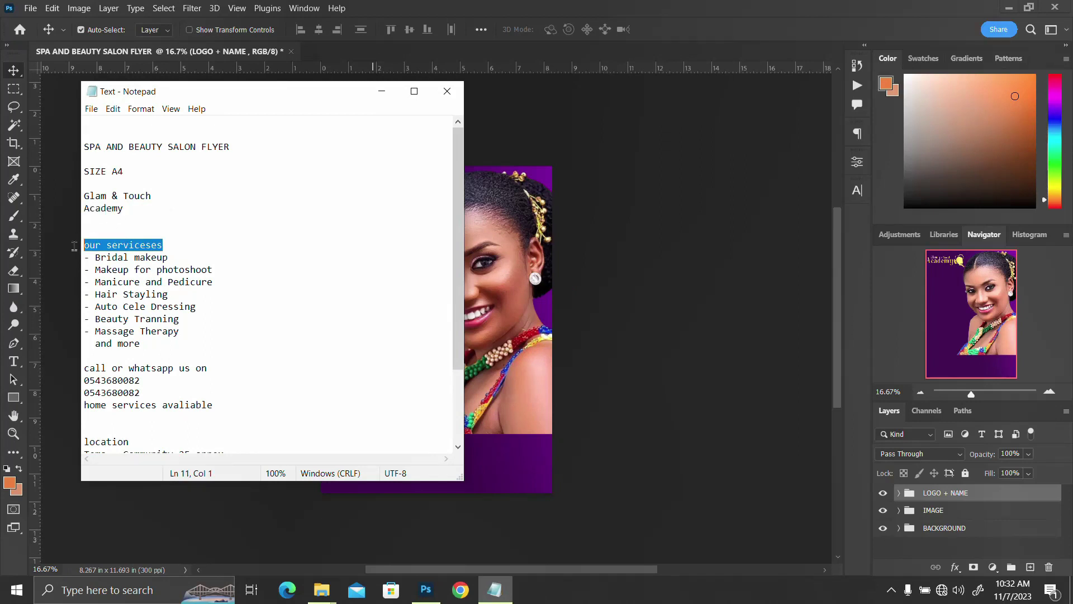
pyautogui.click(426, 590)
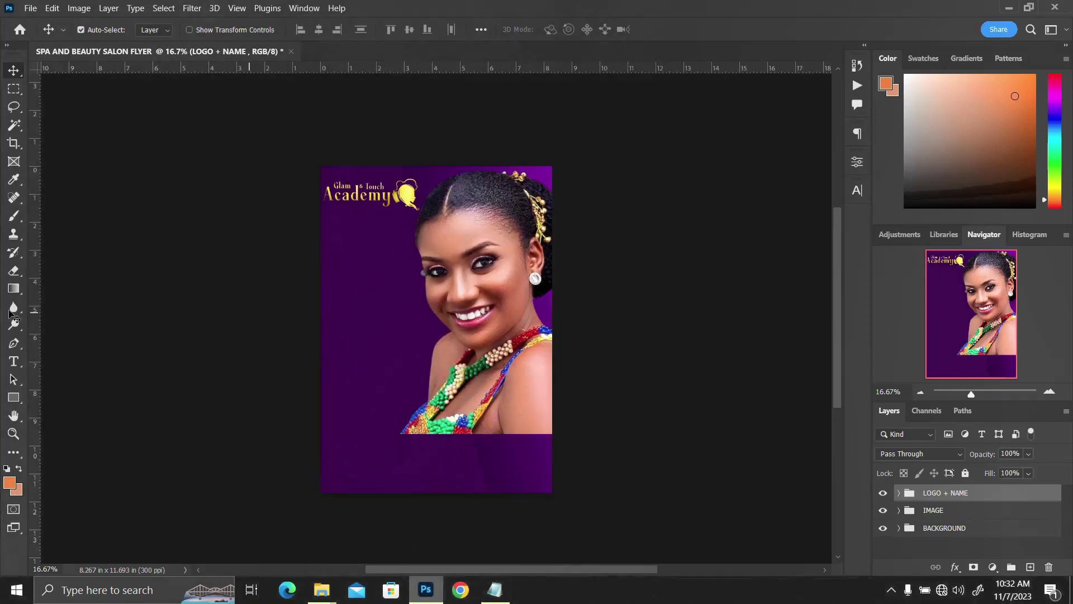
# Draw an orange rectangular bar on the left of the flyer below the logo.
pyautogui.click(14, 398)
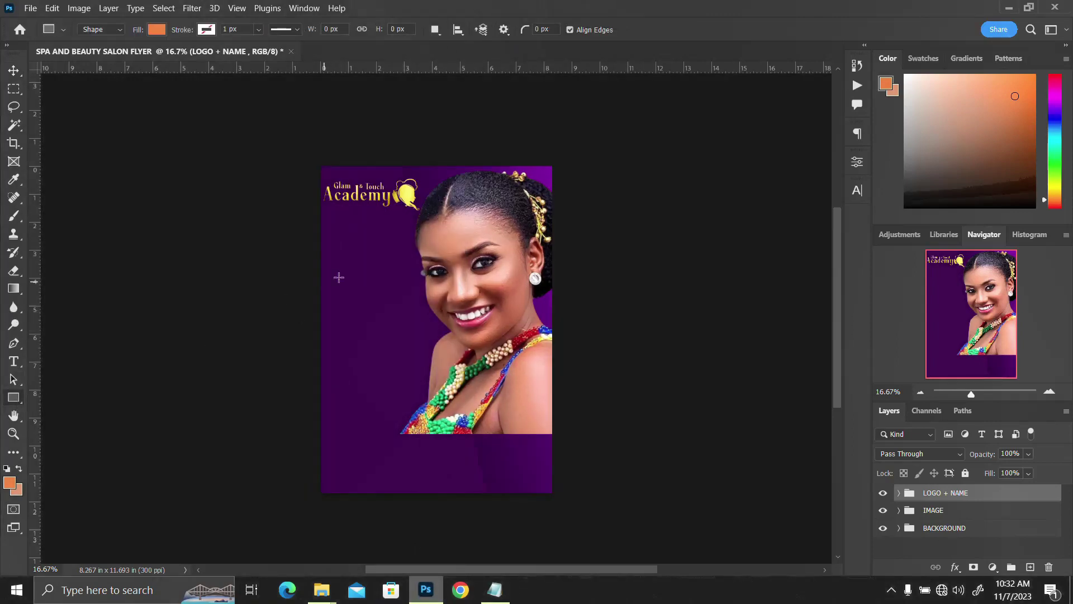
pyautogui.moveTo(332, 239); pyautogui.dragTo(412, 260)
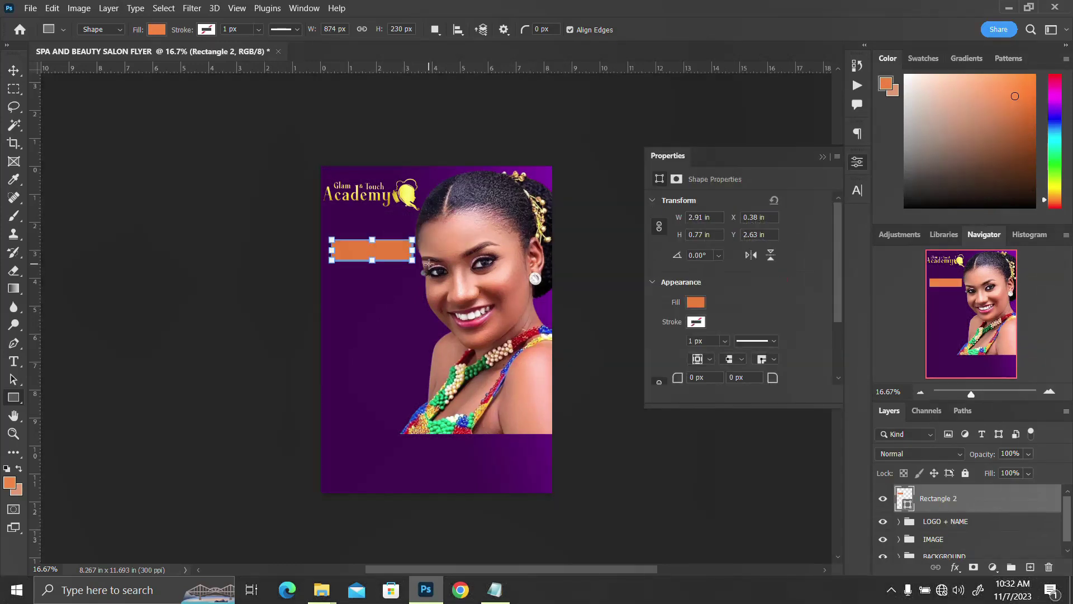
pyautogui.press('Return')
# Add a new text layer reading 'our serviceses' near the orange bar.
pyautogui.press('v')
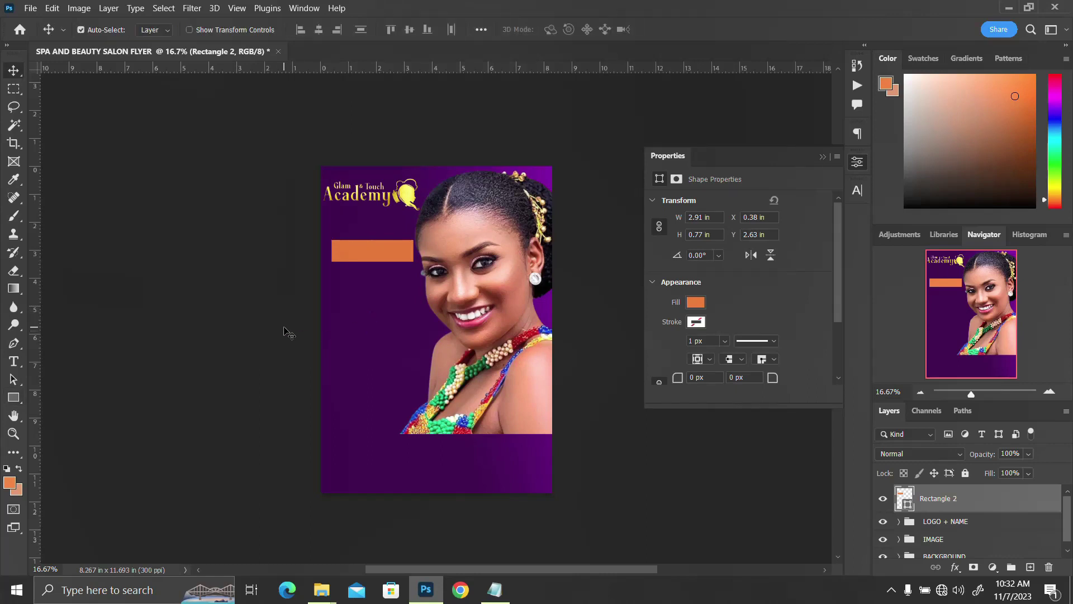
pyautogui.press('t')
pyautogui.click(358, 328)
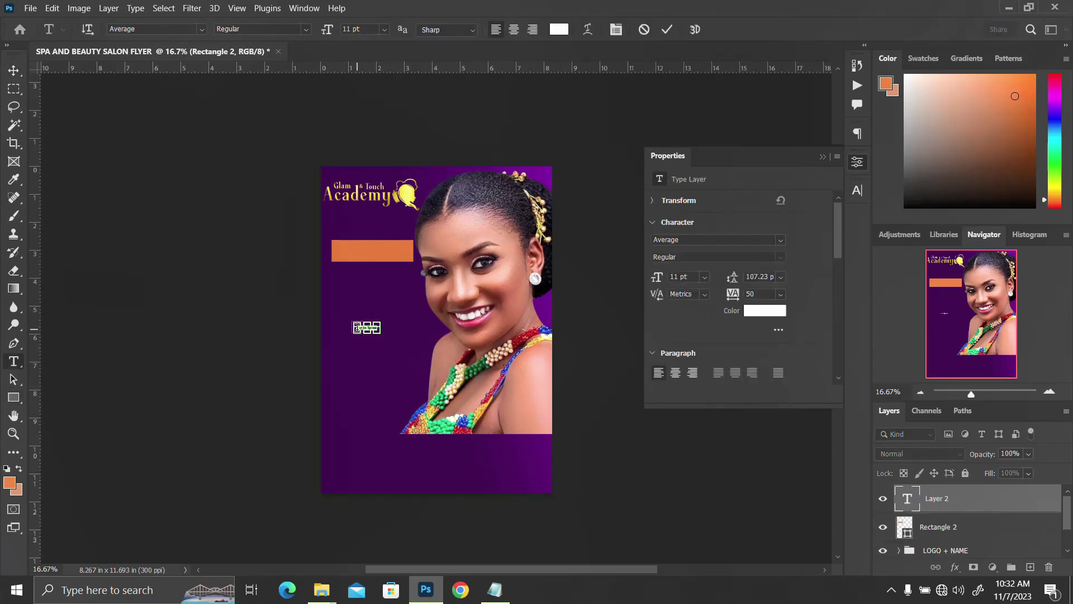
pyautogui.write('our serviceses')
pyautogui.hotkey('ctrl', 'Return')
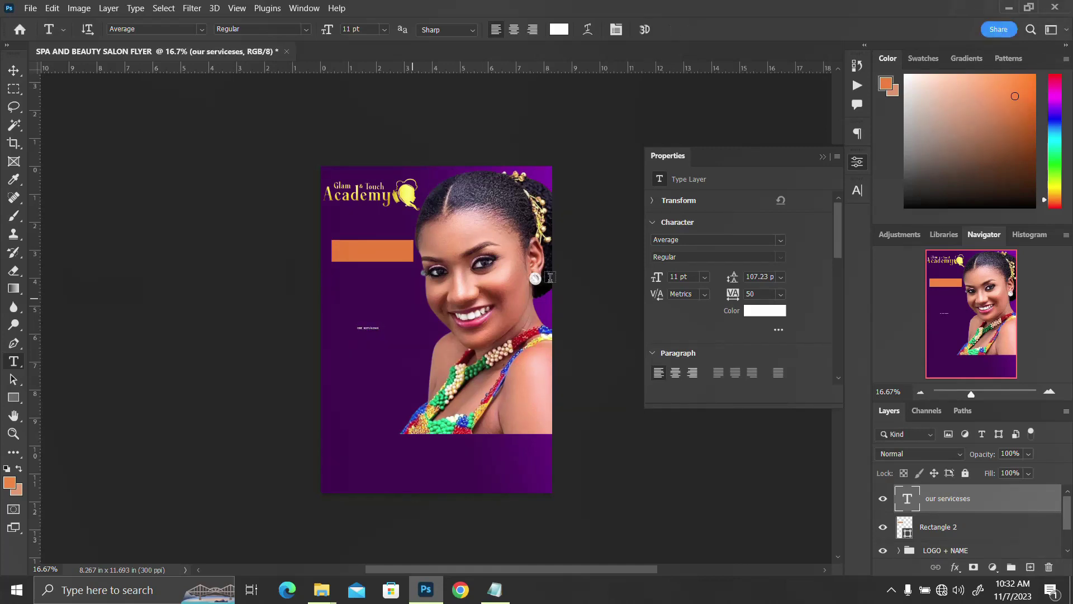
pyautogui.click(857, 162)
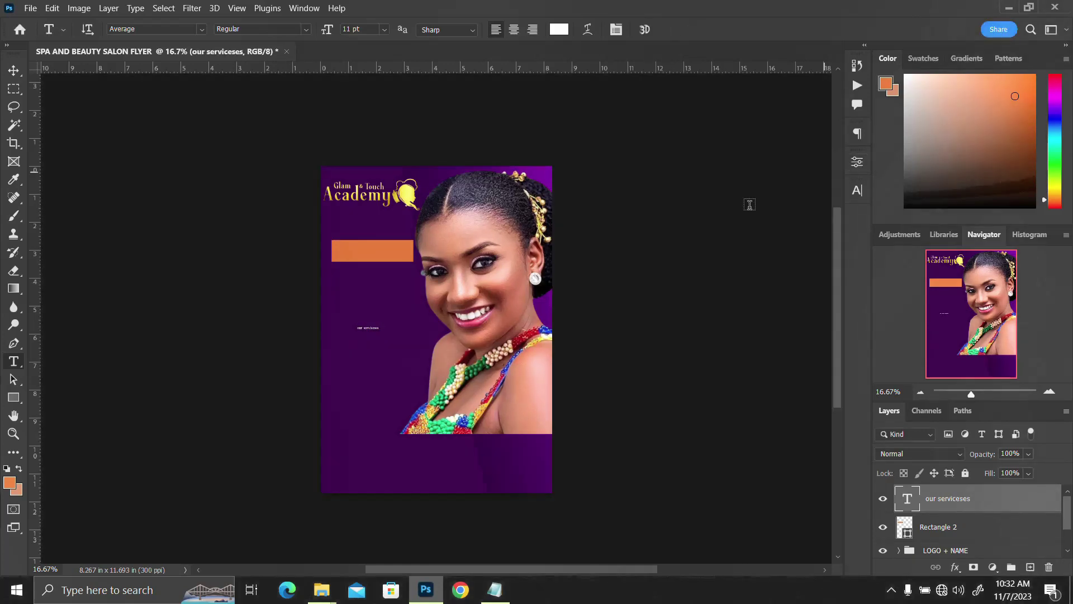
# Enlarge the text about 3.5 times and centre it horizontally and vertically on the orange rectangle.
pyautogui.hotkey('ctrl', 't')
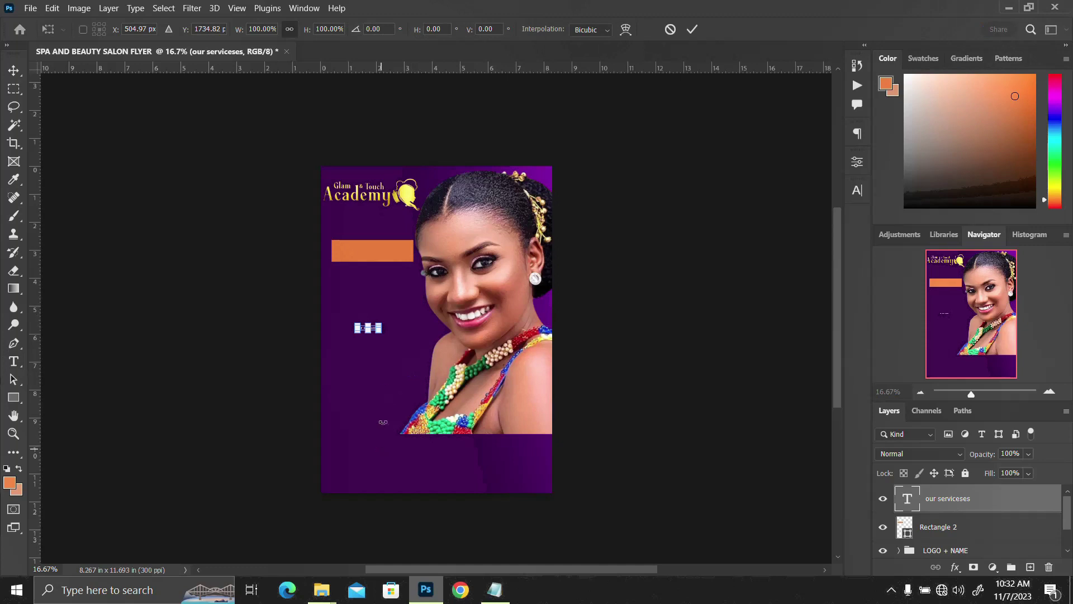
pyautogui.moveTo(382, 334); pyautogui.dragTo(403, 352)
pyautogui.press('Return')
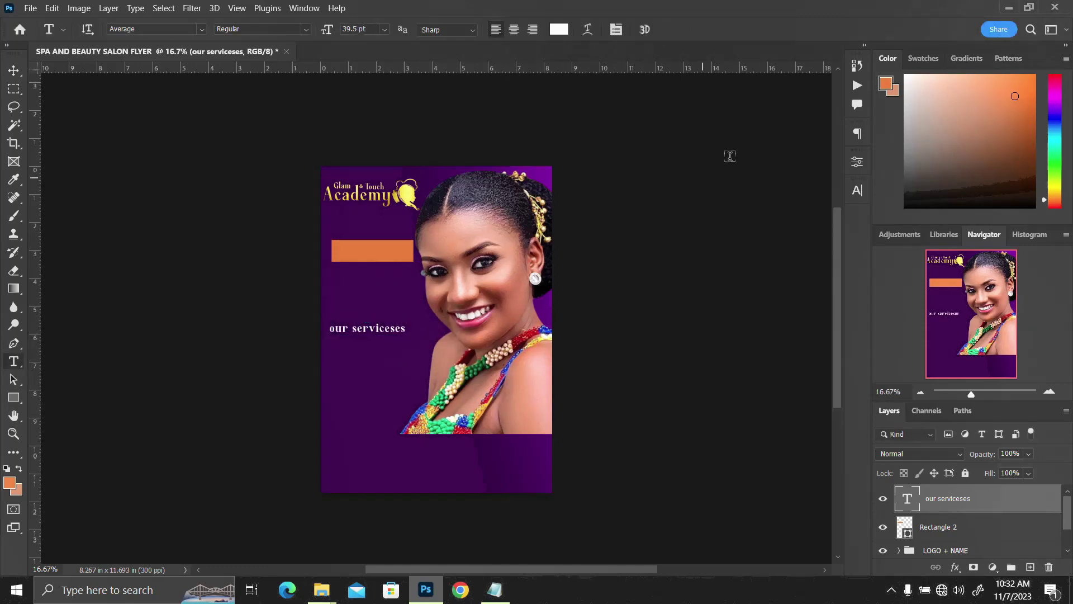
pyautogui.keyDown('ctrl'); pyautogui.click(911, 531); pyautogui.keyUp('ctrl')
pyautogui.press('v')
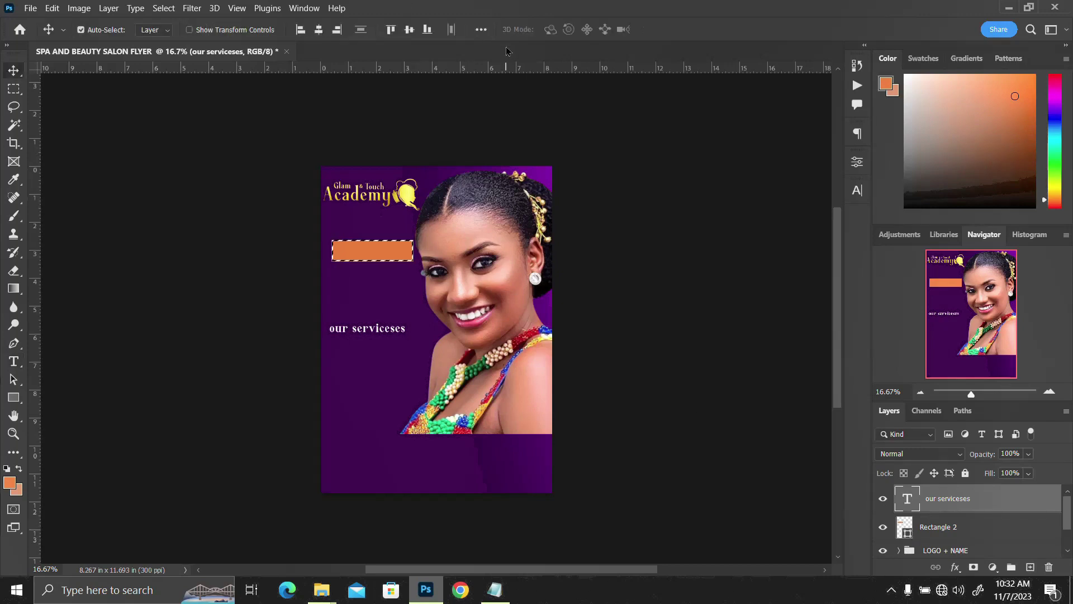
pyautogui.click(320, 30)
pyautogui.click(408, 30)
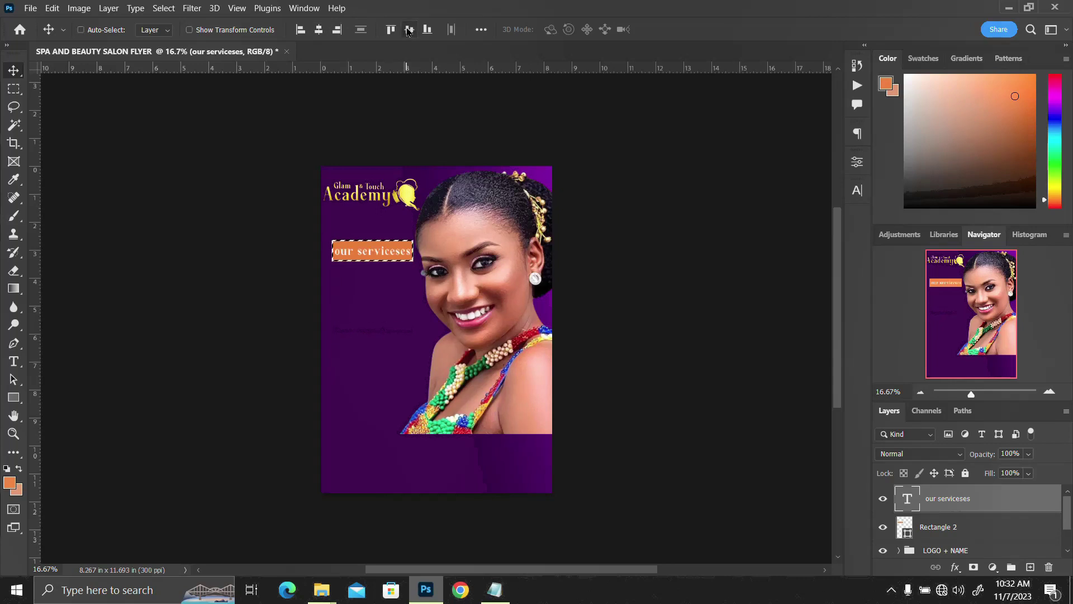
pyautogui.hotkey('ctrl', 'd')
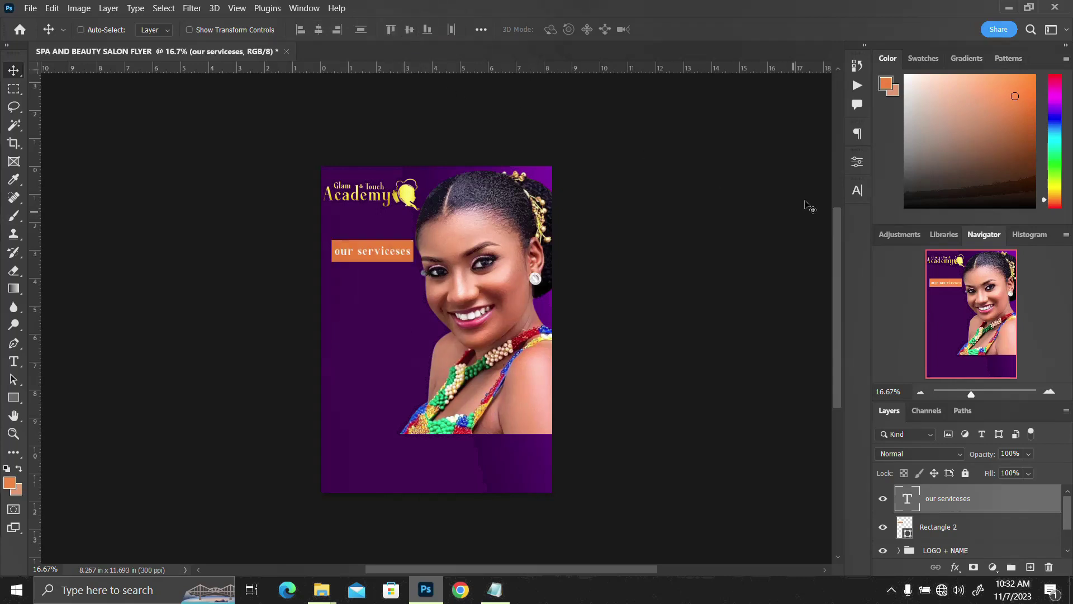
# Make the heading All Caps and set it in Montserrat SemiBold.
pyautogui.click(858, 191)
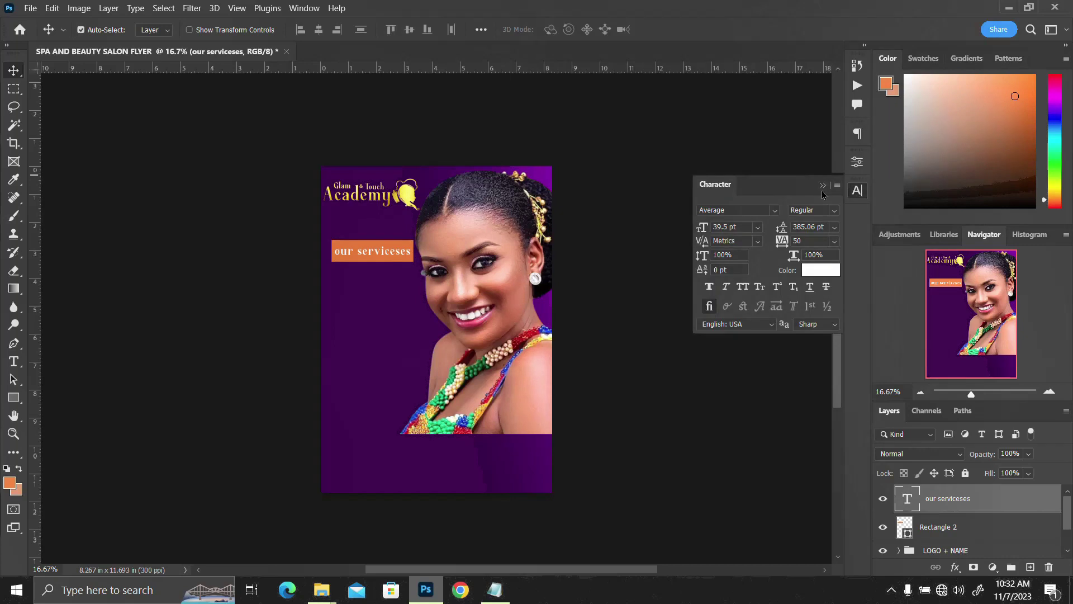
pyautogui.click(745, 287)
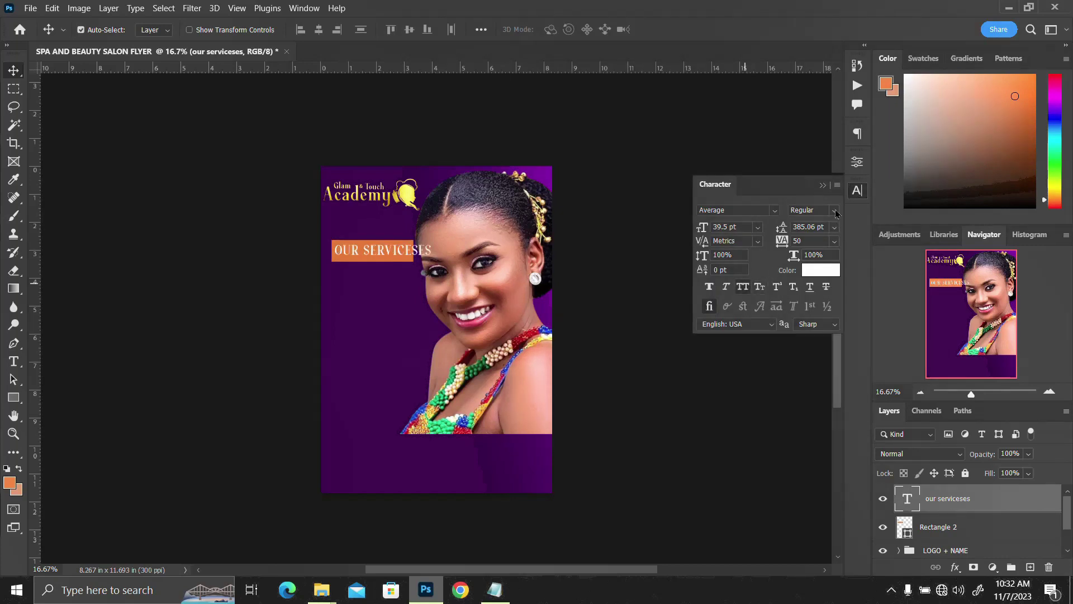
pyautogui.click(775, 211)
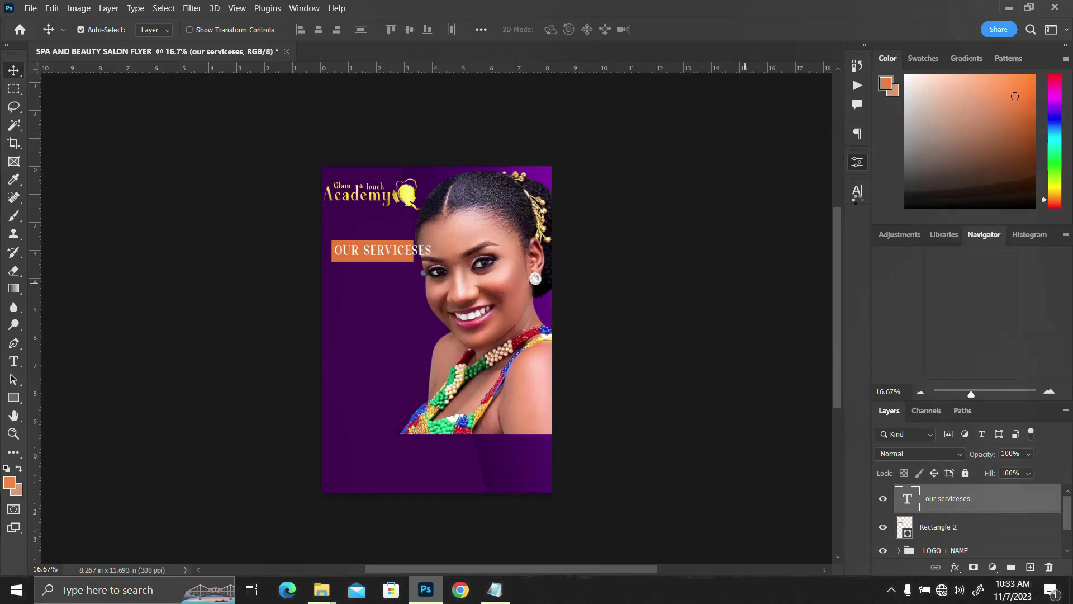
pyautogui.click(858, 196)
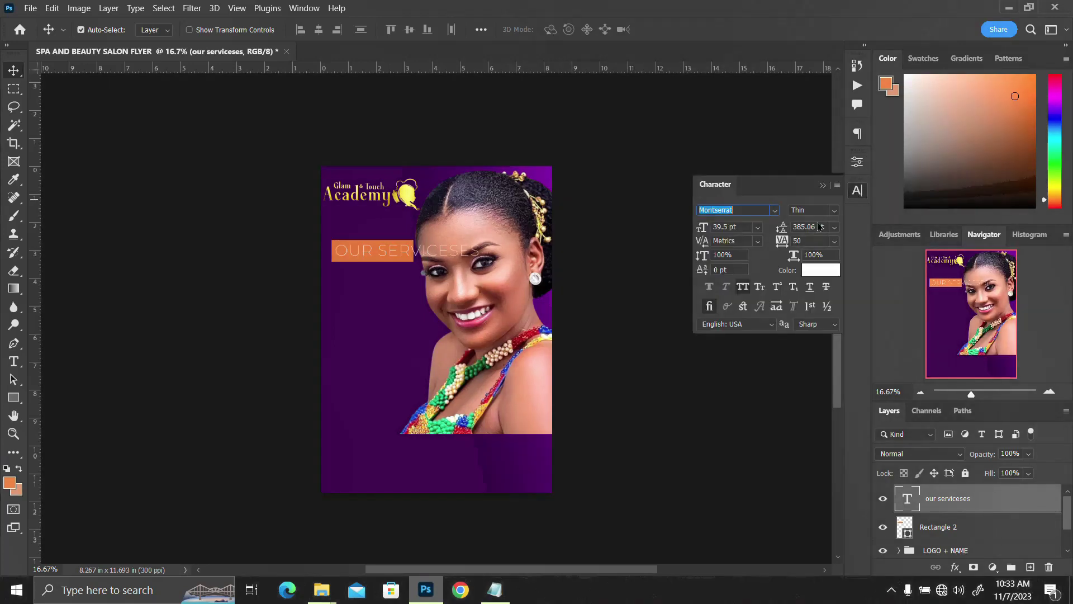
pyautogui.click(833, 213)
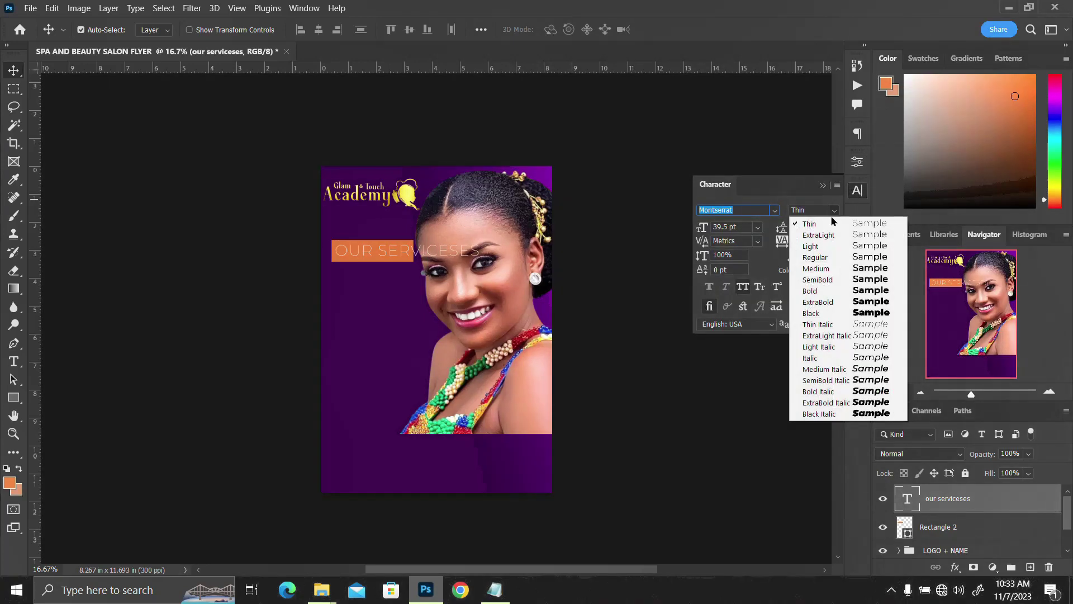
pyautogui.click(829, 280)
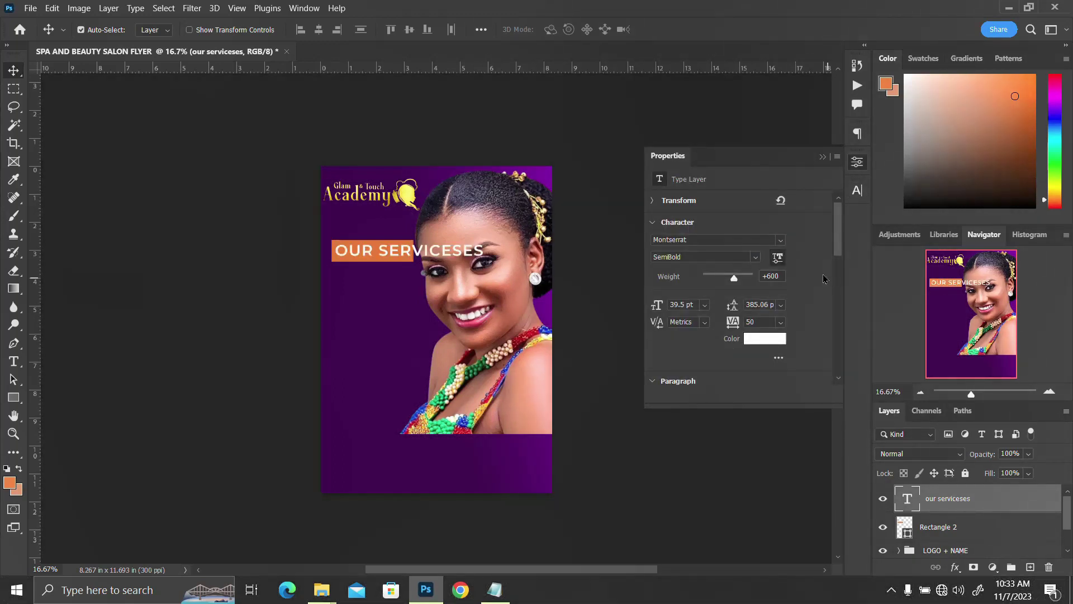
pyautogui.click(859, 165)
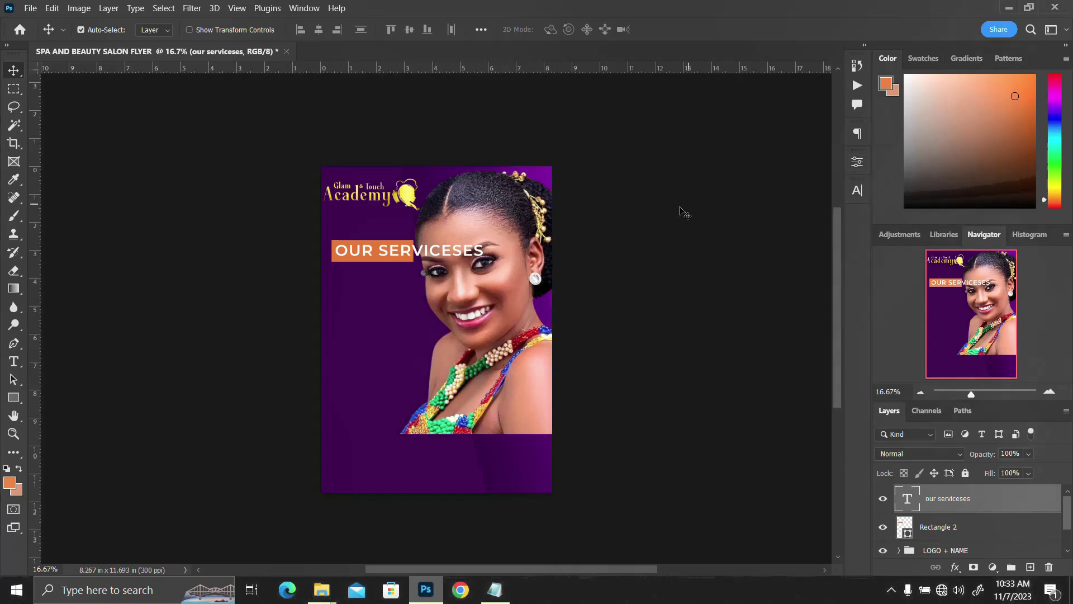
pyautogui.hotkey('ctrl', 't')
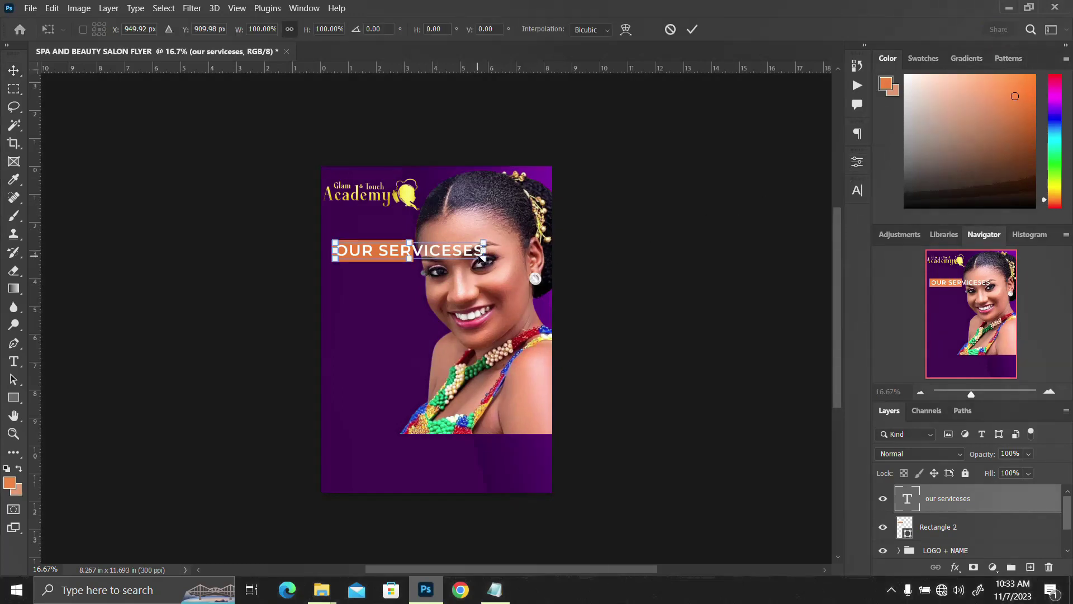
# Shrink the OUR SERVICESES heading text to about 56%.
pyautogui.moveTo(482, 256); pyautogui.dragTo(445, 272)
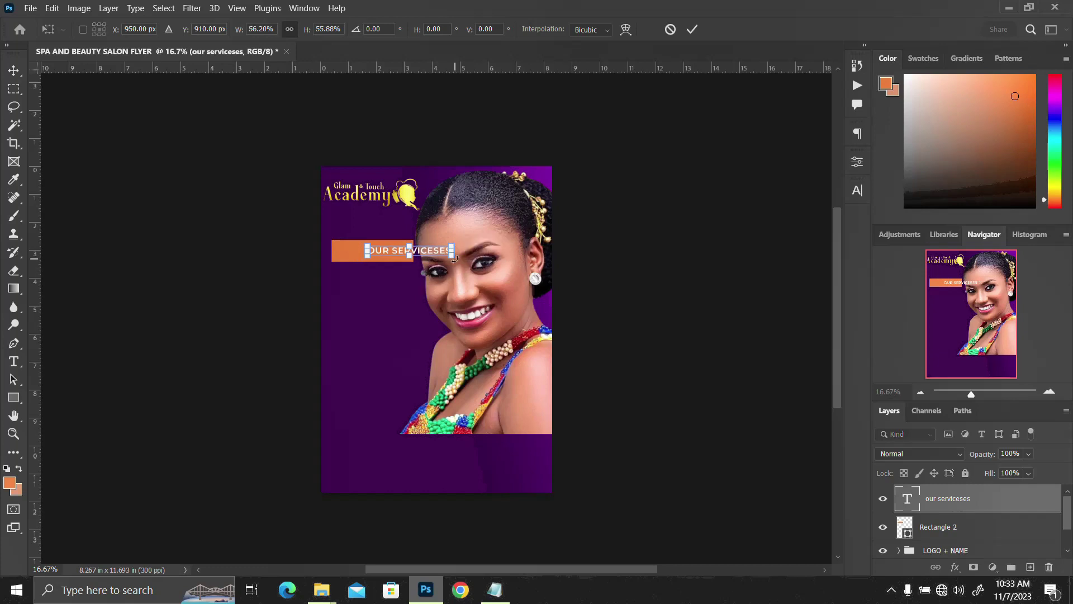
pyautogui.press('Return')
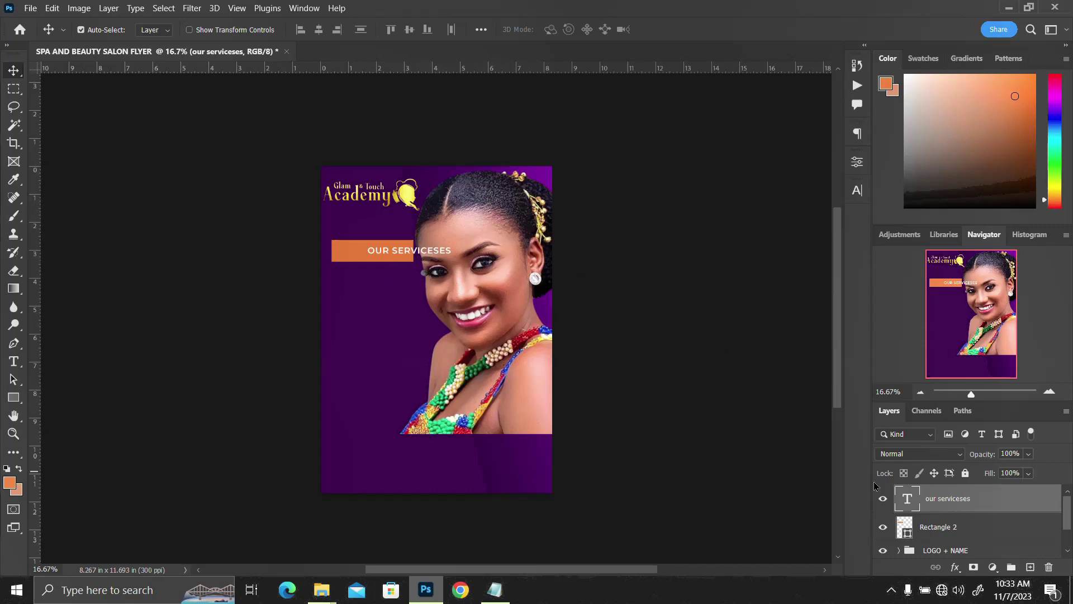
pyautogui.keyDown('ctrl'); pyautogui.click(904, 525); pyautogui.keyUp('ctrl')
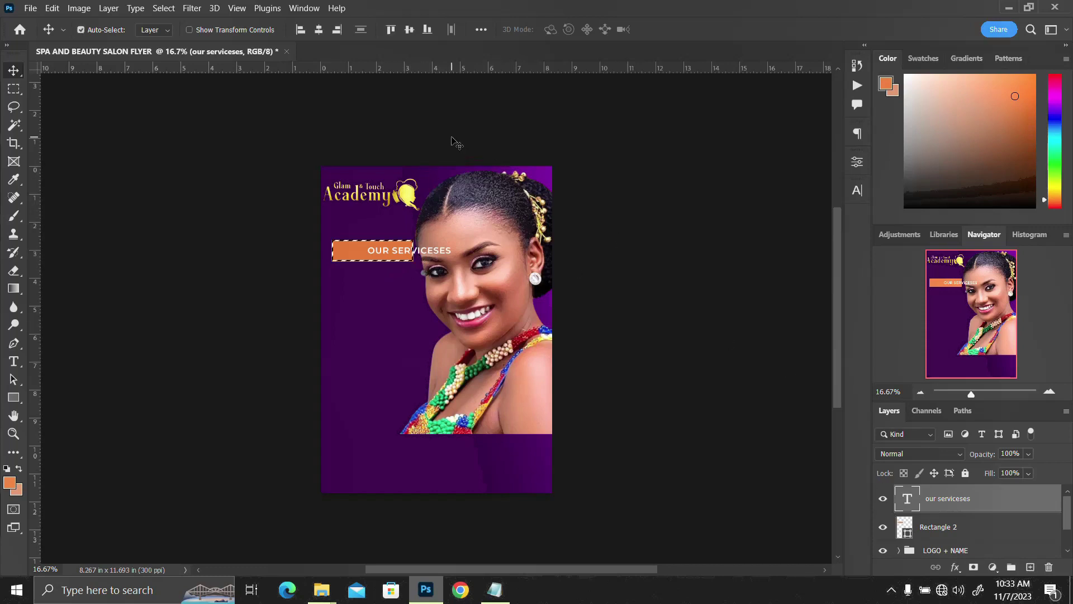
pyautogui.hotkey('ctrl', 'd')
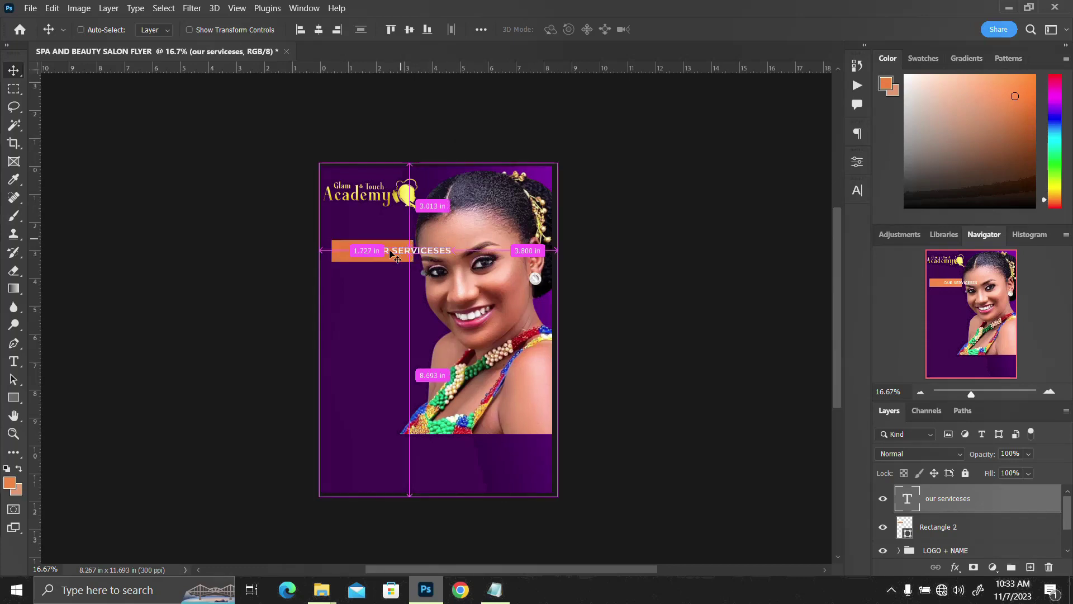
# Widen the orange bar to the right and centre the heading horizontally on it.
pyautogui.click(394, 249)
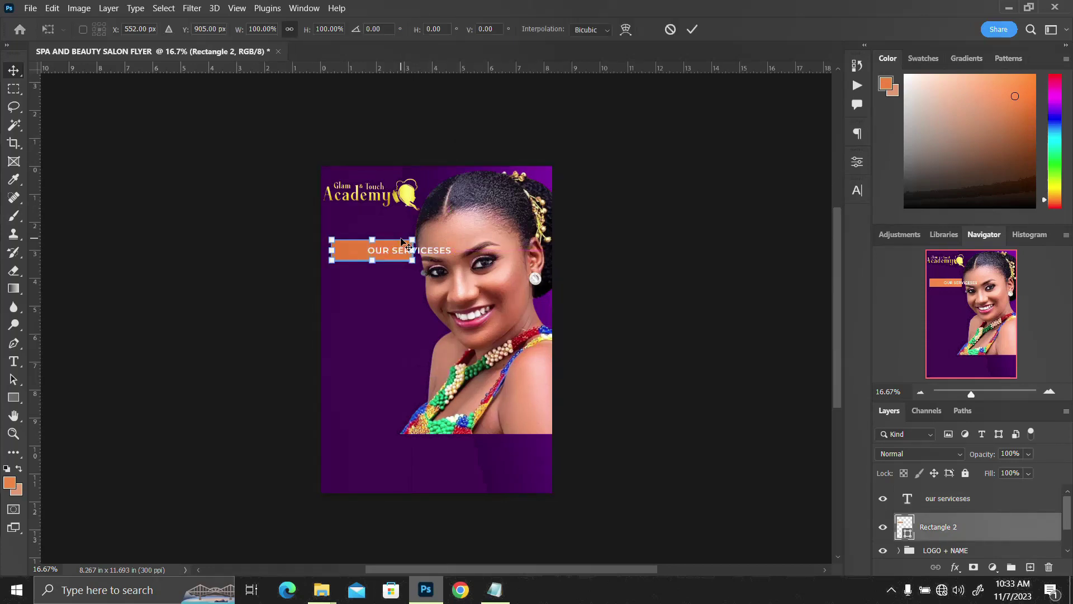
pyautogui.hotkey('ctrl', 't')
pyautogui.moveTo(442, 256); pyautogui.dragTo(458, 262)
pyautogui.press('Return')
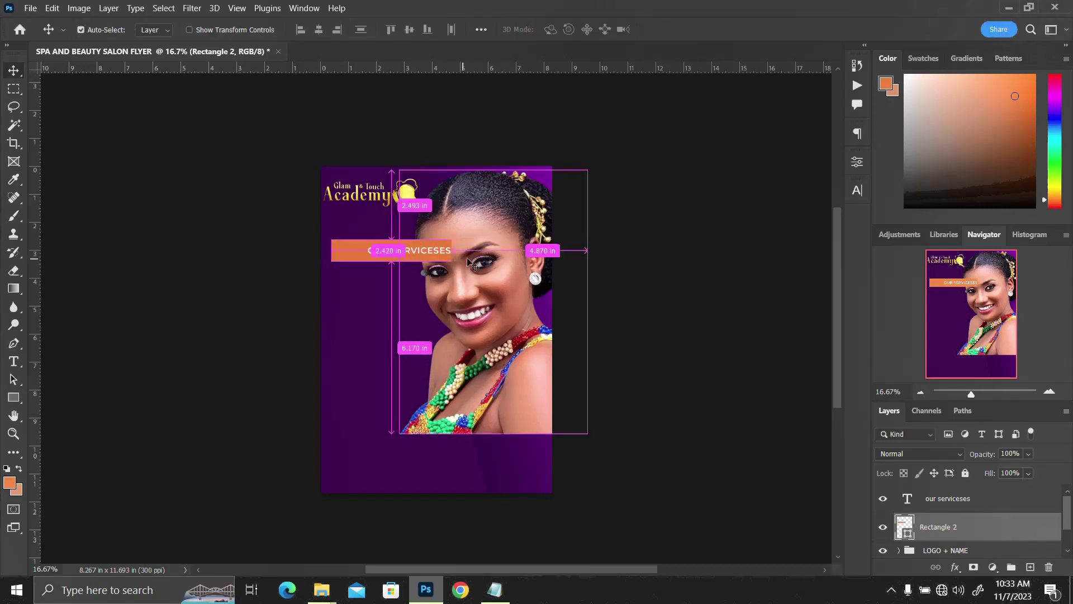
pyautogui.click(918, 503)
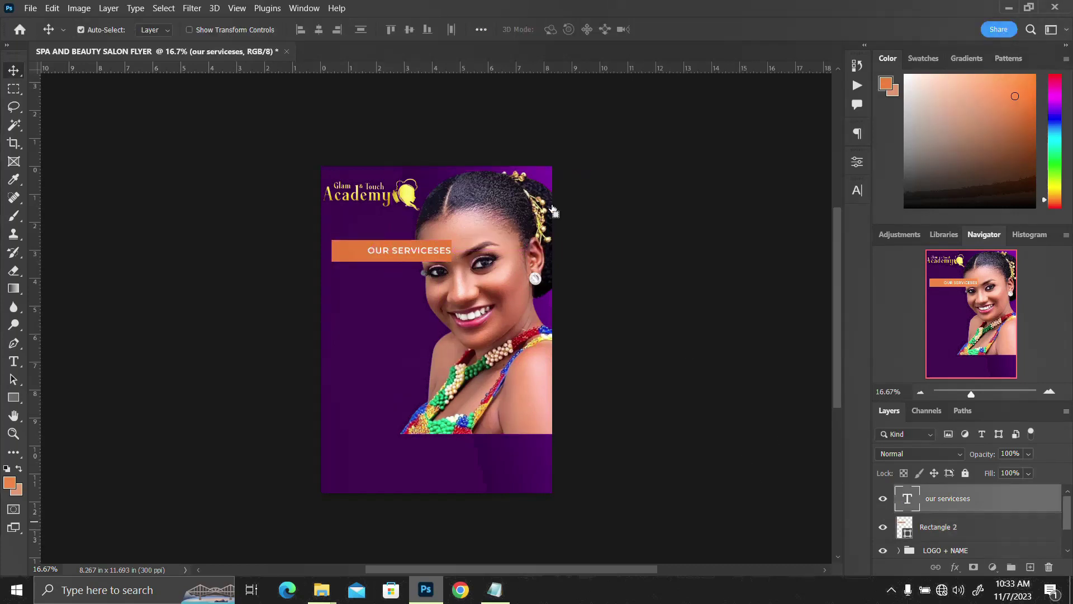
pyautogui.click(319, 31)
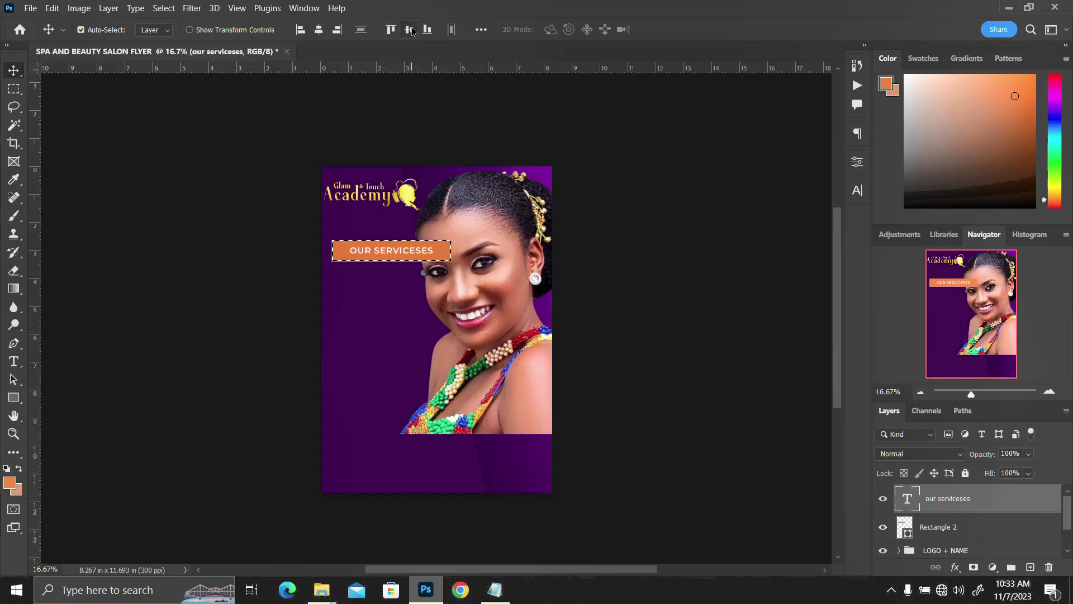
pyautogui.hotkey('ctrl', 'd')
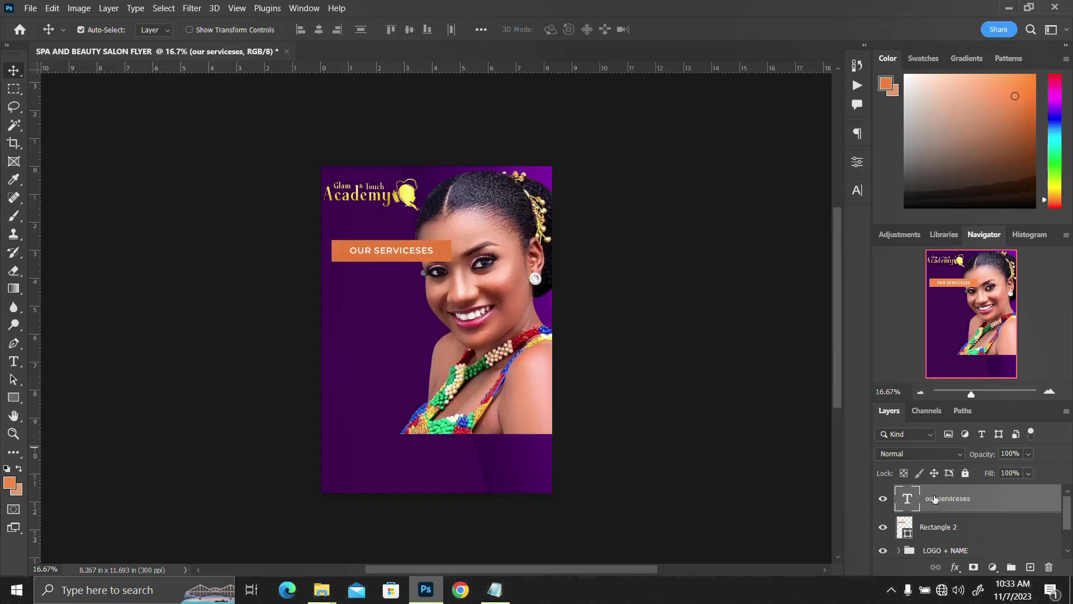
# Narrow the orange bar from the right and nudge the heading slightly left.
pyautogui.click(932, 523)
pyautogui.hotkey('ctrl', 't')
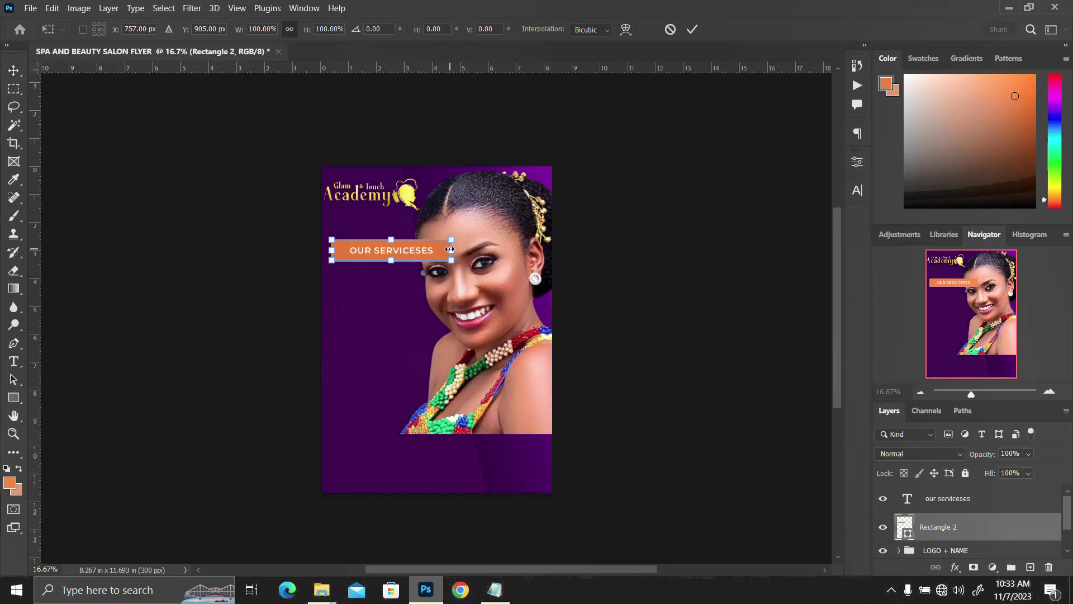
pyautogui.moveTo(448, 250); pyautogui.dragTo(433, 254)
pyautogui.press('Return')
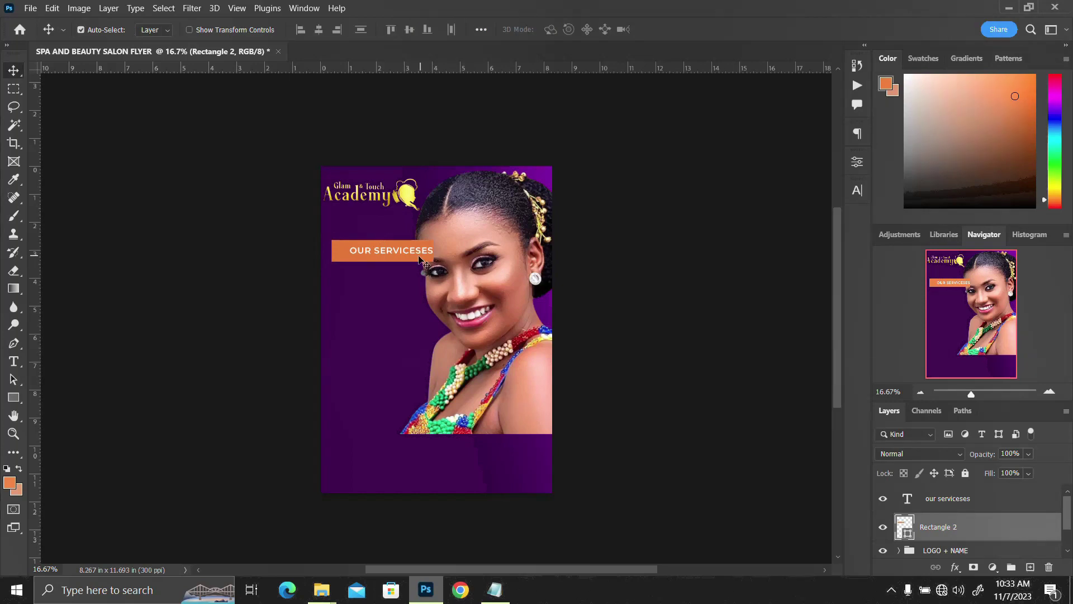
pyautogui.click(427, 253)
pyautogui.hotkey('shift', 'Left')
pyautogui.hotkey('shift', 'Left')
pyautogui.hotkey('shift', 'Left')
pyautogui.hotkey('shift', 'Left')
pyautogui.hotkey('shift', 'Left')
pyautogui.hotkey('shift', 'Left')
pyautogui.hotkey('shift', 'Left')
pyautogui.hotkey('shift', 'Left')
pyautogui.hotkey('shift', 'Left')
pyautogui.hotkey('shift', 'Left')
pyautogui.hotkey('shift', 'Left')
pyautogui.hotkey('shift', 'Left')
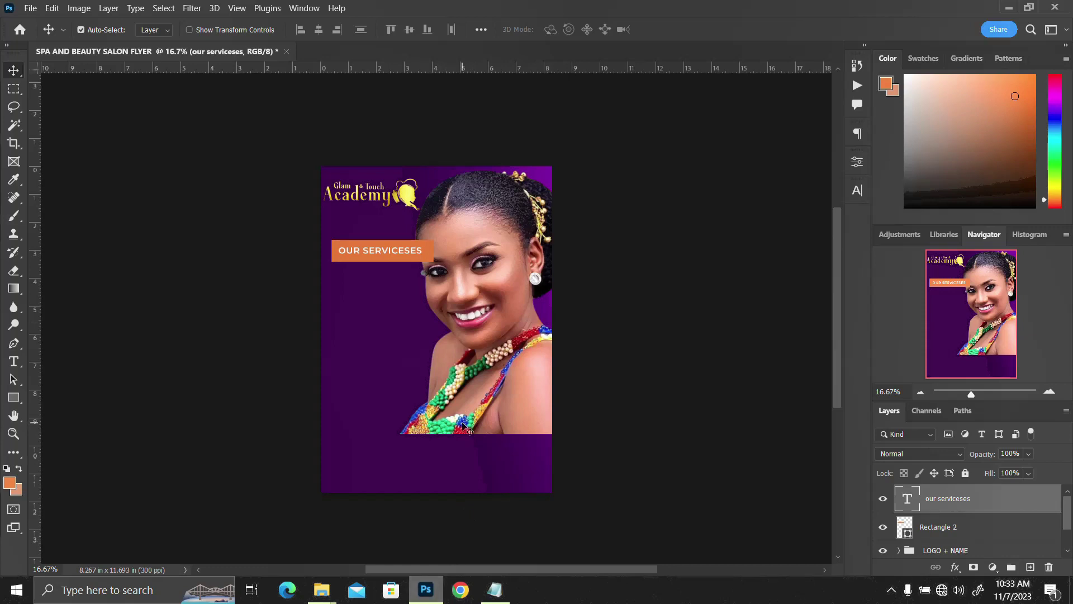
# Move the heading and bar together lower and left, then select the services list in Notepad.
pyautogui.keyDown('shift'); pyautogui.click(933, 527); pyautogui.keyUp('shift')
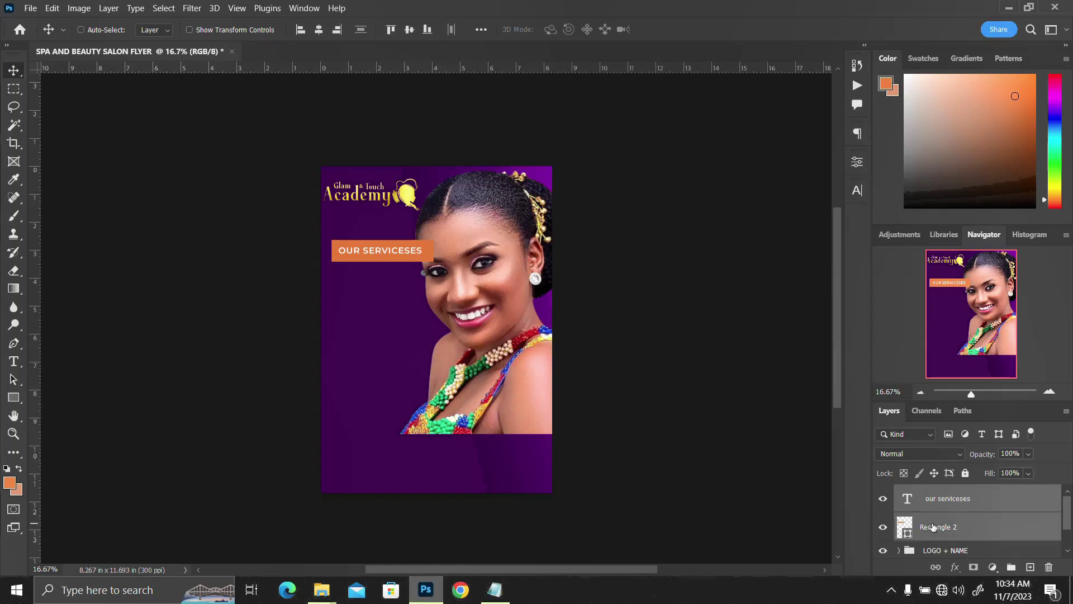
pyautogui.hotkey('ctrl', 't')
pyautogui.moveTo(405, 251); pyautogui.dragTo(421, 297)
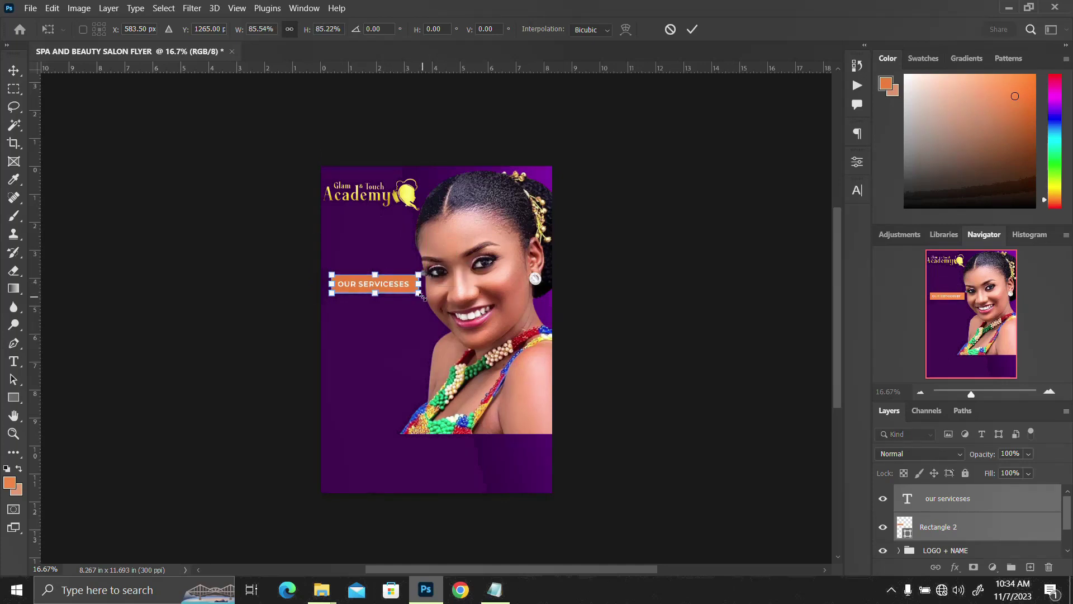
pyautogui.press('Return')
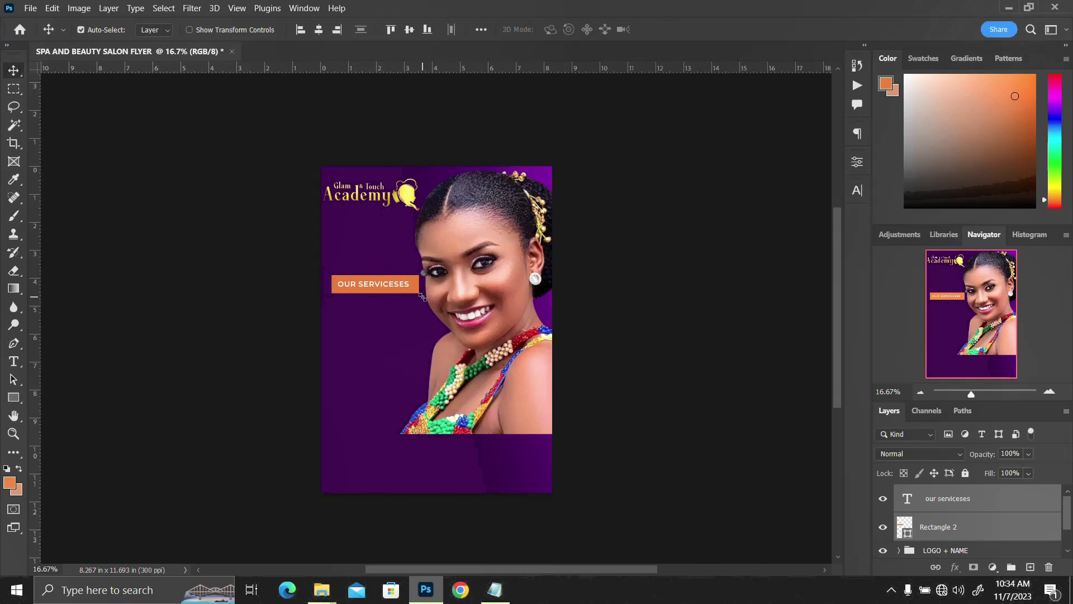
pyautogui.click(495, 589)
pyautogui.moveTo(82, 256); pyautogui.dragTo(148, 349)
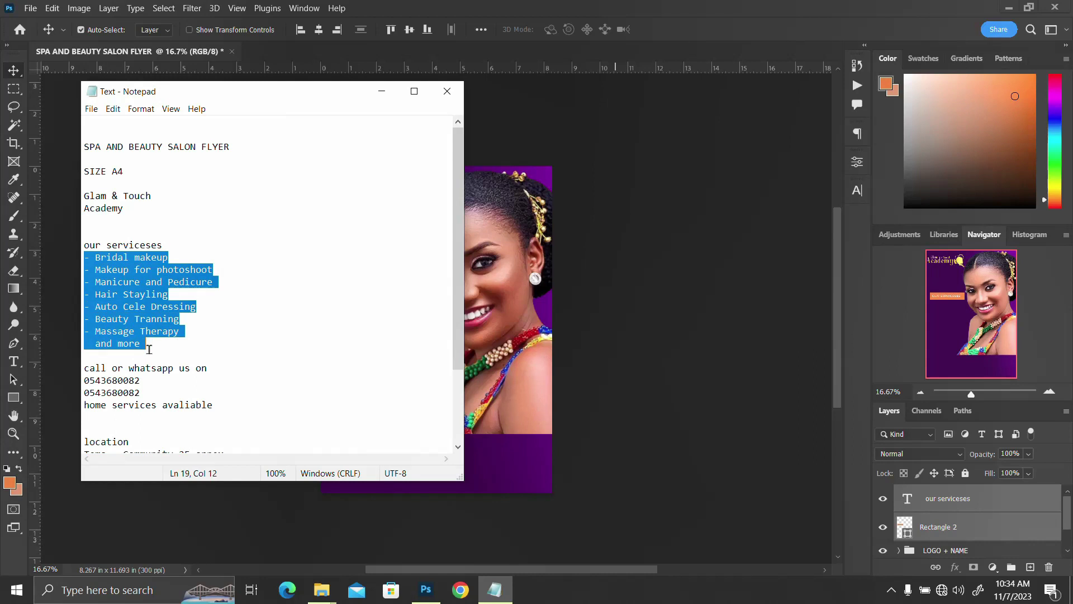
# Paste the services list as a new text layer below the heading.
pyautogui.click(438, 596)
pyautogui.press('t')
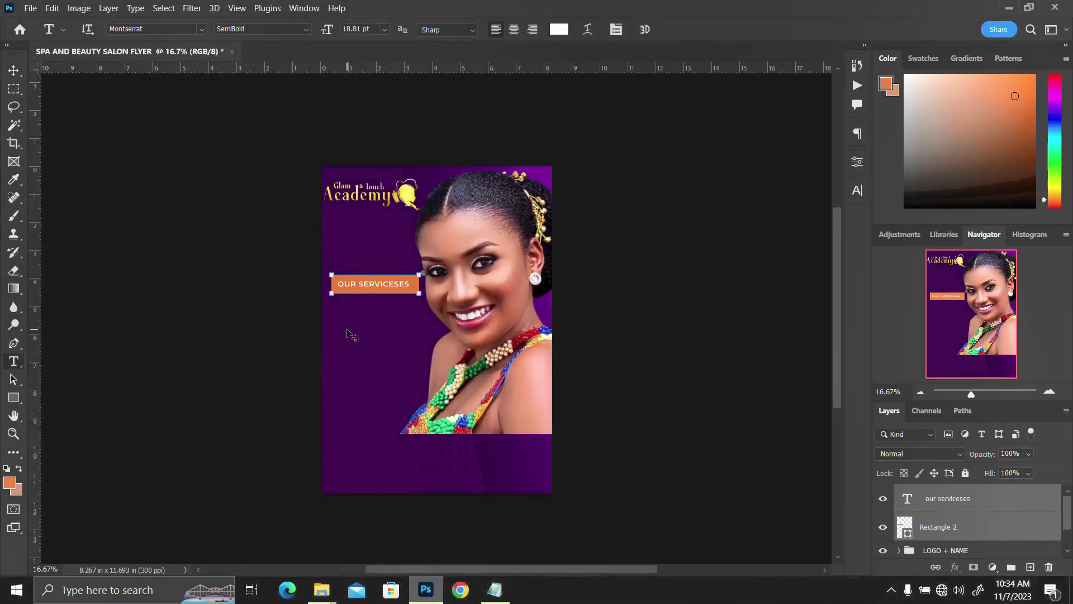
pyautogui.click(346, 329)
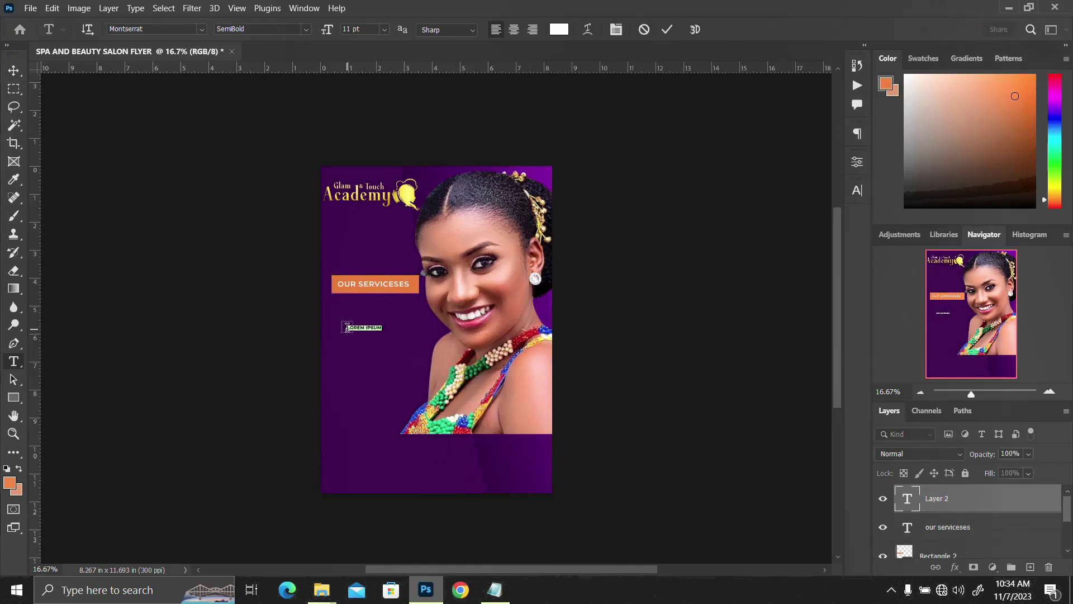
pyautogui.hotkey('ctrl', 'v')
pyautogui.hotkey('ctrl', 'Return')
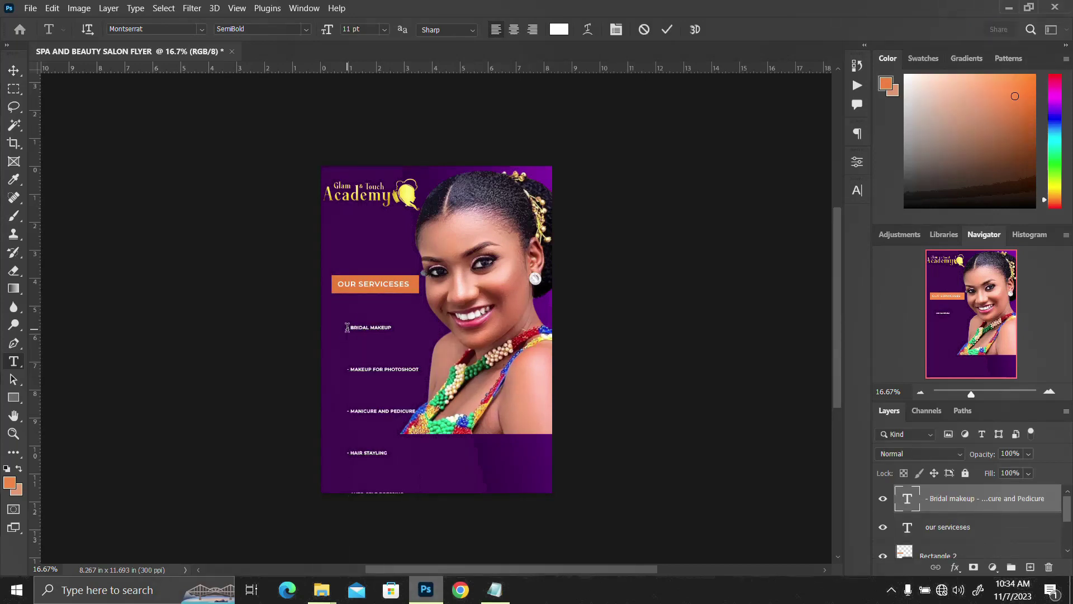
# Adjust the list's line spacing, trying 50 pt and settling on 28 pt.
pyautogui.click(857, 190)
pyautogui.click(805, 227)
pyautogui.write('102')
pyautogui.press('Return')
pyautogui.scroll(-7, 805, 227)
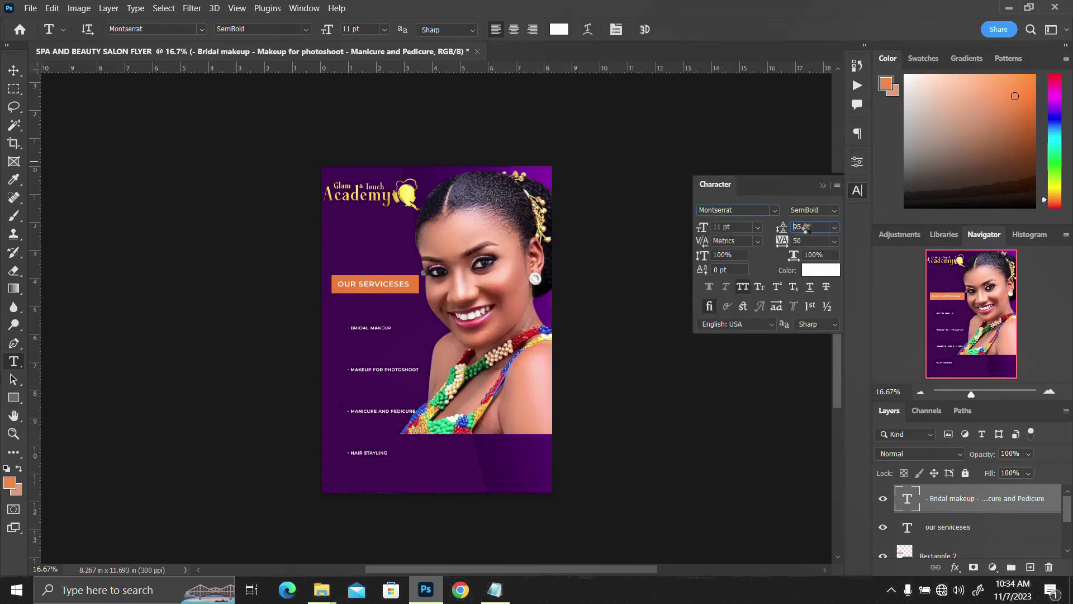
pyautogui.scroll(-4, 805, 227)
pyautogui.write('50')
pyautogui.press('Return')
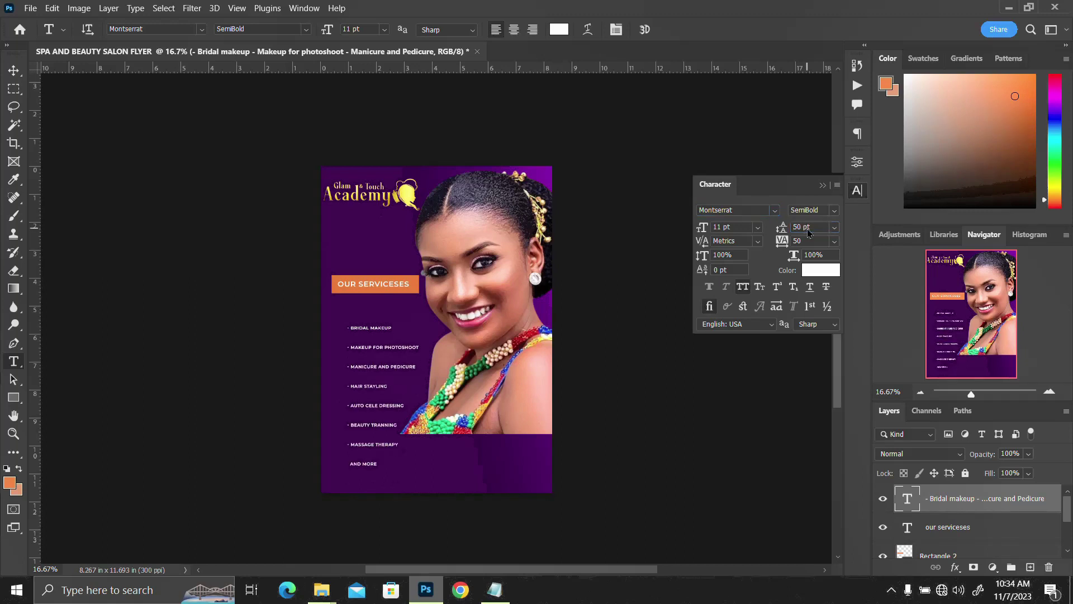
pyautogui.click(800, 228)
pyautogui.write('28')
pyautogui.press('Return')
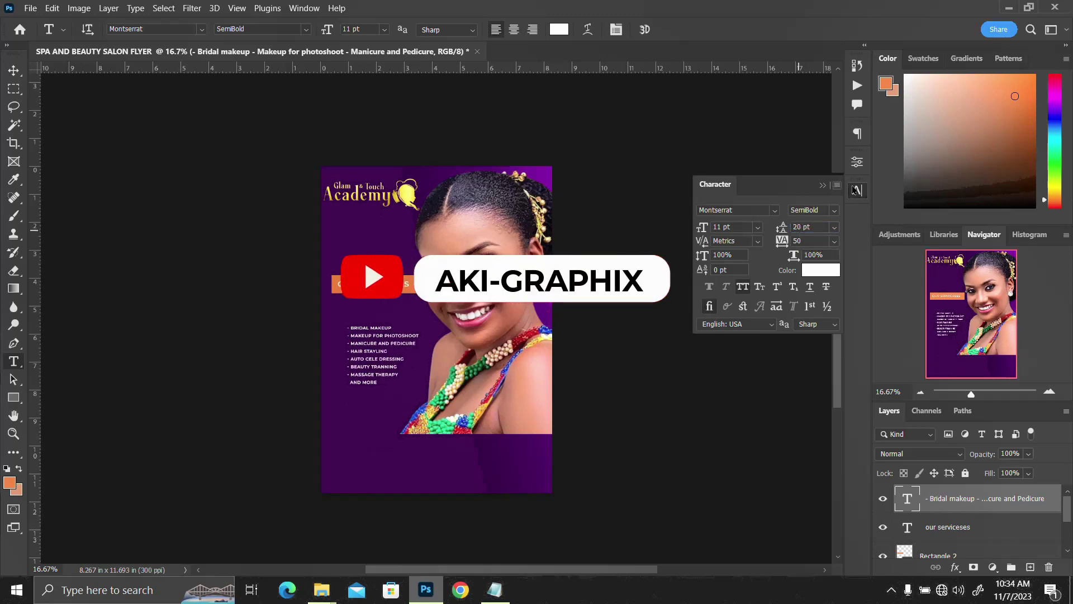
pyautogui.click(857, 190)
# Enlarge the services list to about 147% and nudge it up slightly.
pyautogui.hotkey('ctrl', 't')
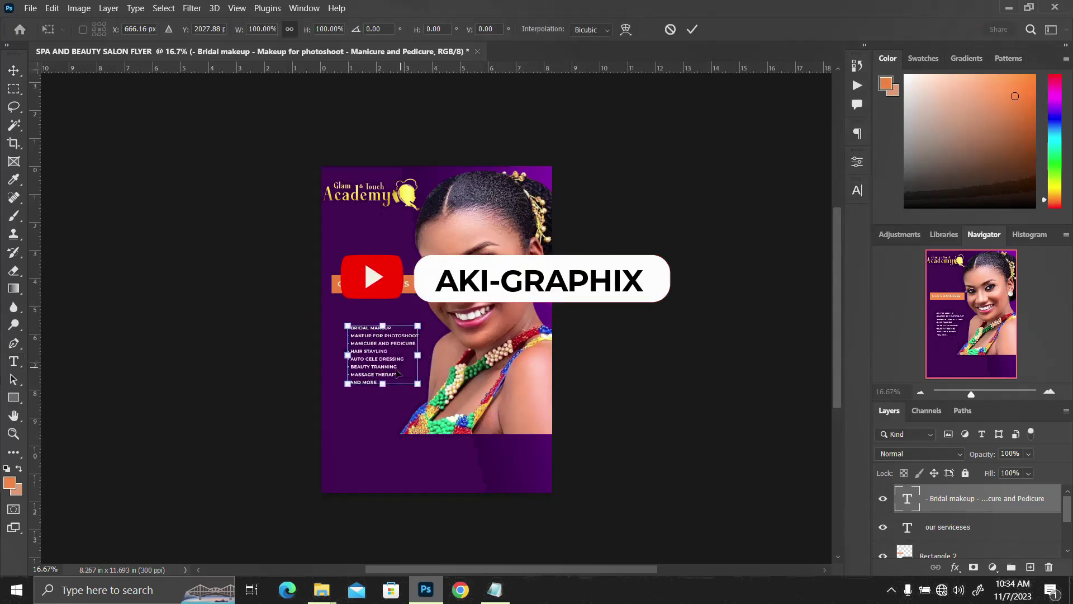
pyautogui.moveTo(417, 383); pyautogui.dragTo(440, 396)
pyautogui.press('Return')
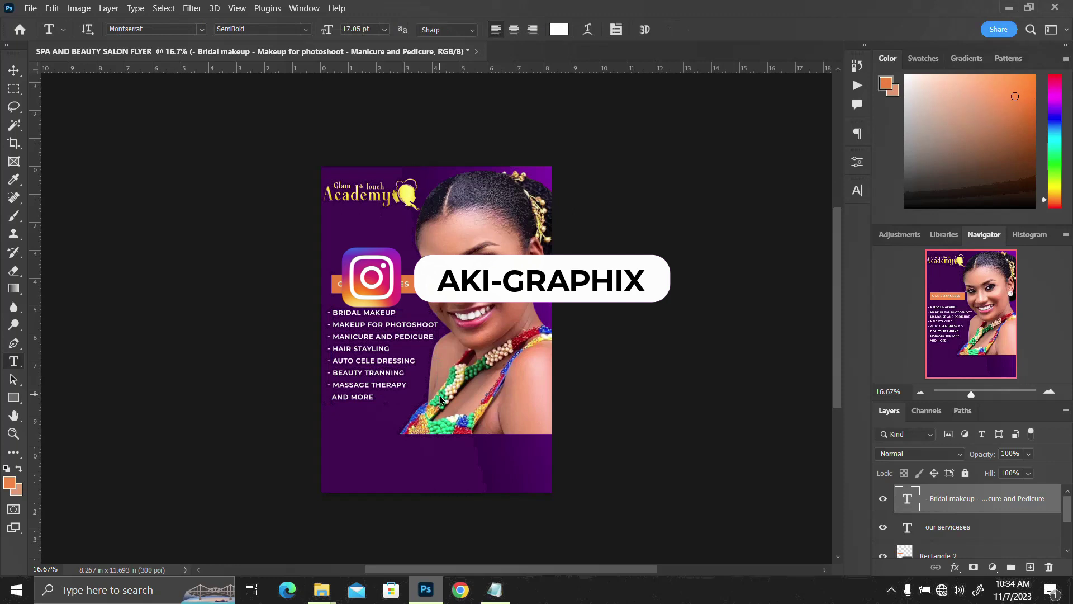
pyautogui.press('v')
pyautogui.moveTo(440, 399); pyautogui.dragTo(440, 394)
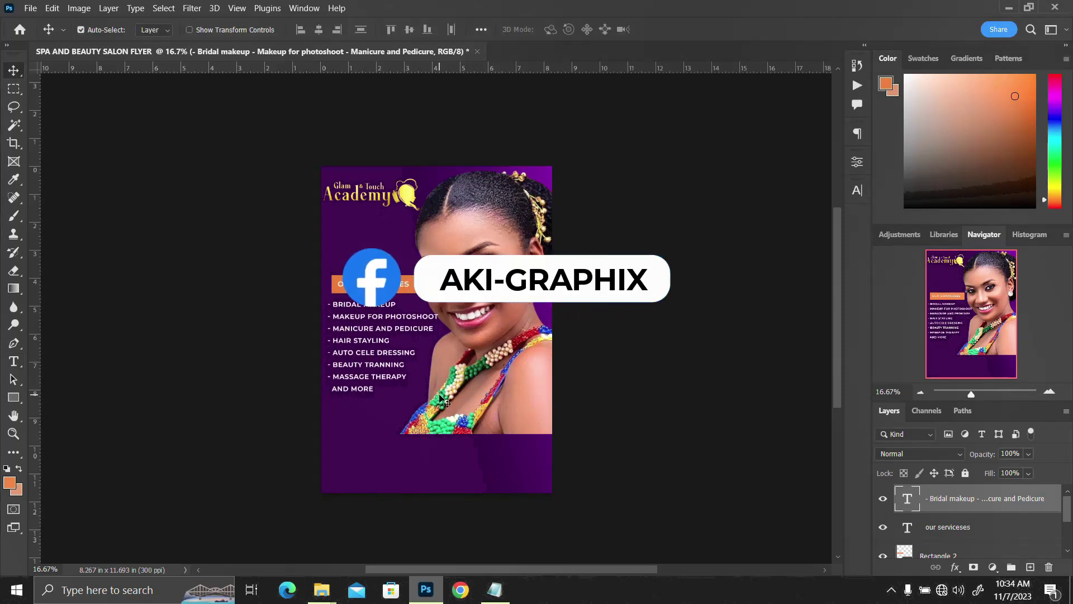
# Tighten the services list's line spacing to 25 pt.
pyautogui.click(857, 192)
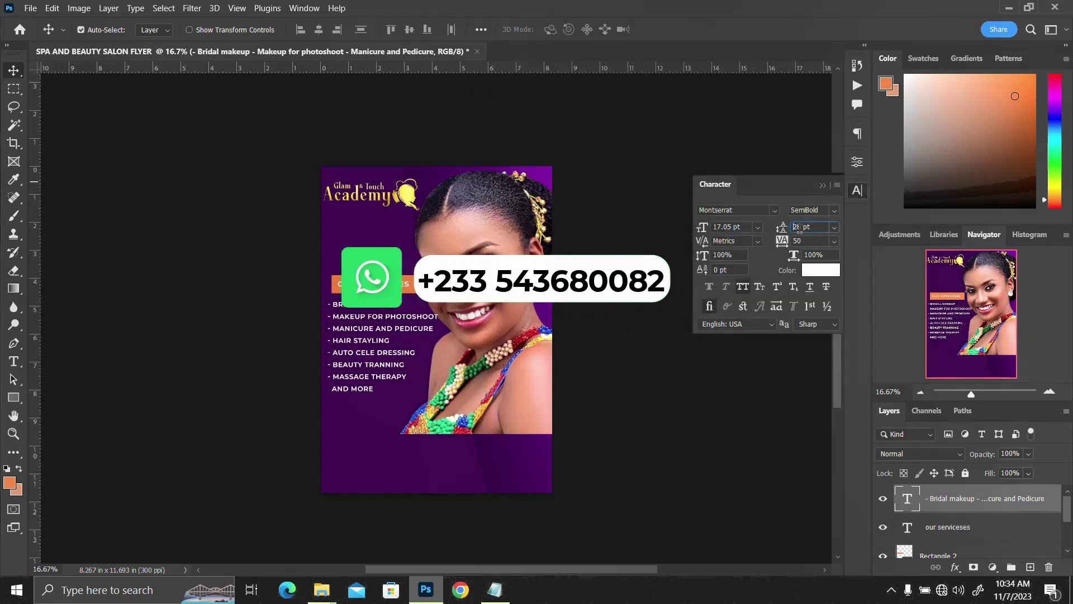
pyautogui.write('2')
pyautogui.press('Return')
pyautogui.press('Down')
pyautogui.press('Down')
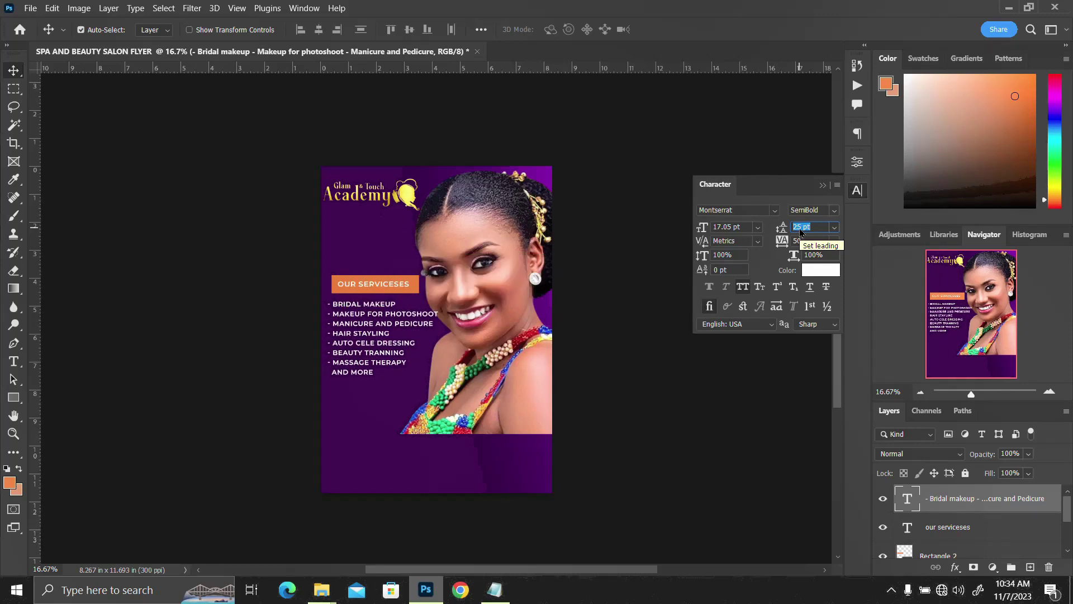
pyautogui.click(807, 226)
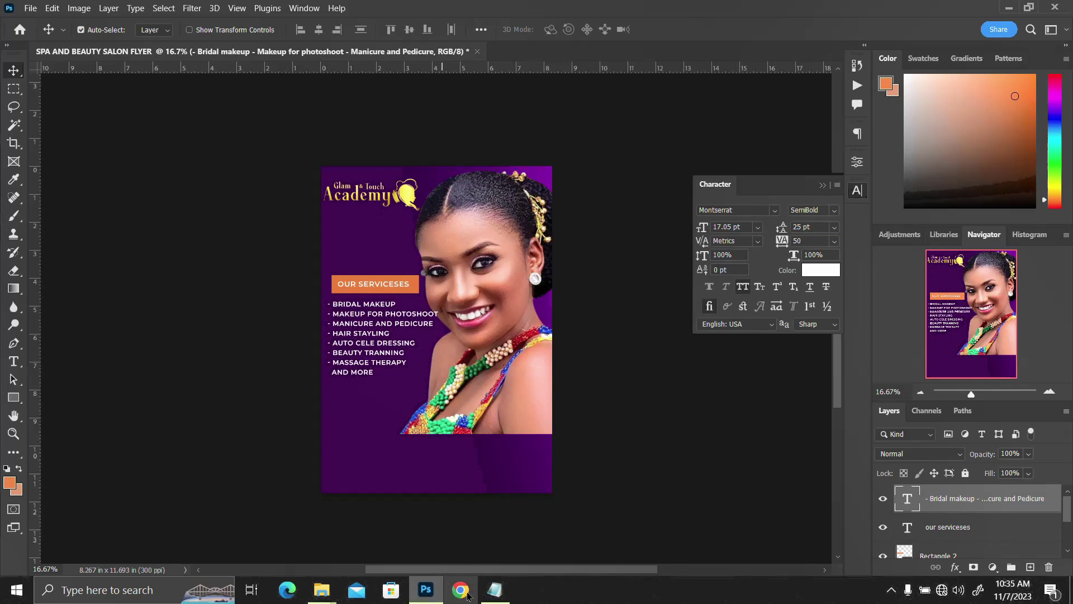
# Place the gold texture image from the SPA AND BEAUTY SALON FLYER folder onto the flyer.
pyautogui.moveTo(323, 595)
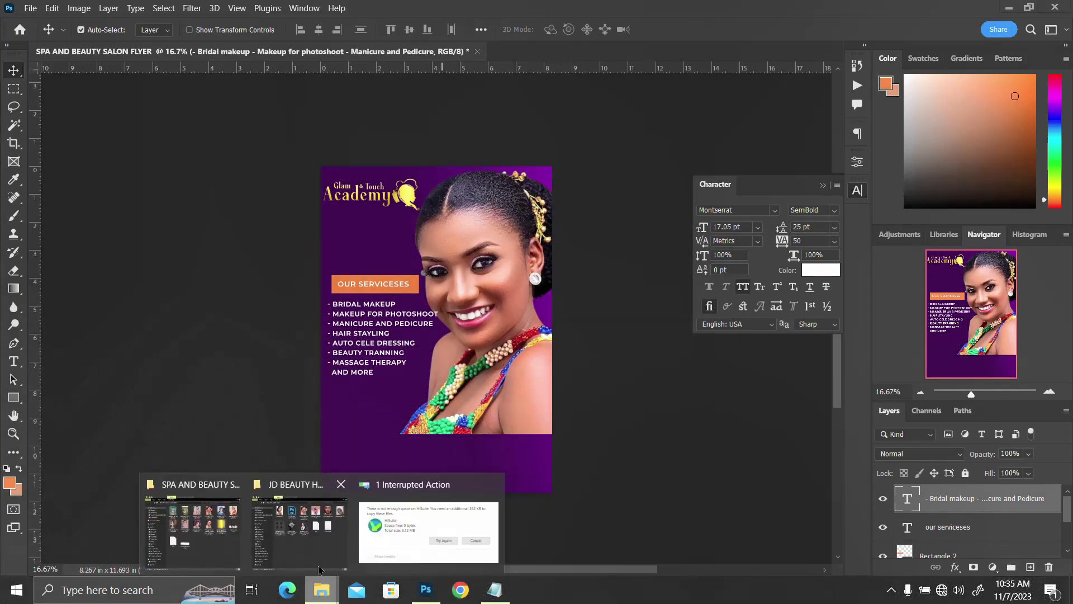
pyautogui.click(299, 527)
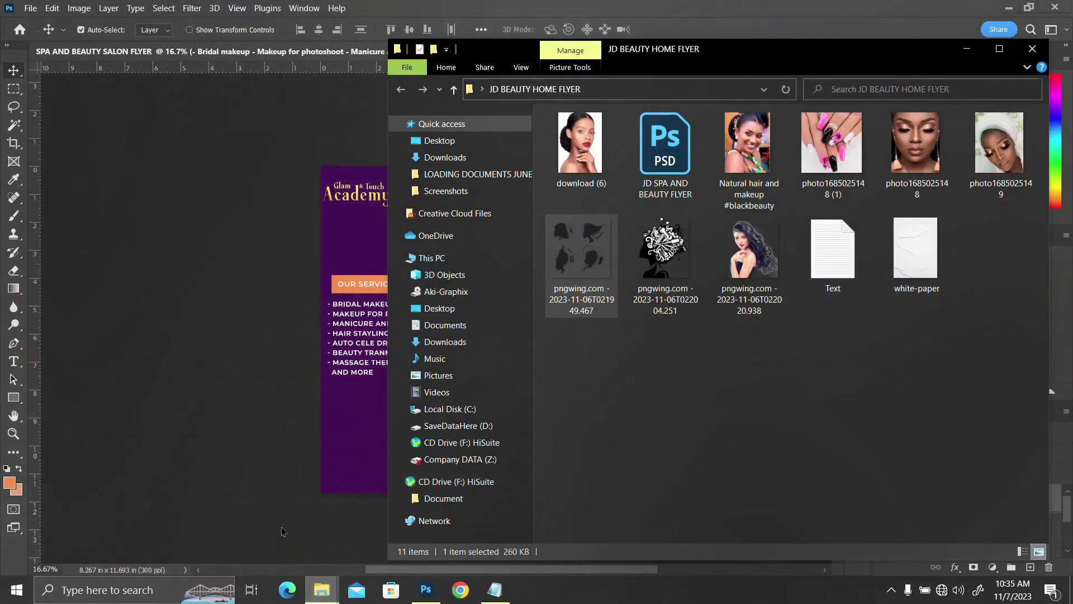
pyautogui.click(1033, 48)
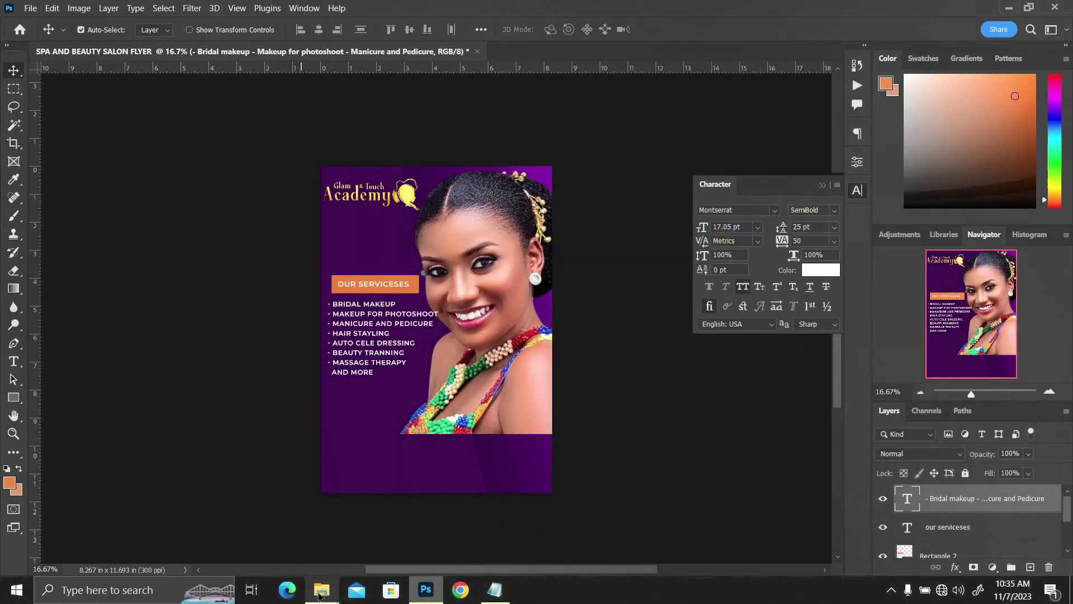
pyautogui.moveTo(322, 592)
pyautogui.click(244, 533)
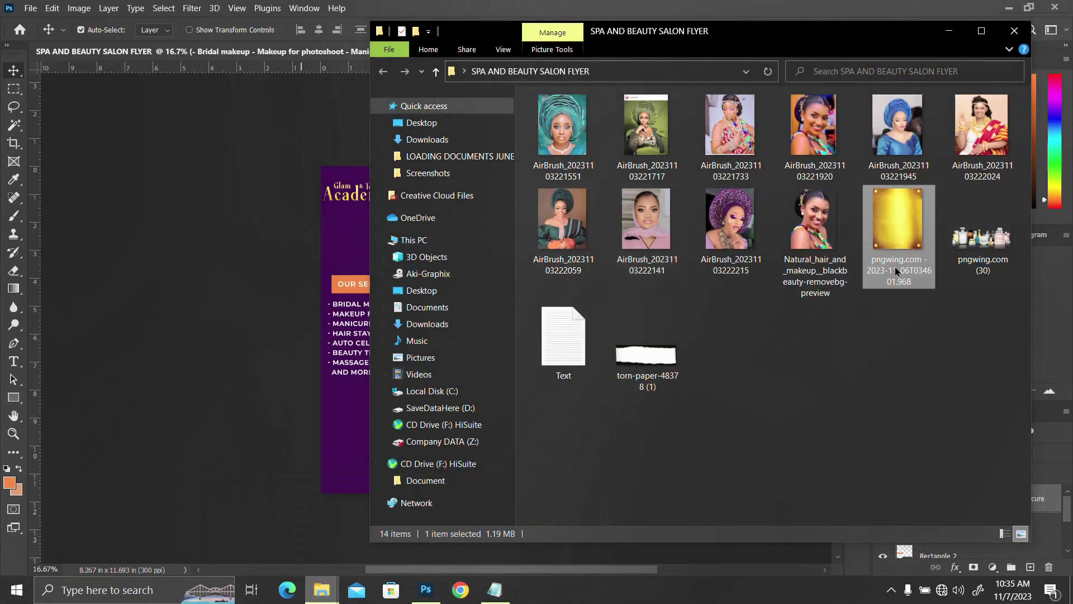
pyautogui.moveTo(912, 222); pyautogui.dragTo(358, 335)
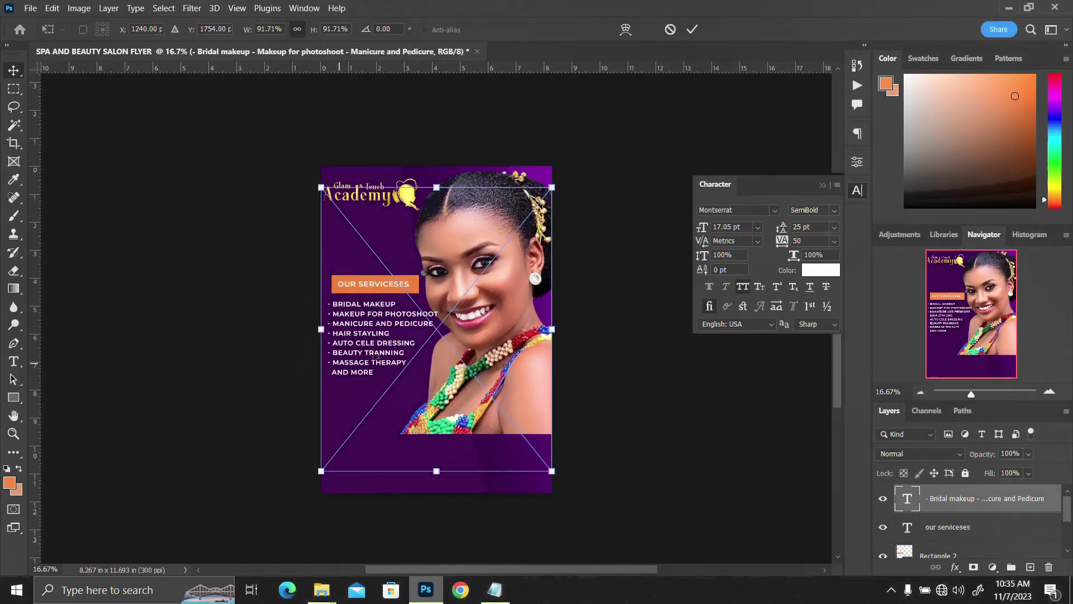
# Rotate and shrink the gold image over the services list and clip it to the text.
pyautogui.moveTo(581, 206); pyautogui.dragTo(506, 253)
pyautogui.moveTo(451, 304); pyautogui.dragTo(371, 301)
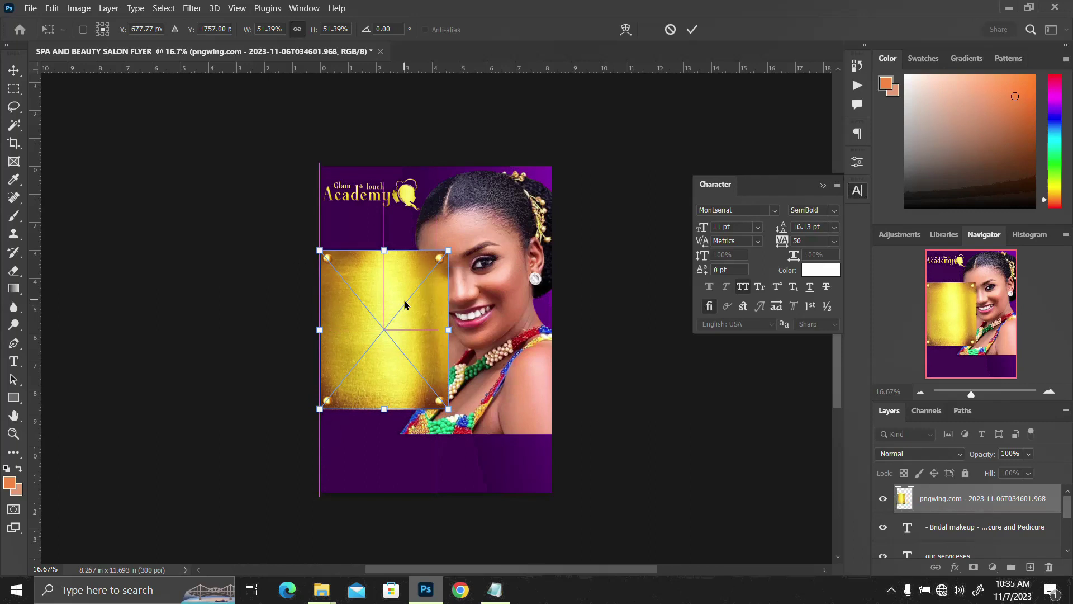
pyautogui.press('Return')
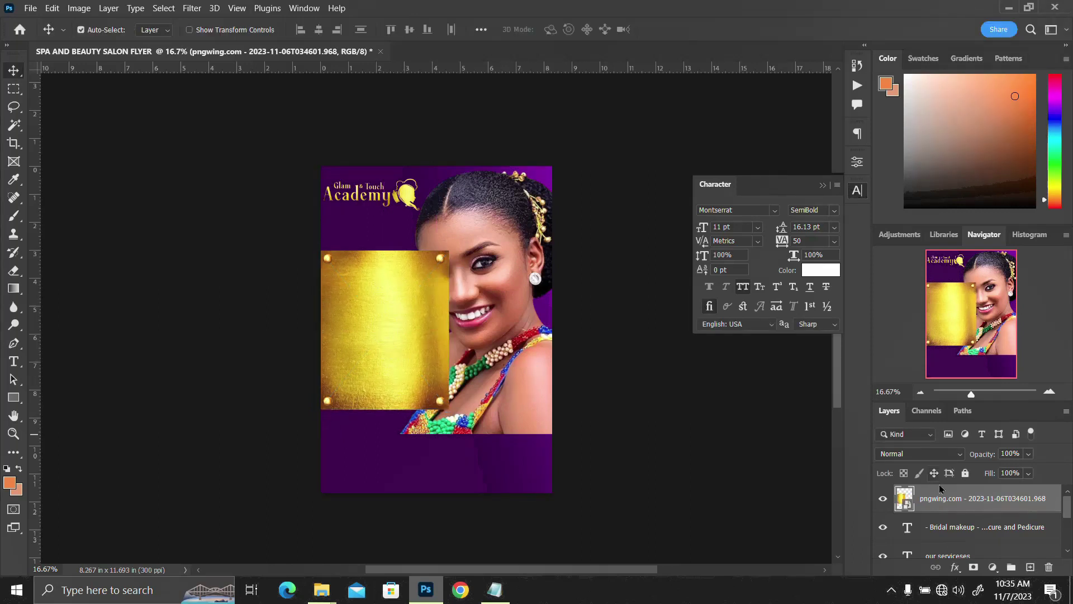
pyautogui.rightClick(949, 501)
pyautogui.click(810, 345)
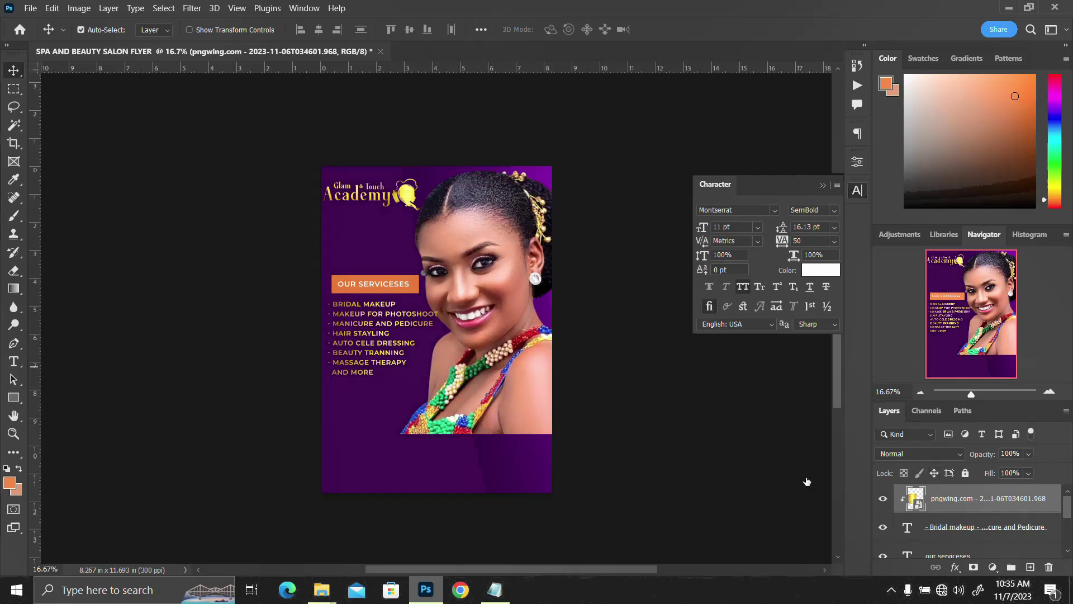
# Select the gold image and services text layers together.
pyautogui.click(864, 193)
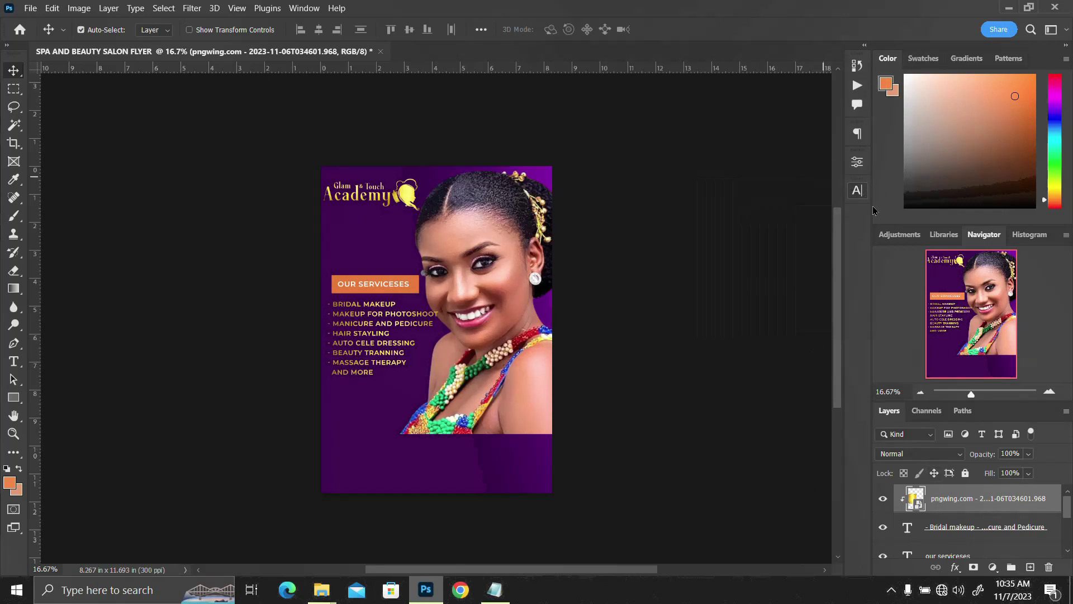
pyautogui.scroll(-2, 960, 541)
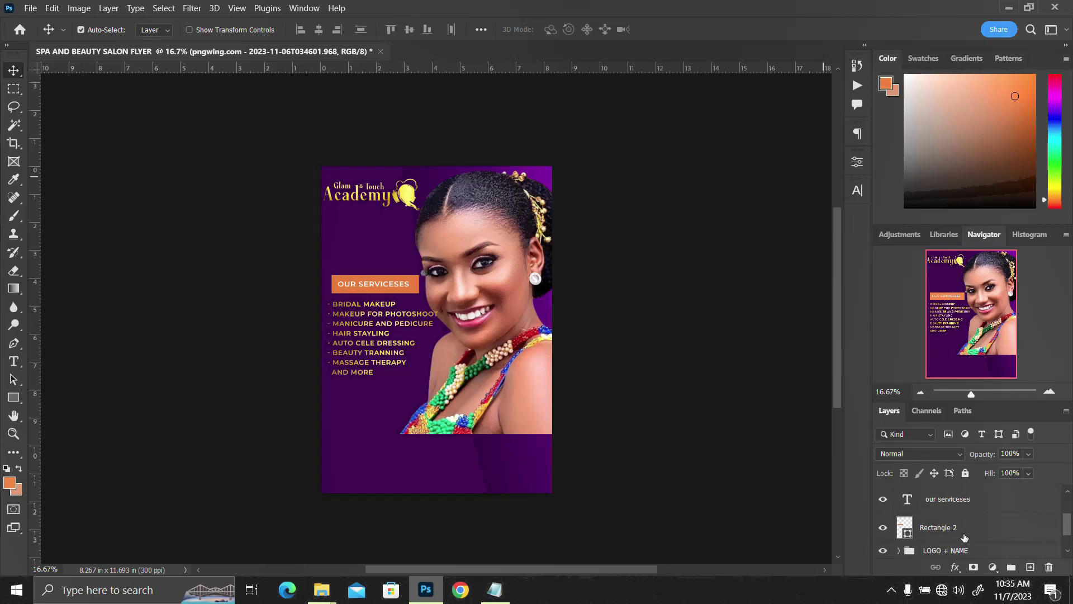
pyautogui.scroll(2, 954, 535)
pyautogui.keyDown('shift'); pyautogui.click(954, 528); pyautogui.keyUp('shift')
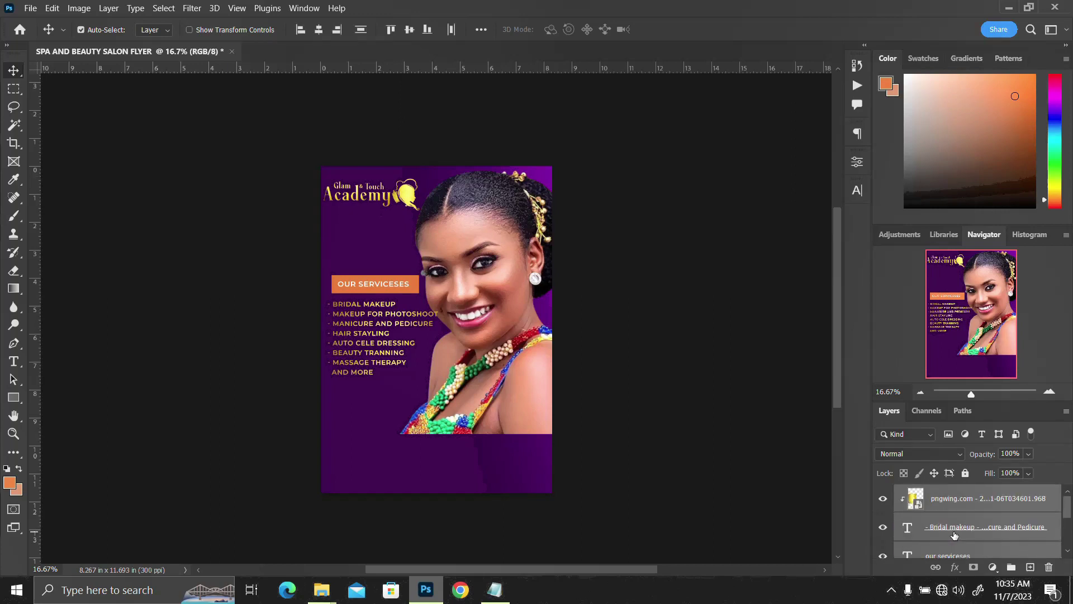
# Group the selected layers as 'OUR SERVICESS', then drag the torn-paper image onto the flyer.
pyautogui.hotkey('ctrl', 'g')
pyautogui.doubleClick(935, 494)
pyautogui.write('OUR SERVI')
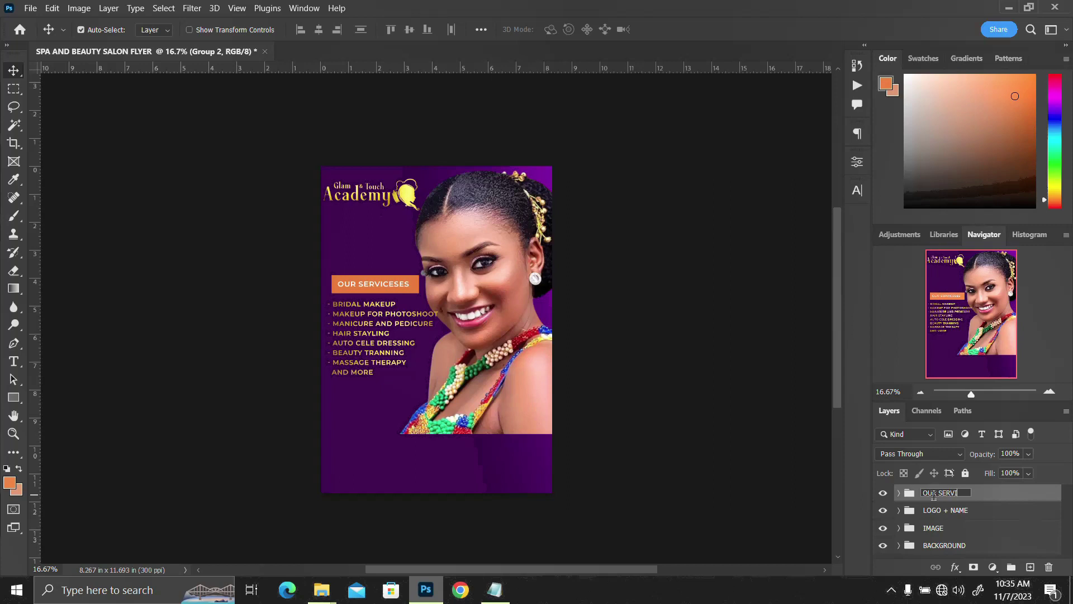
pyautogui.write('CESS')
pyautogui.press('Return')
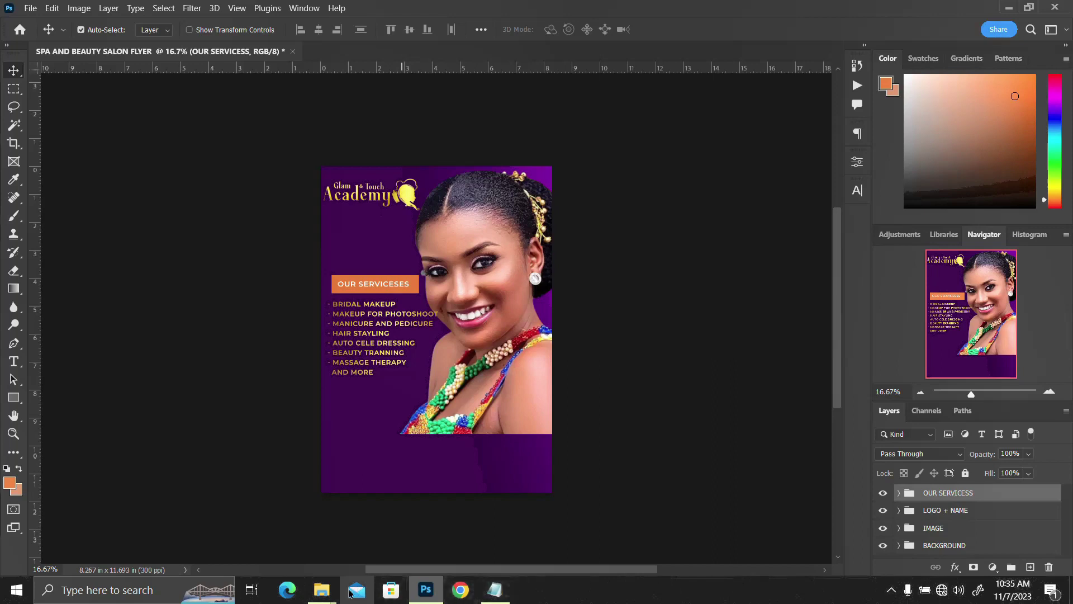
pyautogui.click(249, 524)
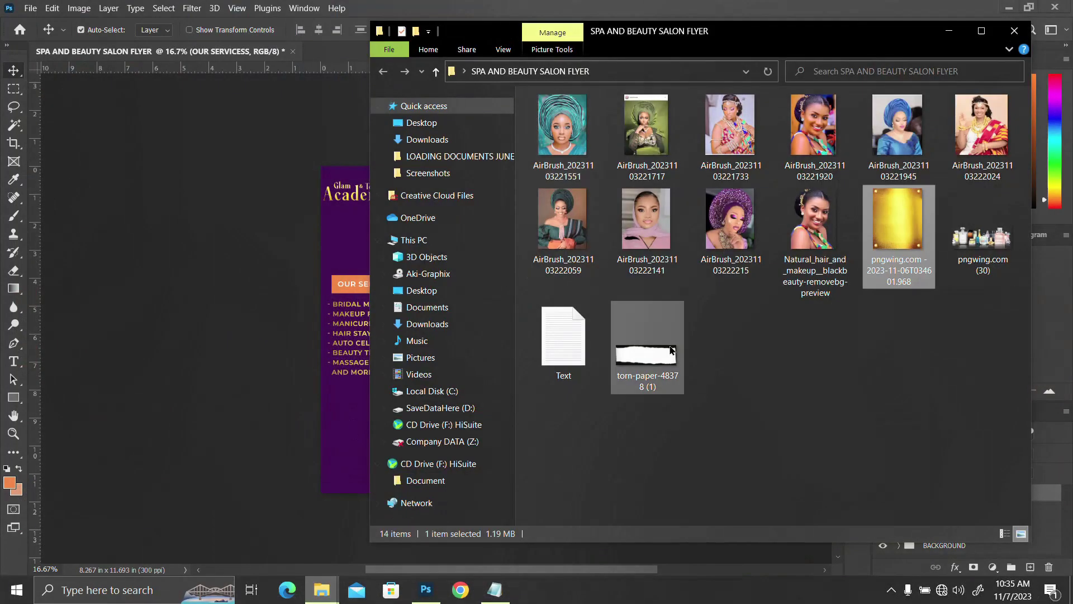
pyautogui.moveTo(655, 358); pyautogui.dragTo(268, 337)
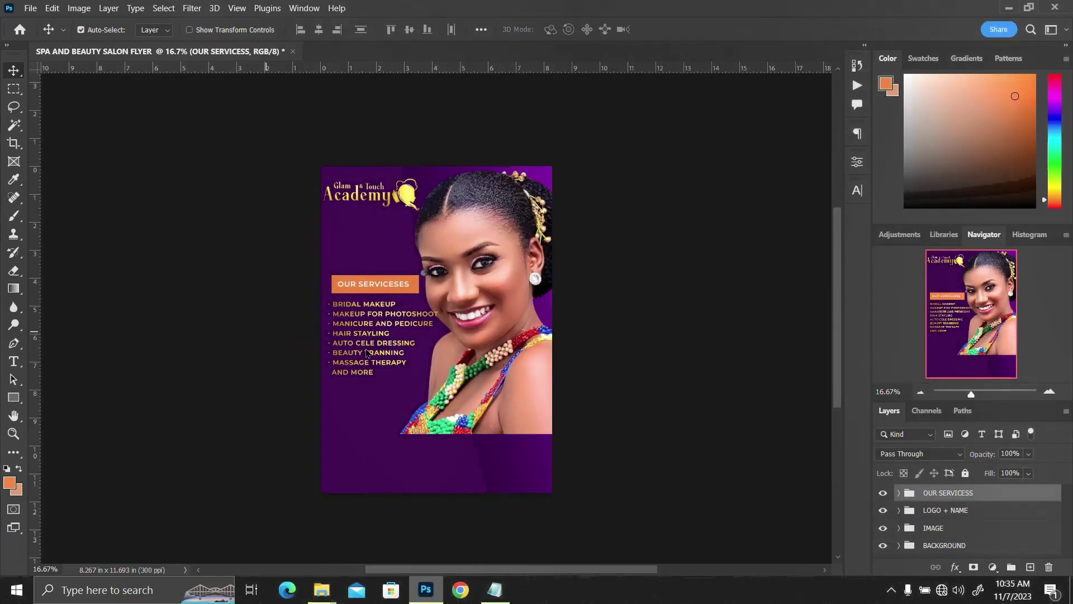
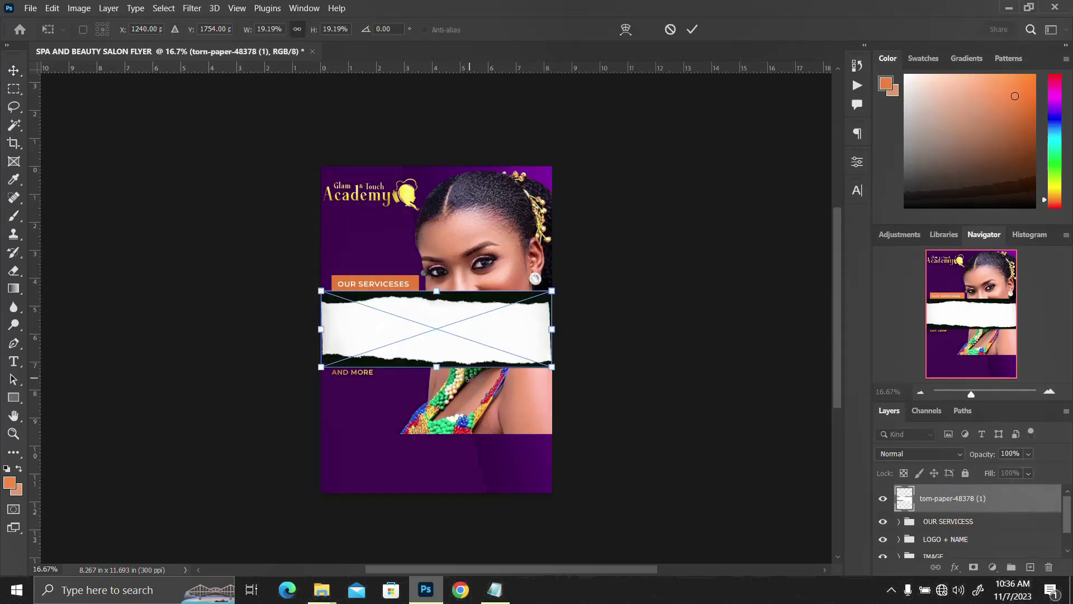
# Commit the torn-paper placement and rasterize its layer.
pyautogui.press('Return')
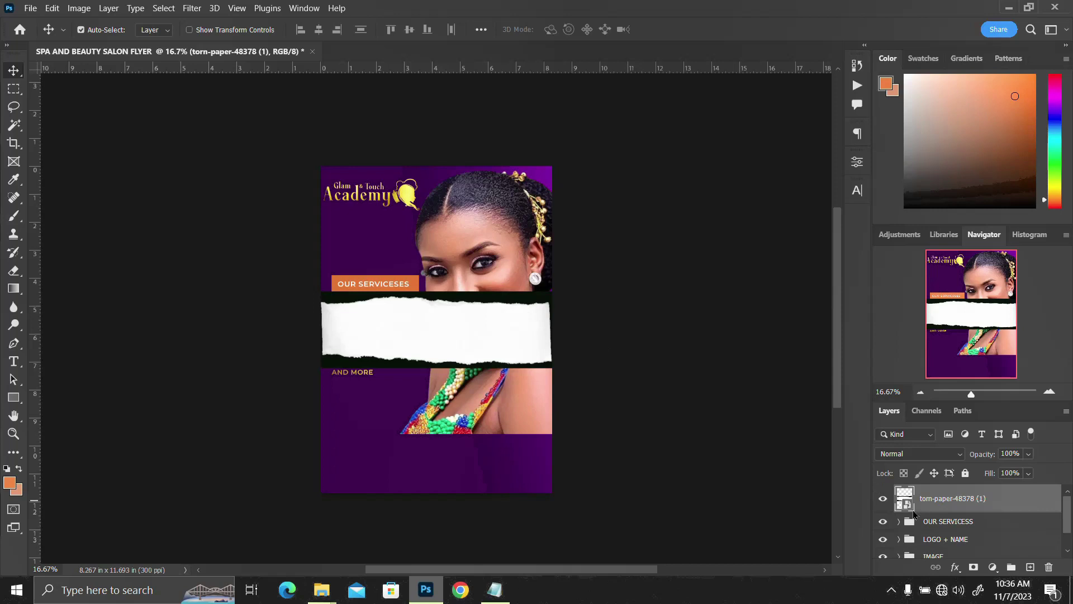
pyautogui.rightClick(992, 504)
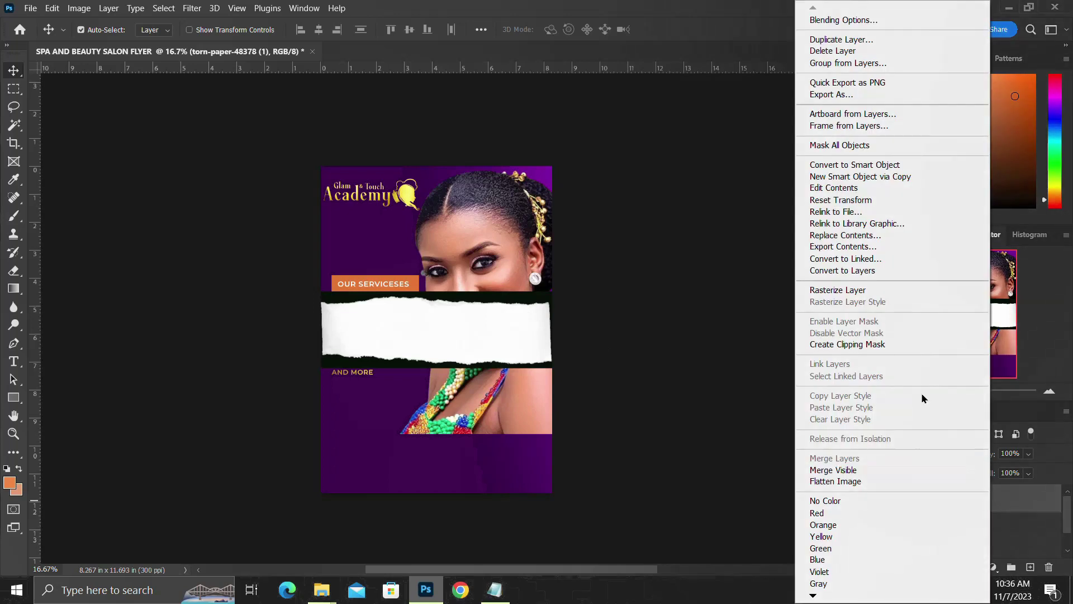
pyautogui.click(875, 290)
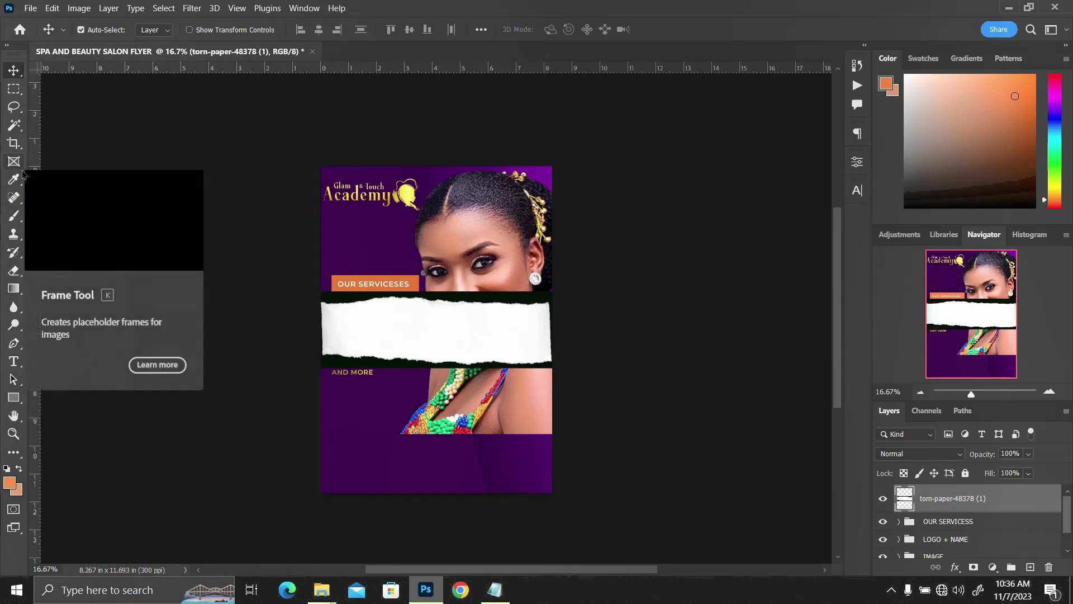
# Delete the black edges around the torn paper with the Magic Wand, then deselect.
pyautogui.press('w')
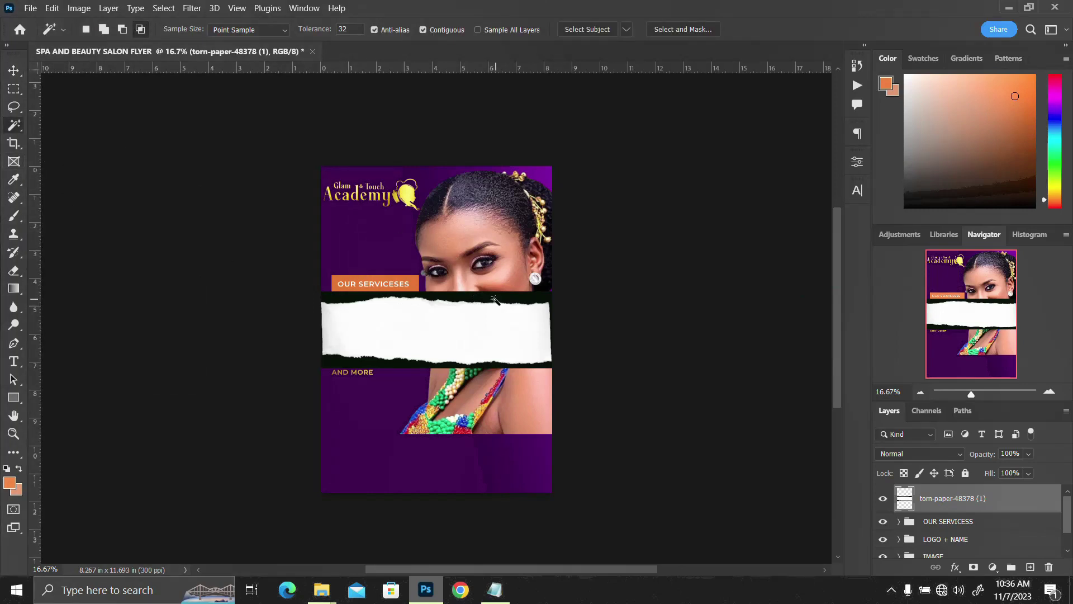
pyautogui.click(496, 301)
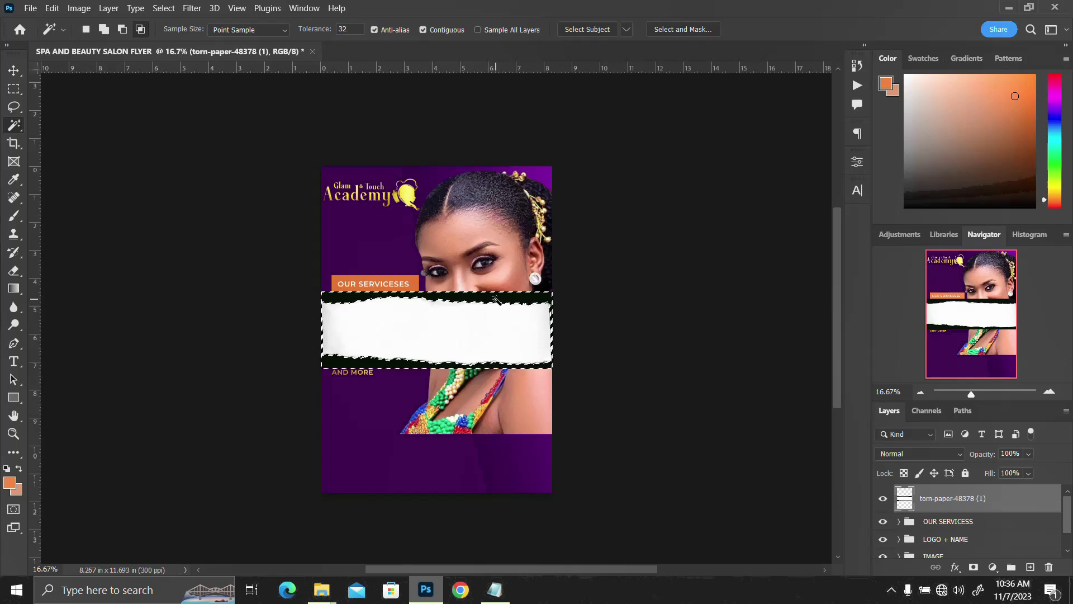
pyautogui.press('Delete')
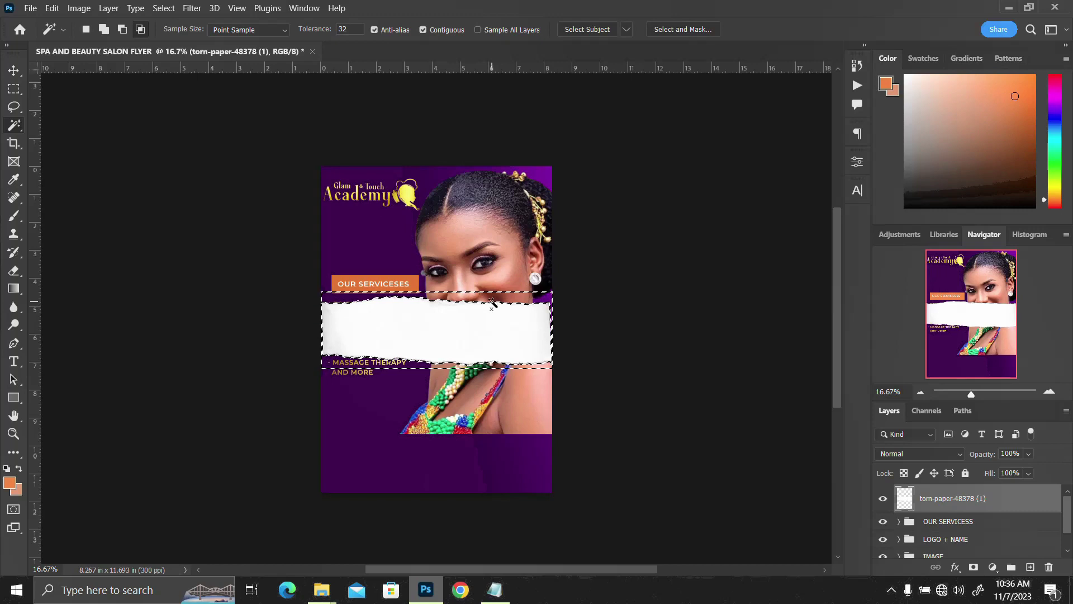
pyautogui.hotkey('ctrl', 'd')
pyautogui.press('v')
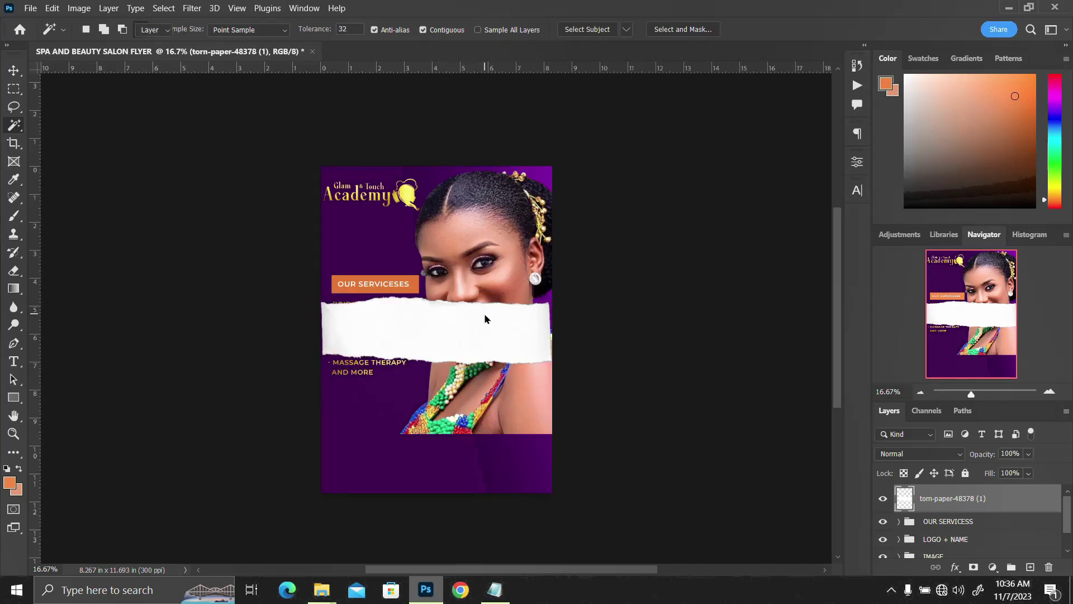
pyautogui.hotkey('ctrl', 't')
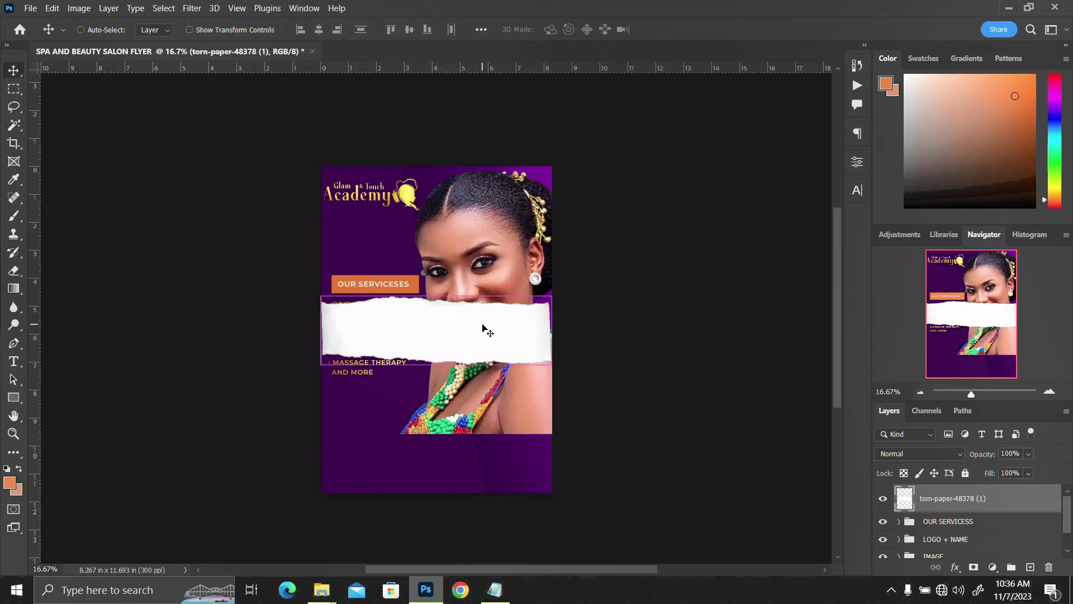
# Narrow the torn-paper strip to about half width and move it below the services list.
pyautogui.moveTo(550, 328); pyautogui.dragTo(373, 353)
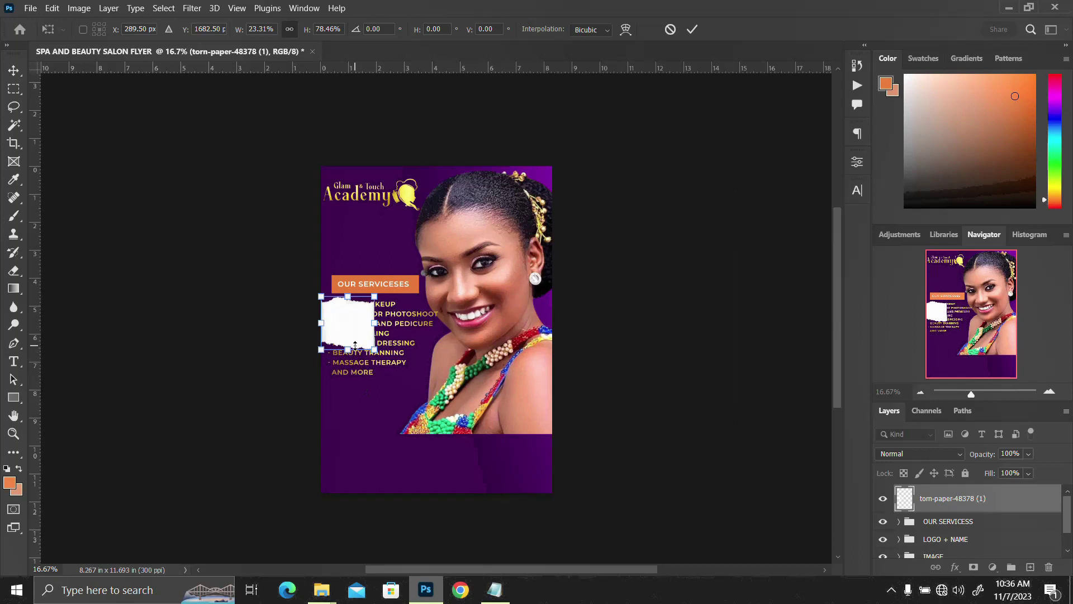
pyautogui.press('Return')
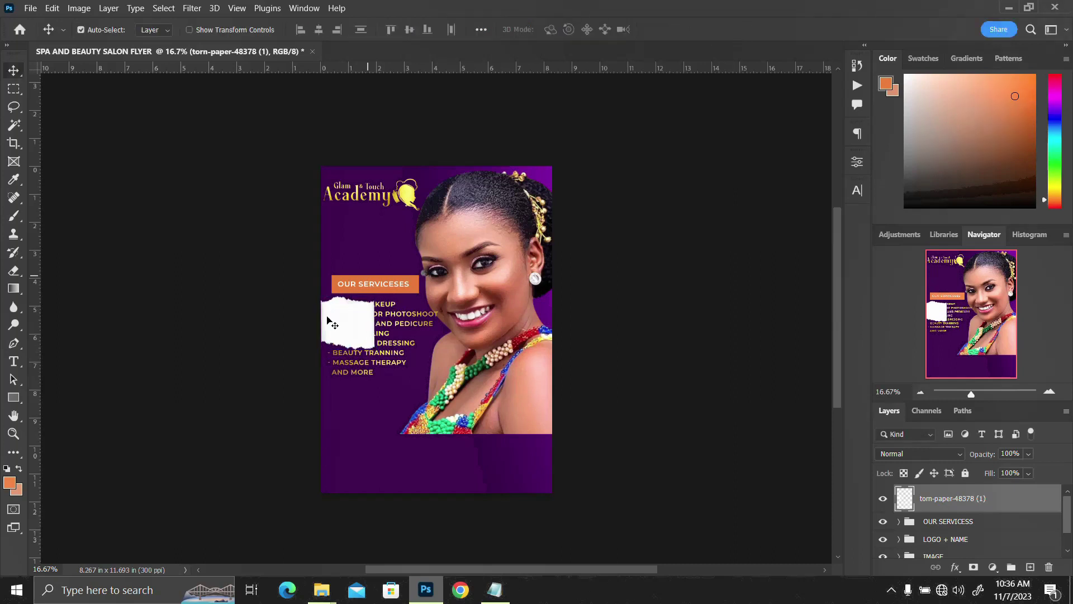
pyautogui.moveTo(345, 327); pyautogui.dragTo(351, 408)
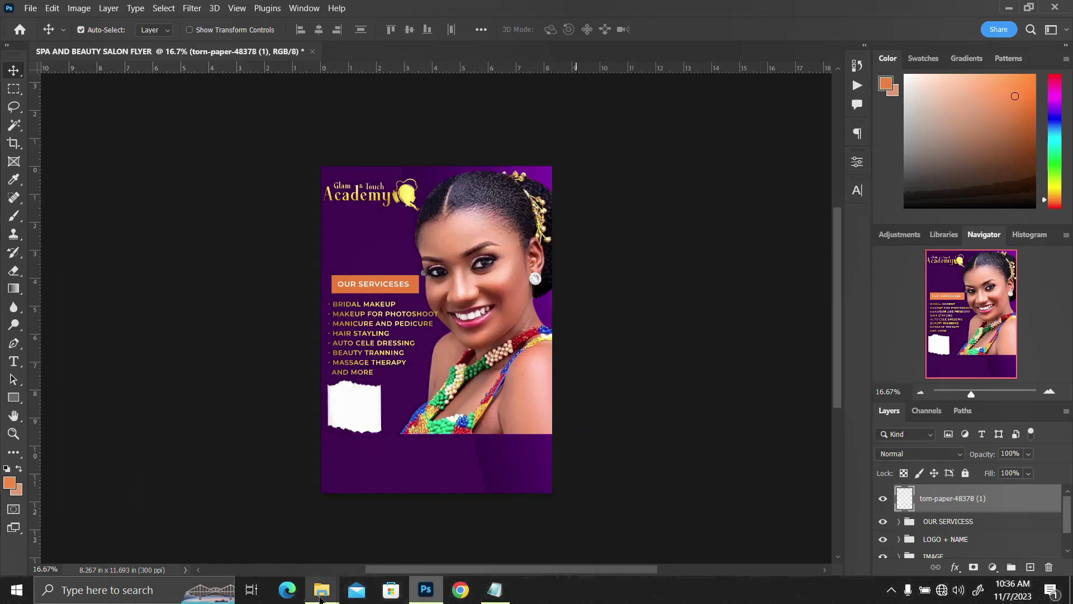
pyautogui.click(291, 557)
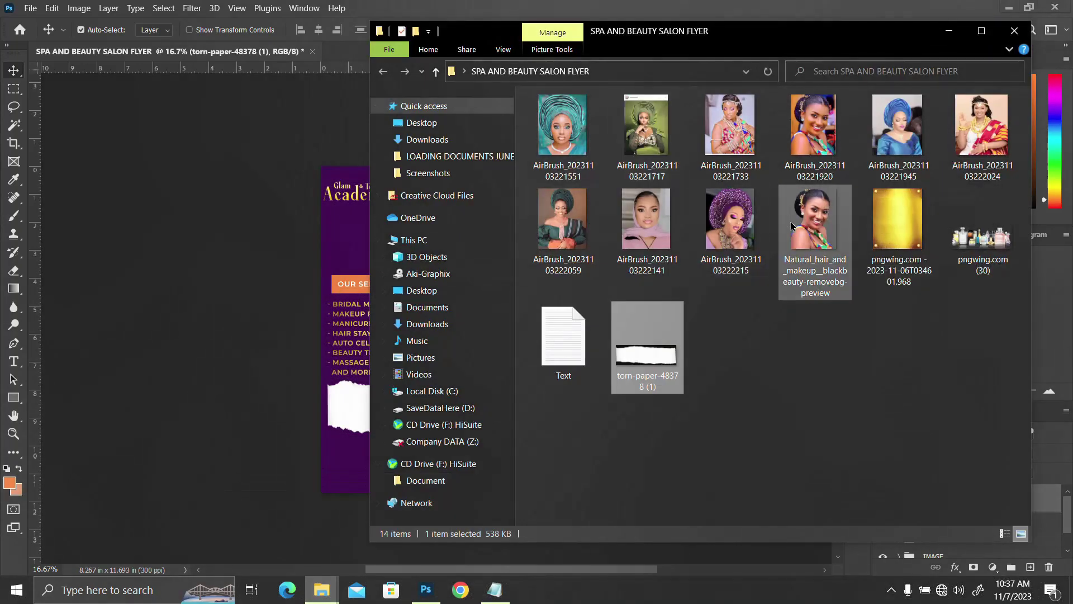
# Place the turquoise-headwrap photo and clip it into the torn-paper layer.
pyautogui.moveTo(557, 124)
pyautogui.mouseDown()
pyautogui.moveTo(575, 168)
pyautogui.moveTo(376, 374)
pyautogui.mouseUp()
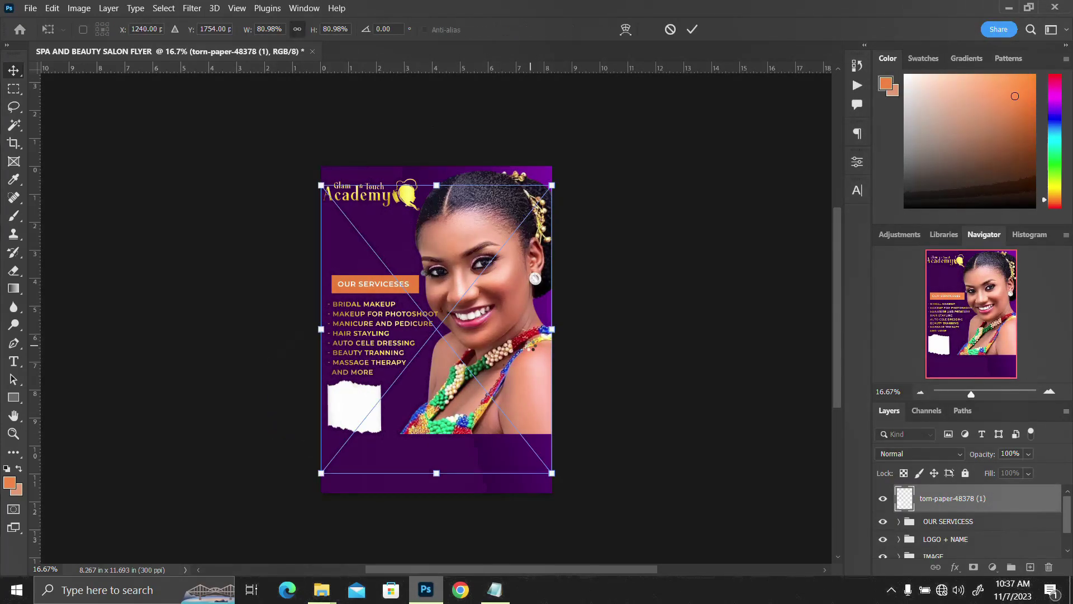
pyautogui.press('Return')
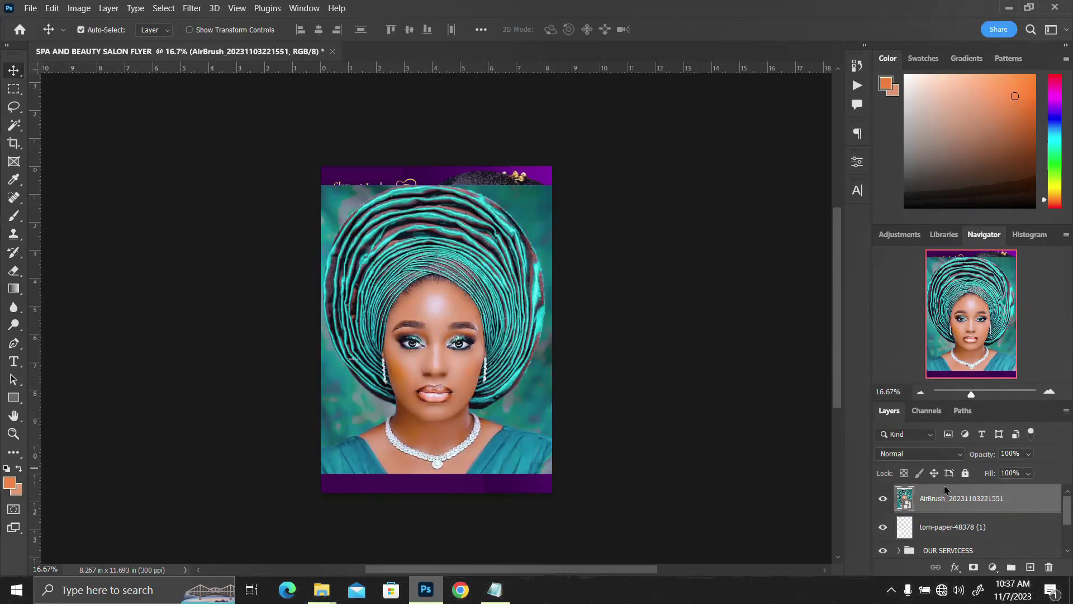
pyautogui.rightClick(952, 499)
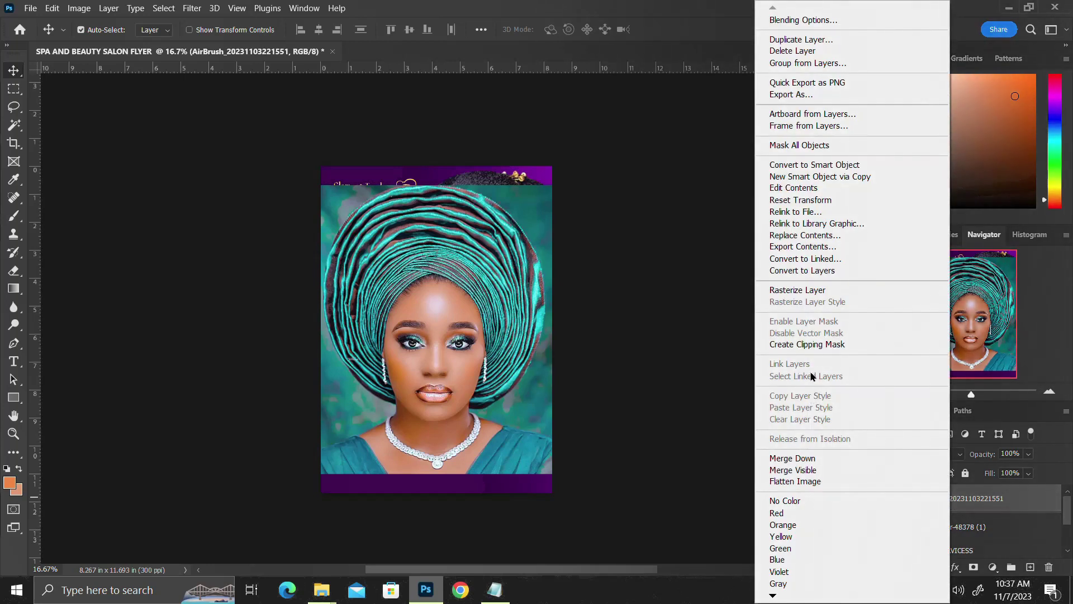
pyautogui.click(807, 344)
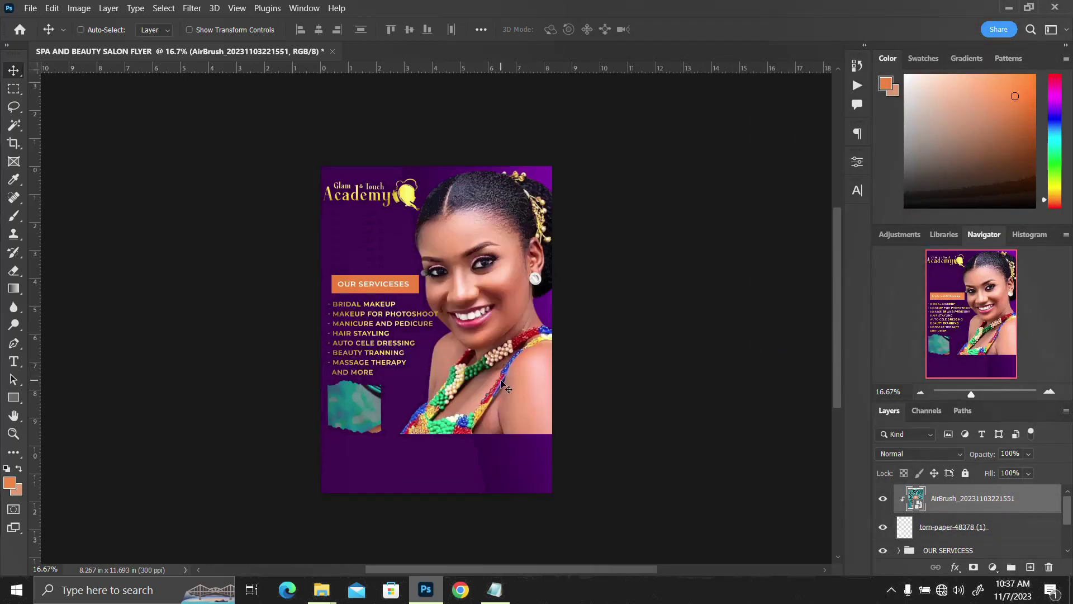
# Scale and nudge the clipped portrait to fit the torn patch, then enlarge it slightly.
pyautogui.hotkey('ctrl', 't')
pyautogui.moveTo(555, 180)
pyautogui.mouseDown()
pyautogui.moveTo(448, 324)
pyautogui.moveTo(364, 397)
pyautogui.moveTo(385, 373)
pyautogui.moveTo(370, 402)
pyautogui.mouseUp()
pyautogui.hotkey('shift', 'Left')
pyautogui.hotkey('shift', 'Left')
pyautogui.press('Left')
pyautogui.press('Left')
pyautogui.press('Left')
pyautogui.press('Left')
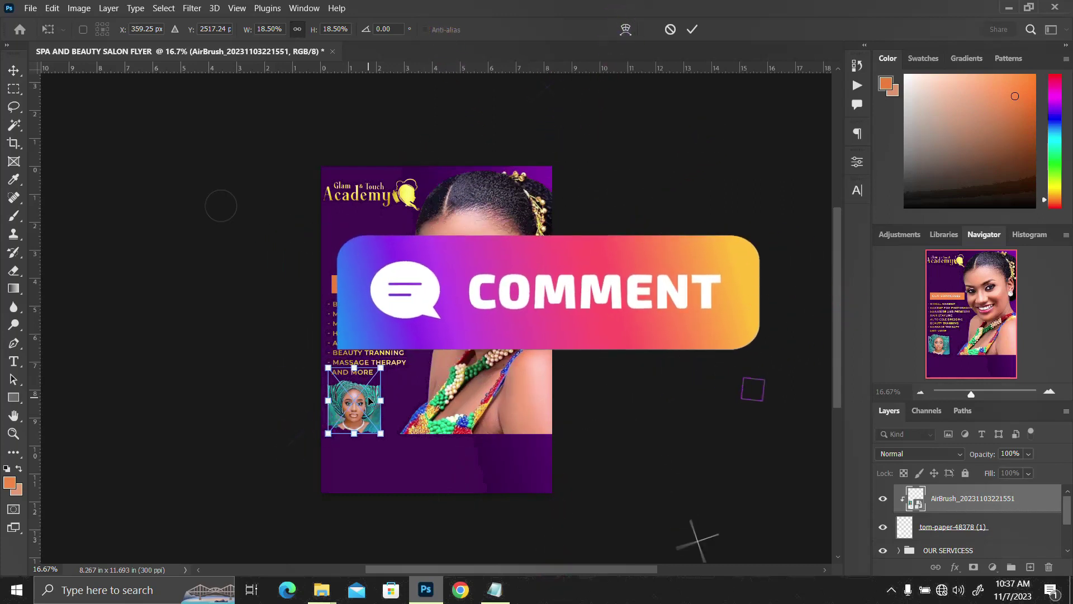
pyautogui.press('Return')
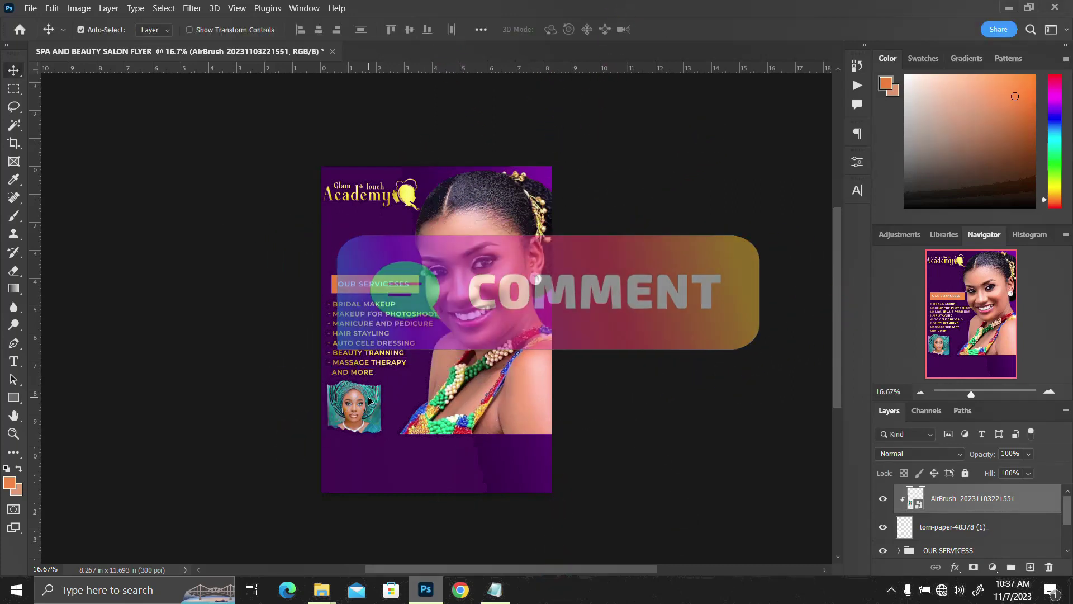
pyautogui.hotkey('ctrl', 't')
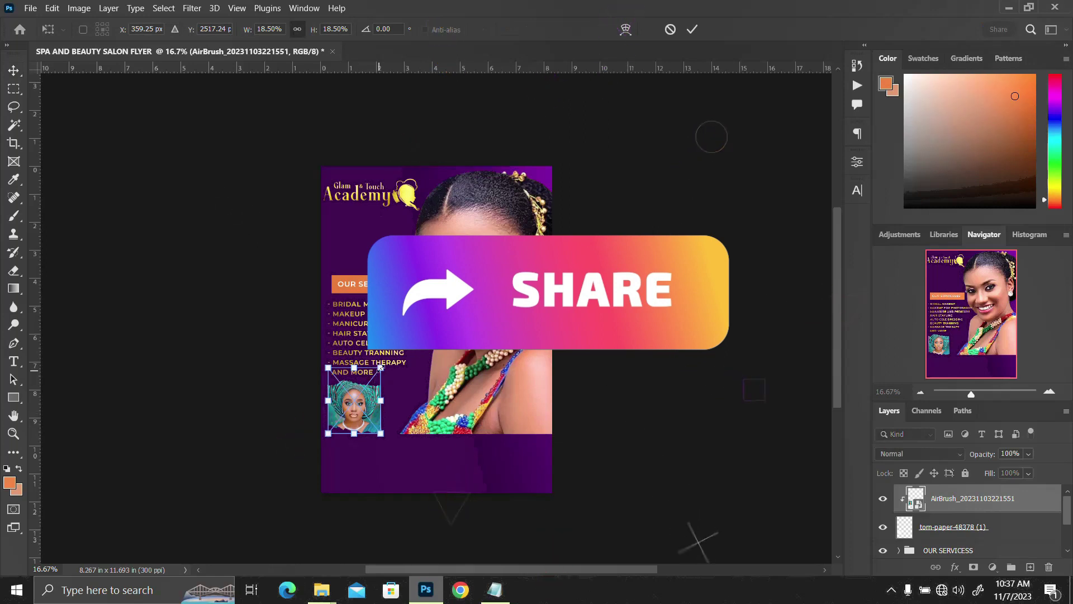
pyautogui.moveTo(381, 368); pyautogui.dragTo(383, 364)
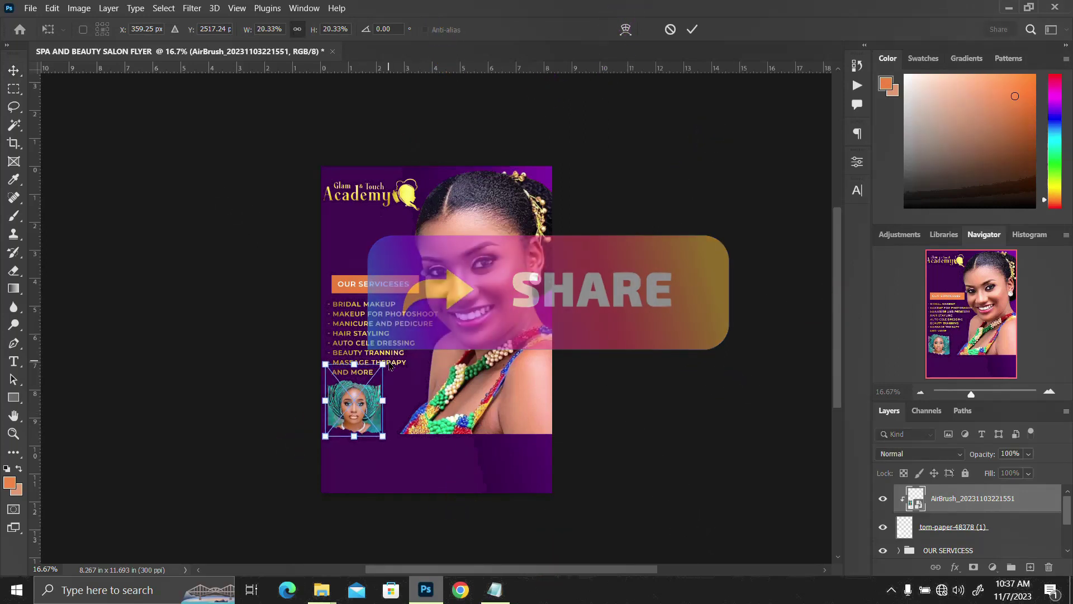
pyautogui.press('Return')
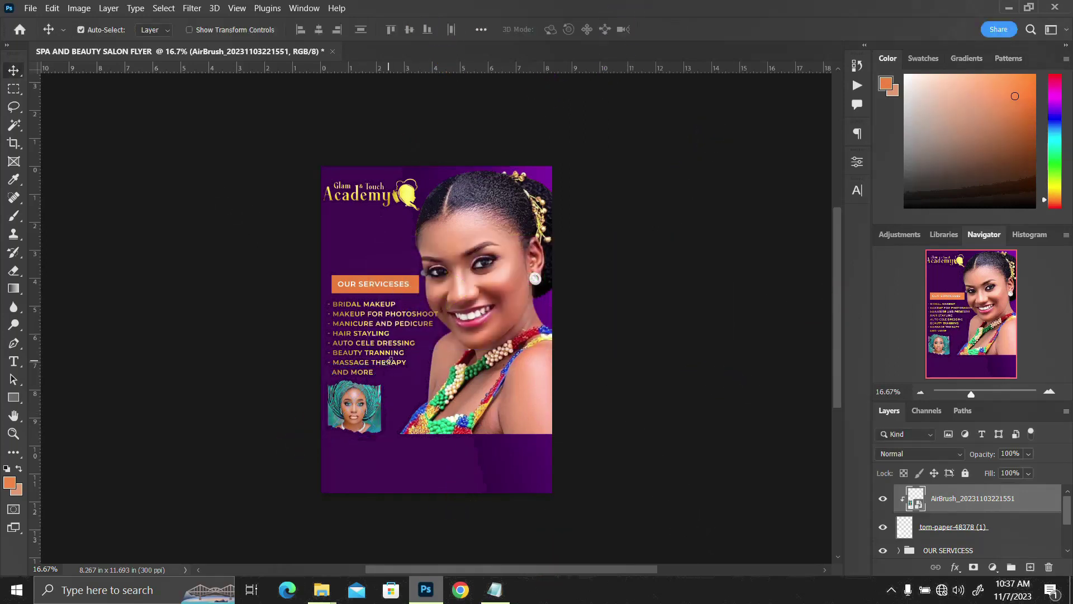
pyautogui.keyDown('ctrl'); pyautogui.click(971, 526); pyautogui.keyUp('ctrl')
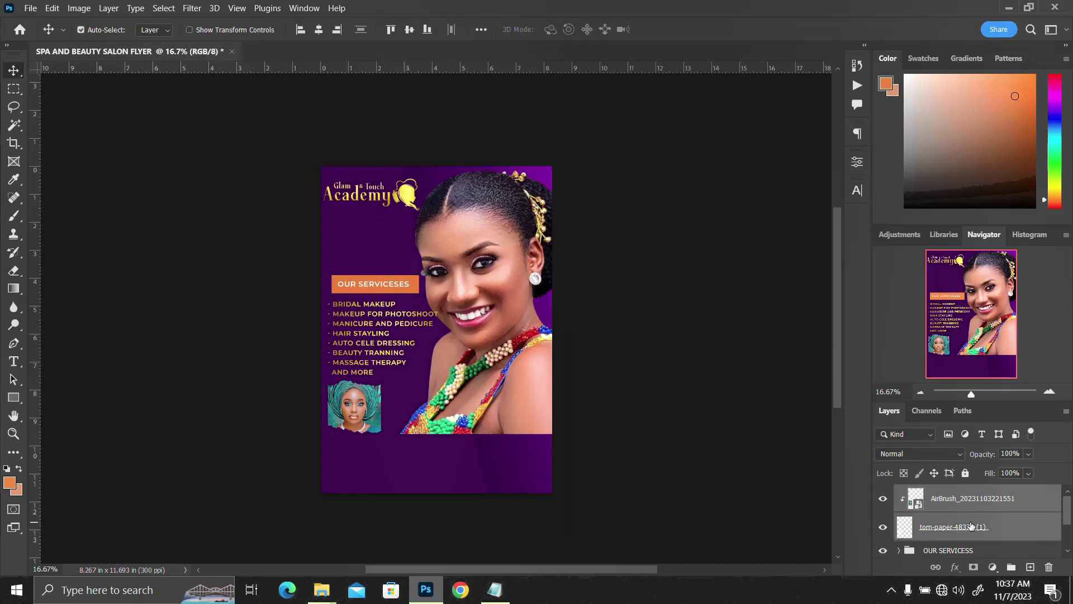
# Duplicate the portrait and torn patch to the right, deleting the duplicated photo.
pyautogui.hotkey('ctrl', 'j')
pyautogui.hotkey('shift', 'Right')
pyautogui.hotkey('shift', 'Right')
pyautogui.hotkey('shift', 'Right')
pyautogui.hotkey('shift', 'Right')
pyautogui.hotkey('shift', 'Right')
pyautogui.hotkey('shift', 'Right')
pyautogui.hotkey('shift', 'Right')
pyautogui.hotkey('shift', 'Right')
pyautogui.hotkey('shift', 'Right')
pyautogui.hotkey('shift', 'Right')
pyautogui.hotkey('shift', 'Right')
pyautogui.hotkey('shift', 'Right')
pyautogui.hotkey('shift', 'Right')
pyautogui.hotkey('shift', 'Right')
pyautogui.hotkey('shift', 'Right')
pyautogui.hotkey('shift', 'Right')
pyautogui.hotkey('shift', 'Right')
pyautogui.hotkey('shift', 'Right')
pyautogui.hotkey('shift', 'Right')
pyautogui.hotkey('shift', 'Right')
pyautogui.hotkey('shift', 'Right')
pyautogui.hotkey('shift', 'Right')
pyautogui.hotkey('shift', 'Right')
pyautogui.hotkey('shift', 'Right')
pyautogui.hotkey('shift', 'Right')
pyautogui.hotkey('shift', 'Right')
pyautogui.hotkey('shift', 'Right')
pyautogui.hotkey('shift', 'Right')
pyautogui.hotkey('shift', 'Right')
pyautogui.hotkey('shift', 'Right')
pyautogui.hotkey('shift', 'Right')
pyautogui.hotkey('shift', 'Right')
pyautogui.hotkey('shift', 'Right')
pyautogui.hotkey('shift', 'Right')
pyautogui.hotkey('shift', 'Right')
pyautogui.hotkey('shift', 'Right')
pyautogui.hotkey('shift', 'Right')
pyautogui.hotkey('shift', 'Right')
pyautogui.hotkey('shift', 'Right')
pyautogui.hotkey('shift', 'Right')
pyautogui.hotkey('shift', 'Right')
pyautogui.hotkey('shift', 'Right')
pyautogui.hotkey('shift', 'Right')
pyautogui.hotkey('shift', 'Right')
pyautogui.hotkey('shift', 'Right')
pyautogui.hotkey('shift', 'Right')
pyautogui.hotkey('shift', 'Right')
pyautogui.hotkey('shift', 'Right')
pyautogui.hotkey('shift', 'Right')
pyautogui.hotkey('shift', 'Right')
pyautogui.hotkey('shift', 'Right')
pyautogui.hotkey('shift', 'Right')
pyautogui.hotkey('shift', 'Right')
pyautogui.hotkey('shift', 'Right')
pyautogui.hotkey('shift', 'Right')
pyautogui.hotkey('shift', 'Right')
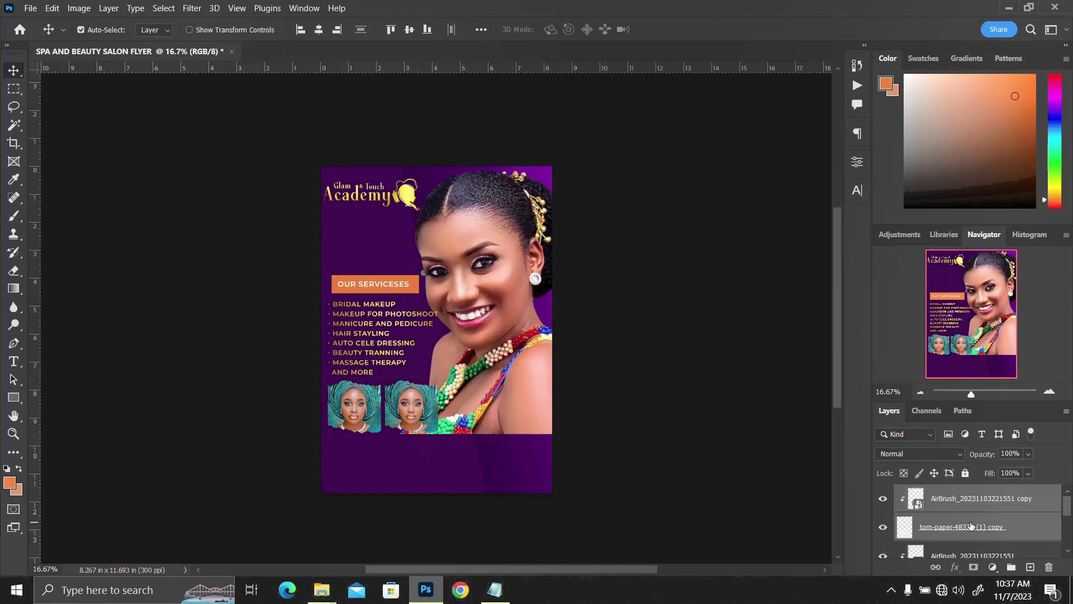
pyautogui.click(1000, 502)
pyautogui.press('Delete')
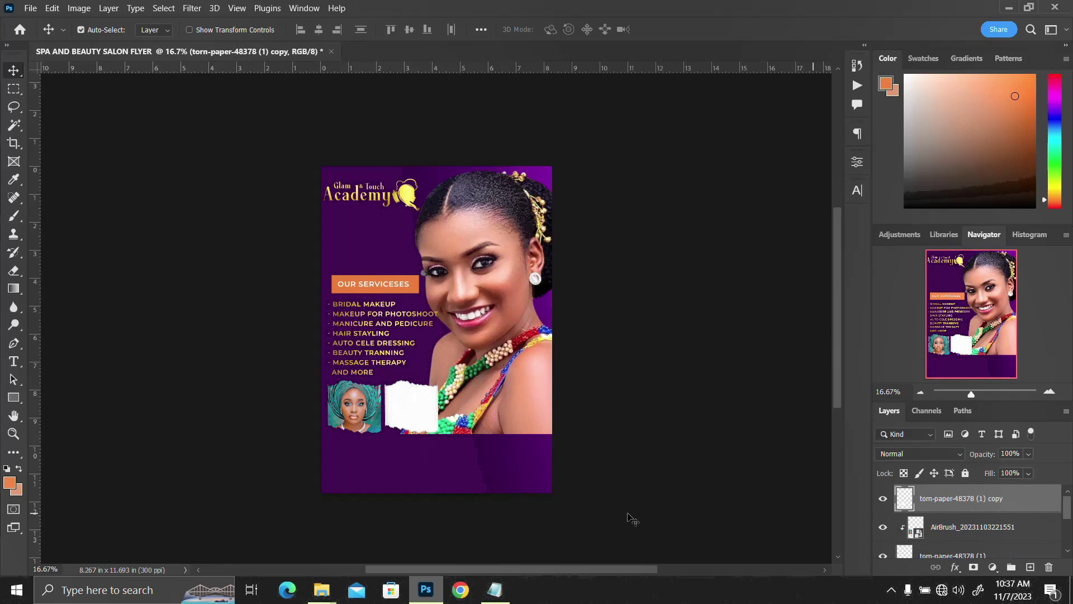
# Place the kente-cloth AirBrush photo, shrink it to about a third, and clip it into the torn paper.
pyautogui.moveTo(322, 589)
pyautogui.click(269, 519)
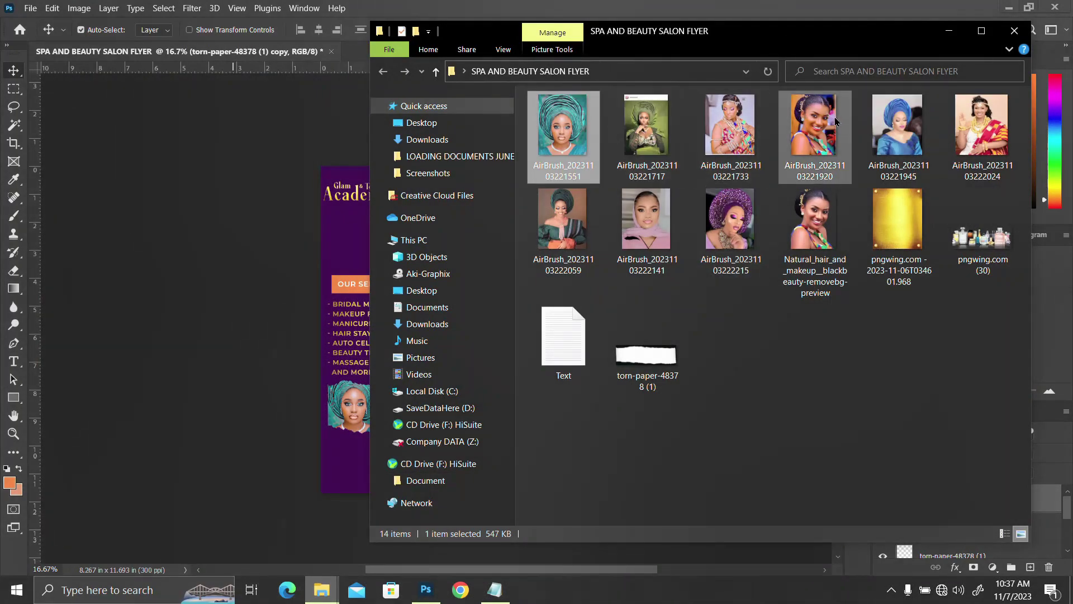
pyautogui.moveTo(984, 128); pyautogui.dragTo(321, 355)
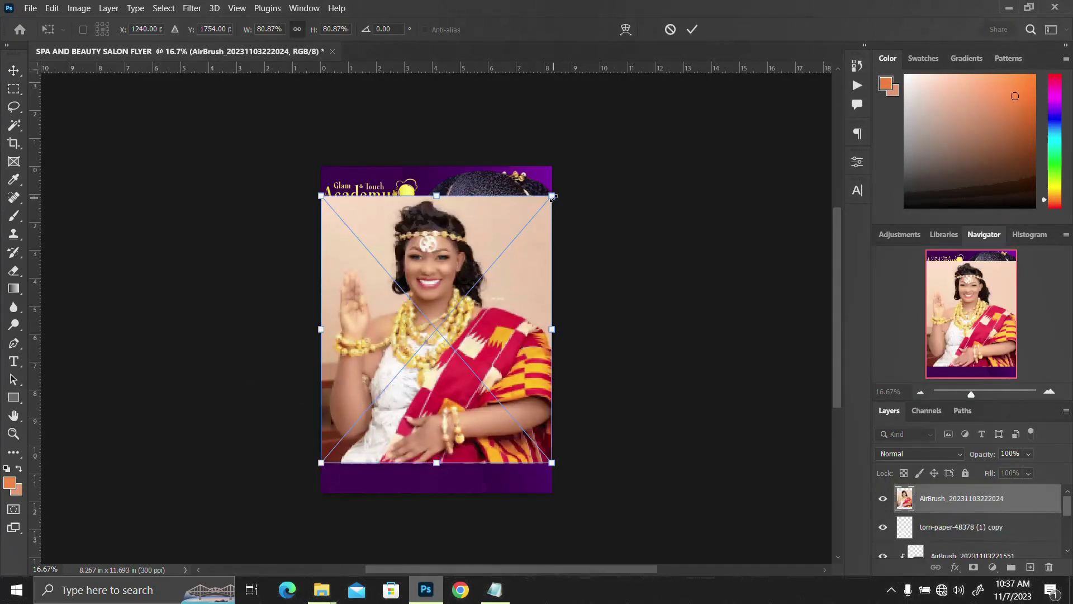
pyautogui.moveTo(553, 197); pyautogui.dragTo(483, 275)
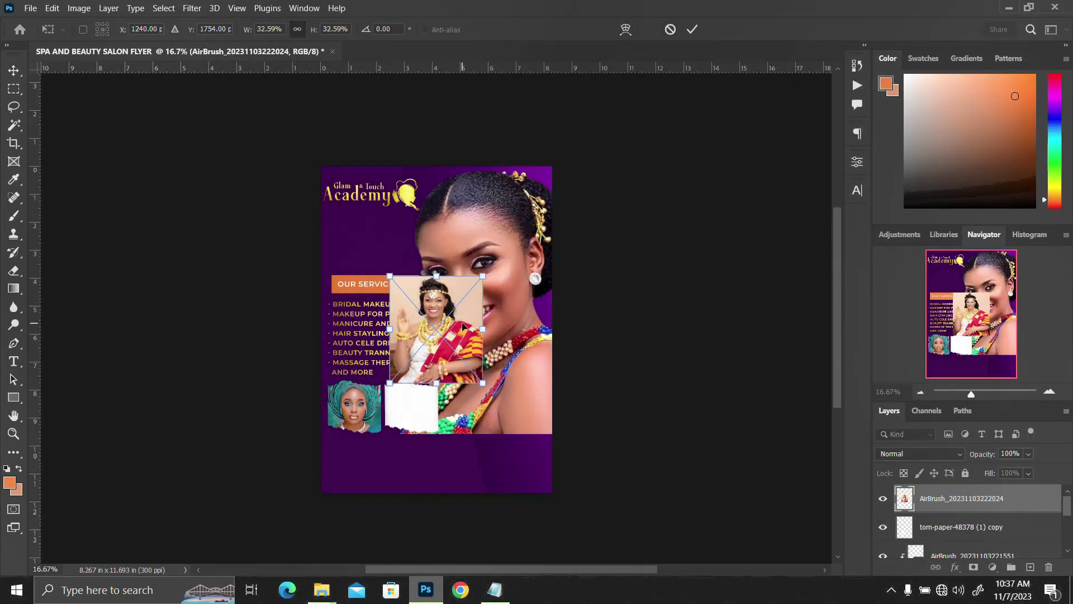
pyautogui.press('Return')
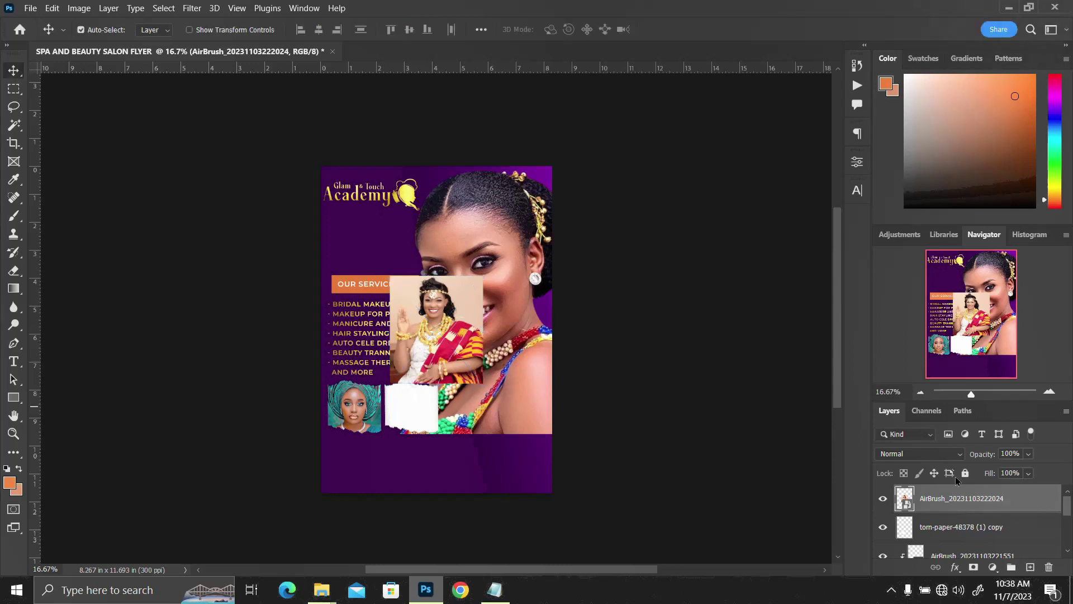
pyautogui.rightClick(968, 496)
pyautogui.click(828, 346)
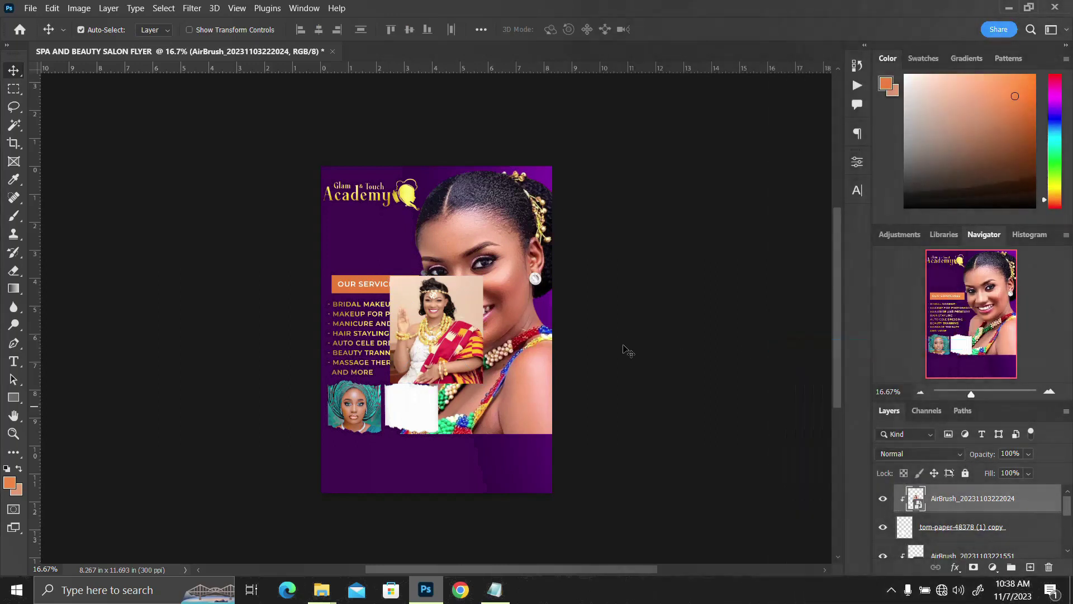
# Shrink the AirBrush photo to about 21% and position it inside the torn-paper frame.
pyautogui.hotkey('ctrl', 't')
pyautogui.moveTo(443, 321); pyautogui.dragTo(412, 401)
pyautogui.moveTo(453, 352); pyautogui.dragTo(436, 374)
pyautogui.moveTo(423, 419); pyautogui.dragTo(432, 419)
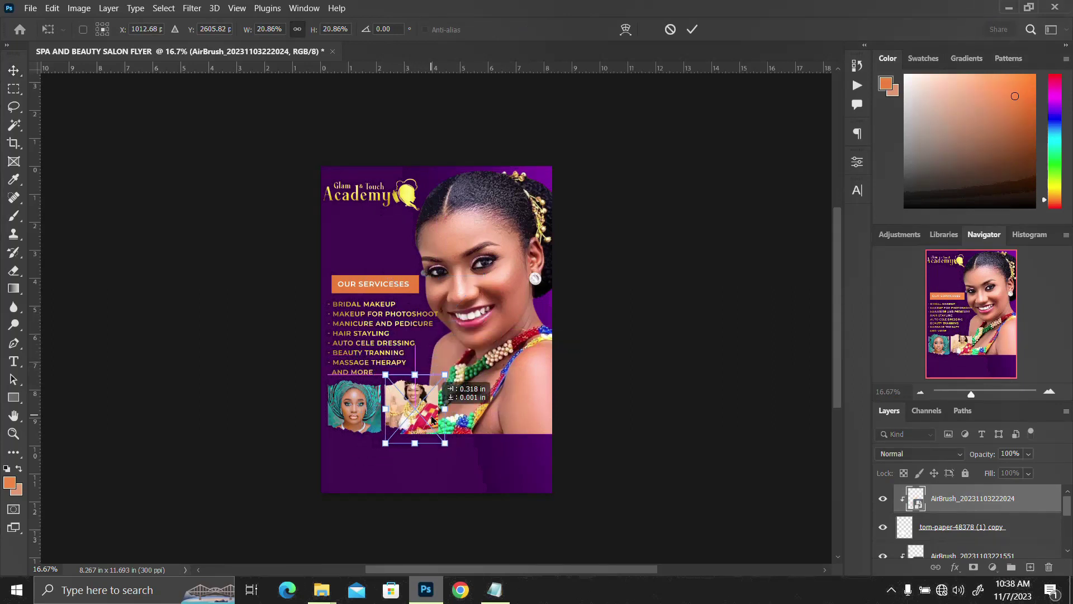
pyautogui.press('Left')
pyautogui.press('Left')
pyautogui.press('Left')
pyautogui.press('Left')
pyautogui.press('Left')
pyautogui.press('Left')
pyautogui.press('Left')
pyautogui.press('Left')
pyautogui.press('Left')
pyautogui.press('Left')
pyautogui.press('Left')
pyautogui.press('Left')
pyautogui.press('Down')
pyautogui.press('Down')
pyautogui.press('Down')
pyautogui.press('Down')
pyautogui.press('Down')
pyautogui.press('Down')
pyautogui.press('Down')
pyautogui.press('Down')
pyautogui.press('Down')
pyautogui.press('Down')
pyautogui.press('Down')
pyautogui.press('Down')
pyautogui.press('Down')
pyautogui.press('Down')
pyautogui.press('Down')
pyautogui.press('Down')
pyautogui.press('Down')
pyautogui.press('Down')
pyautogui.press('Down')
pyautogui.press('Down')
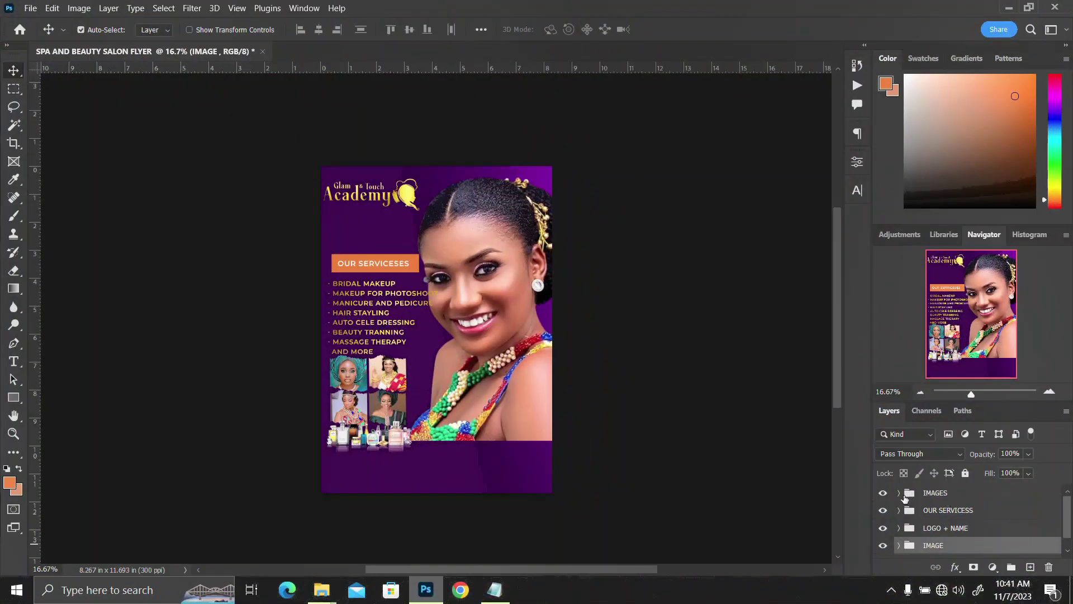
# Toggle the IMAGES group and model photo visibility to check contents, then select the group.
pyautogui.click(883, 493)
pyautogui.click(882, 493)
pyautogui.click(876, 546)
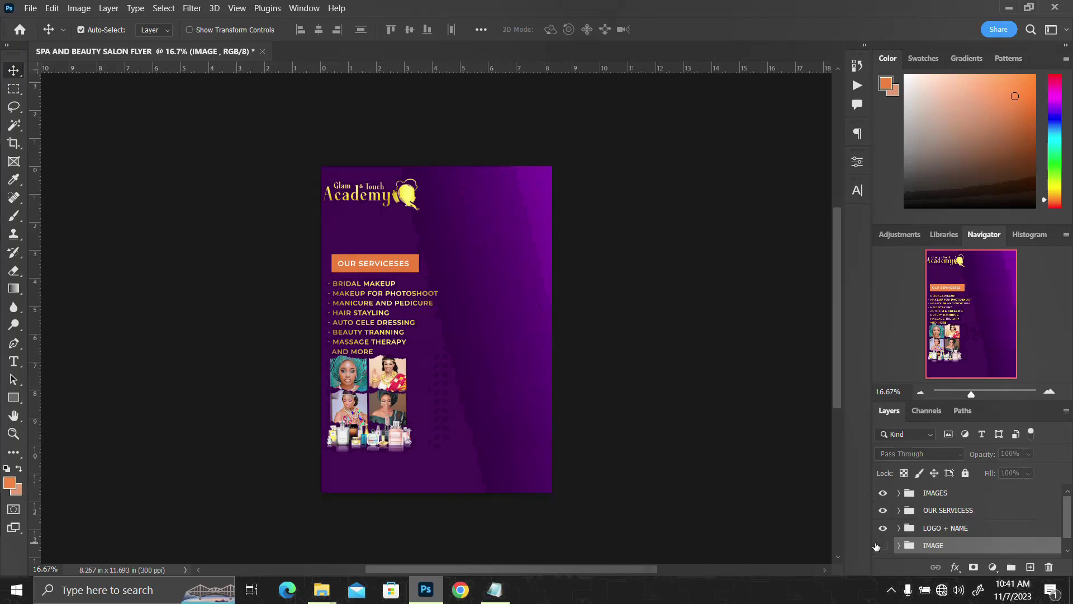
pyautogui.click(882, 546)
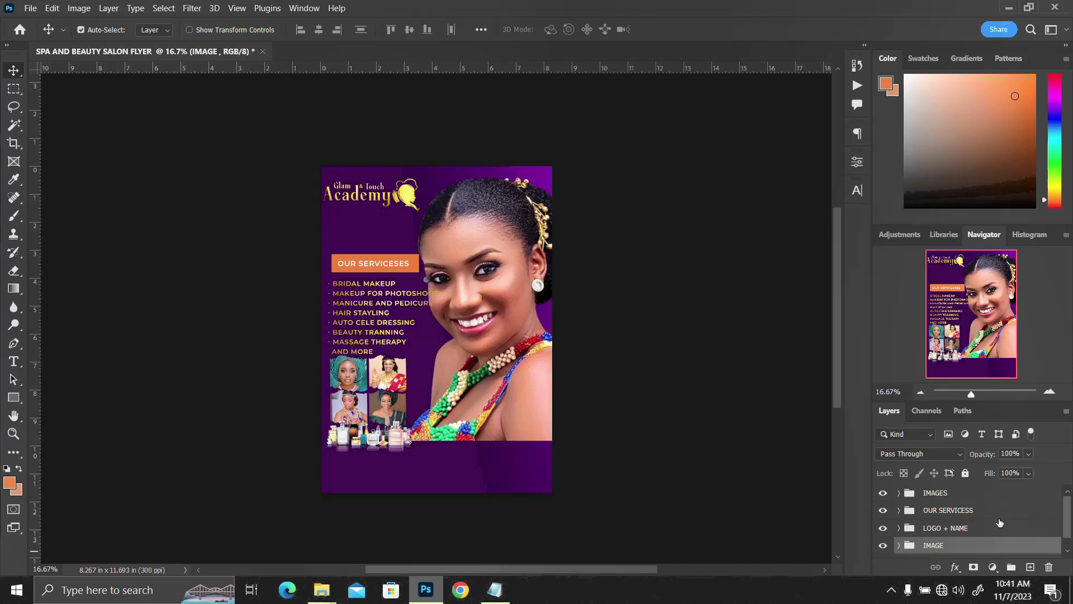
pyautogui.click(980, 494)
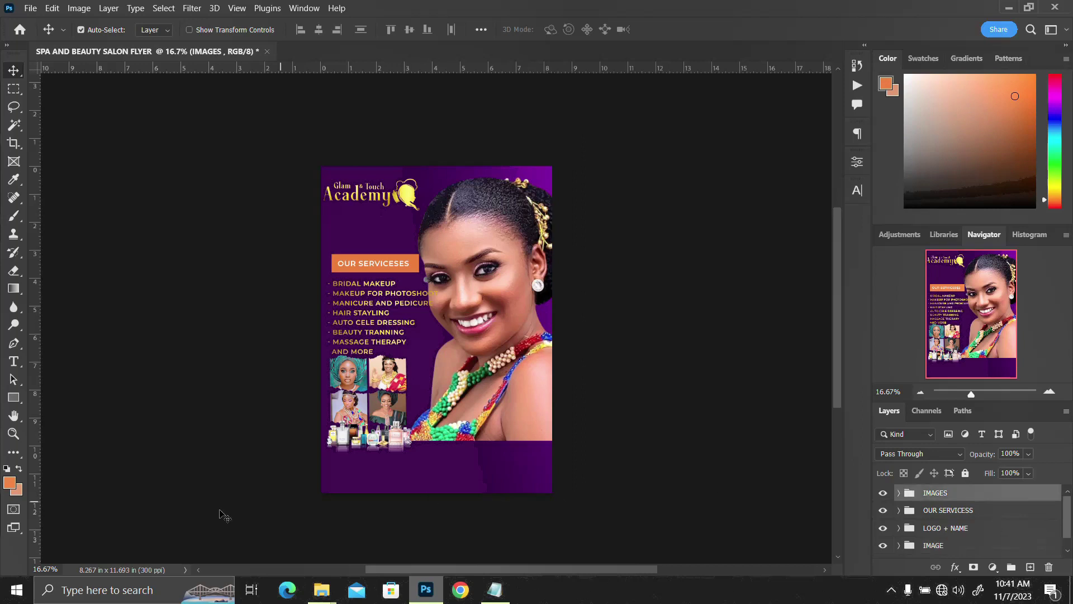
# Draw a white-filled rectangle across the bottom of the flyer.
pyautogui.click(15, 399)
pyautogui.moveTo(323, 444); pyautogui.dragTo(580, 506)
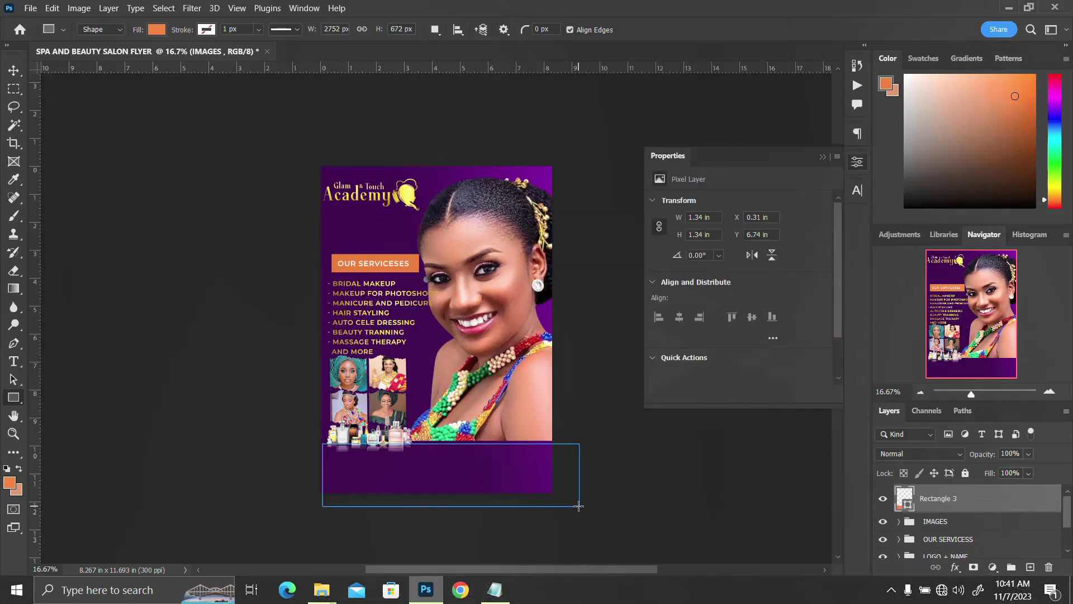
pyautogui.click(695, 303)
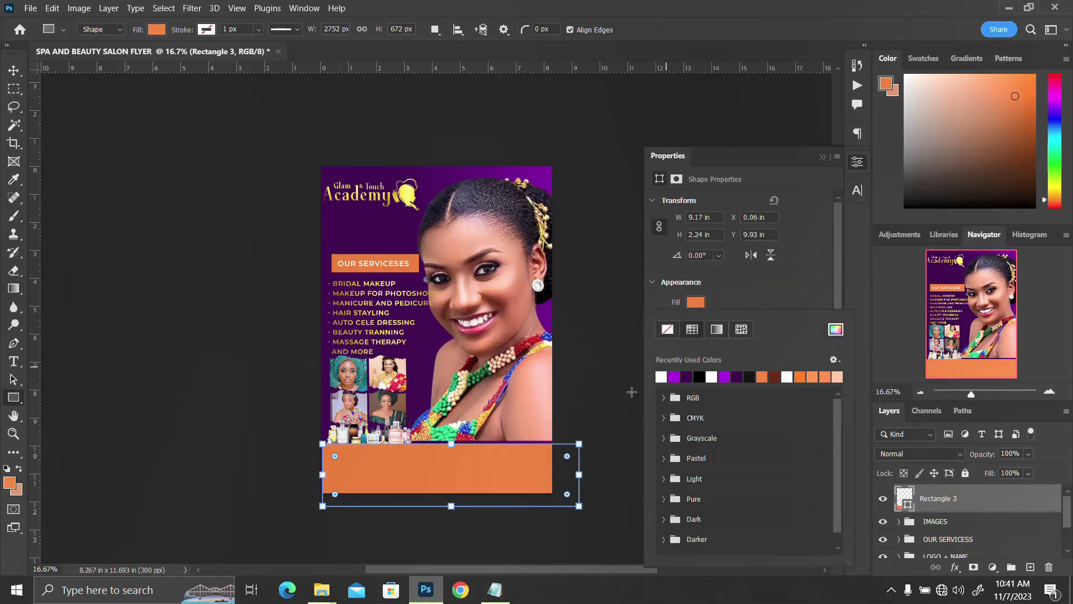
pyautogui.click(89, 251)
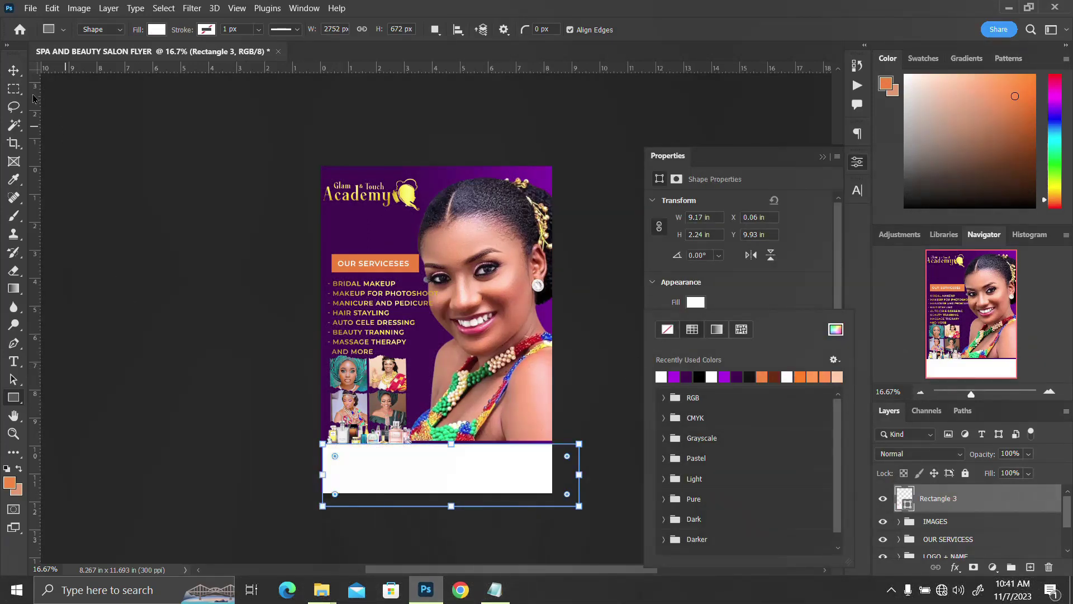
pyautogui.click(15, 70)
pyautogui.moveTo(412, 467); pyautogui.dragTo(409, 460)
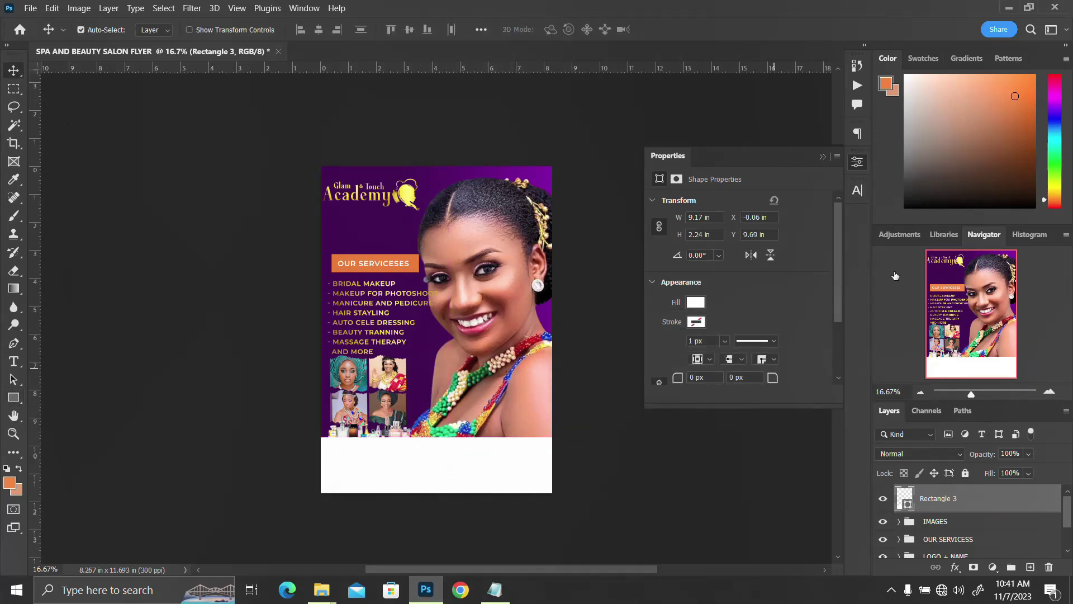
pyautogui.click(860, 170)
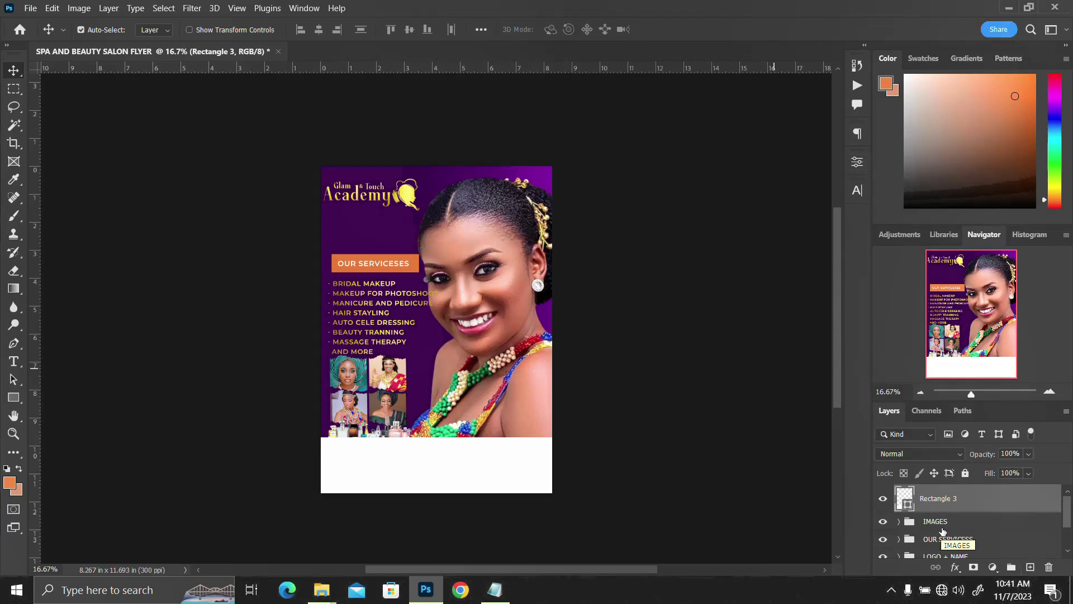
# Move the IMAGES group above the white rectangle and fine-tune the rectangle's position.
pyautogui.moveTo(951, 526)
pyautogui.mouseDown()
pyautogui.moveTo(956, 485)
pyautogui.moveTo(948, 517)
pyautogui.moveTo(946, 505)
pyautogui.mouseUp()
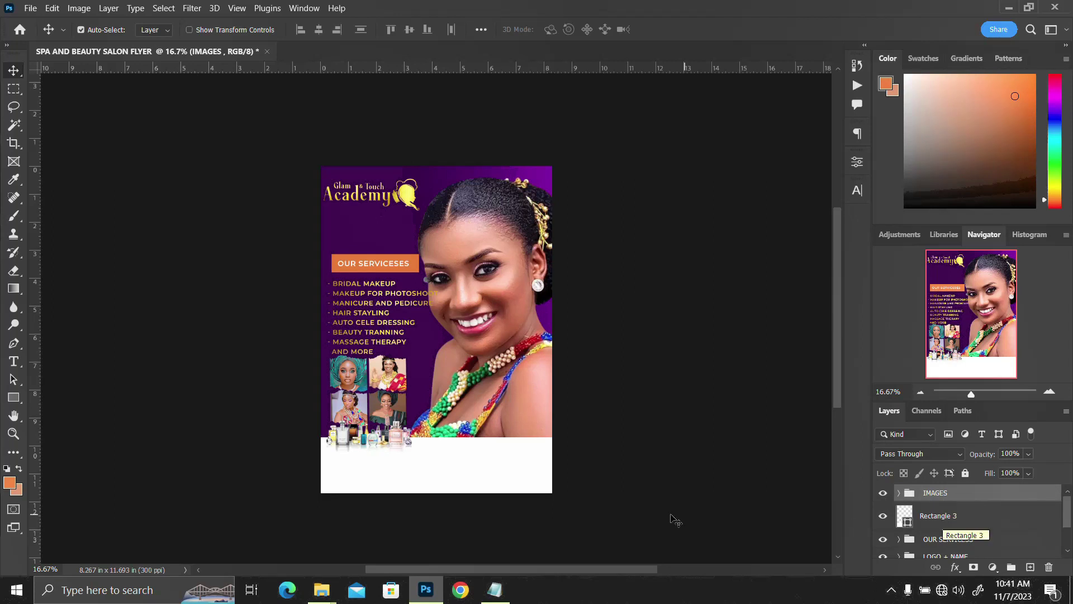
pyautogui.moveTo(514, 471); pyautogui.dragTo(513, 470)
pyautogui.hotkey('shift', 'Down')
pyautogui.hotkey('shift', 'Down')
pyautogui.hotkey('shift', 'Down')
pyautogui.hotkey('shift', 'Down')
pyautogui.hotkey('shift', 'Up')
pyautogui.hotkey('shift', 'Up')
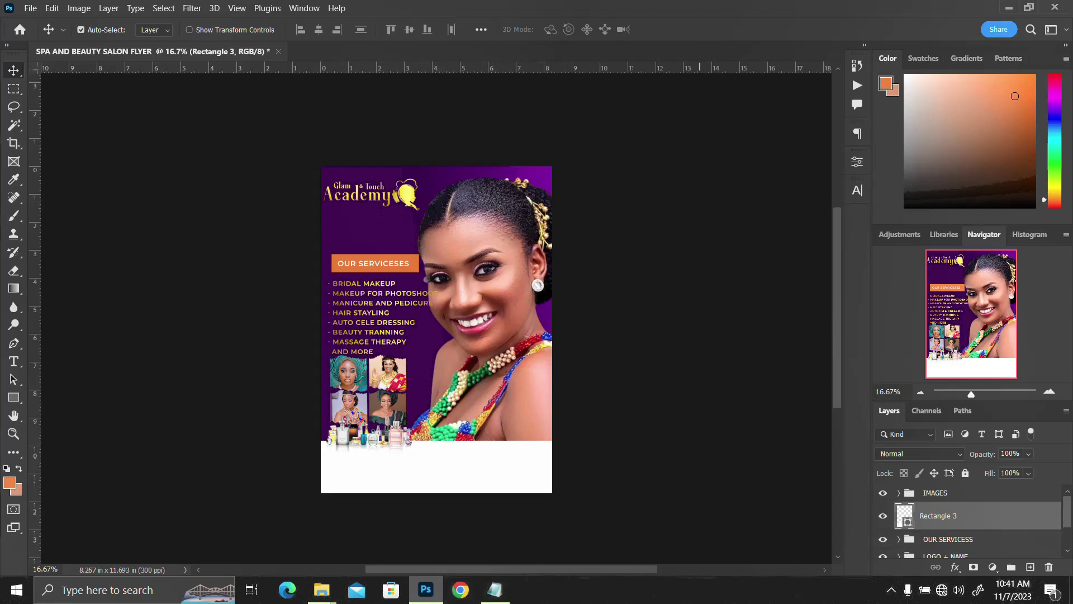
# Paste the 'call or whatsapp us on' line from Notepad as text in the white footer.
pyautogui.click(495, 590)
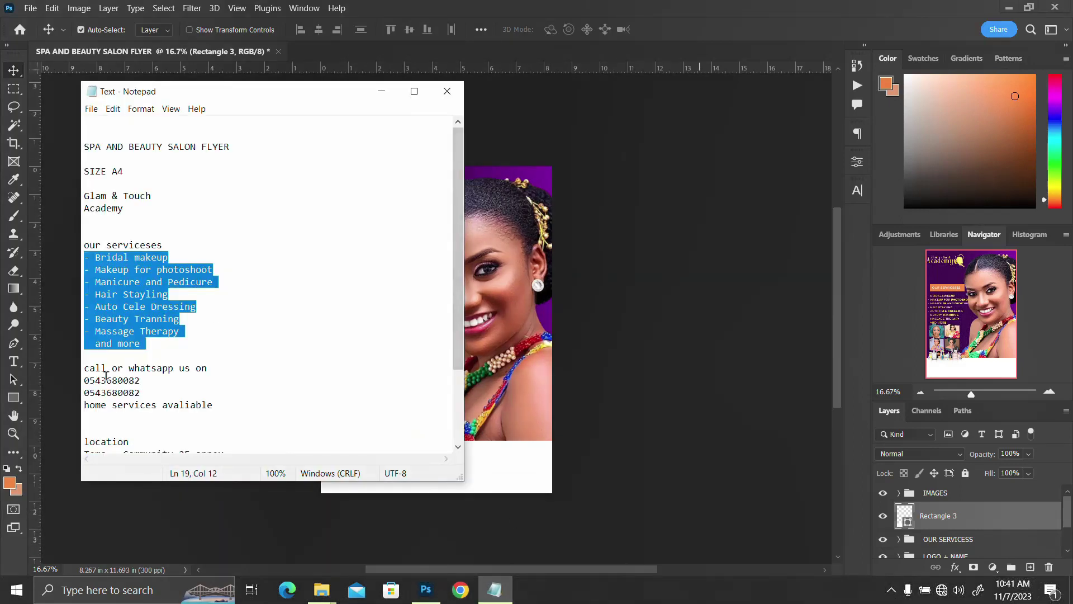
pyautogui.moveTo(204, 367); pyautogui.dragTo(69, 364)
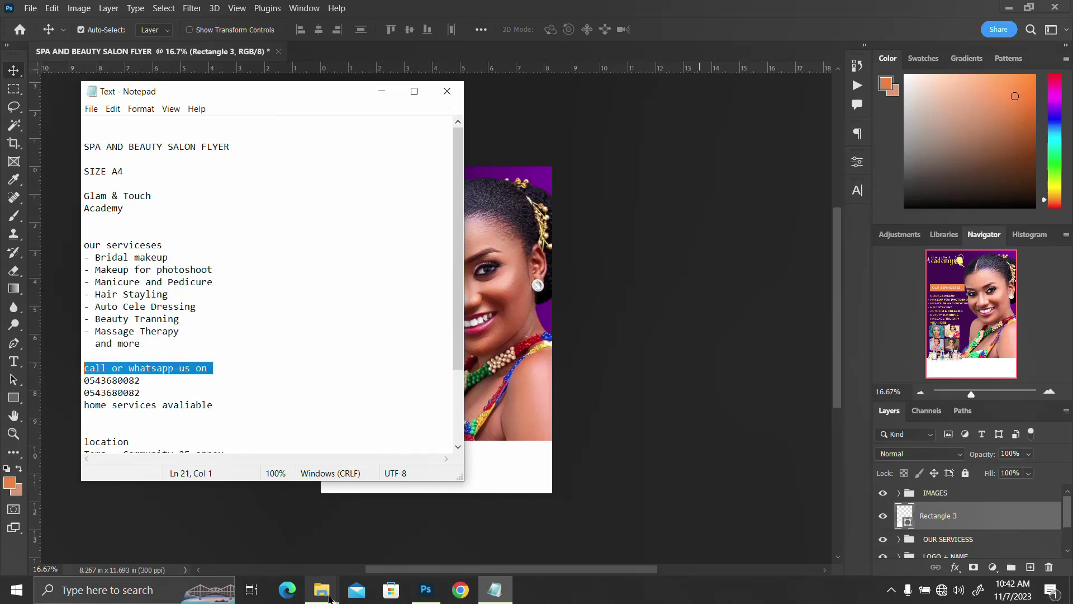
pyautogui.click(426, 589)
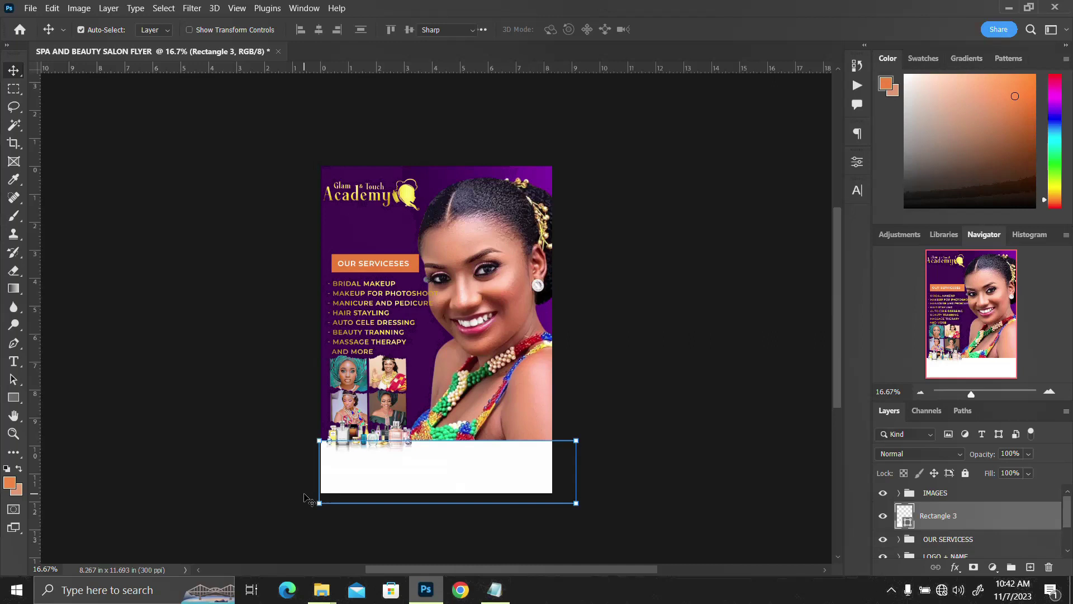
pyautogui.press('t')
pyautogui.click(423, 363)
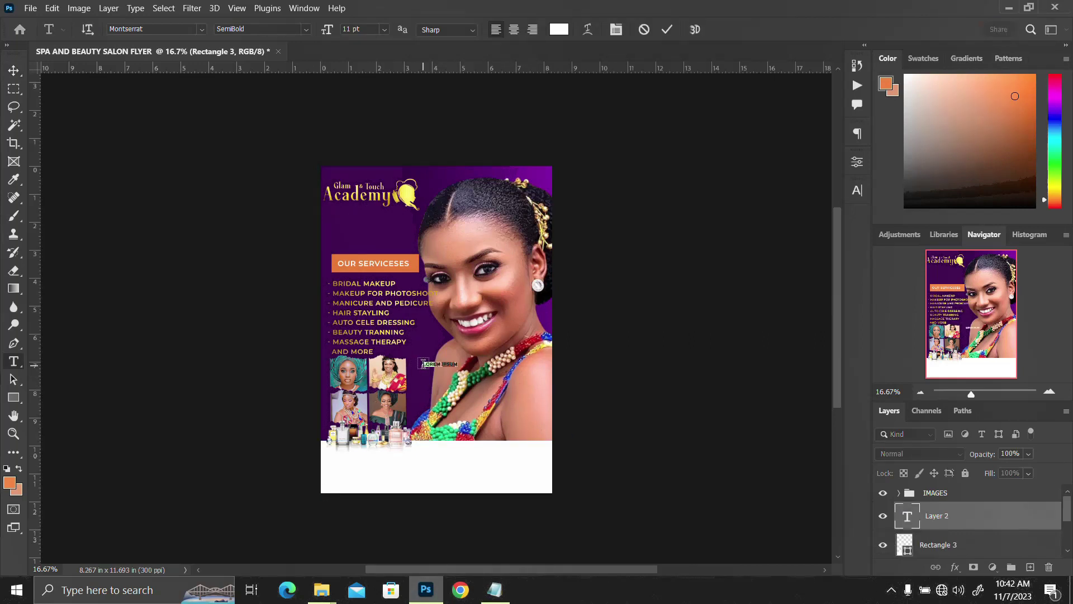
pyautogui.write('CALL OR WHATSAPP US ON')
pyautogui.hotkey('ctrl', 'Return')
pyautogui.press('v')
pyautogui.moveTo(462, 371); pyautogui.dragTo(381, 463)
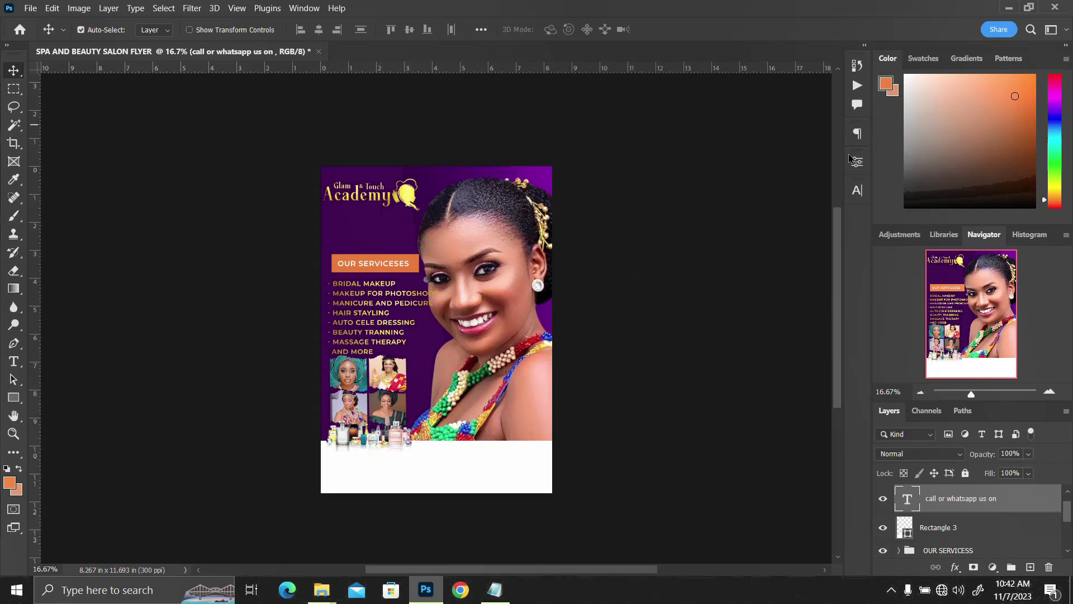
# Colour the contact text with the flyer's dark purple, then select the two phone numbers in Notepad.
pyautogui.click(855, 191)
pyautogui.click(810, 271)
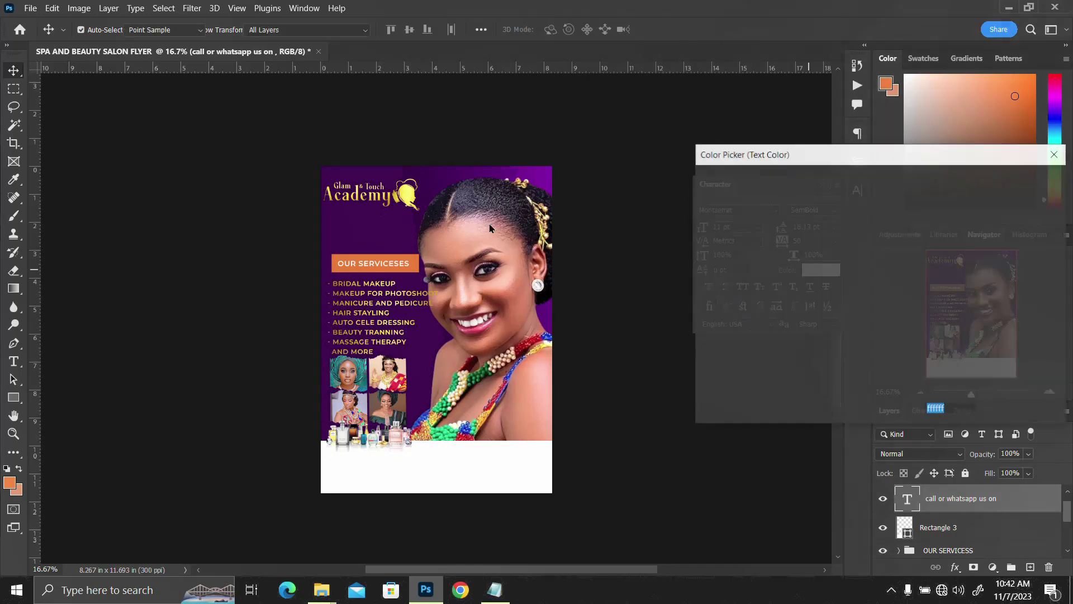
pyautogui.click(351, 231)
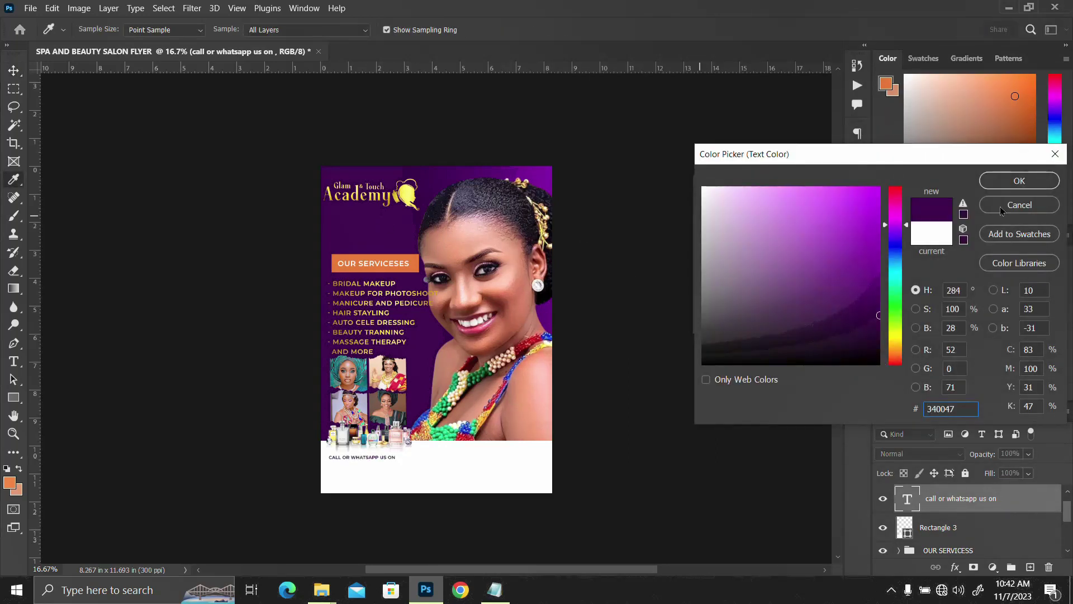
pyautogui.click(1020, 182)
pyautogui.press('v')
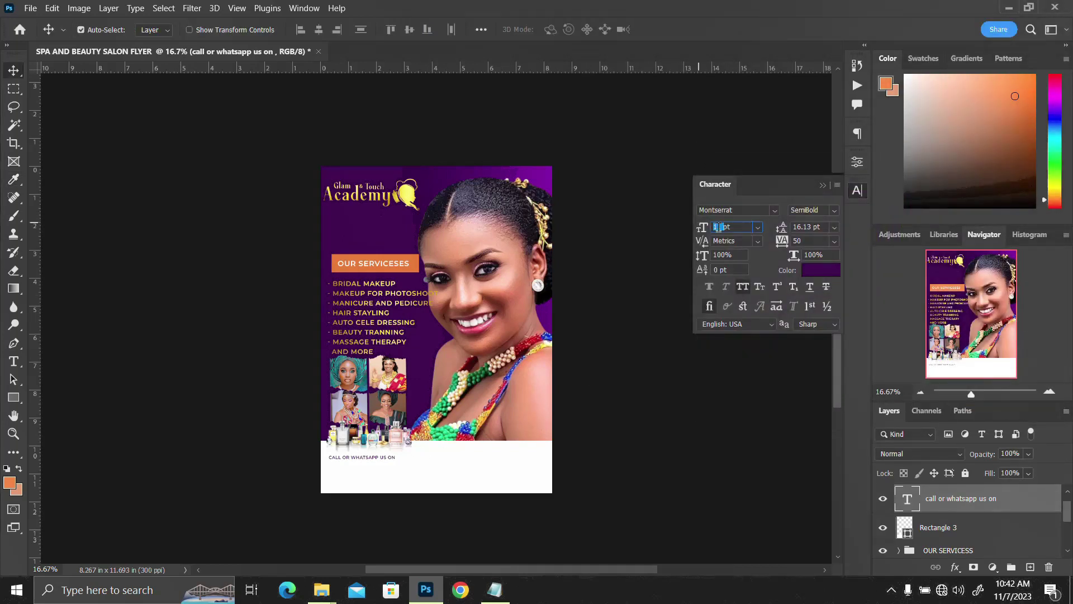
pyautogui.scroll(2, 718, 227)
pyautogui.click(852, 193)
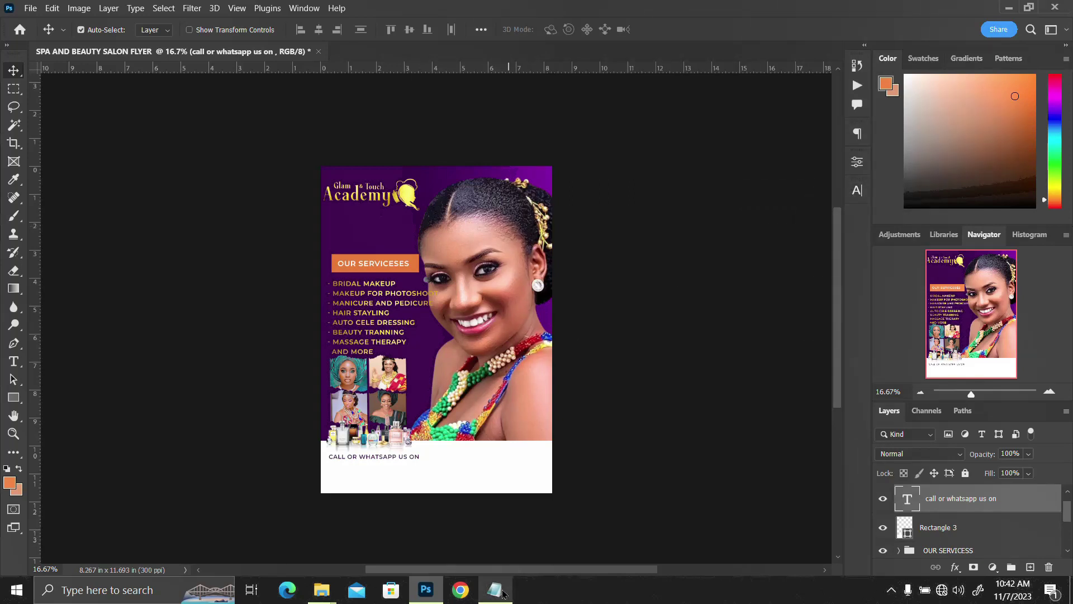
pyautogui.click(495, 590)
pyautogui.moveTo(85, 393)
pyautogui.mouseDown()
pyautogui.moveTo(106, 405)
pyautogui.moveTo(75, 382)
pyautogui.mouseUp()
pyautogui.hotkey('ctrl', 'c')
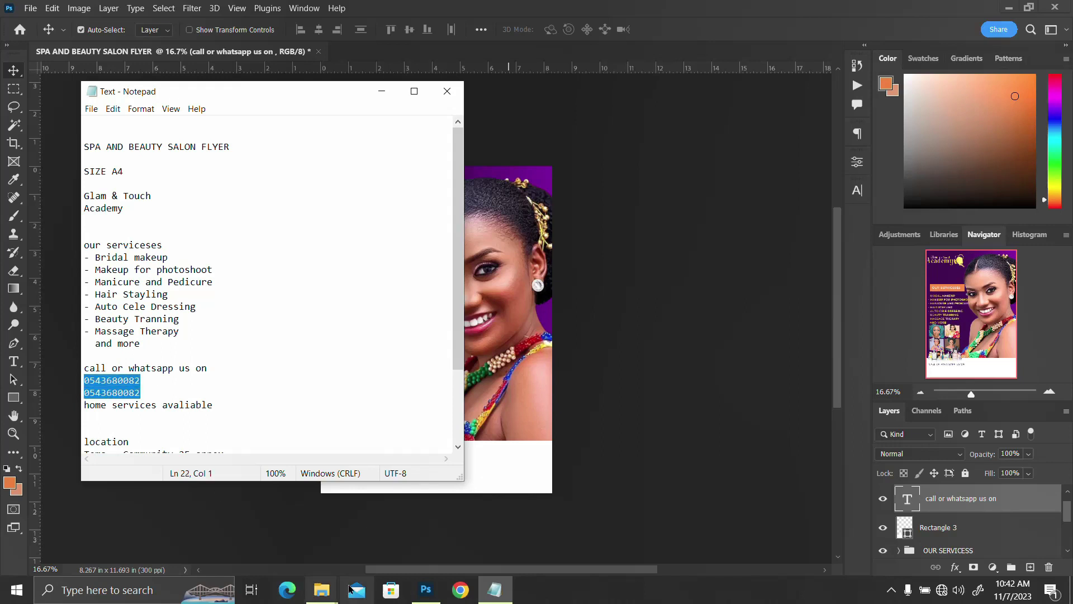
# Duplicate the contact text below itself and replace it with the two phone numbers.
pyautogui.click(426, 590)
pyautogui.hotkey('ctrl', 'j')
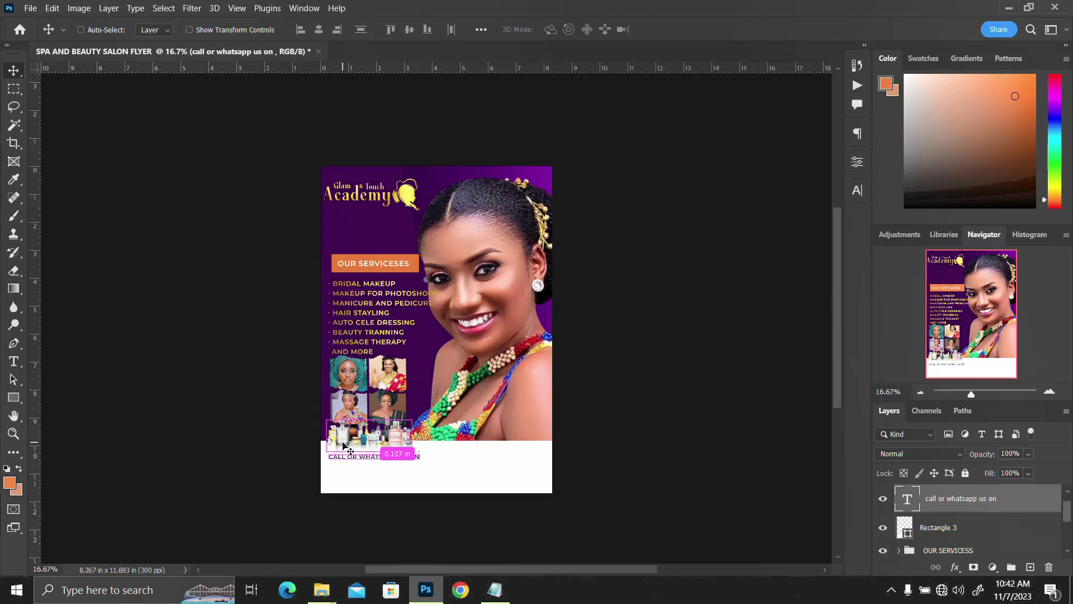
pyautogui.hotkey('shift', 'Down')
pyautogui.hotkey('shift', 'Down')
pyautogui.hotkey('shift', 'Down')
pyautogui.hotkey('shift', 'Down')
pyautogui.hotkey('shift', 'Down')
pyautogui.hotkey('shift', 'Down')
pyautogui.hotkey('shift', 'Down')
pyautogui.hotkey('shift', 'Down')
pyautogui.hotkey('shift', 'Down')
pyautogui.hotkey('shift', 'Down')
pyautogui.hotkey('shift', 'Down')
pyautogui.hotkey('shift', 'Down')
pyautogui.hotkey('shift', 'Down')
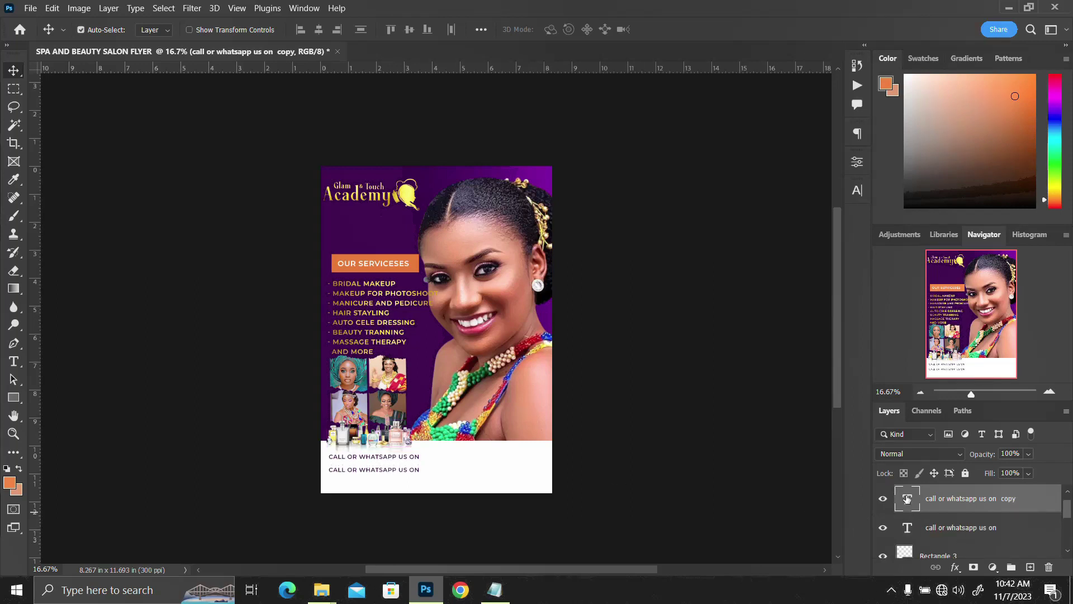
pyautogui.doubleClick(908, 498)
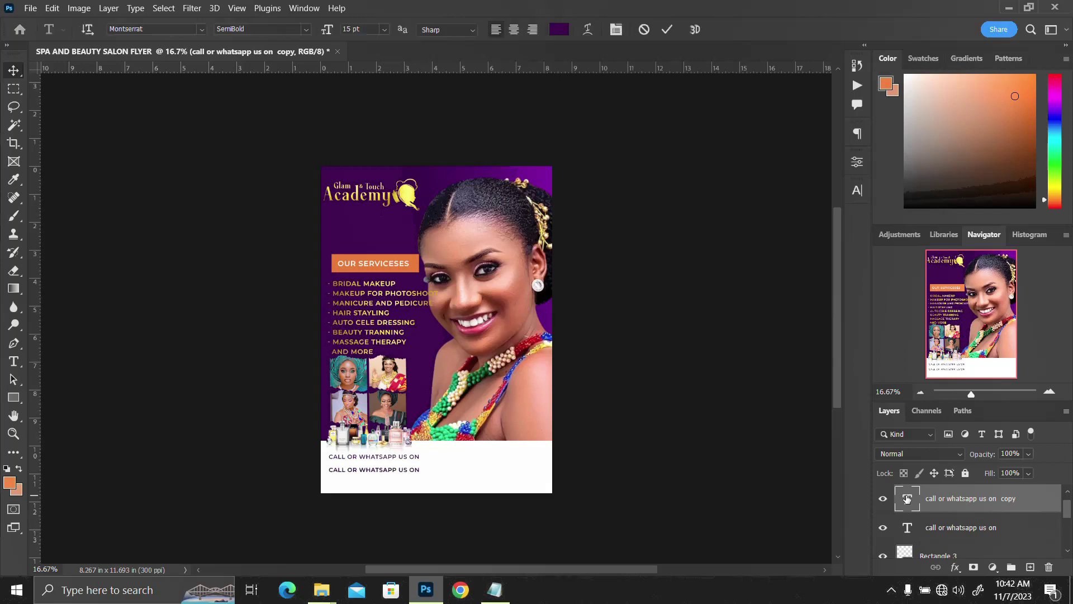
pyautogui.hotkey('ctrl', 'v')
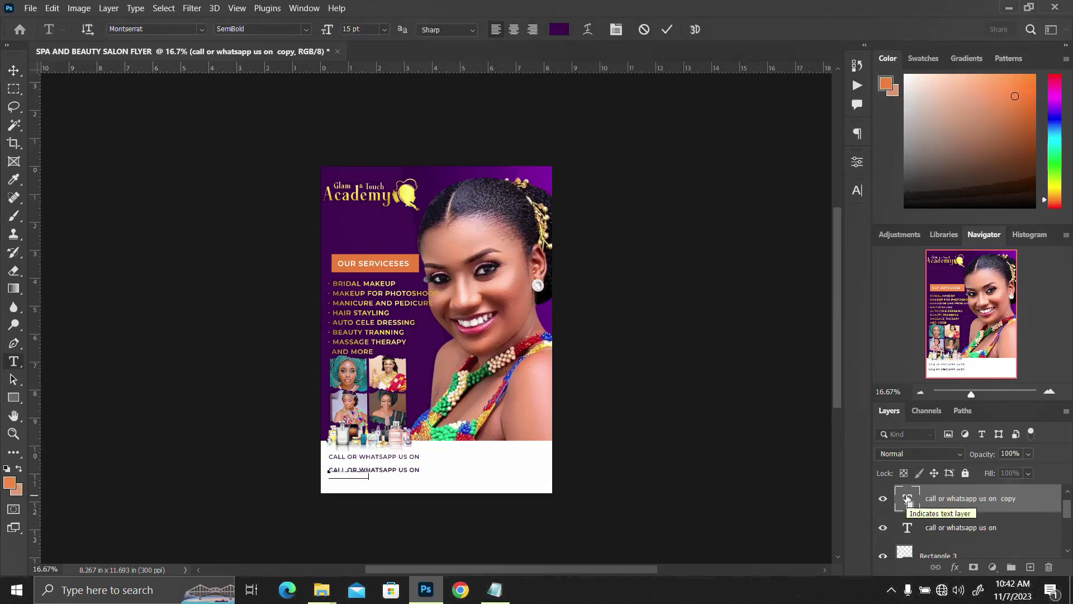
pyautogui.hotkey('ctrl', 'Return')
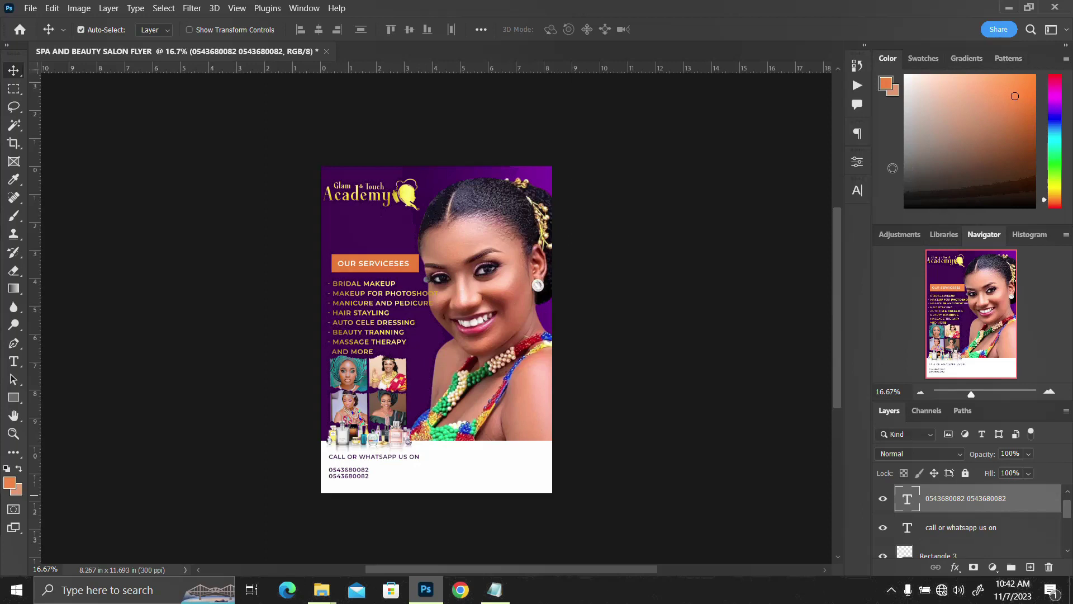
# Set the phone numbers' font weight to Black.
pyautogui.click(858, 191)
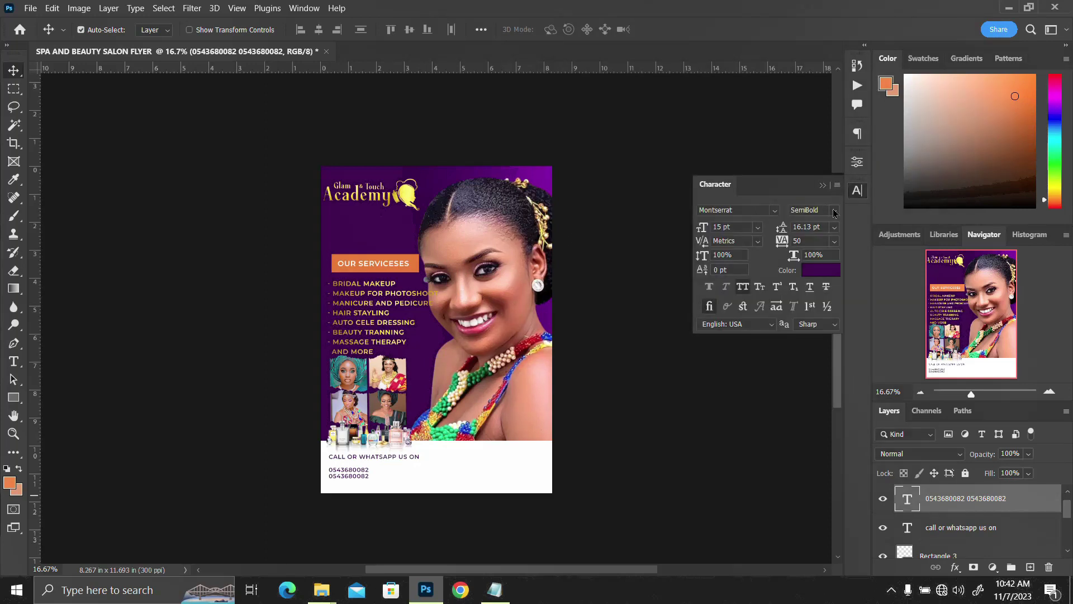
pyautogui.click(834, 212)
pyautogui.click(841, 313)
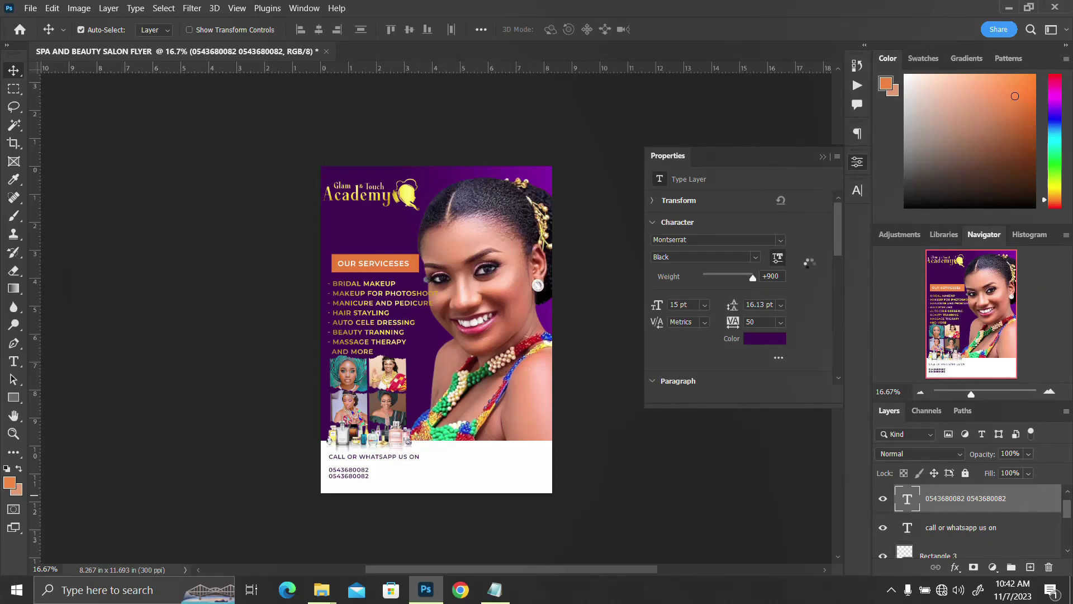
pyautogui.click(861, 170)
# Enlarge the phone numbers to about 244% and shift them right until the leading 0 shows.
pyautogui.hotkey('ctrl', 't')
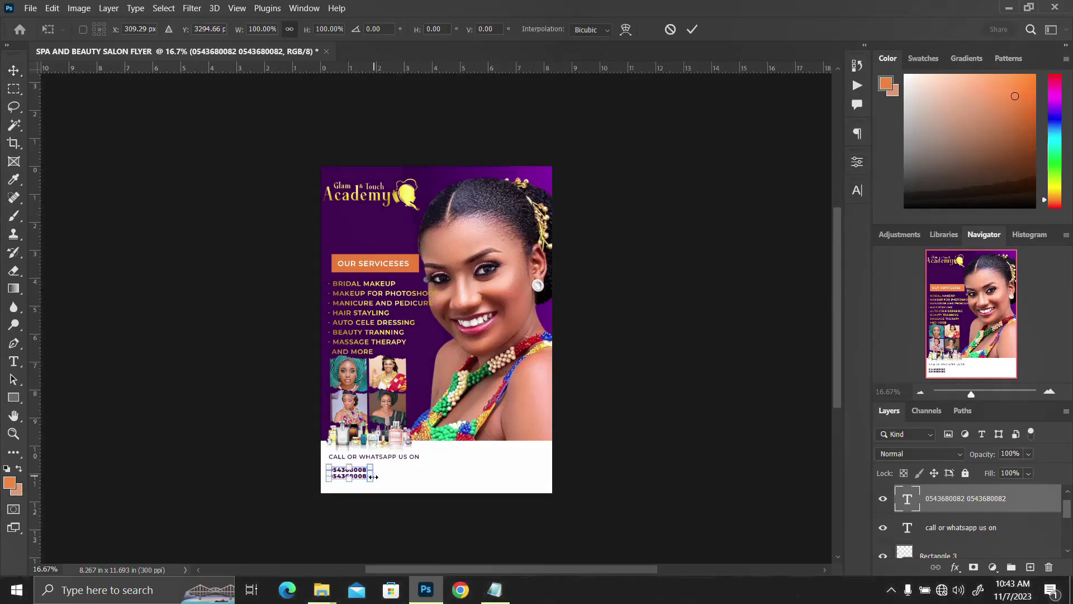
pyautogui.moveTo(370, 479); pyautogui.dragTo(406, 498)
pyautogui.press('Return')
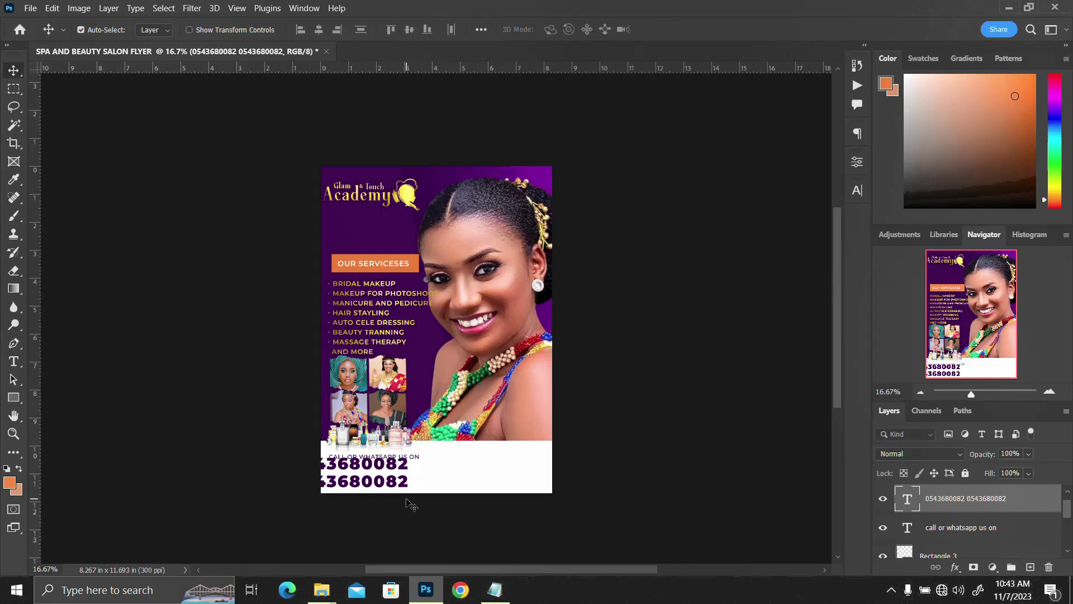
pyautogui.hotkey('shift', 'Right')
pyautogui.hotkey('shift', 'Right')
pyautogui.hotkey('shift', 'Right')
pyautogui.hotkey('shift', 'Right')
pyautogui.hotkey('shift', 'Right')
pyautogui.hotkey('shift', 'Right')
pyautogui.hotkey('shift', 'Right')
pyautogui.hotkey('shift', 'Right')
pyautogui.hotkey('shift', 'Right')
pyautogui.hotkey('shift', 'Right')
pyautogui.hotkey('shift', 'Right')
pyautogui.hotkey('shift', 'Right')
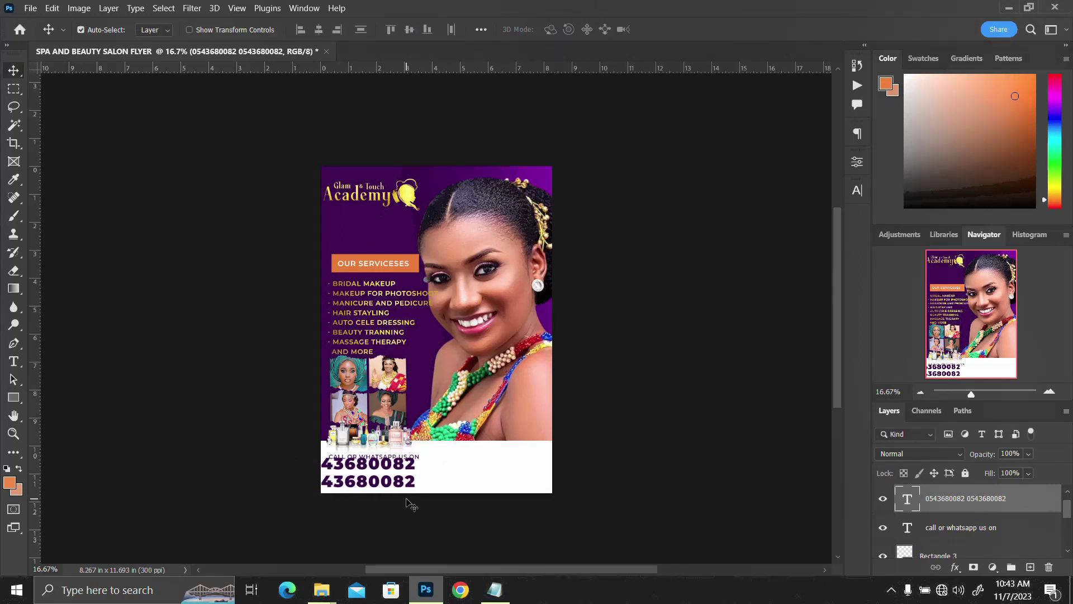
pyautogui.hotkey('shift', 'Right')
pyautogui.hotkey('shift', 'Right')
pyautogui.hotkey('shift', 'Right')
pyautogui.hotkey('shift', 'Right')
pyautogui.hotkey('shift', 'Right')
pyautogui.hotkey('shift', 'Right')
pyautogui.hotkey('shift', 'Right')
pyautogui.hotkey('shift', 'Right')
pyautogui.hotkey('shift', 'Right')
pyautogui.hotkey('shift', 'Right')
pyautogui.hotkey('shift', 'Right')
pyautogui.hotkey('shift', 'Right')
pyautogui.hotkey('shift', 'Right')
pyautogui.hotkey('shift', 'Right')
pyautogui.hotkey('shift', 'Right')
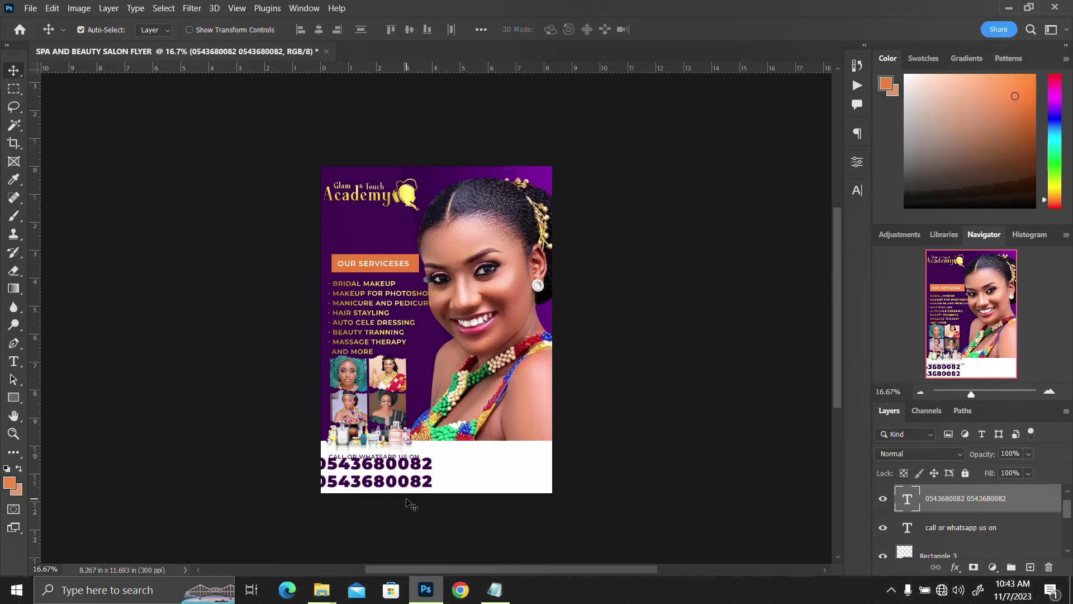
pyautogui.hotkey('shift', 'Right')
pyautogui.hotkey('shift', 'Right')
pyautogui.hotkey('shift', 'Right')
pyautogui.hotkey('shift', 'Right')
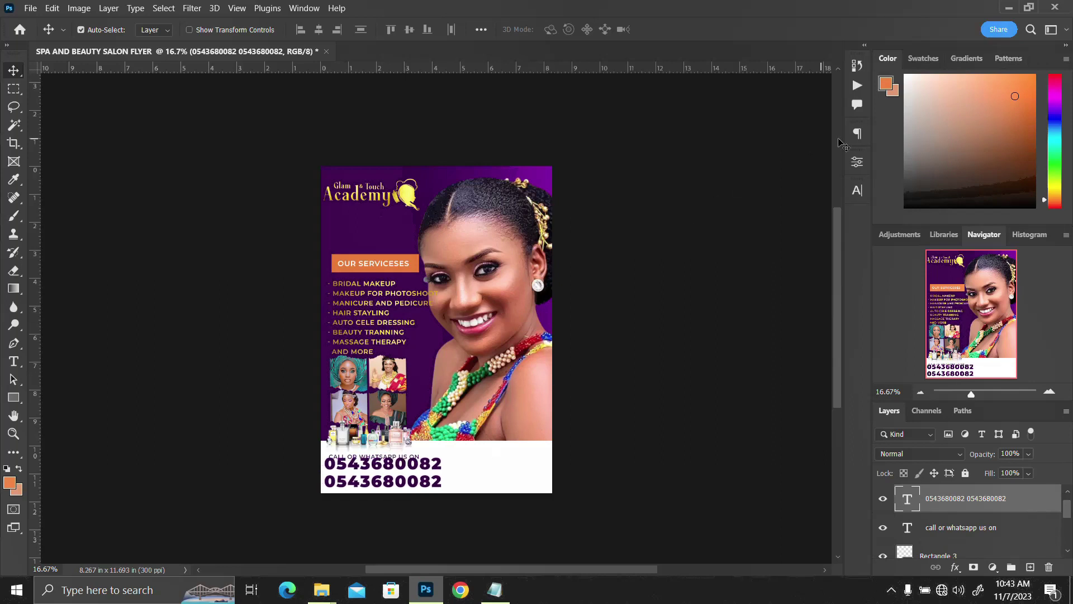
# Tighten the phone numbers' leading by entering 45 pt and lowering it one point.
pyautogui.click(859, 191)
pyautogui.click(805, 227)
pyautogui.write('45.12')
pyautogui.press('Return')
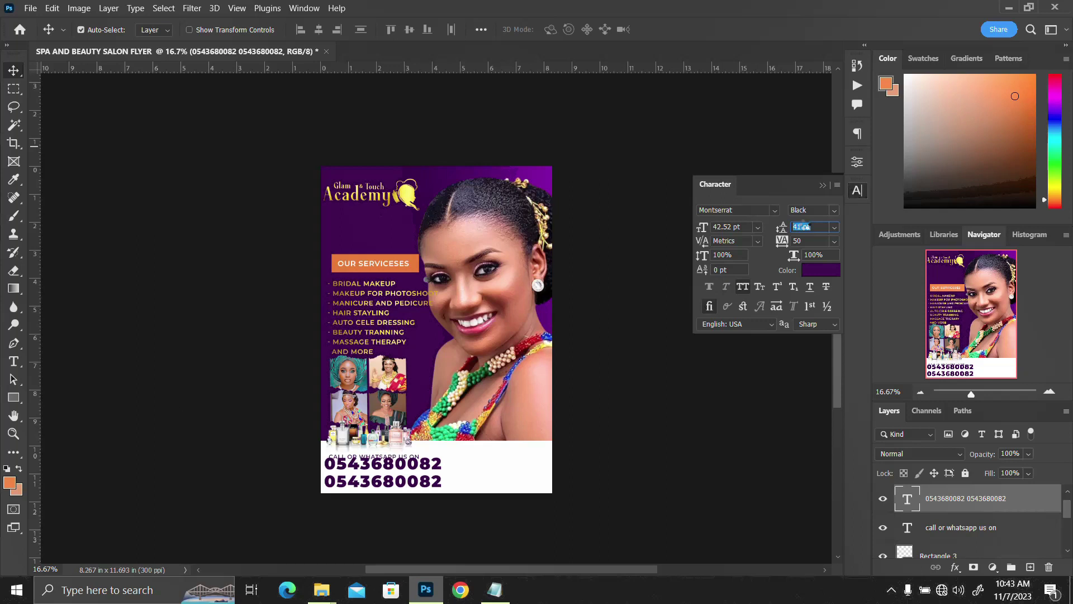
pyautogui.press('Down')
pyautogui.scroll(-4, 807, 227)
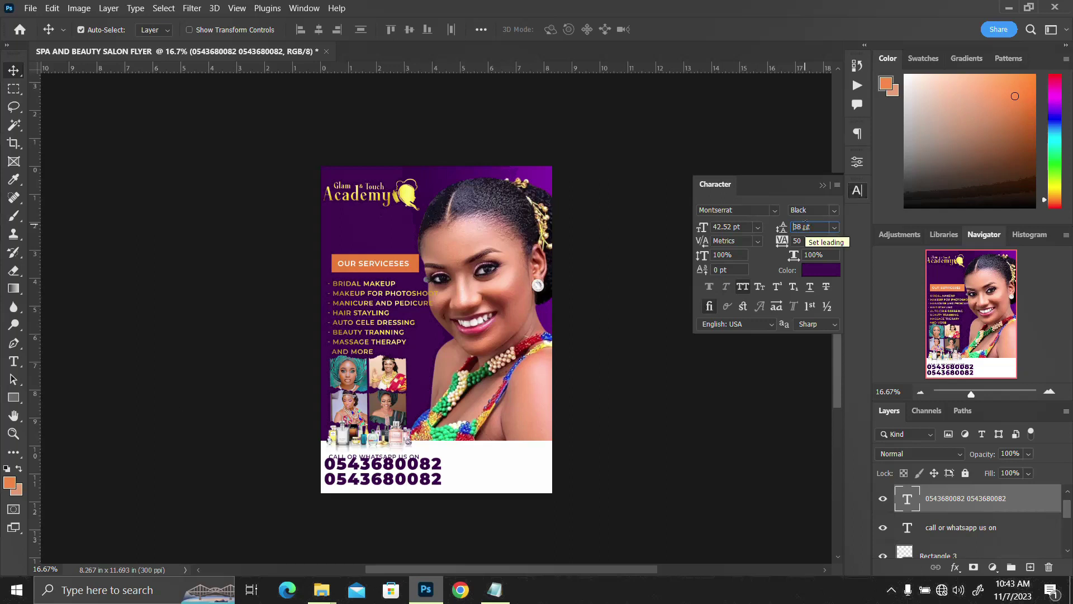
pyautogui.scroll(-2, 808, 227)
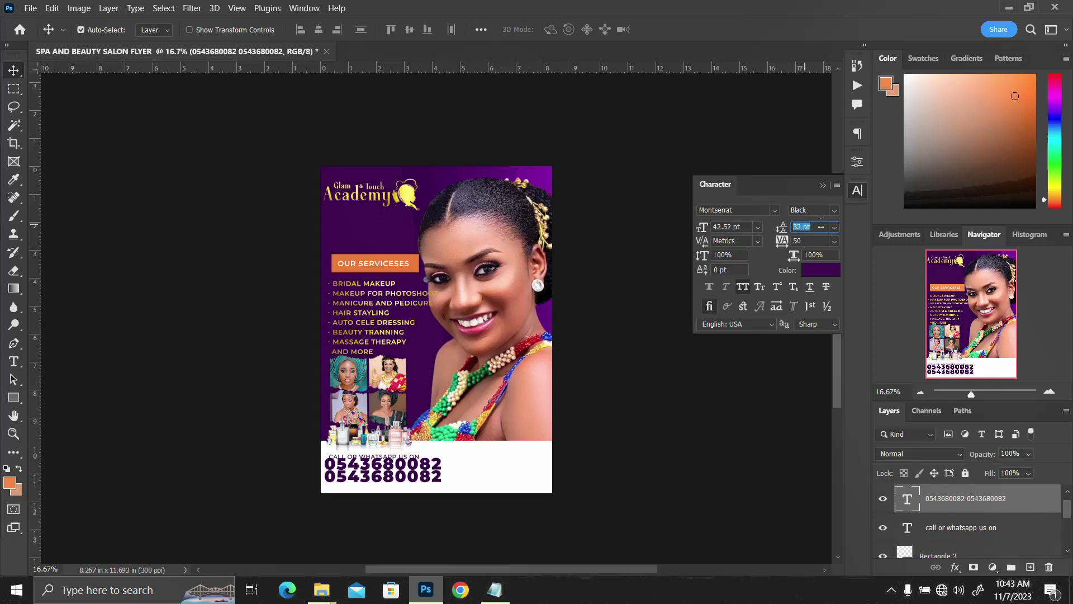
pyautogui.click(856, 191)
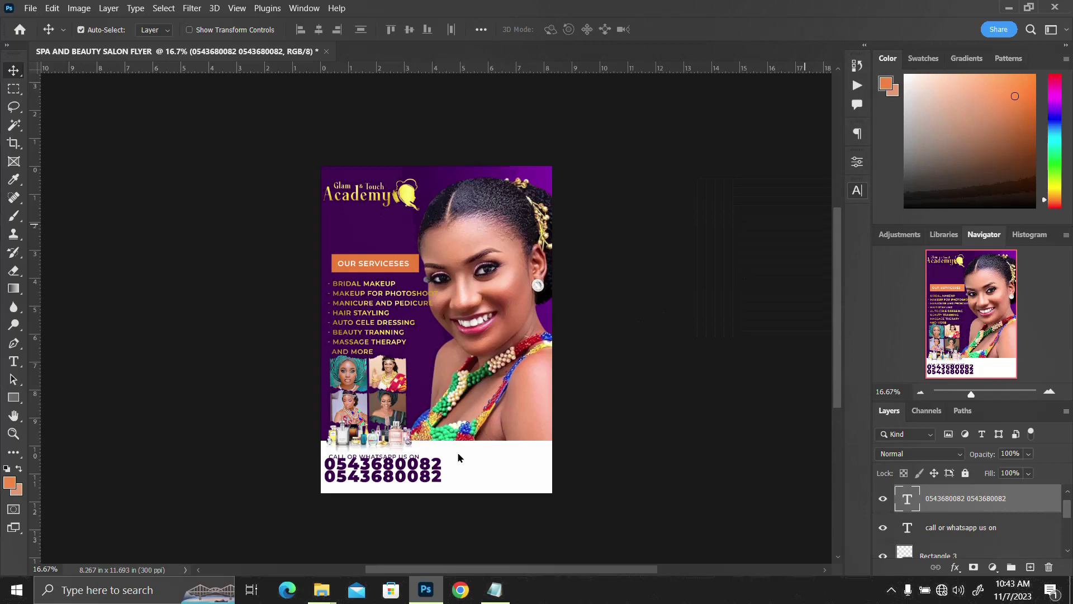
# Nudge the CALL OR WHATSAPP US ON heading slightly right and up.
pyautogui.click(979, 534)
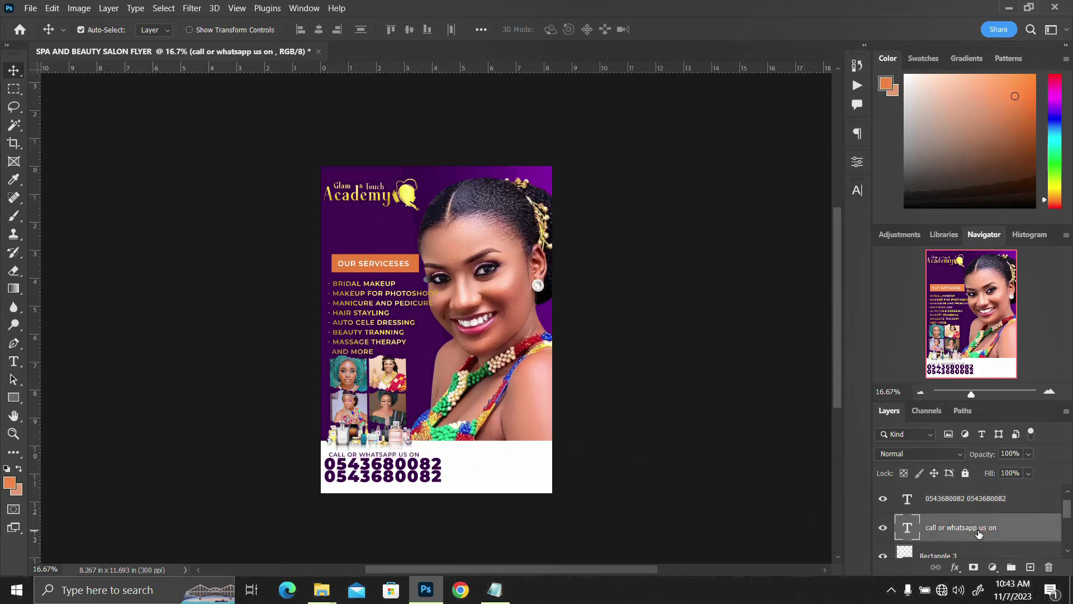
pyautogui.press('Right')
pyautogui.press('Right')
pyautogui.press('Right')
pyautogui.press('Right')
pyautogui.press('Right')
pyautogui.press('Right')
pyautogui.press('Right')
pyautogui.press('Right')
pyautogui.press('Right')
pyautogui.press('Right')
pyautogui.press('Right')
pyautogui.press('Right')
pyautogui.press('Right')
pyautogui.press('Right')
pyautogui.press('Right')
pyautogui.press('Right')
pyautogui.press('Right')
pyautogui.press('Right')
pyautogui.press('Right')
pyautogui.press('Right')
pyautogui.press('Up')
pyautogui.press('Up')
pyautogui.press('Up')
pyautogui.press('Up')
pyautogui.press('Up')
pyautogui.press('Up')
pyautogui.press('Up')
pyautogui.press('Up')
pyautogui.press('Up')
pyautogui.press('Up')
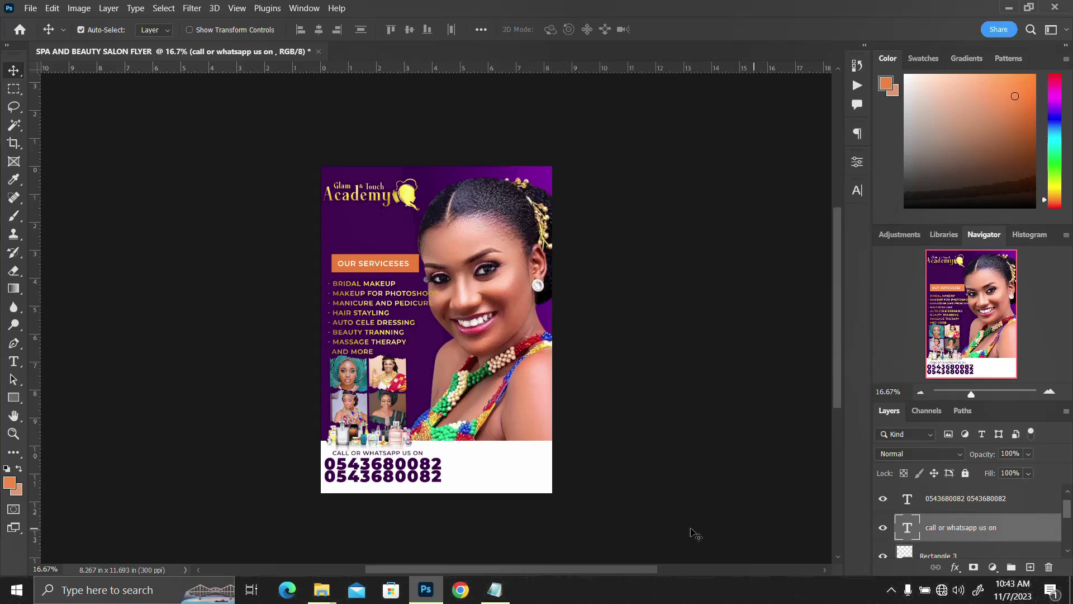
# Duplicate the heading below the numbers and retype it as 'home services avaliable'.
pyautogui.click(495, 590)
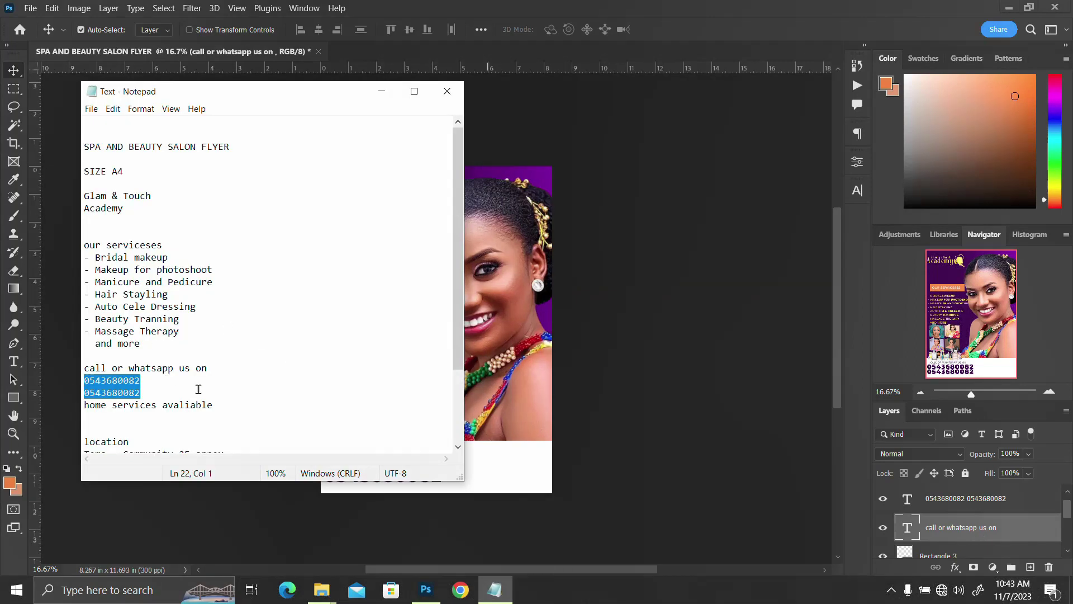
pyautogui.moveTo(217, 404); pyautogui.dragTo(82, 405)
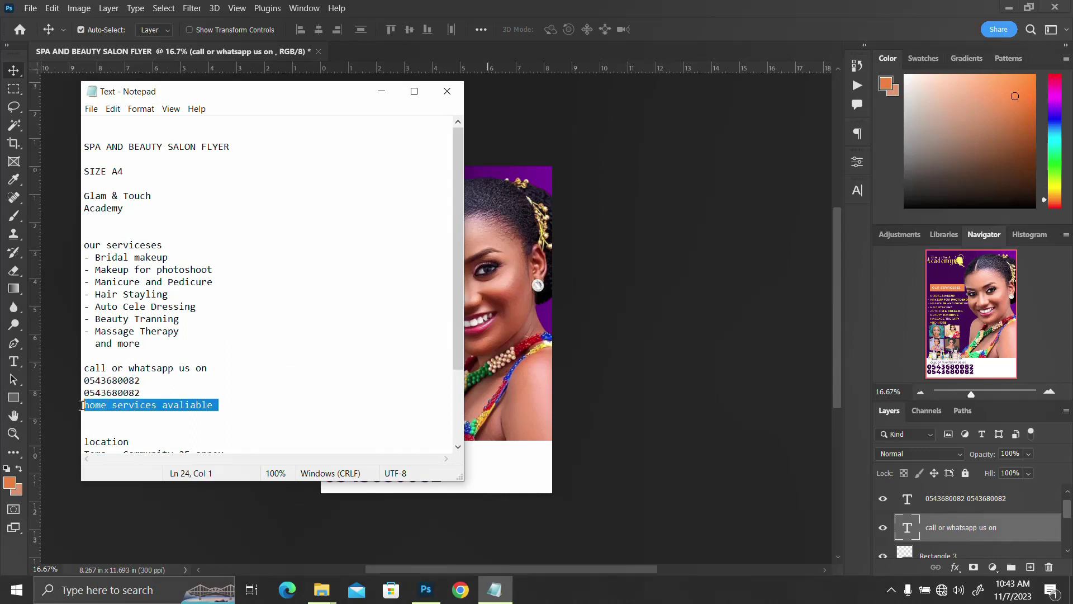
pyautogui.click(426, 589)
pyautogui.hotkey('ctrl', 'j')
pyautogui.press('Down')
pyautogui.press('Down')
pyautogui.hotkey('shift', 'Down')
pyautogui.hotkey('shift', 'Down')
pyautogui.hotkey('shift', 'Down')
pyautogui.hotkey('shift', 'Down')
pyautogui.hotkey('shift', 'Down')
pyautogui.hotkey('shift', 'Down')
pyautogui.hotkey('shift', 'Down')
pyautogui.hotkey('shift', 'Down')
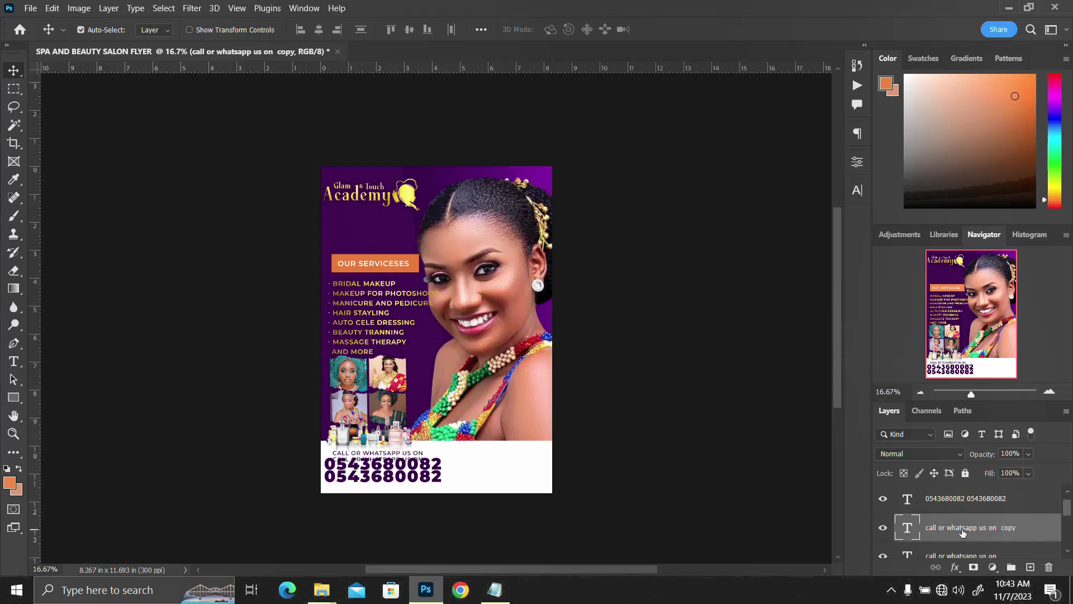
pyautogui.hotkey('shift', 'Down')
pyautogui.hotkey('shift', 'Down')
pyautogui.hotkey('shift', 'Down')
pyautogui.hotkey('shift', 'Down')
pyautogui.hotkey('shift', 'Down')
pyautogui.hotkey('shift', 'Down')
pyautogui.hotkey('shift', 'Down')
pyautogui.hotkey('shift', 'Down')
pyautogui.hotkey('shift', 'Down')
pyautogui.hotkey('shift', 'Down')
pyautogui.hotkey('shift', 'Down')
pyautogui.hotkey('shift', 'Down')
pyautogui.hotkey('shift', 'Down')
pyautogui.hotkey('shift', 'Down')
pyautogui.hotkey('shift', 'Down')
pyautogui.hotkey('shift', 'Down')
pyautogui.hotkey('shift', 'Down')
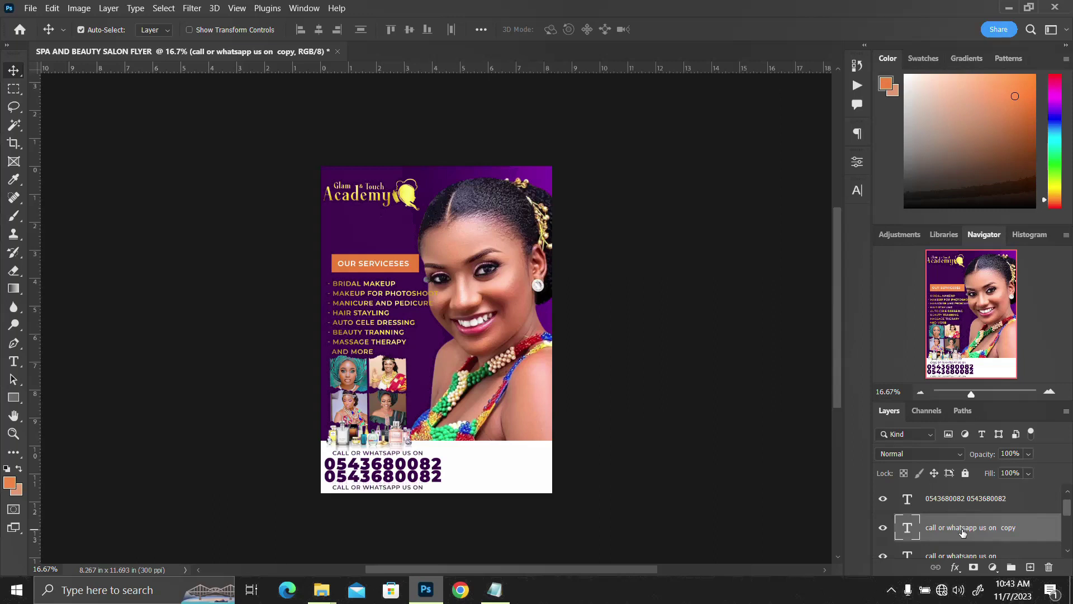
pyautogui.doubleClick(906, 534)
pyautogui.write('home services avaliable')
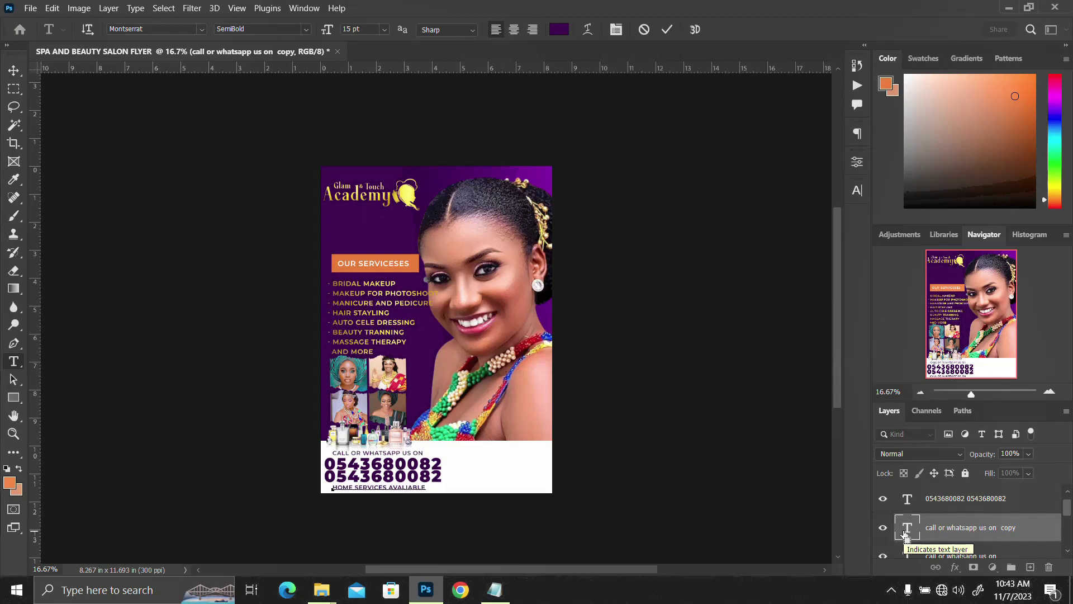
pyautogui.hotkey('ctrl', 'Return')
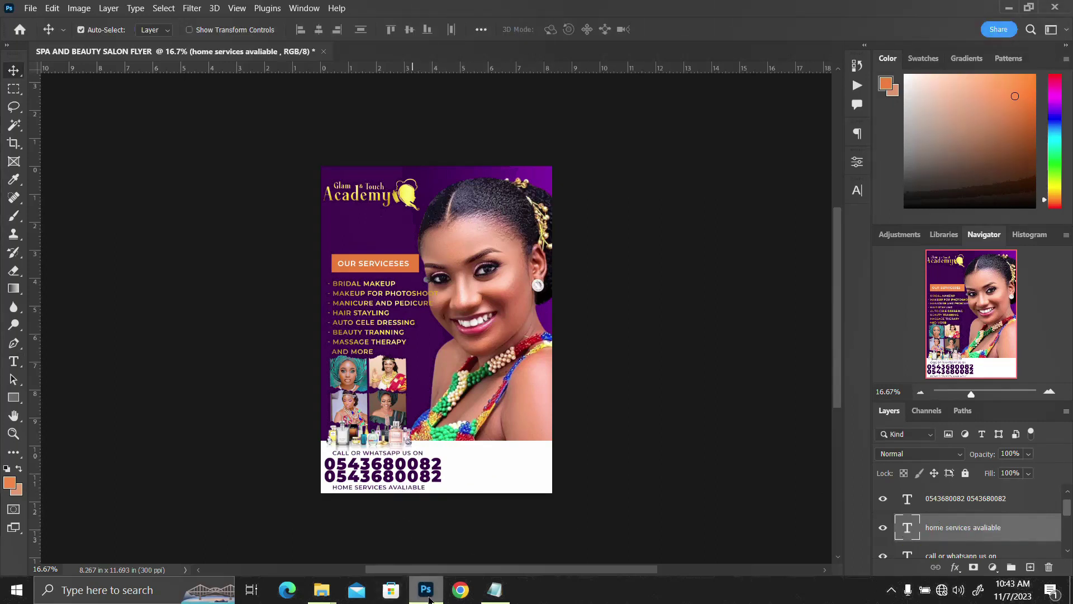
# Copy the location lines from Notepad and duplicate the heading rightward as 'LOCATION' text.
pyautogui.click(495, 590)
pyautogui.scroll(-3, 149, 431)
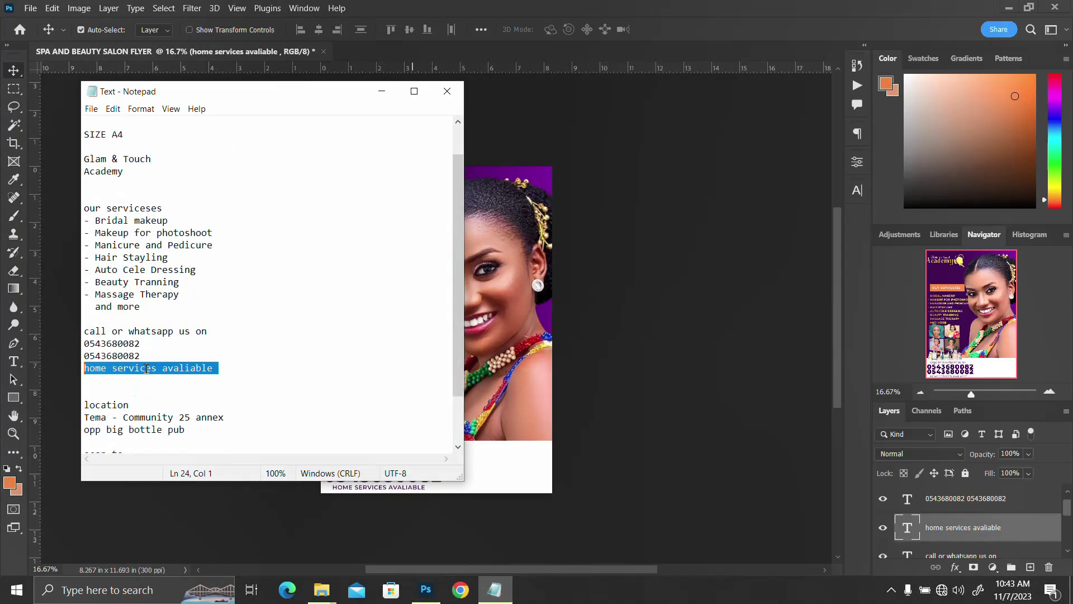
pyautogui.moveTo(188, 369); pyautogui.dragTo(80, 342)
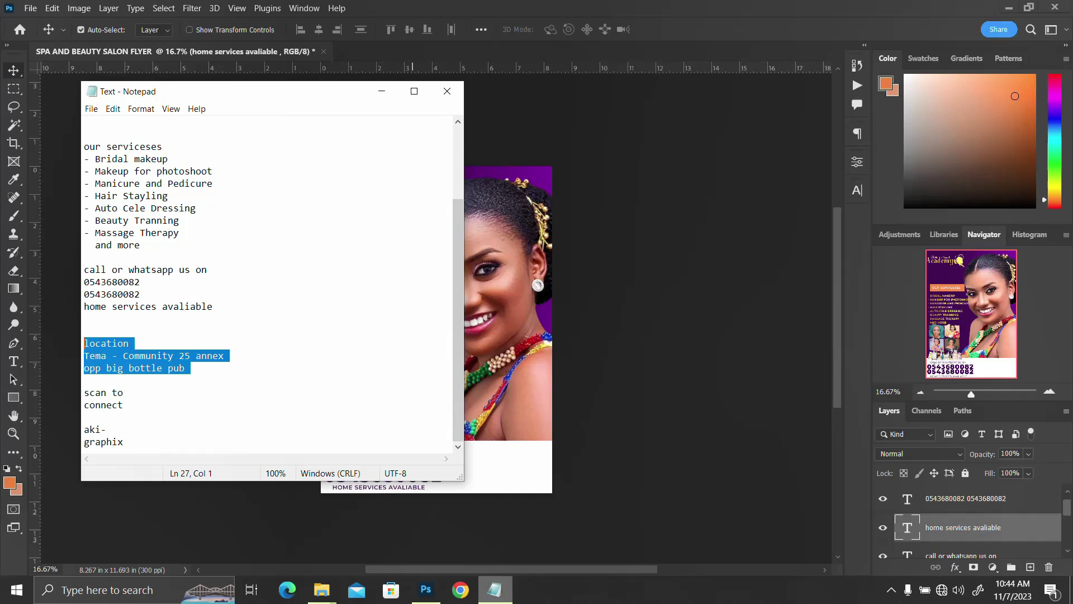
pyautogui.click(325, 499)
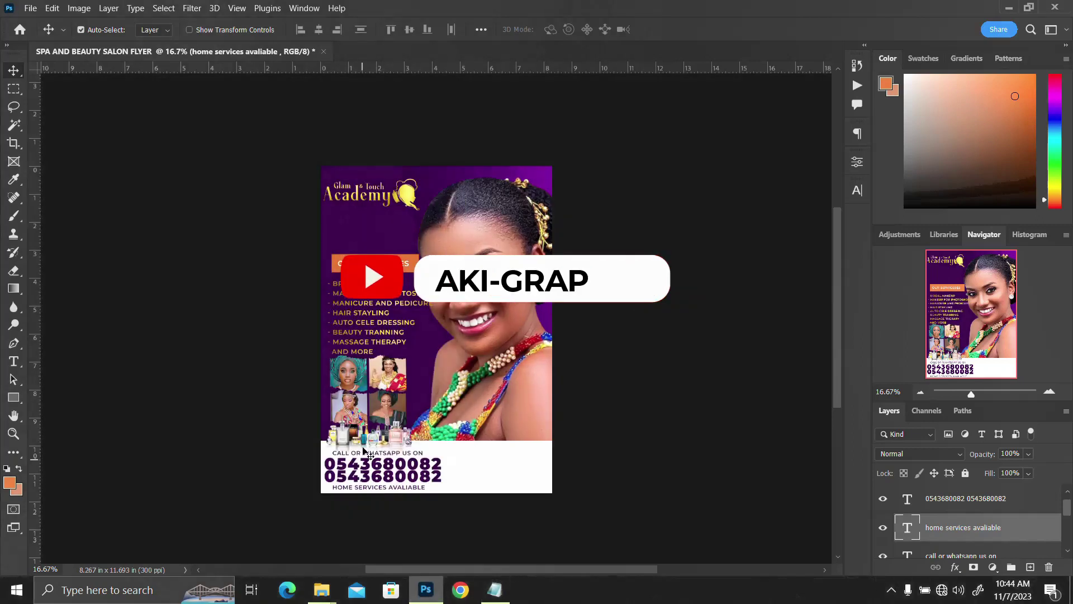
pyautogui.click(393, 456)
pyautogui.moveTo(393, 457); pyautogui.dragTo(507, 460)
pyautogui.doubleClick(507, 461)
pyautogui.hotkey('ctrl', 'a')
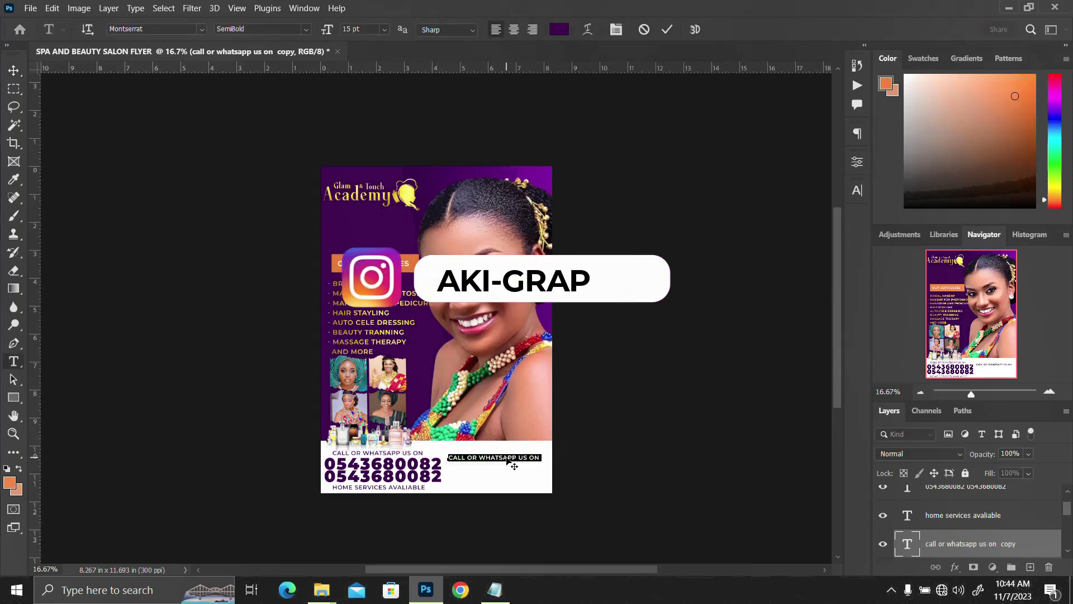
pyautogui.write('LOCATION')
pyautogui.hotkey('ctrl', 'Return')
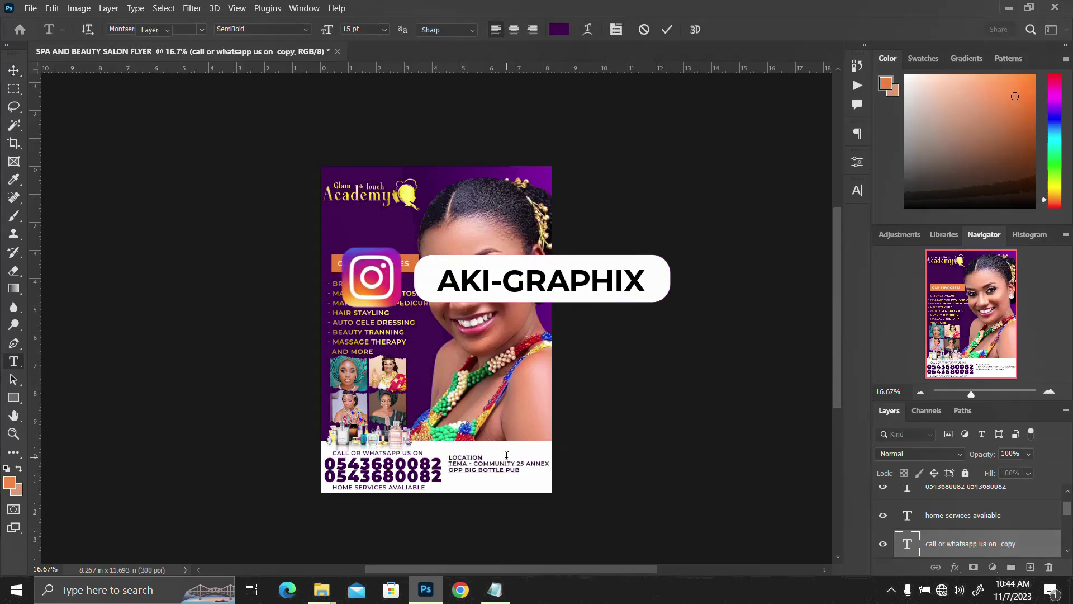
pyautogui.press('v')
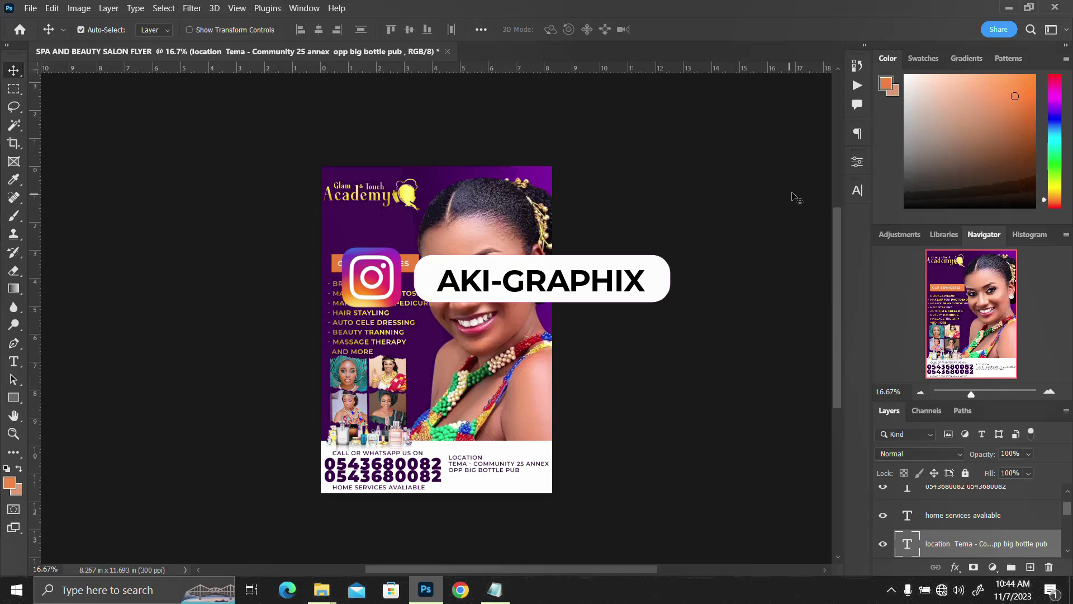
# Centre-align the location text and move it right of the phone numbers.
pyautogui.click(859, 136)
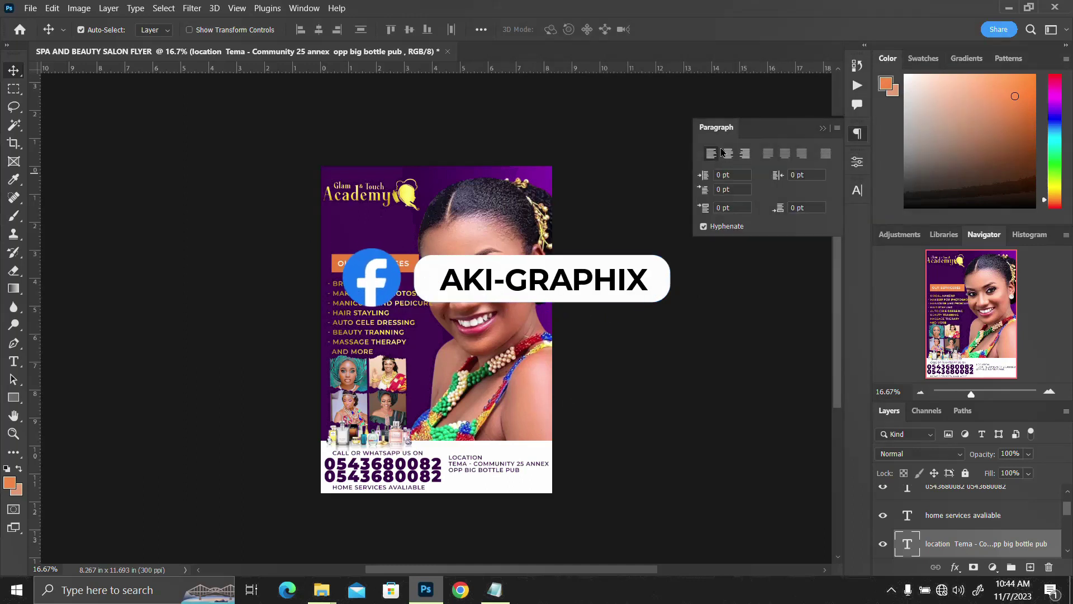
pyautogui.click(727, 154)
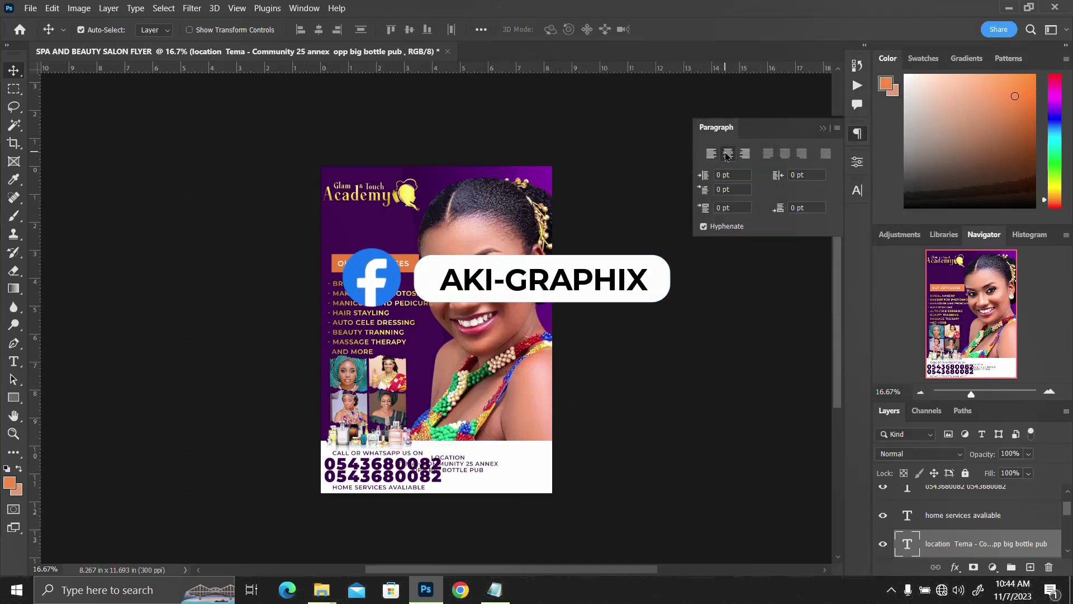
pyautogui.click(859, 135)
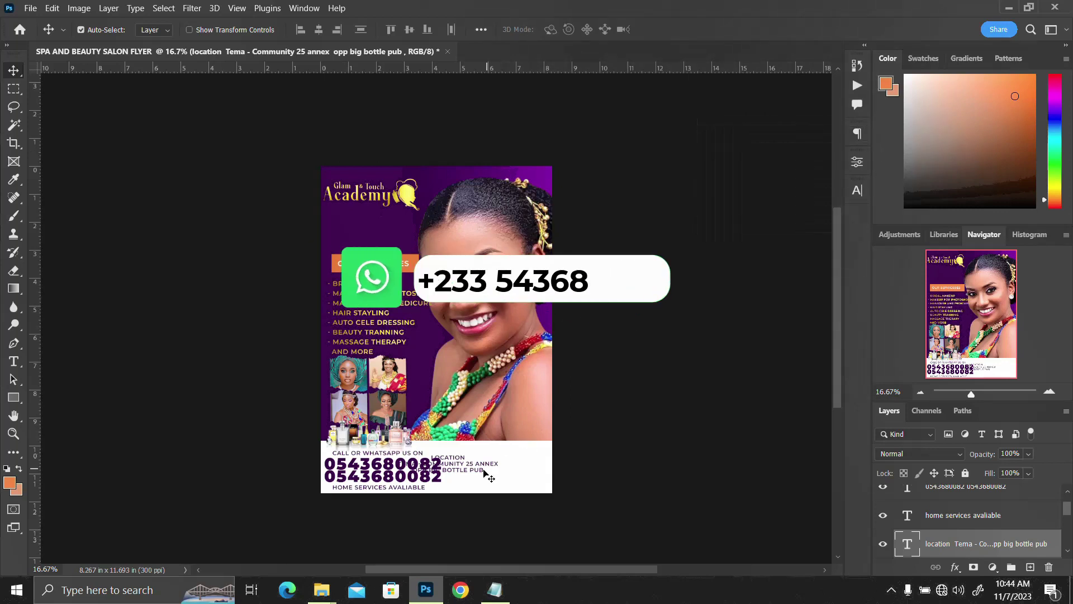
pyautogui.moveTo(464, 463); pyautogui.dragTo(510, 466)
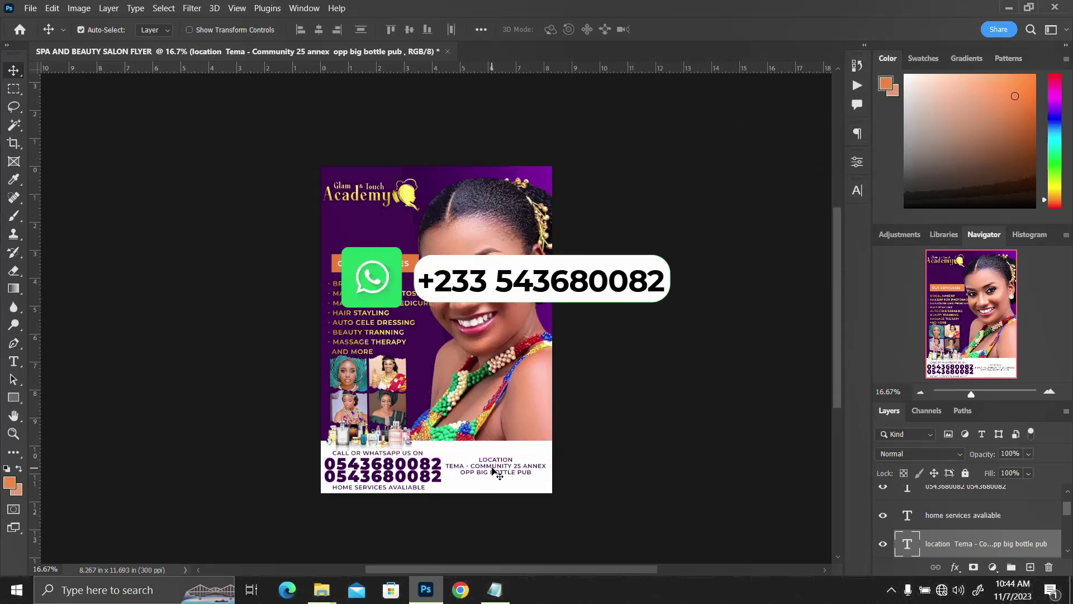
pyautogui.click(495, 592)
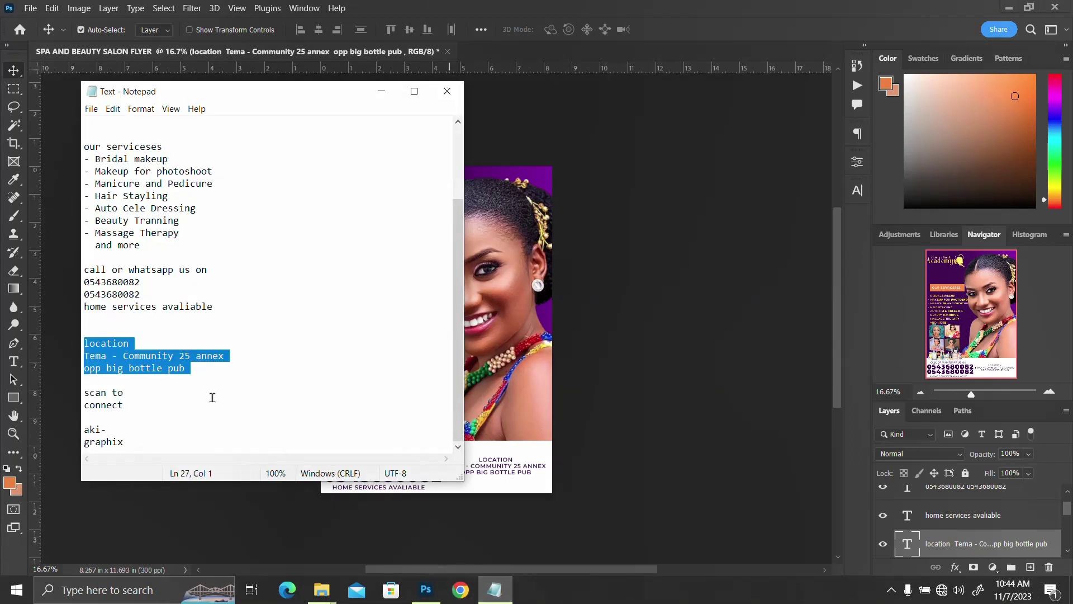
# Copy the SCAN TO CONNECT wording from the notes and drag a duplicate of the location text below it.
pyautogui.moveTo(117, 404); pyautogui.dragTo(82, 395)
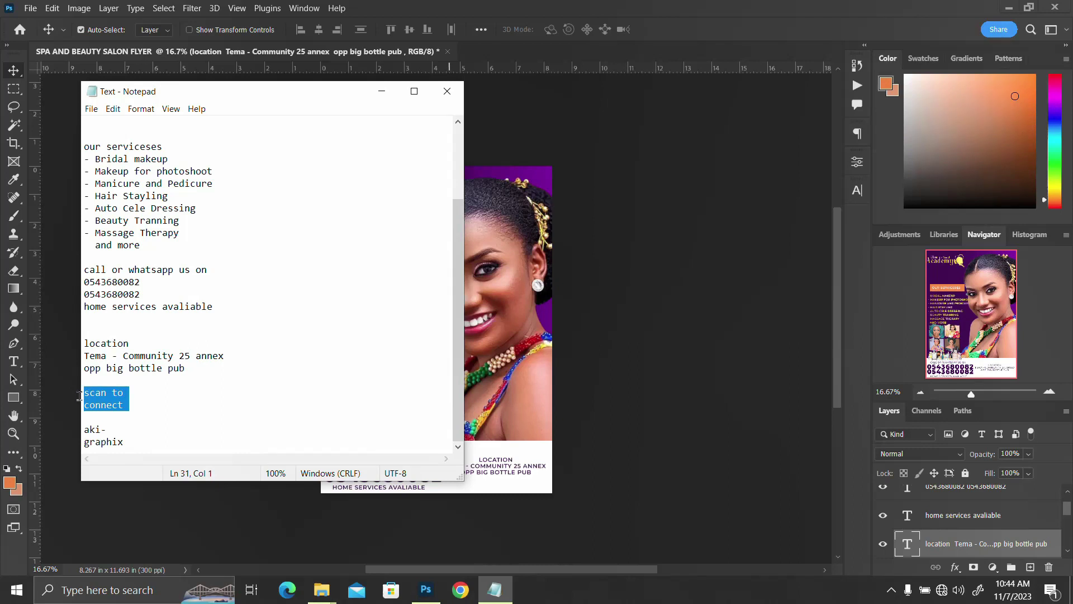
pyautogui.click(426, 590)
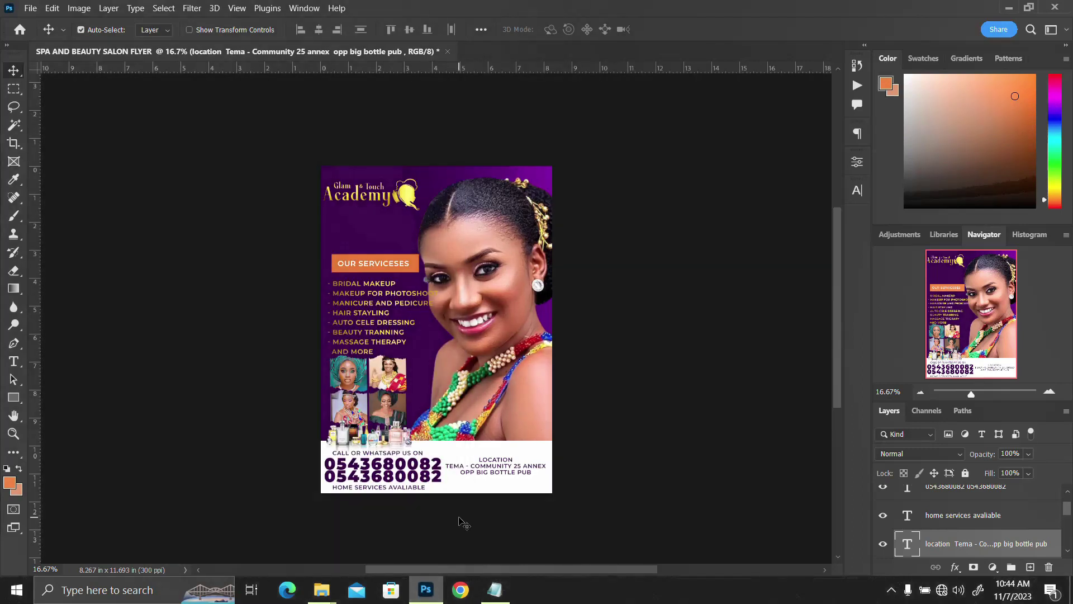
pyautogui.doubleClick(496, 471)
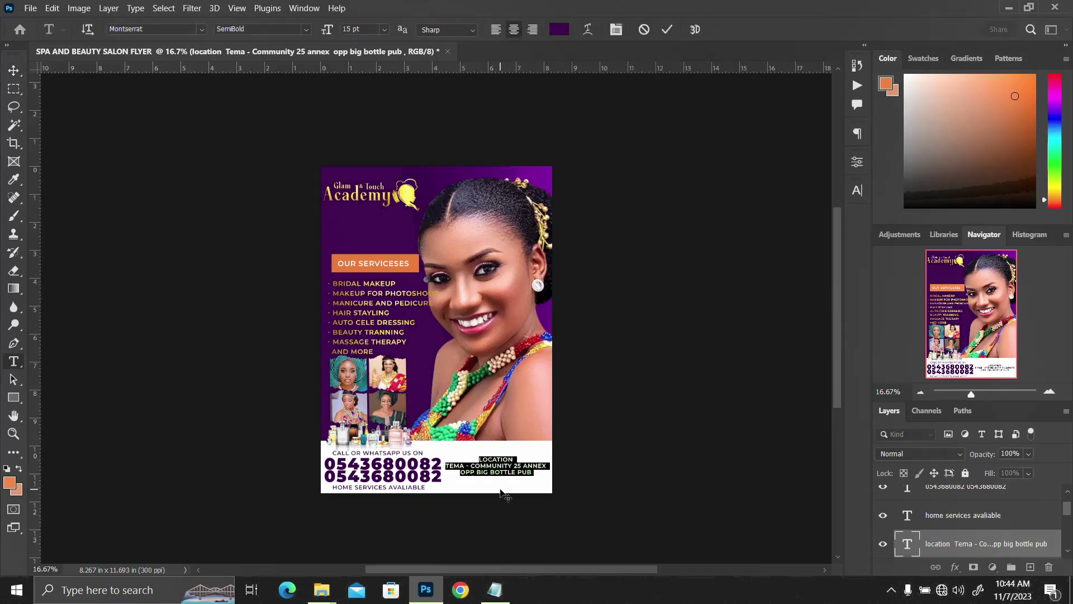
pyautogui.hotkey('ctrl', 'Return')
pyautogui.press('v')
pyautogui.moveTo(497, 467); pyautogui.dragTo(497, 483)
# Retype the duplicate as 'SCAN TO' / 'CONNECT' on two lines and place it under the location lines.
pyautogui.doubleClick(497, 483)
pyautogui.write('SCAN TO')
pyautogui.press('Return')
pyautogui.write('CONNECT')
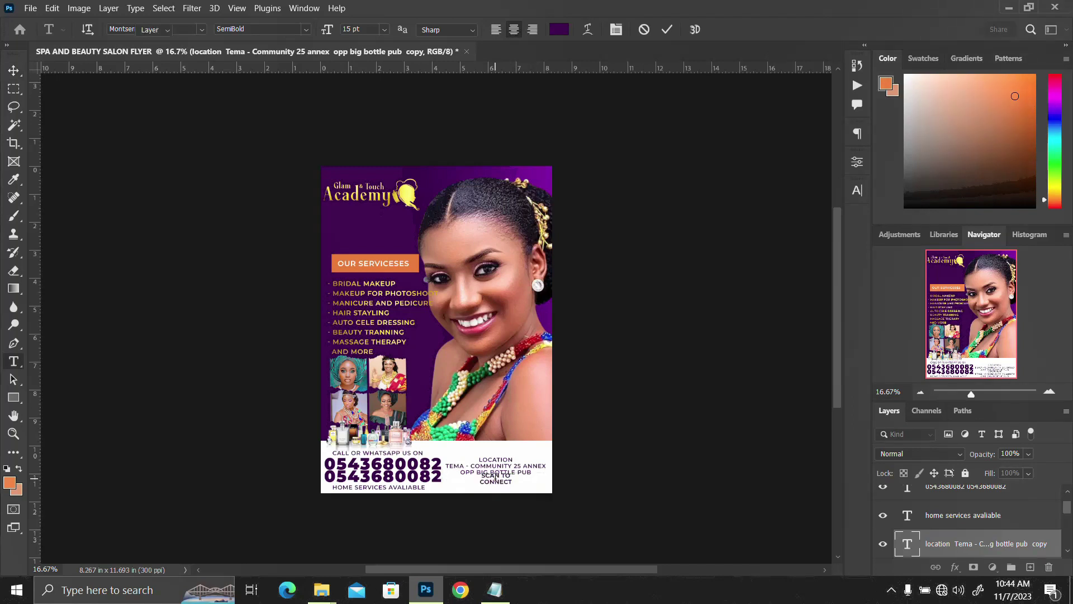
pyautogui.hotkey('ctrl', 'Return')
pyautogui.press('v')
pyautogui.moveTo(495, 479); pyautogui.dragTo(496, 480)
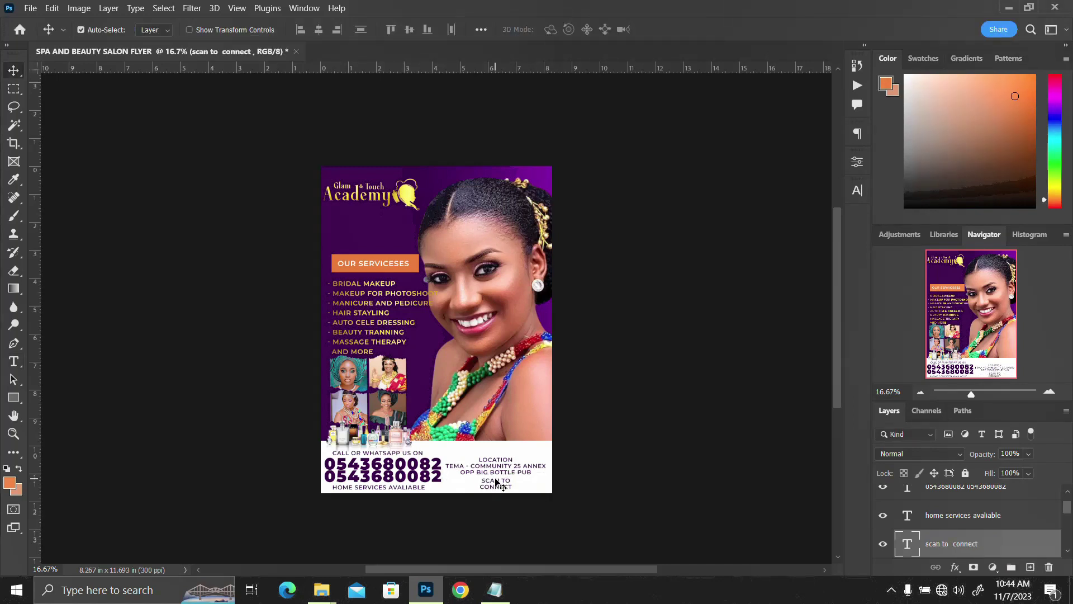
# Nudge the location block up and fine-tune the SCAN TO CONNECT block's position with Shift+arrow keys.
pyautogui.click(500, 473)
pyautogui.hotkey('shift', 'Up')
pyautogui.hotkey('shift', 'Up')
pyautogui.hotkey('shift', 'Up')
pyautogui.hotkey('shift', 'Up')
pyautogui.hotkey('shift', 'Up')
pyautogui.hotkey('shift', 'Up')
pyautogui.hotkey('shift', 'Up')
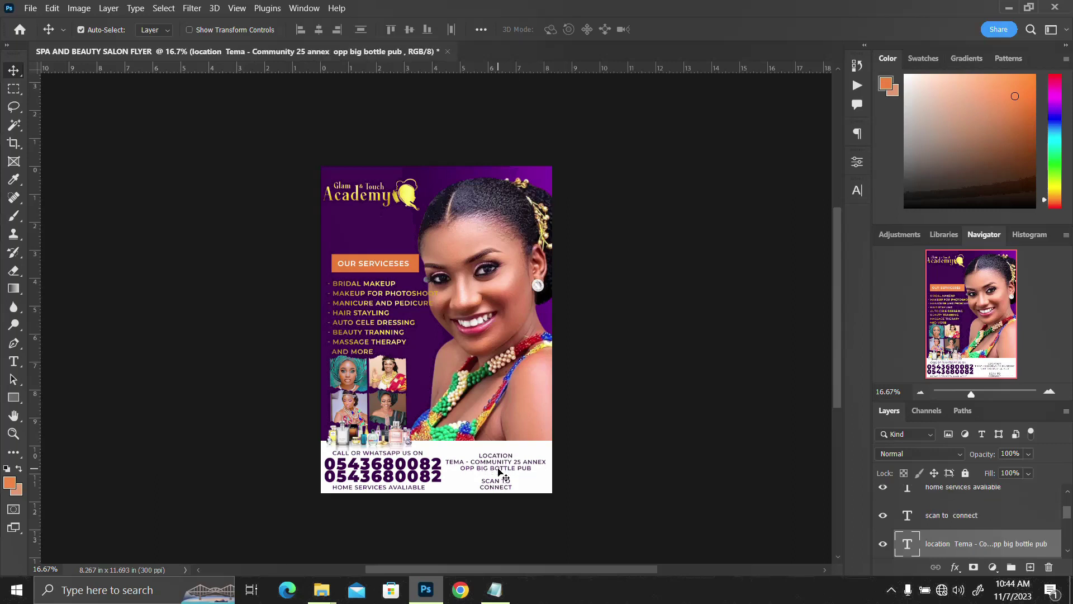
pyautogui.hotkey('shift', 'Up')
pyautogui.hotkey('shift', 'Up')
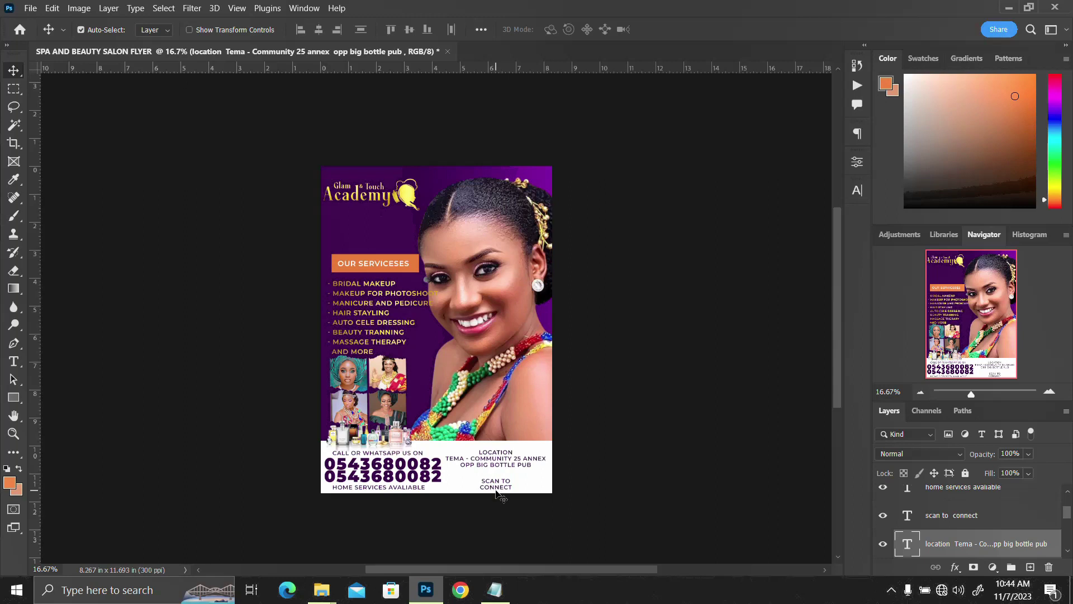
pyautogui.click(499, 488)
pyautogui.hotkey('shift', 'Up')
pyautogui.hotkey('shift', 'Up')
pyautogui.hotkey('shift', 'Up')
pyautogui.hotkey('shift', 'Up')
pyautogui.hotkey('shift', 'Up')
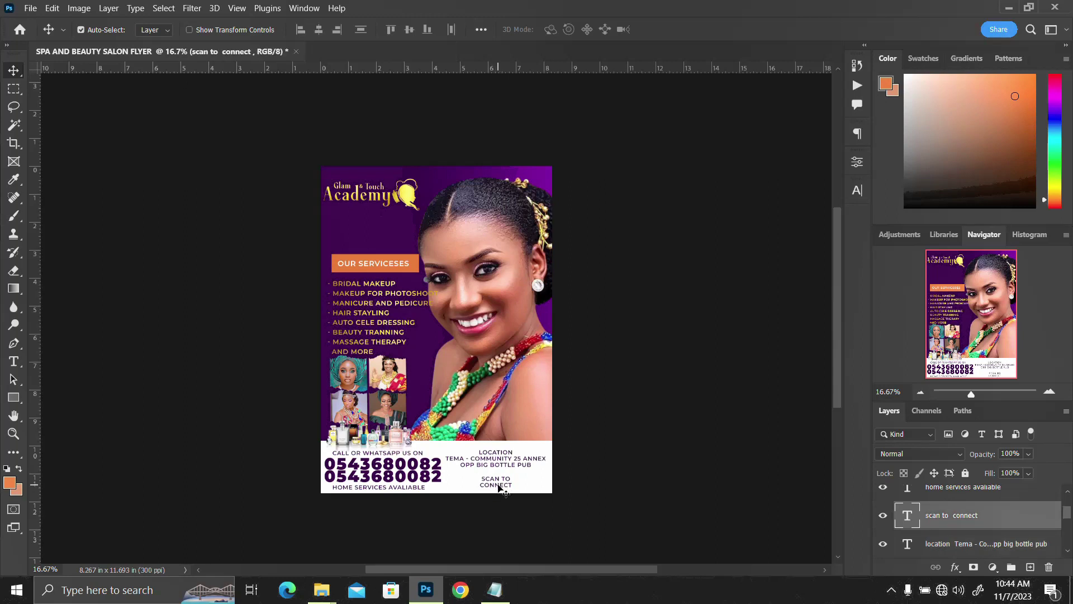
pyautogui.hotkey('shift', 'Down')
# Glance at the flyer assets folder, then return to Photoshop and scroll the Layers panel.
pyautogui.moveTo(322, 590)
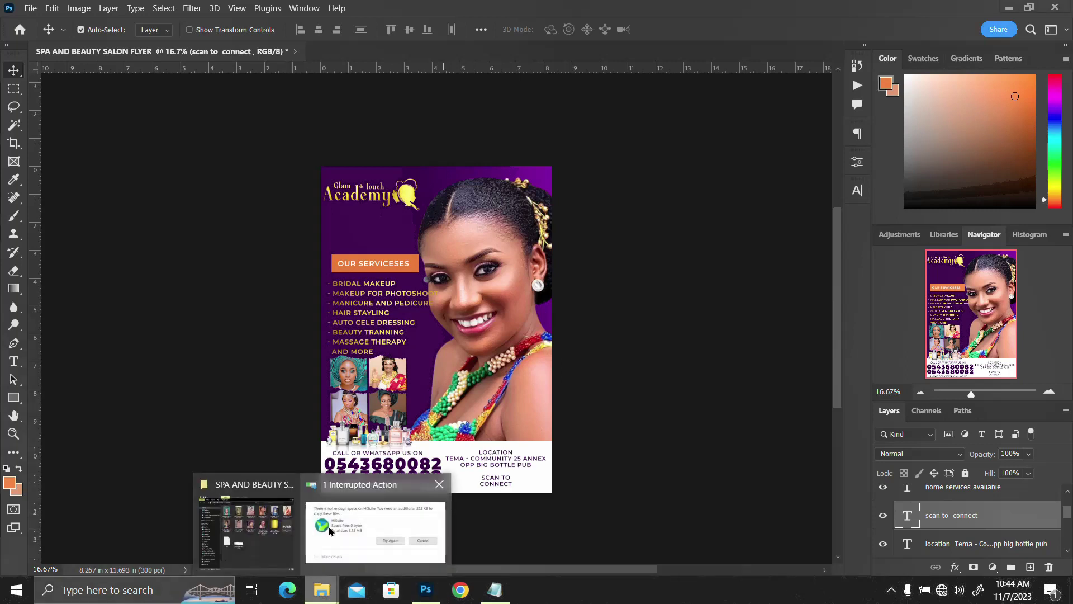
pyautogui.click(252, 520)
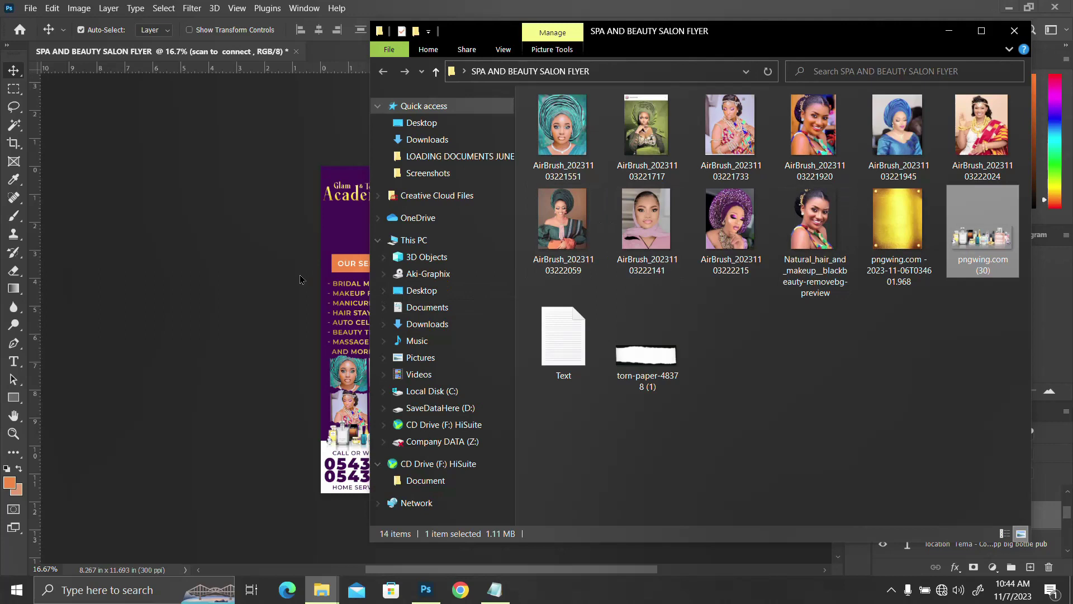
pyautogui.click(348, 209)
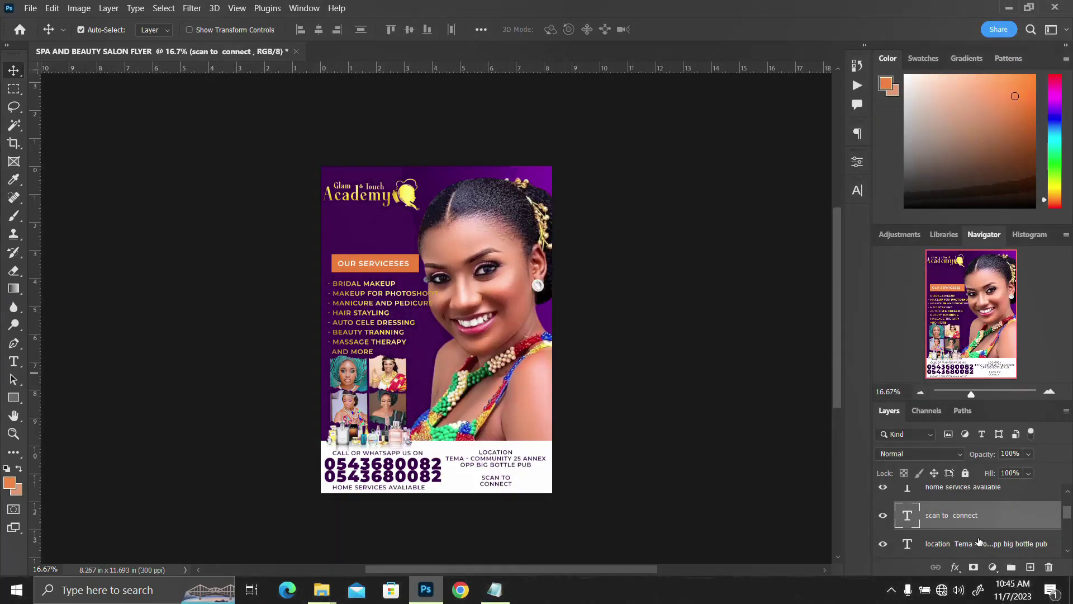
pyautogui.scroll(-4, 961, 522)
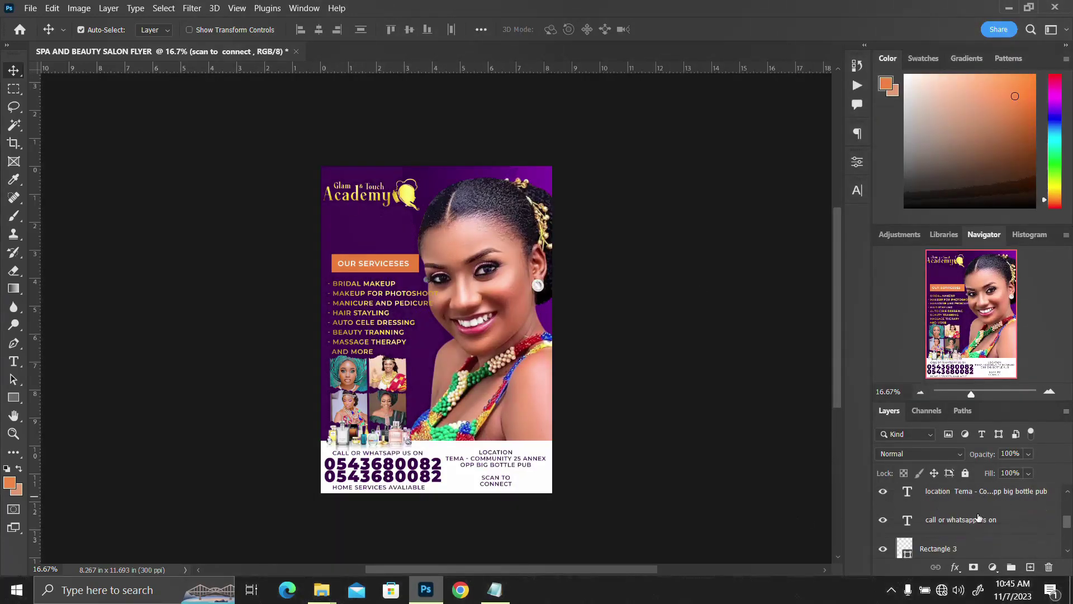
pyautogui.scroll(-1, 965, 524)
# Select the footer contact text layers, group them with Ctrl+G, and name the group DETAILS.
pyautogui.click(948, 517)
pyautogui.scroll(3, 947, 522)
pyautogui.keyDown('shift'); pyautogui.click(948, 515); pyautogui.keyUp('shift')
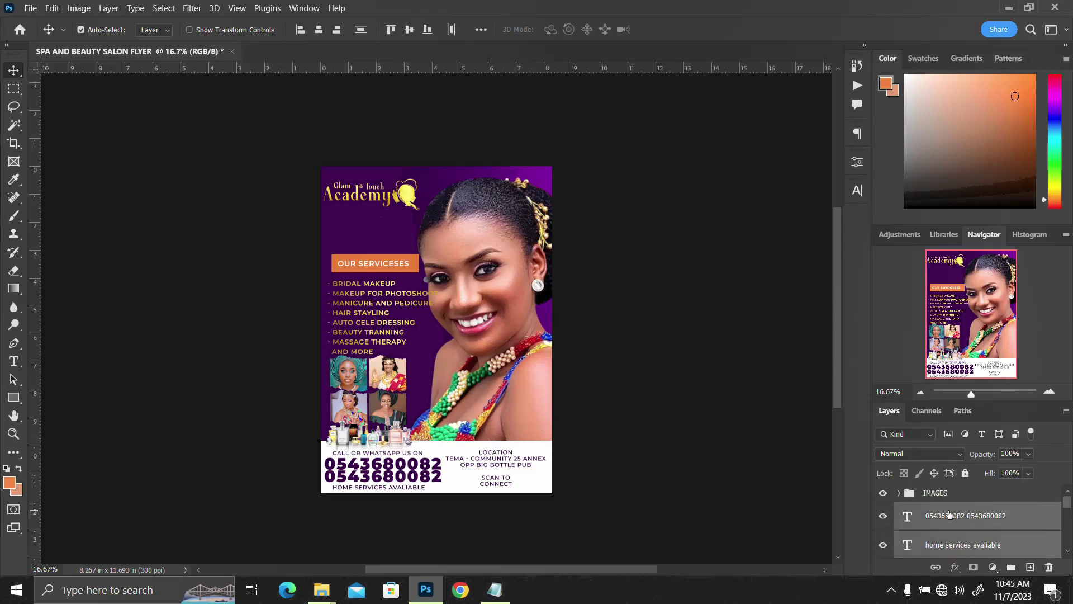
pyautogui.hotkey('ctrl', 'g')
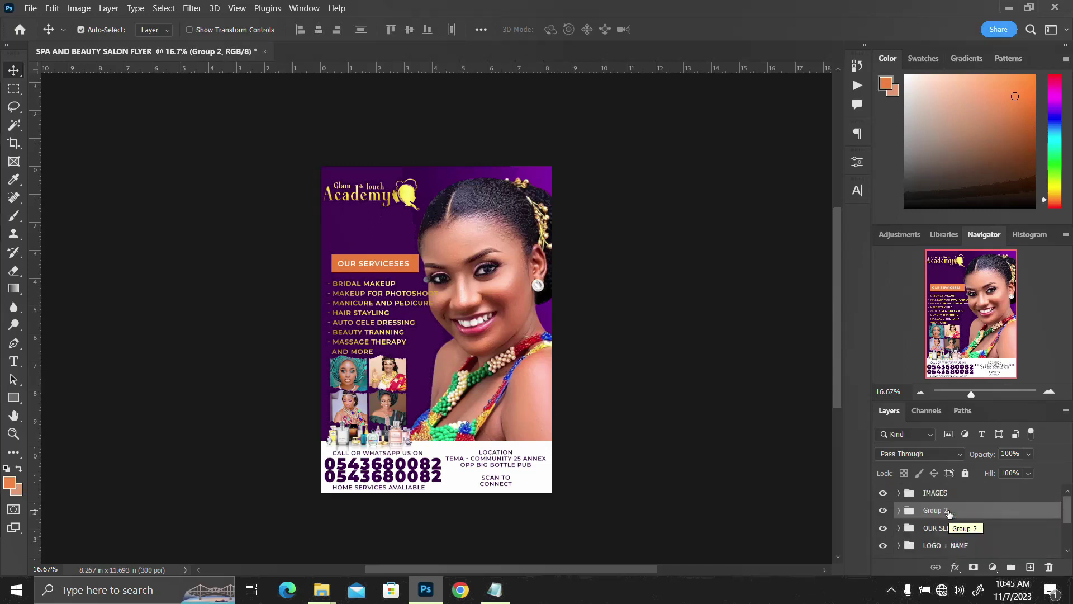
pyautogui.doubleClick(949, 511)
pyautogui.write('D')
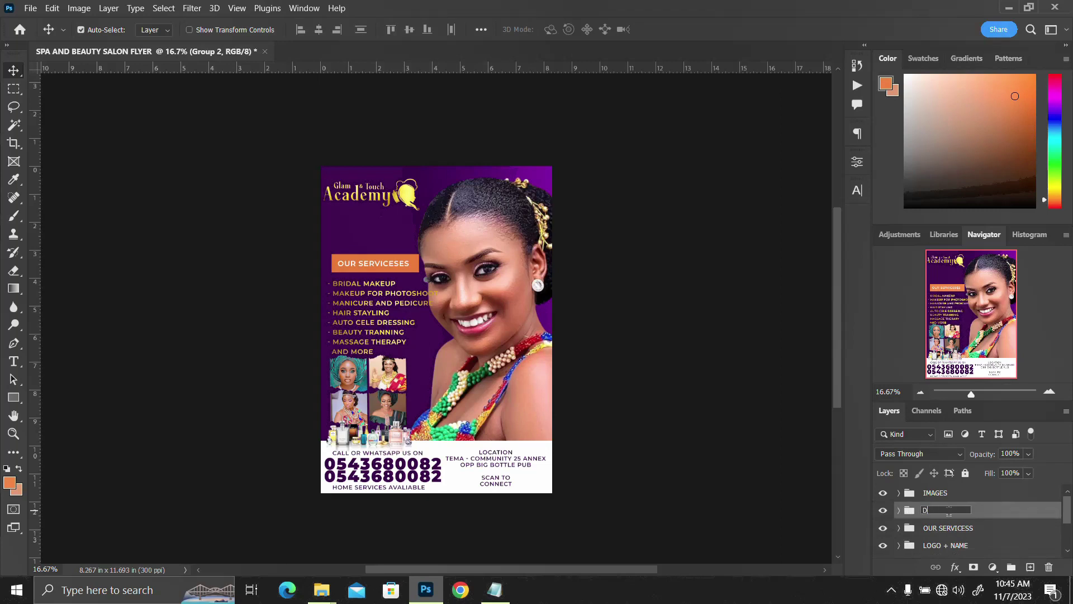
pyautogui.press('Return')
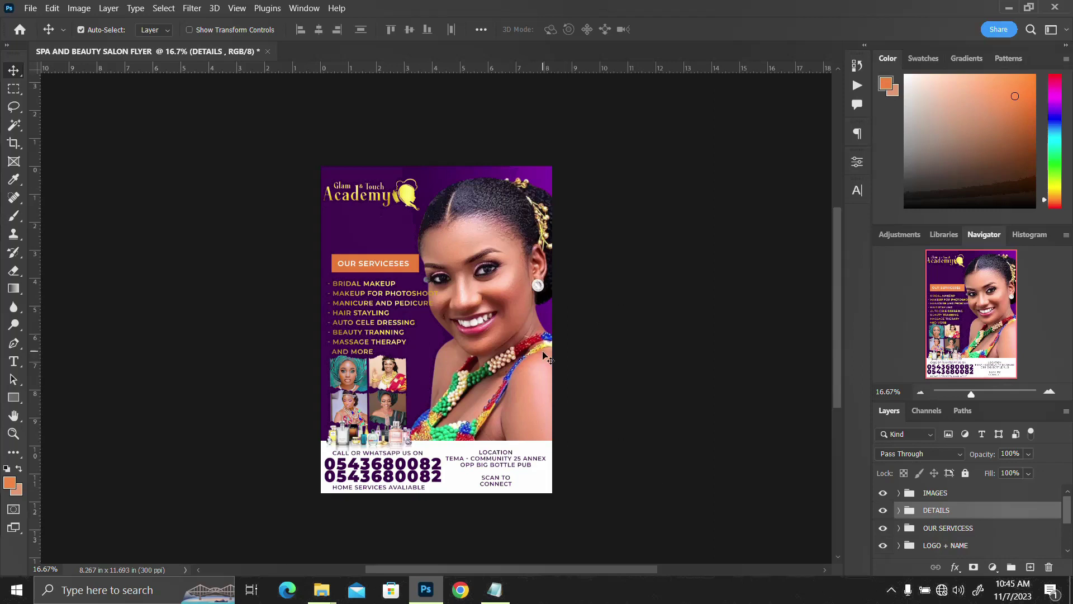
pyautogui.scroll(1, 531, 364)
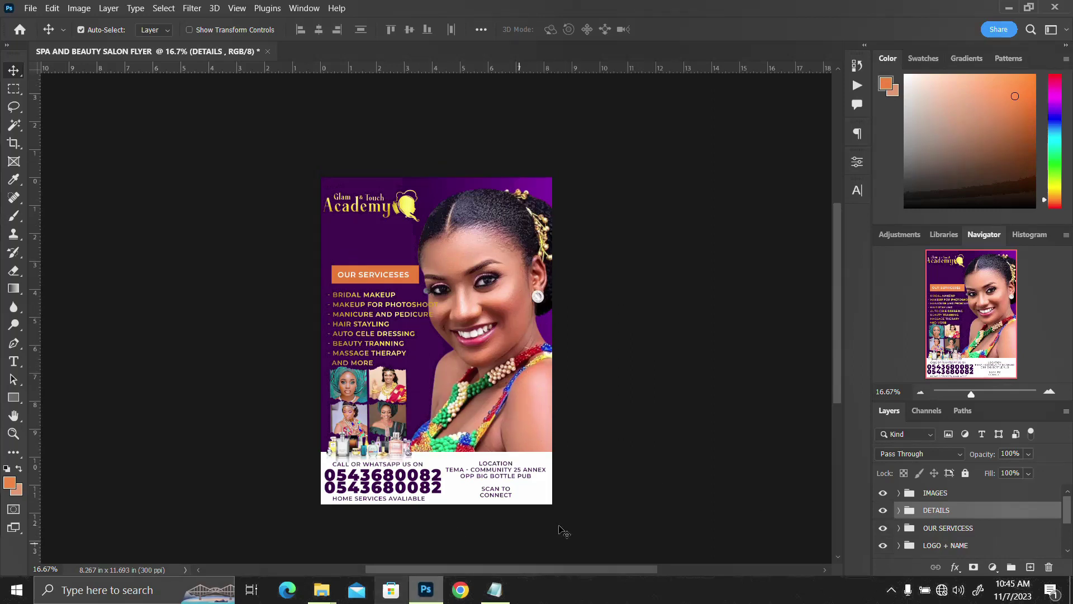
pyautogui.click(989, 495)
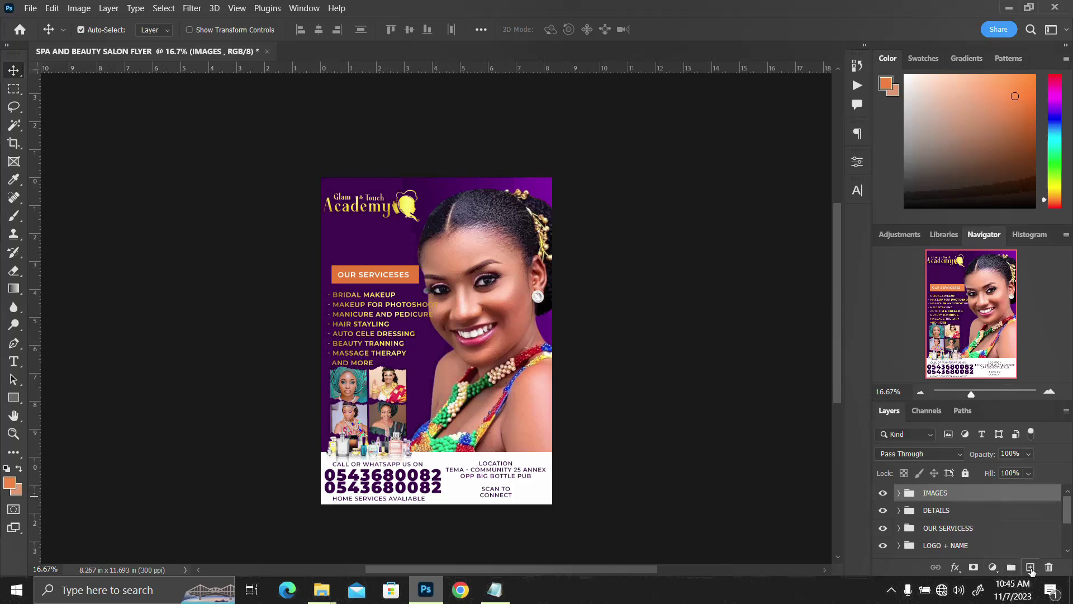
# On a new layer, paint a soft white (#ffffff) glow over the model's face with a 500 px brush.
pyautogui.click(1030, 568)
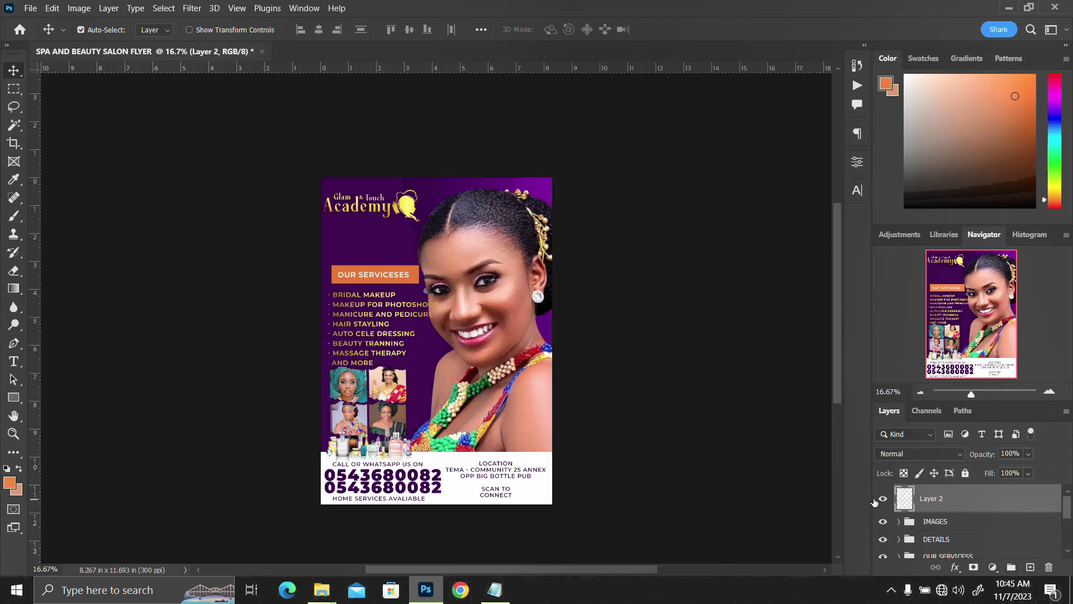
pyautogui.press('b')
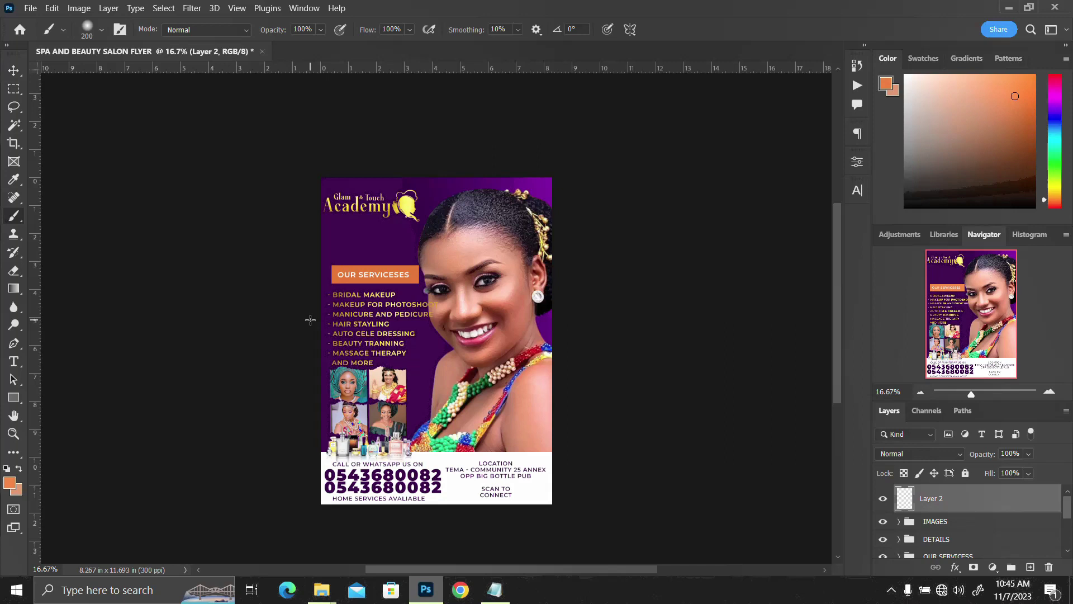
pyautogui.press(']')
pyautogui.press(']')
pyautogui.press(']')
pyautogui.press(']')
pyautogui.press(']')
pyautogui.press(']')
pyautogui.press(']')
pyautogui.press(']')
pyautogui.press(']')
pyautogui.press(']')
pyautogui.press(']')
pyautogui.press(']')
pyautogui.press(']')
pyautogui.press(']')
pyautogui.press(']')
pyautogui.press(']')
pyautogui.press(']')
pyautogui.press(']')
pyautogui.press(']')
pyautogui.press(']')
pyautogui.press(']')
pyautogui.press(']')
pyautogui.press(']')
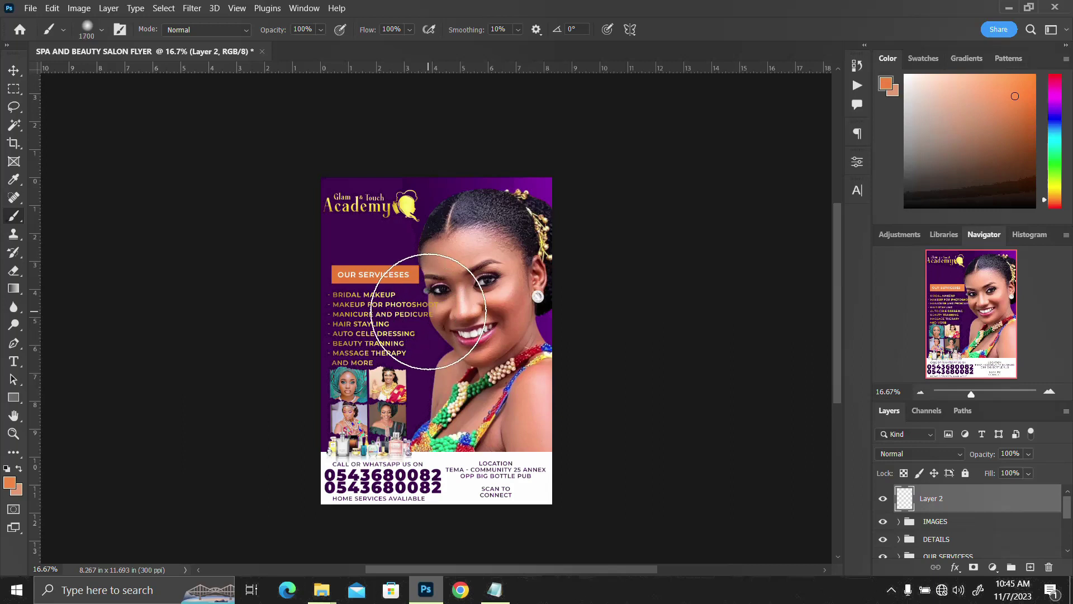
pyautogui.click(8, 483)
pyautogui.write('ffffff')
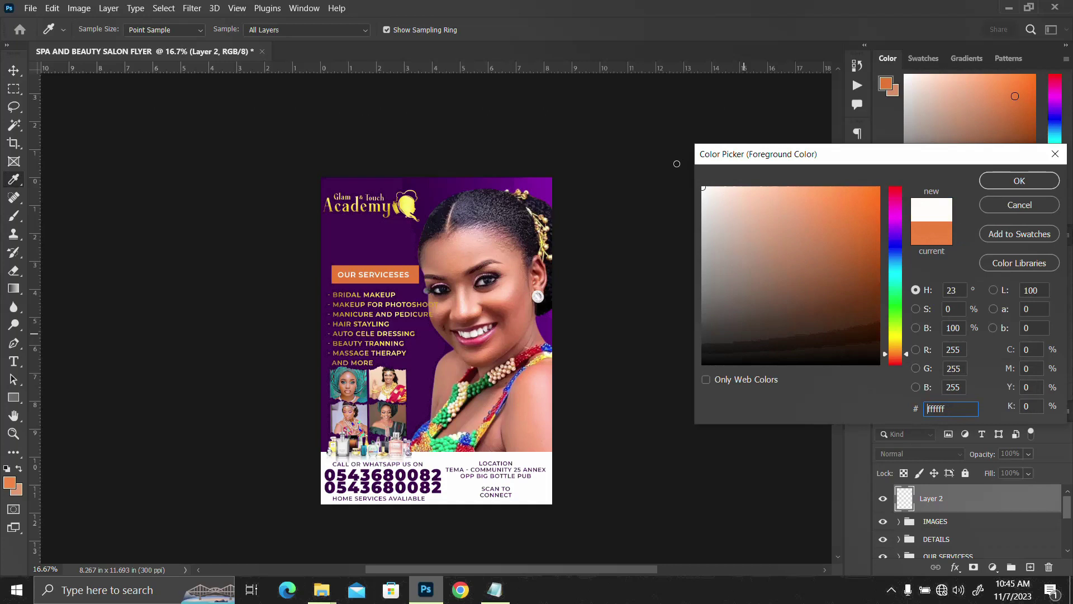
pyautogui.click(1037, 186)
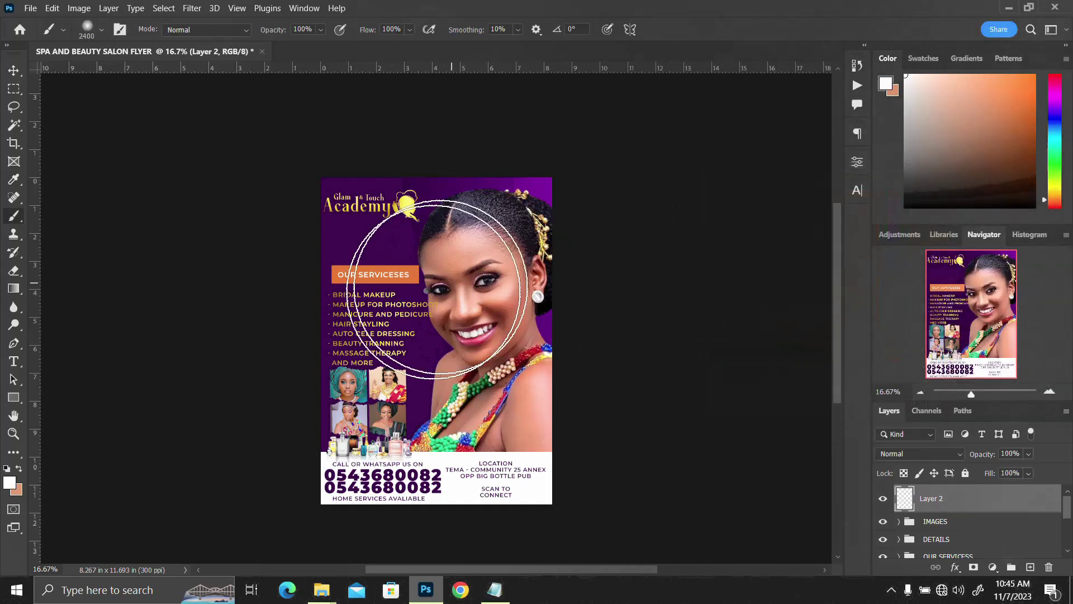
pyautogui.click(453, 290)
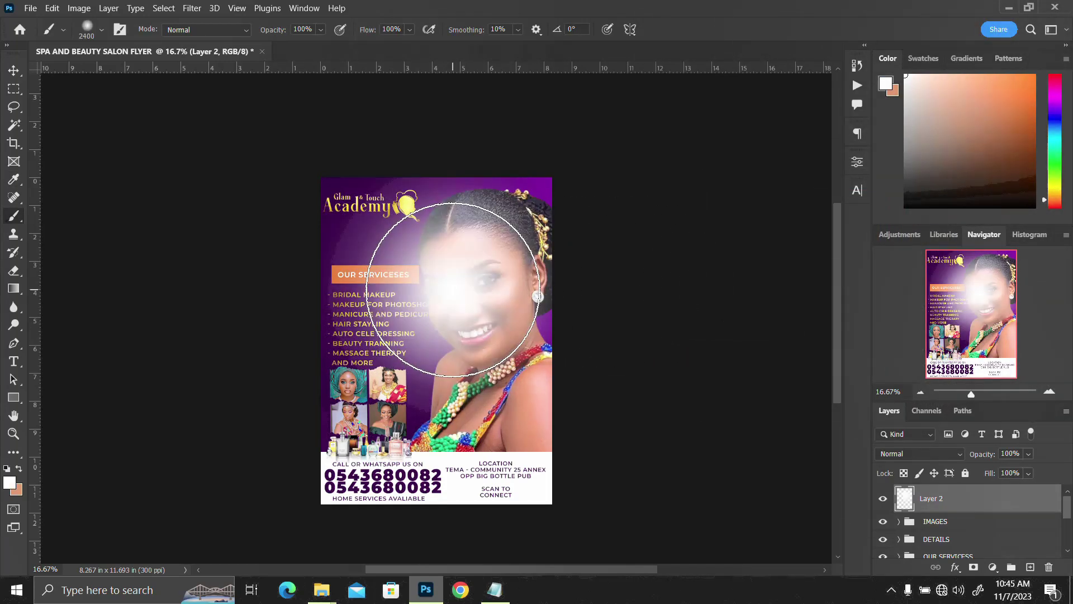
# Set Layer 2 to Linear Burn blending and duplicate the glow layer several times.
pyautogui.click(932, 461)
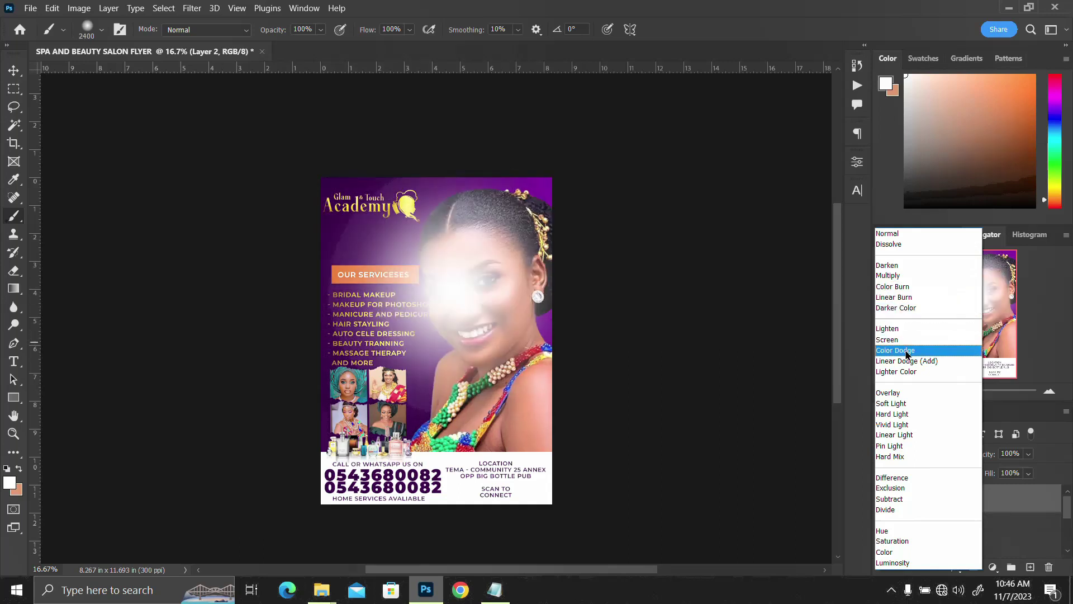
pyautogui.click(908, 299)
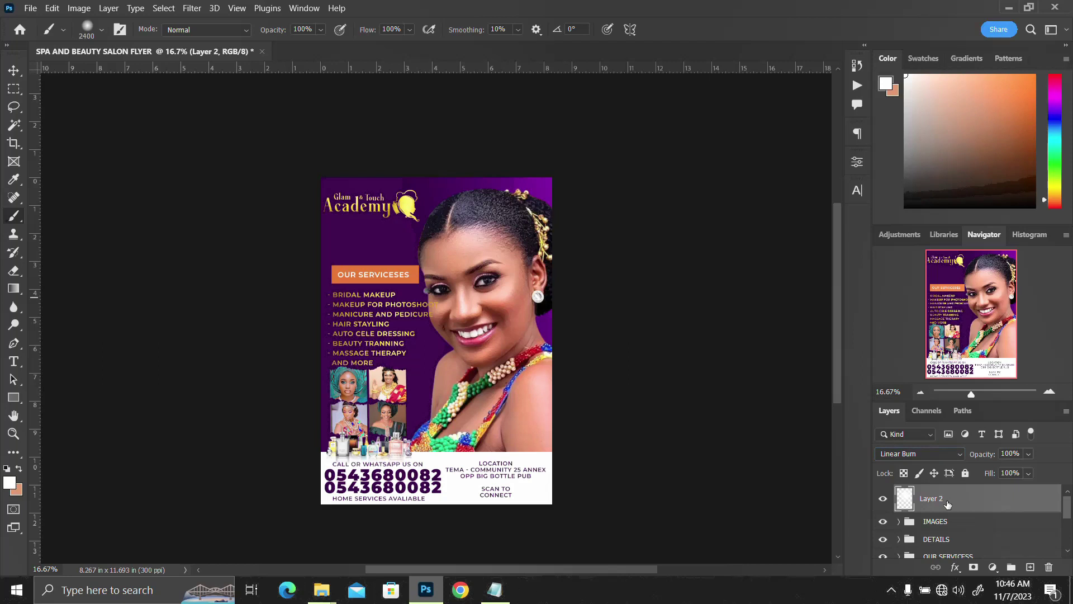
pyautogui.hotkey('ctrl', 'j')
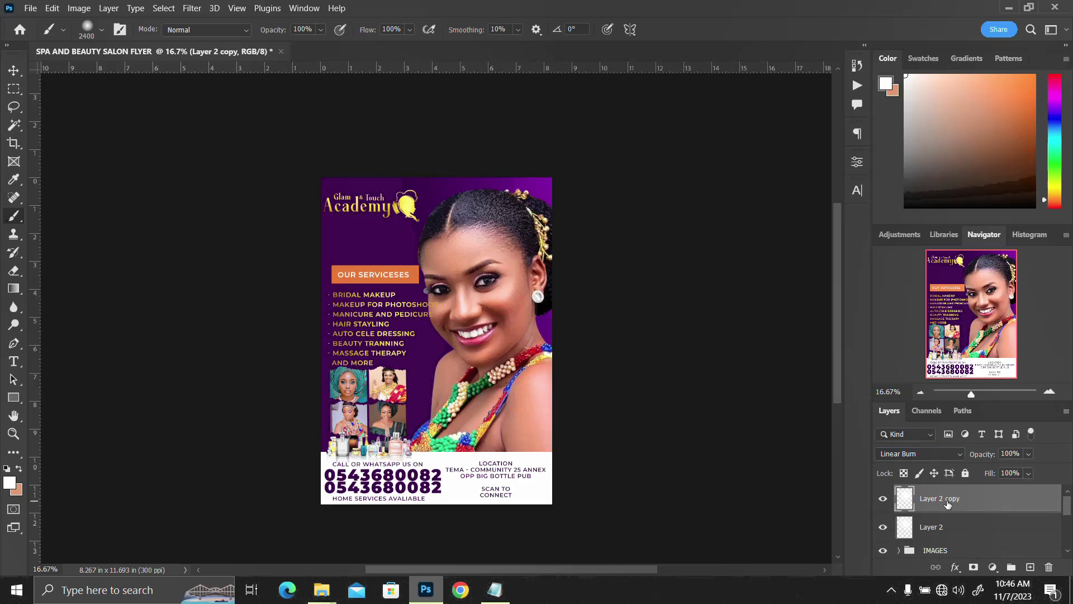
pyautogui.hotkey('ctrl', 'j')
pyautogui.hotkey('ctrl', 'j')
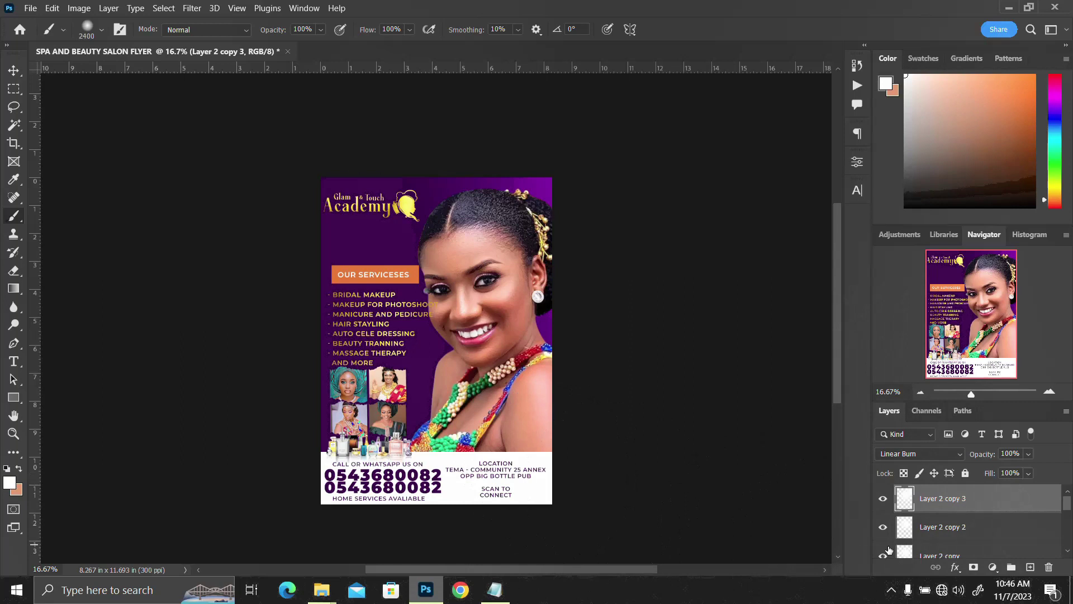
pyautogui.press('Return')
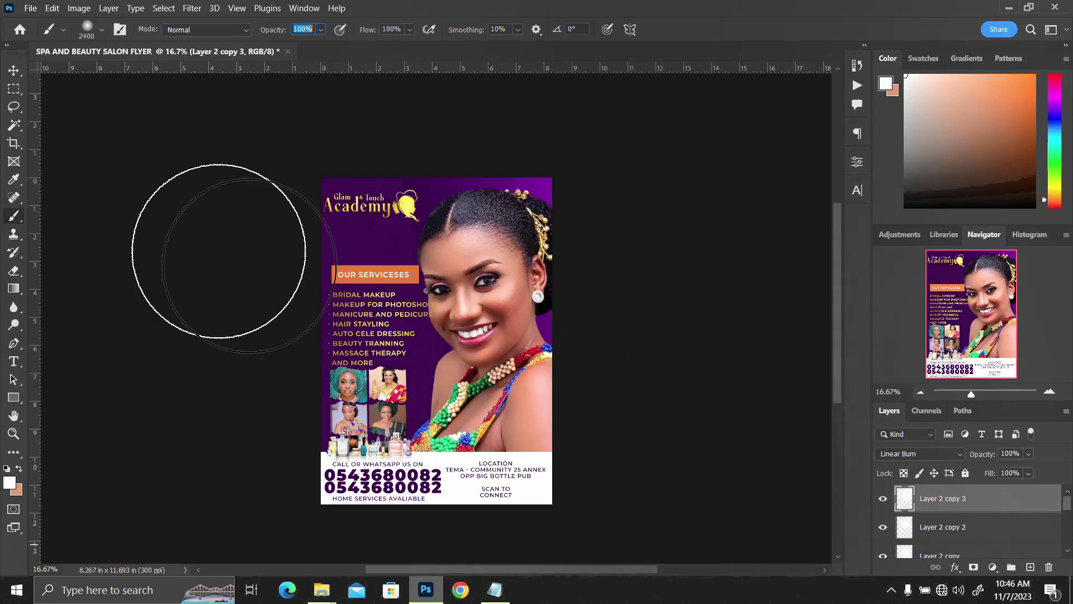
# Switch to the Move tool, then minimize Photoshop and put away the notes window.
pyautogui.click(14, 71)
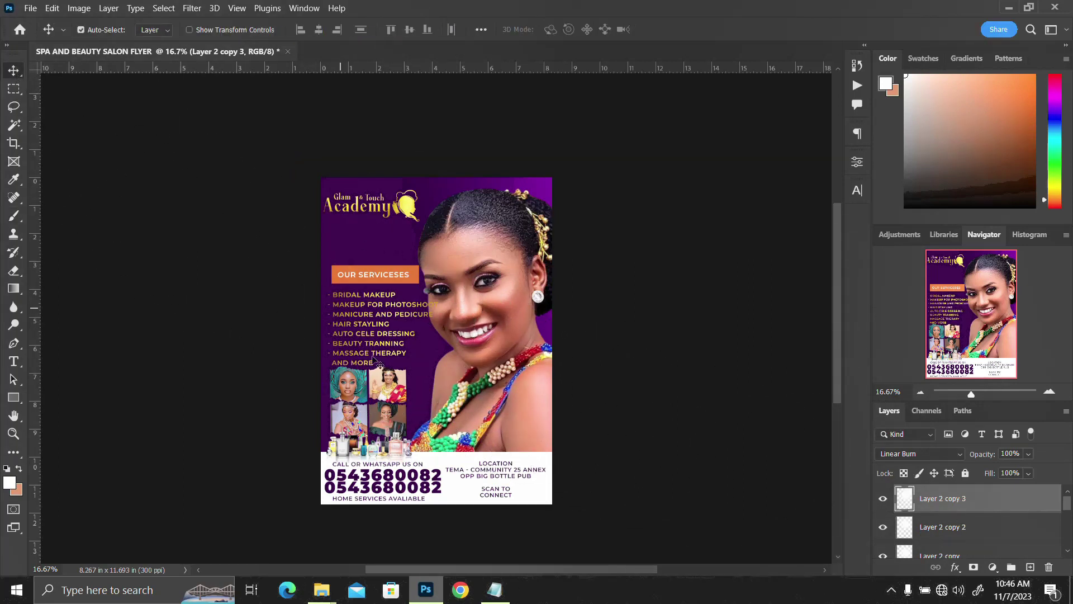
pyautogui.moveTo(322, 590)
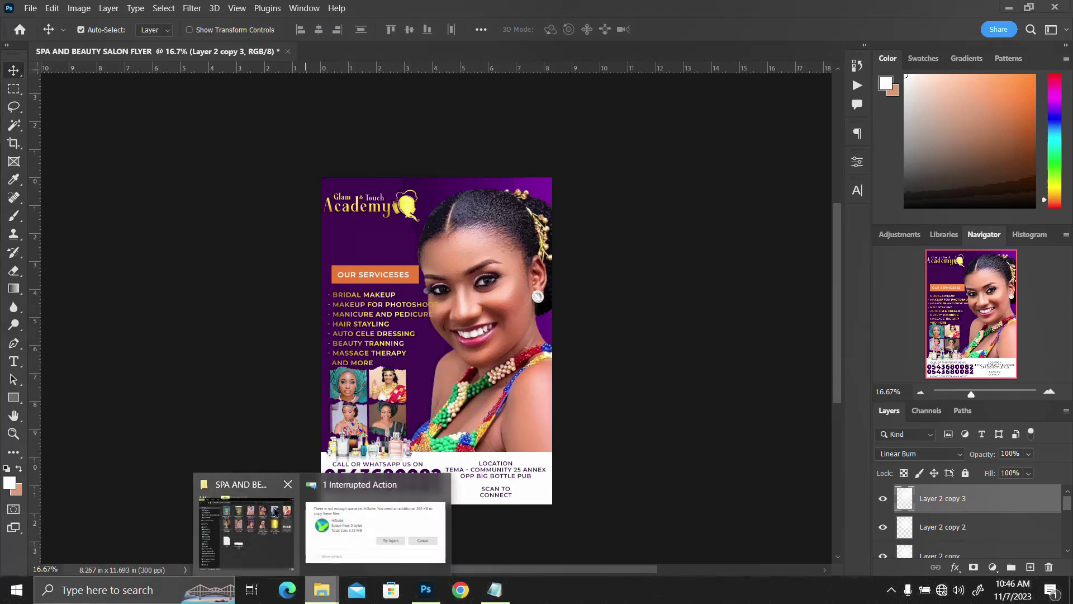
pyautogui.click(271, 528)
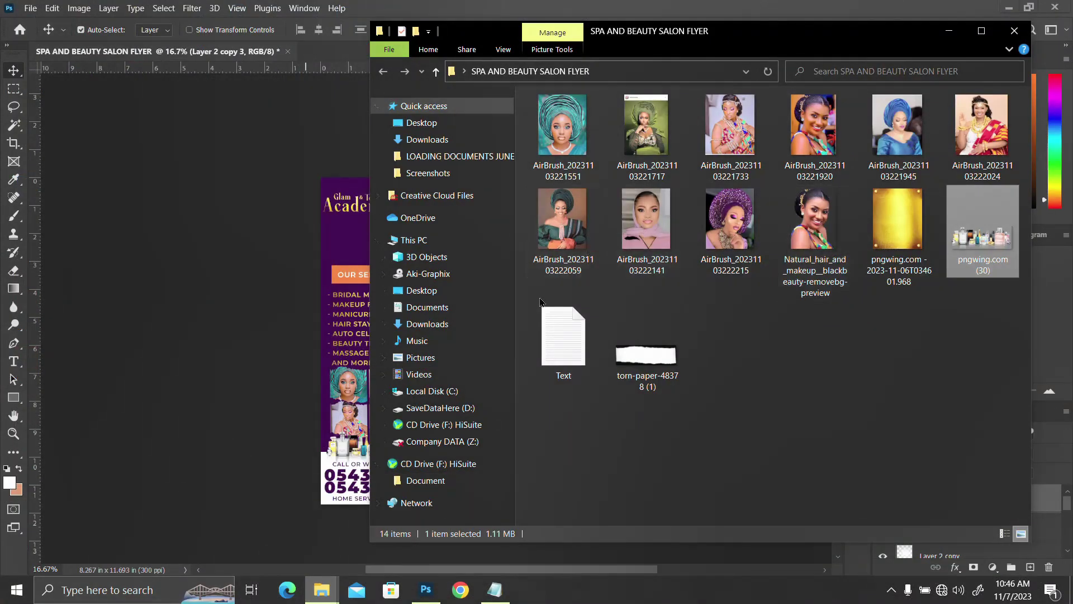
pyautogui.moveTo(329, 591)
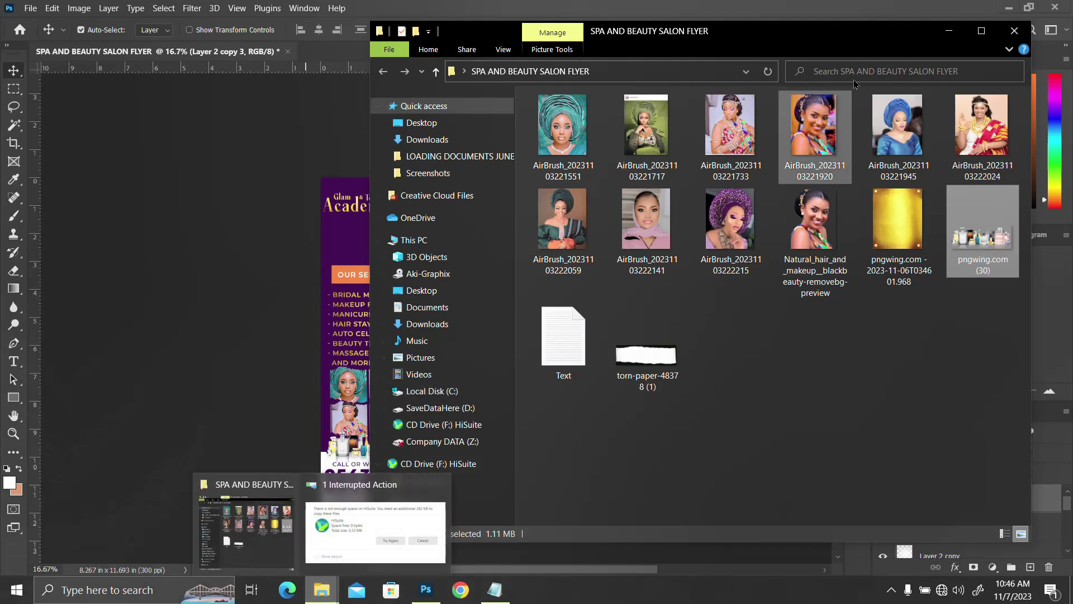
pyautogui.click(1012, 9)
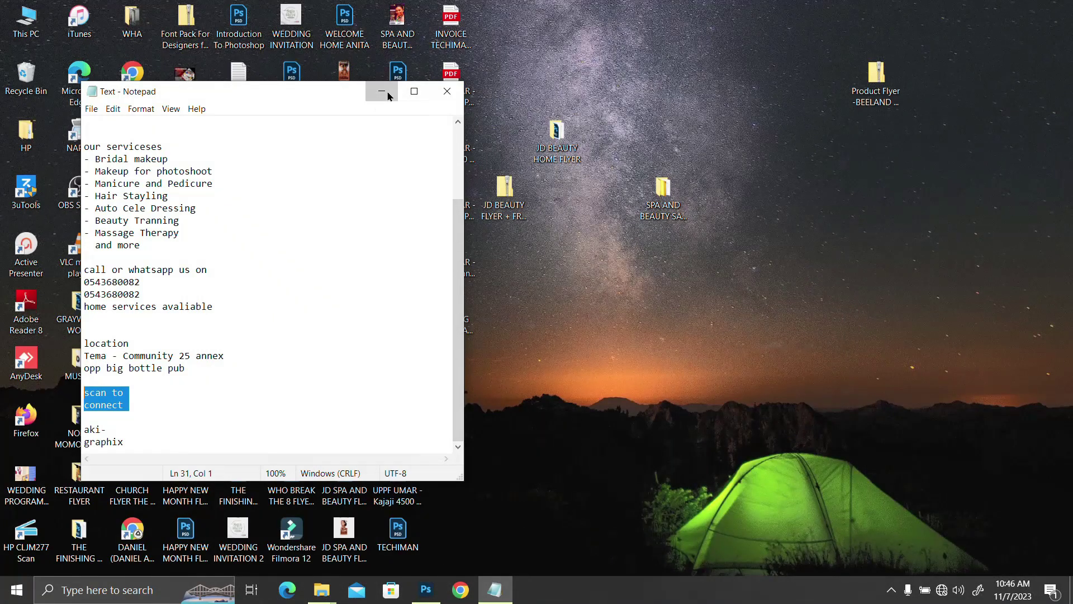
pyautogui.click(388, 96)
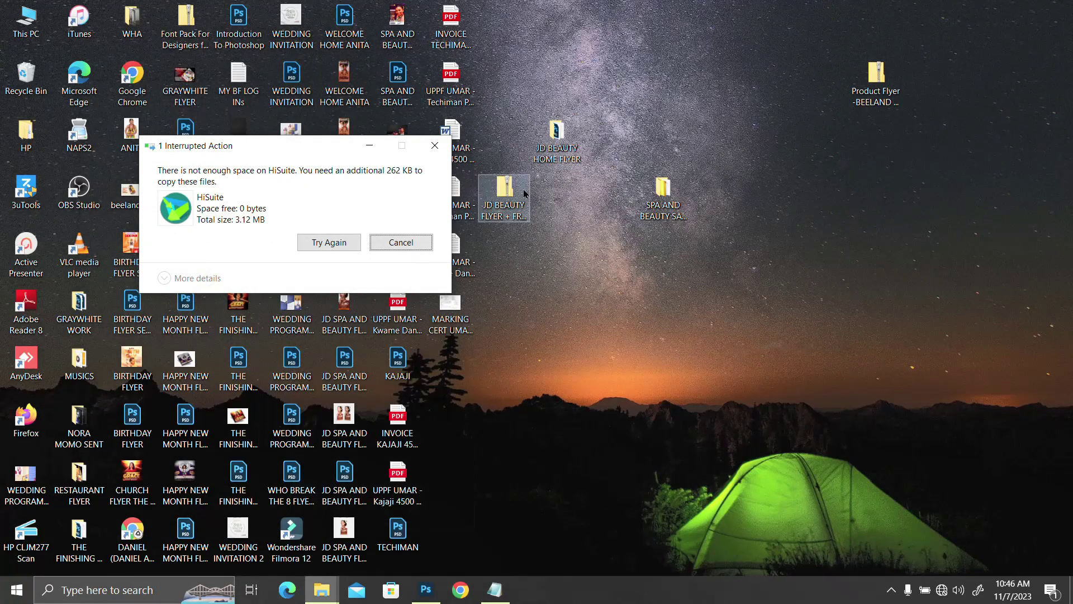
# Open the JD BEAUTY HOME FLYER folder, preview the white-paper texture, and bring it into the flyer.
pyautogui.doubleClick(565, 145)
pyautogui.click(937, 218)
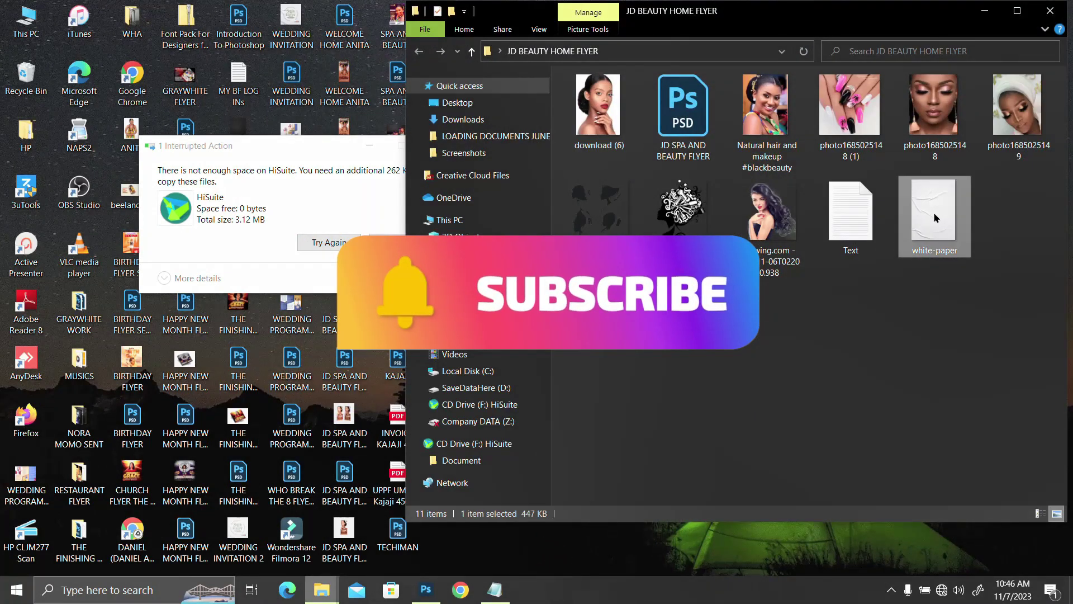
pyautogui.doubleClick(941, 209)
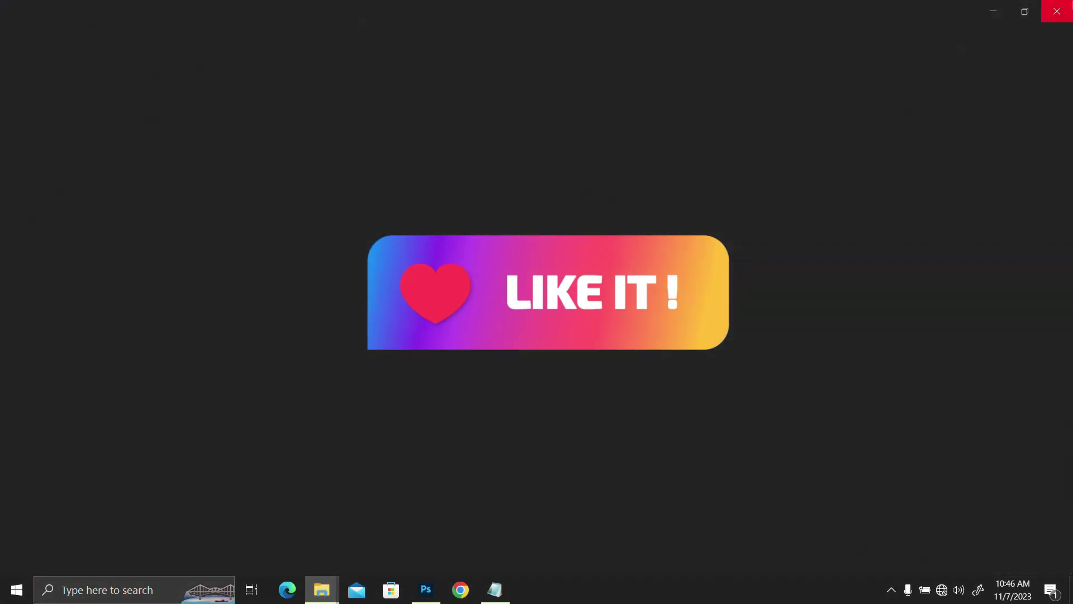
pyautogui.click(1057, 12)
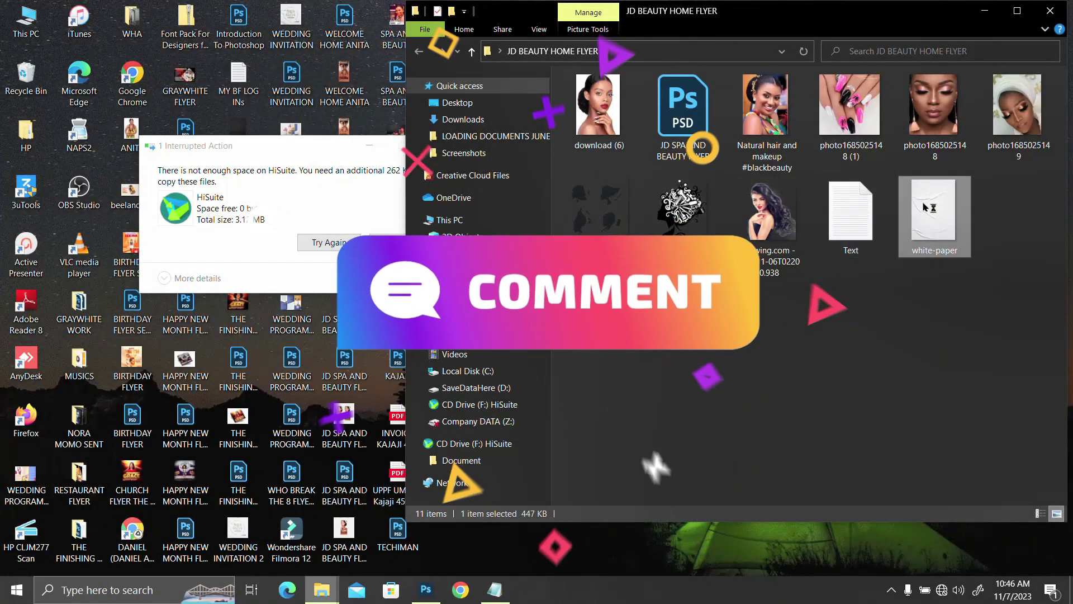
pyautogui.rightClick(423, 593)
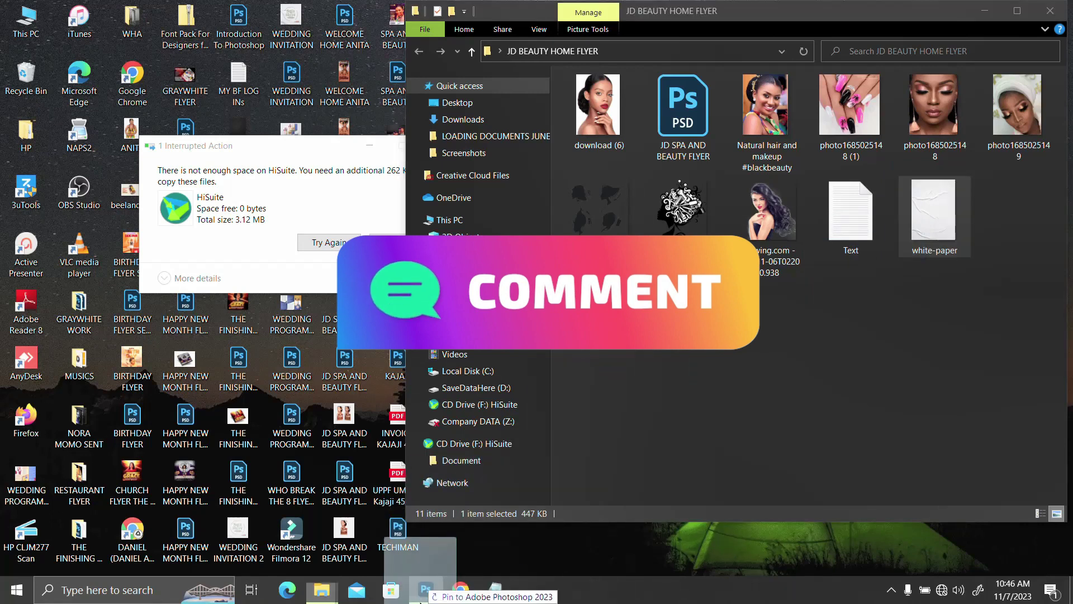
pyautogui.click(424, 590)
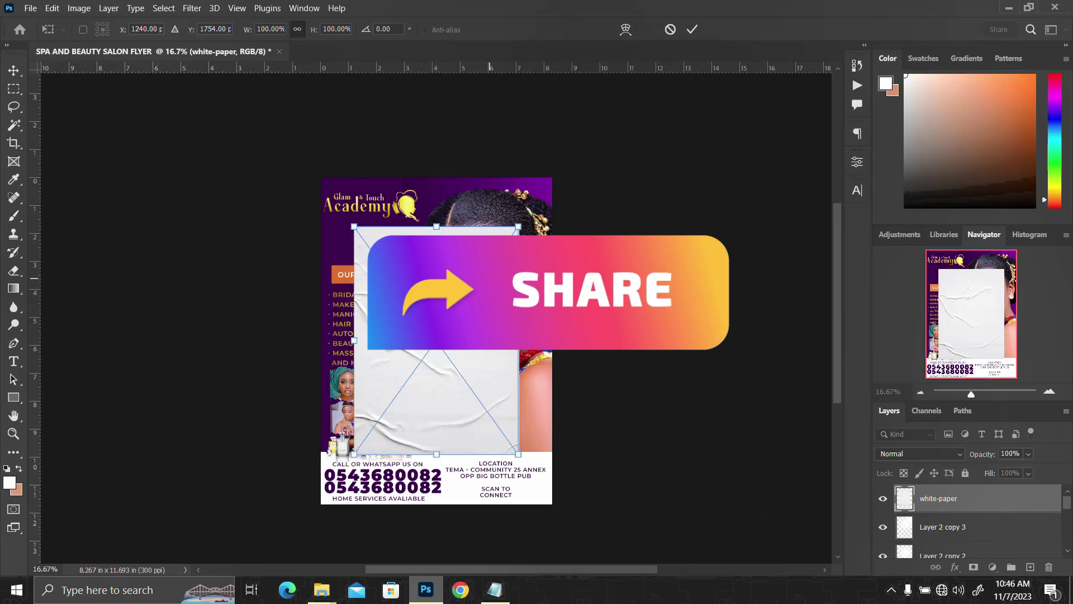
# Scale the white-paper texture to about 146% to cover the page, then set it to Linear Burn.
pyautogui.moveTo(519, 227); pyautogui.dragTo(577, 188)
pyautogui.press('Return')
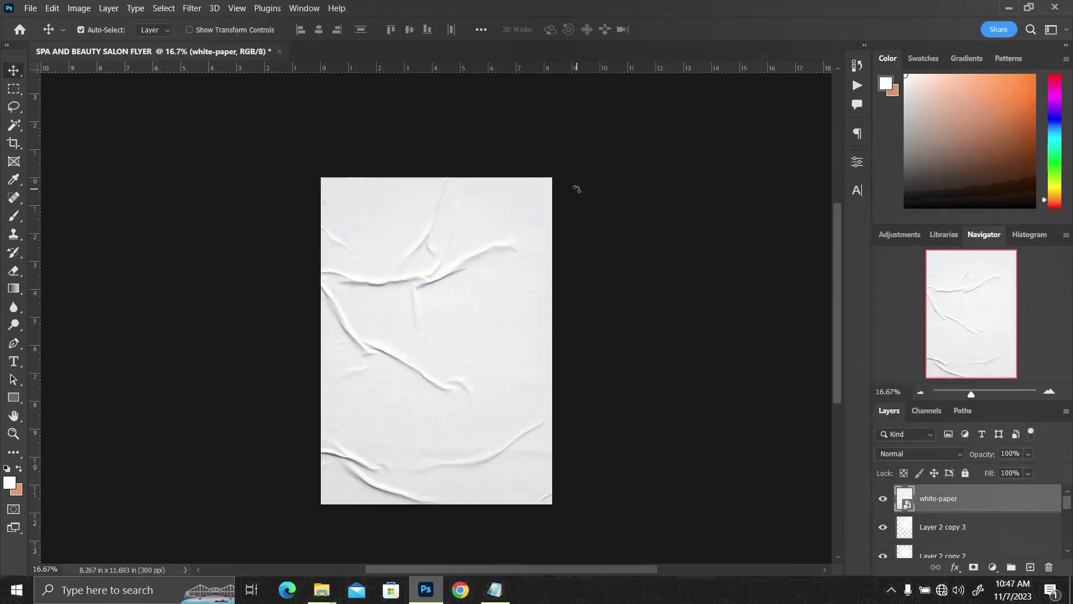
pyautogui.click(920, 454)
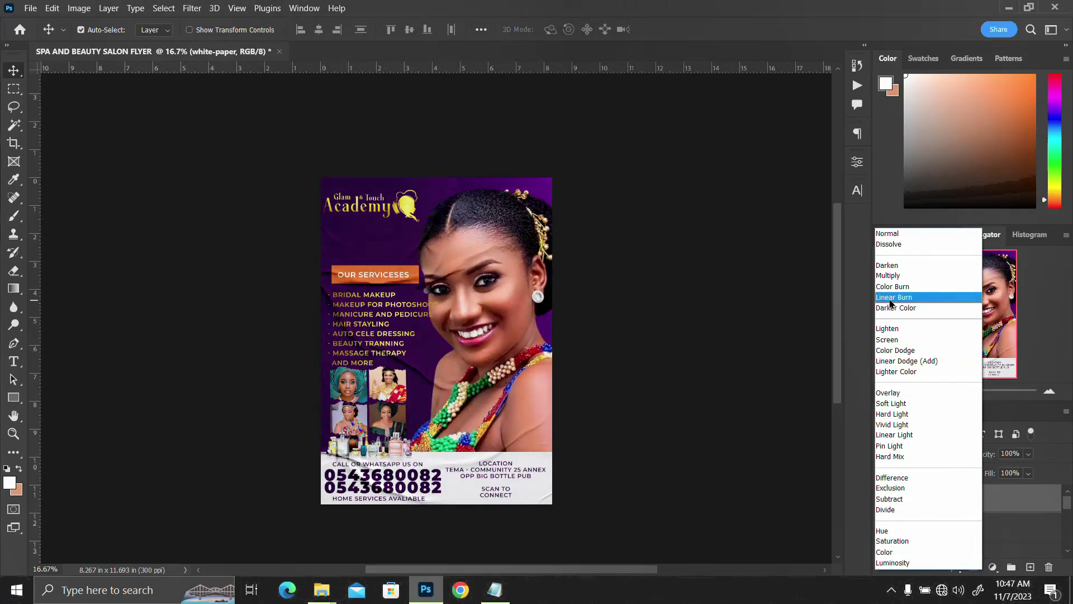
pyautogui.click(894, 298)
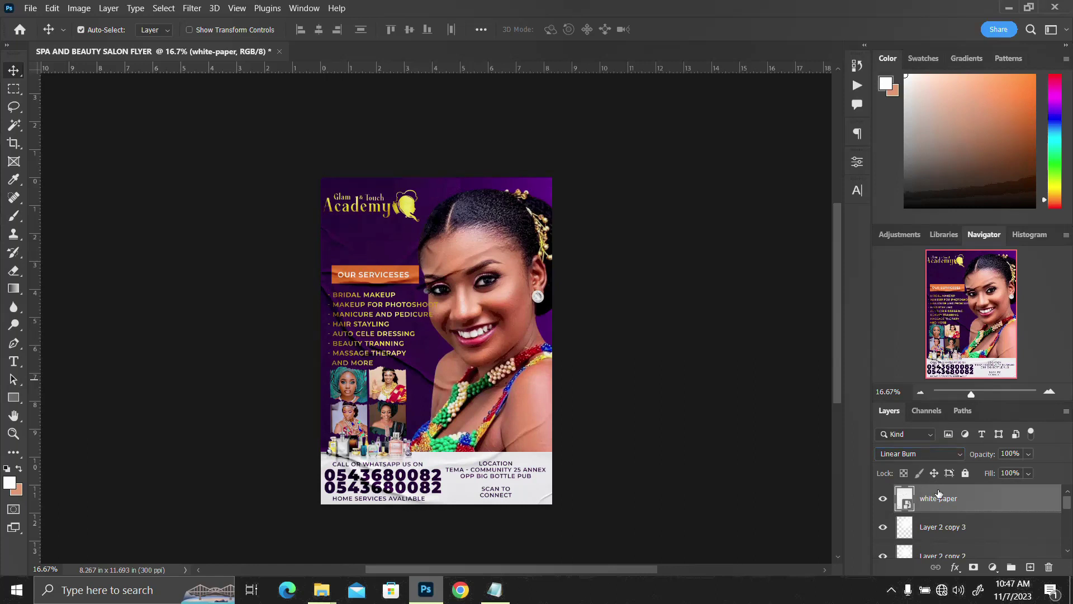
# Add a layer mask to white-paper and brush the texture off the model's face with a 600 px brush.
pyautogui.click(975, 567)
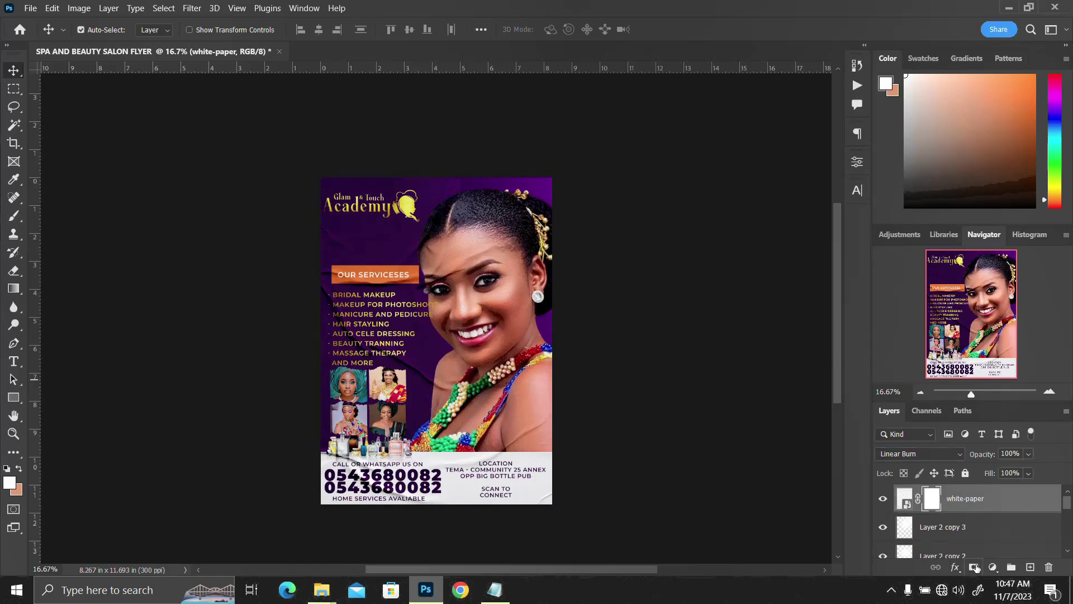
pyautogui.press('b')
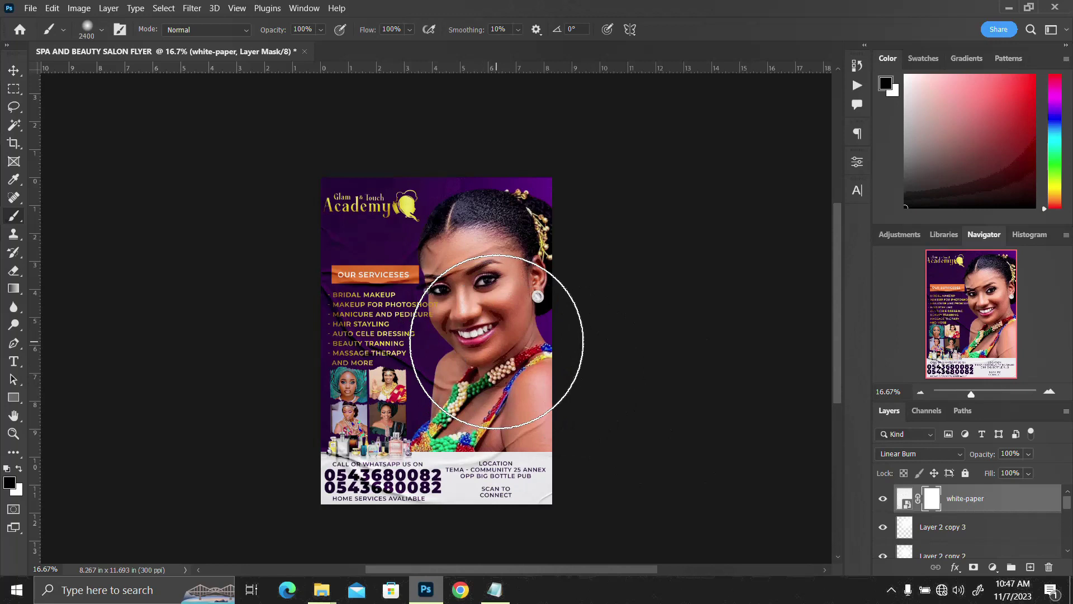
pyautogui.press('[')
pyautogui.press('[')
pyautogui.press('[')
pyautogui.press('[')
pyautogui.press('[')
pyautogui.press('[')
pyautogui.press('[')
pyautogui.press('[')
pyautogui.press('[')
pyautogui.press('[')
pyautogui.press('[')
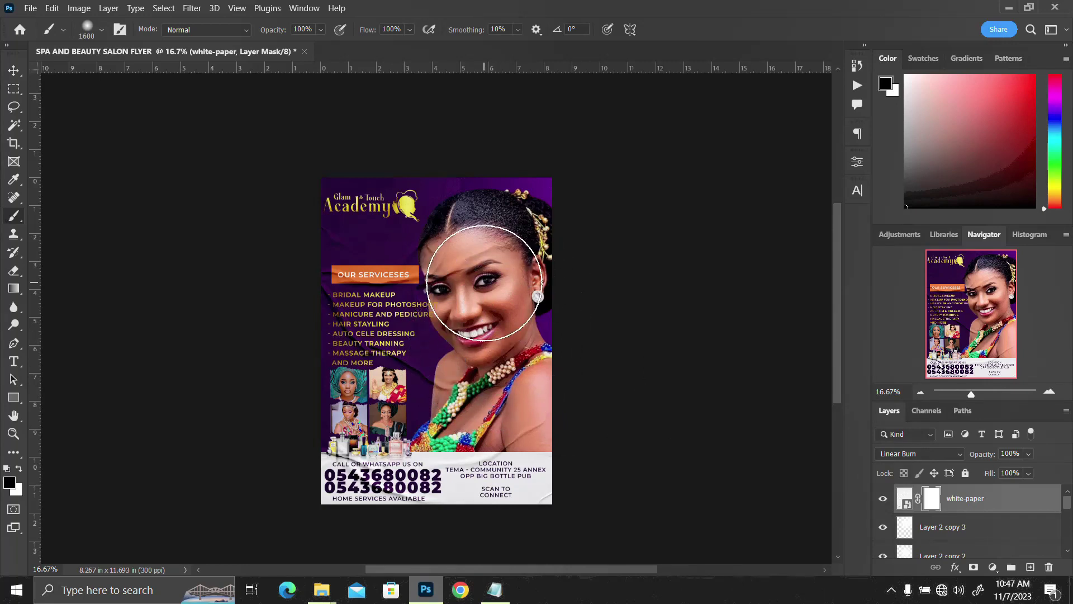
pyautogui.press('[')
pyautogui.press('[')
pyautogui.press('[')
pyautogui.press('[')
pyautogui.press('[')
pyautogui.press('[')
pyautogui.press('[')
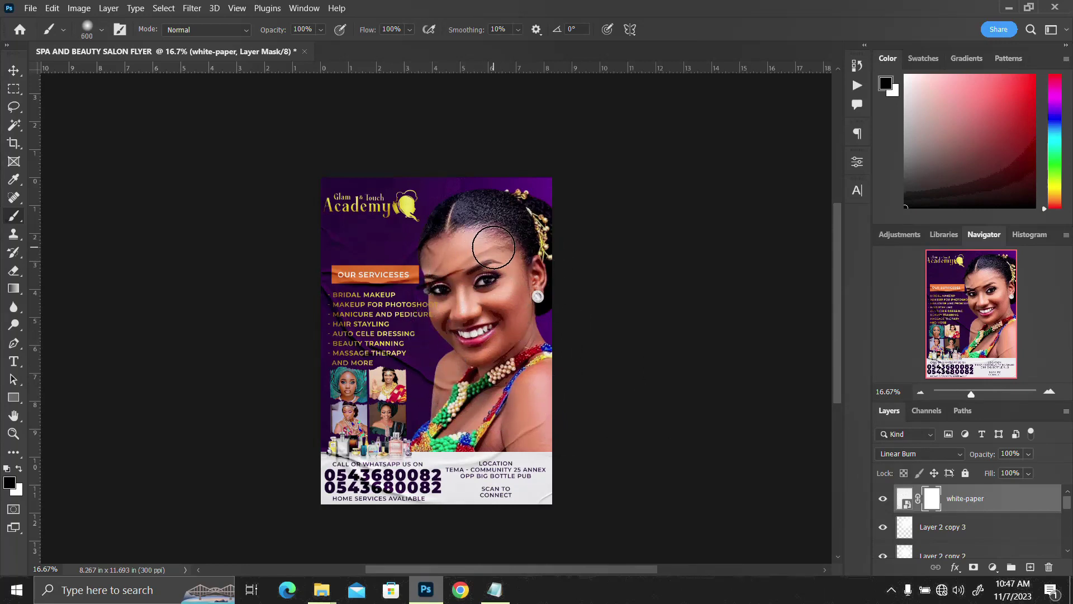
pyautogui.moveTo(446, 255)
pyautogui.mouseDown()
pyautogui.moveTo(432, 283)
pyautogui.moveTo(489, 300)
pyautogui.moveTo(506, 319)
pyautogui.moveTo(487, 345)
pyautogui.moveTo(533, 416)
pyautogui.moveTo(555, 420)
pyautogui.moveTo(512, 443)
pyautogui.mouseUp()
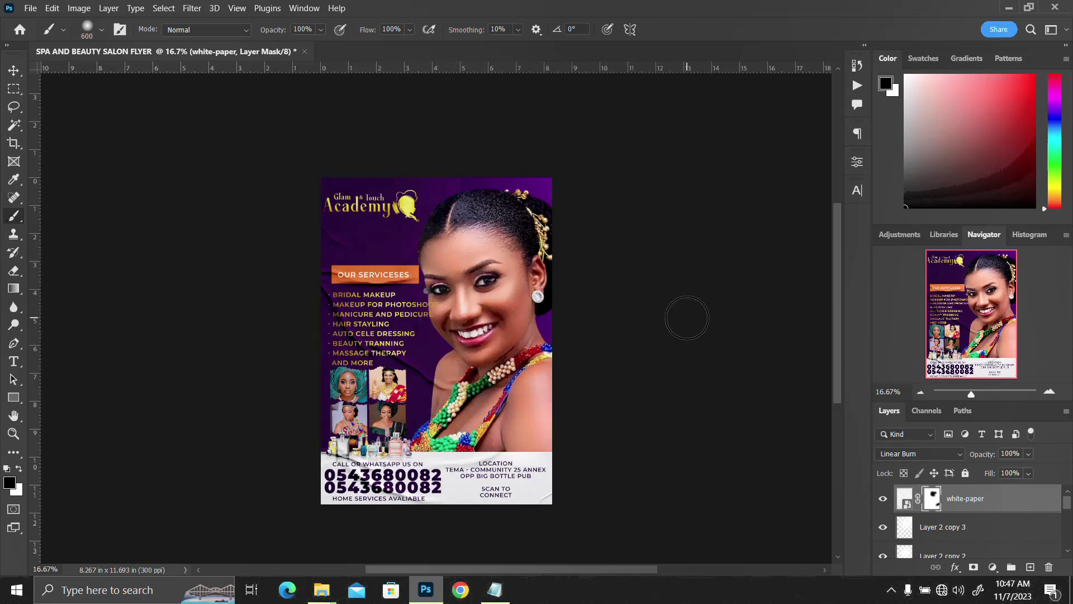
pyautogui.press('v')
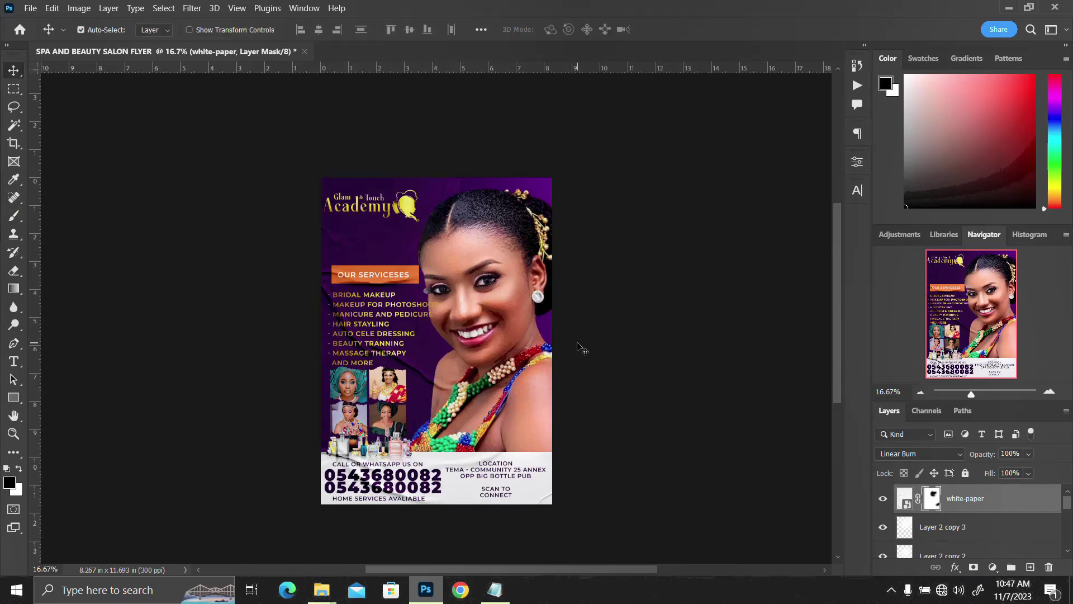